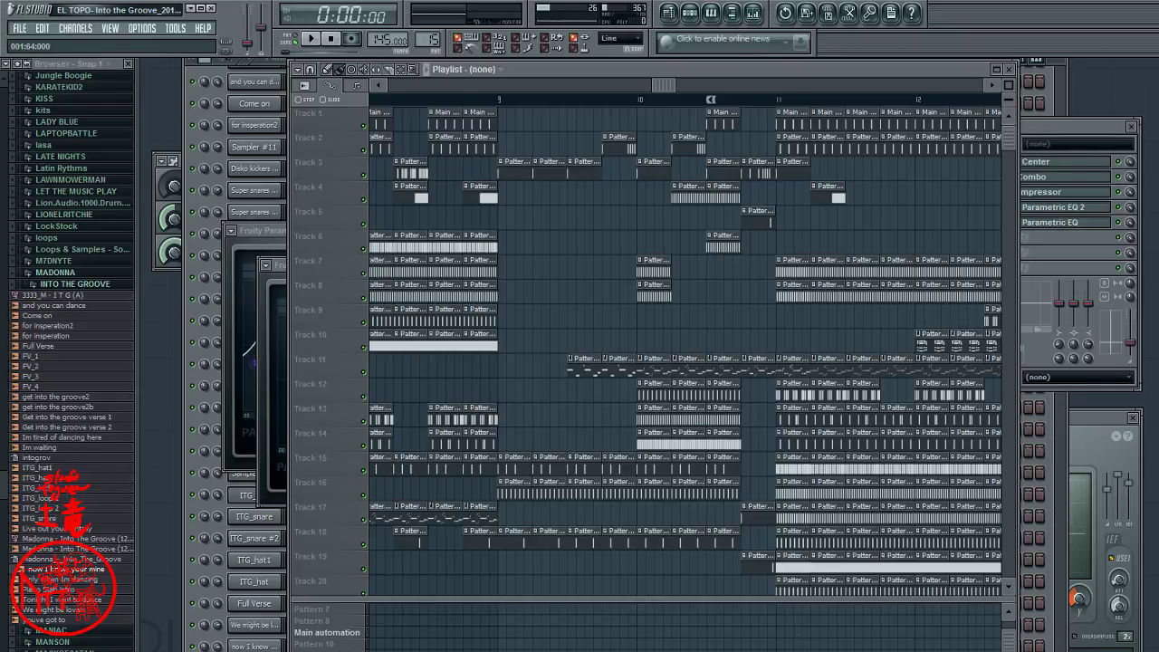
- Bring the channel rack forward and examine the effect chains on mixer inserts 2 and 1
left_click(1048, 74)
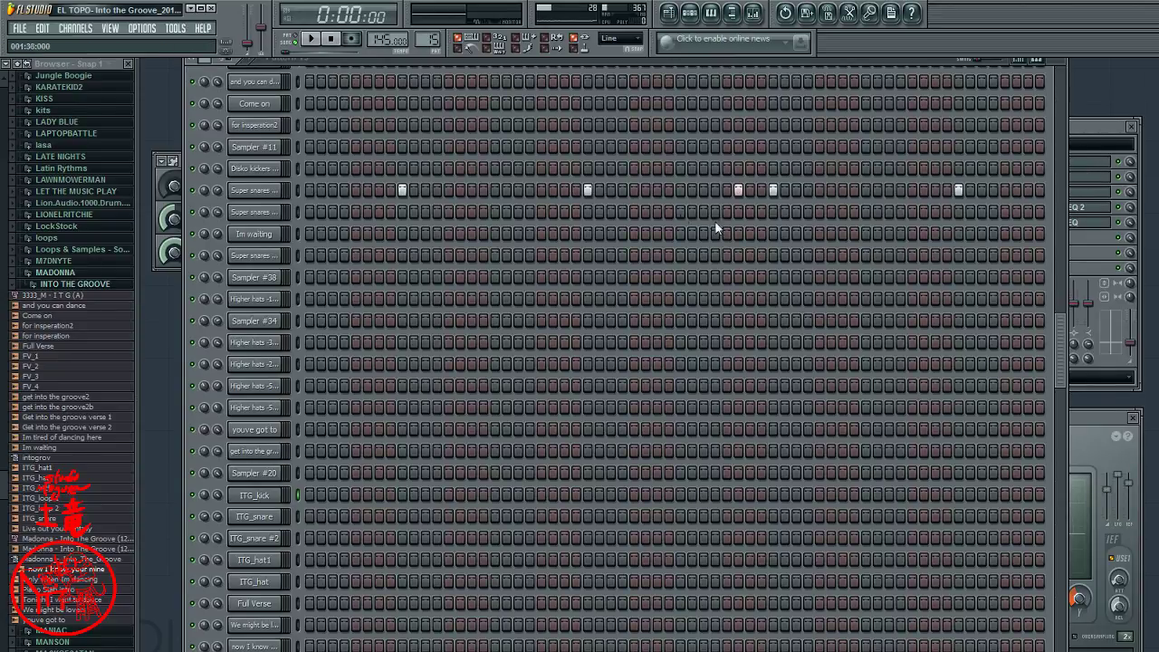
left_click(1069, 124)
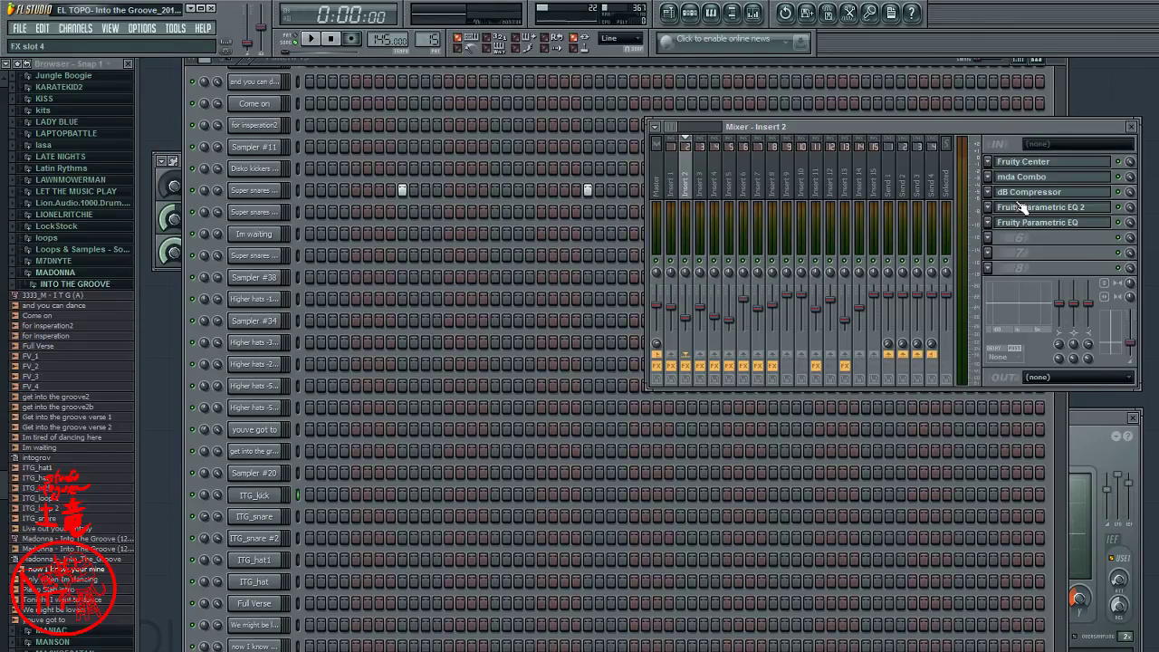
left_click(287, 153)
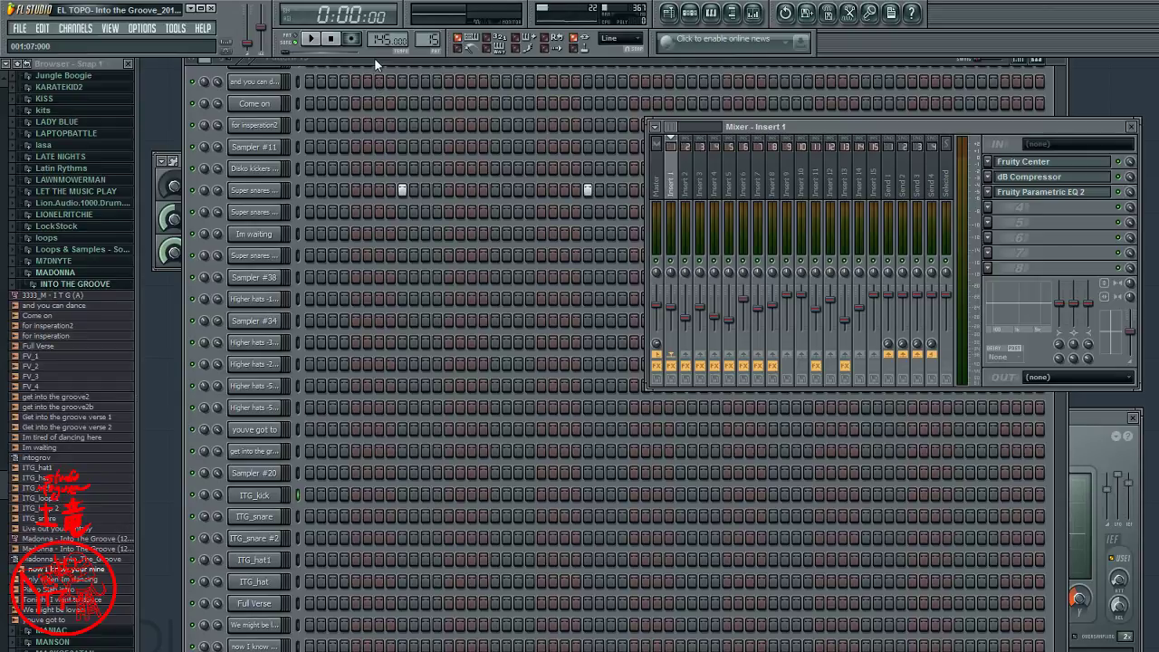
key("F9")
- Inspect the settings of the Sampler #29 and PoiZone 2 channels, including the PoiZone synth
scroll(366, 195, "up", 5)
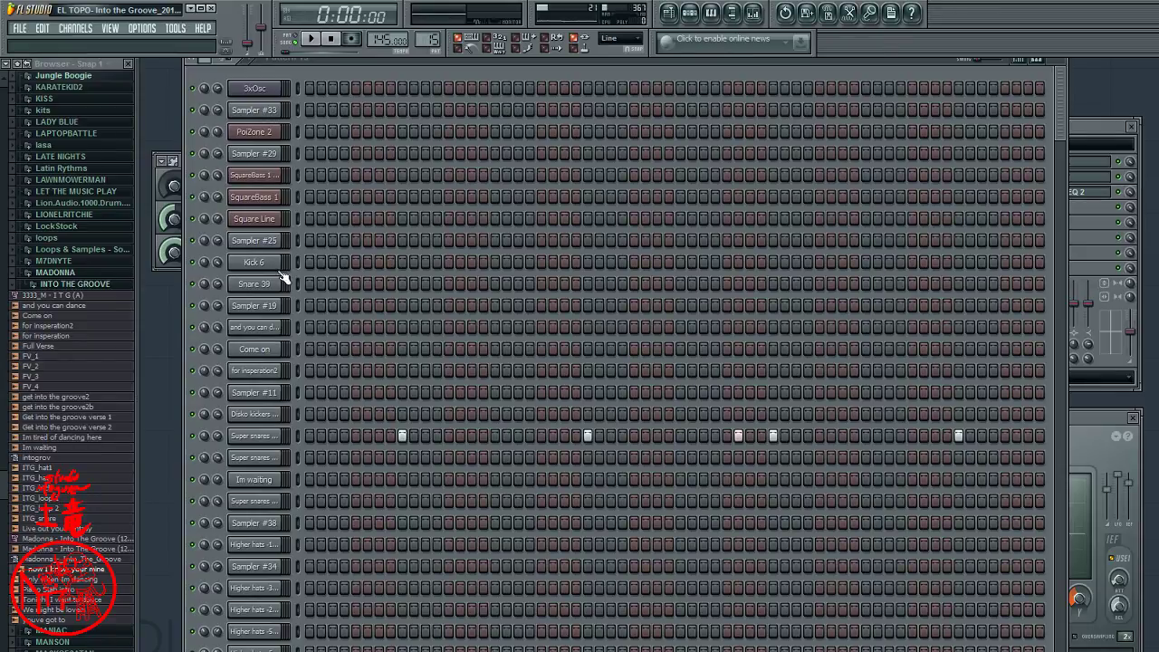
left_click(268, 134)
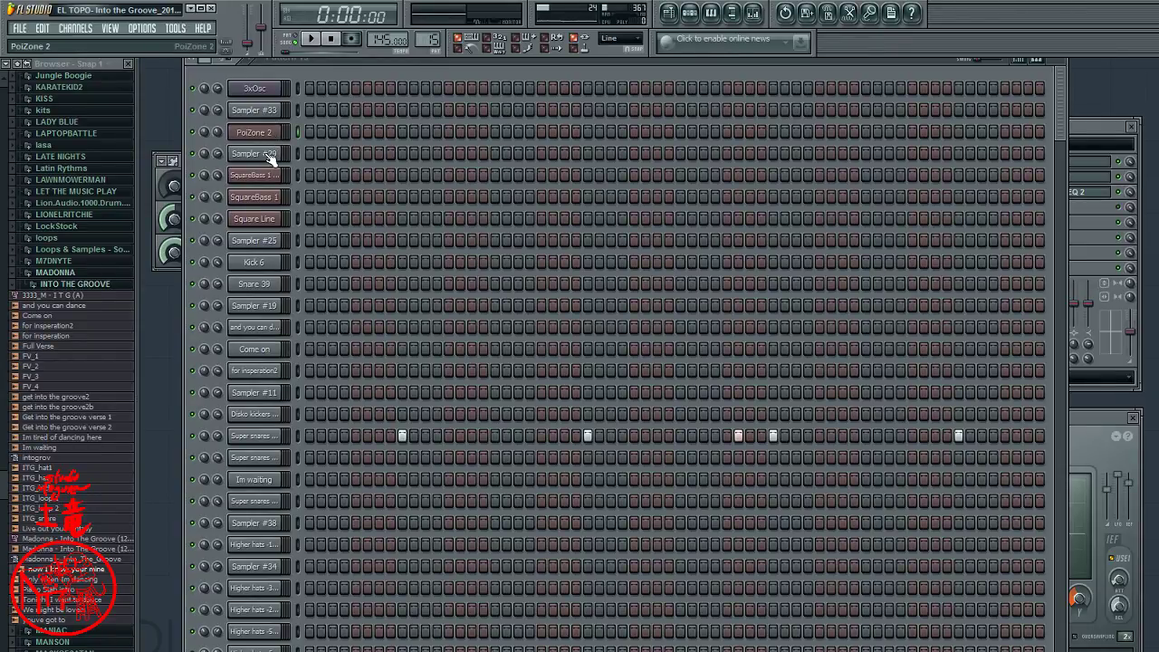
left_click(254, 154)
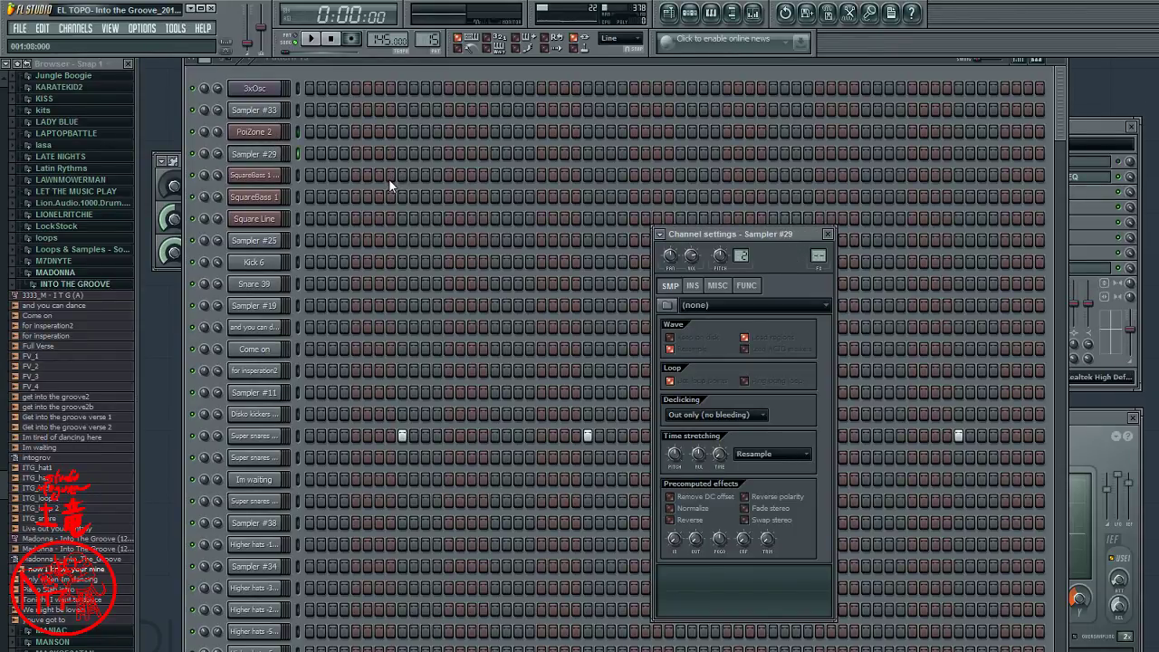
left_click(274, 135)
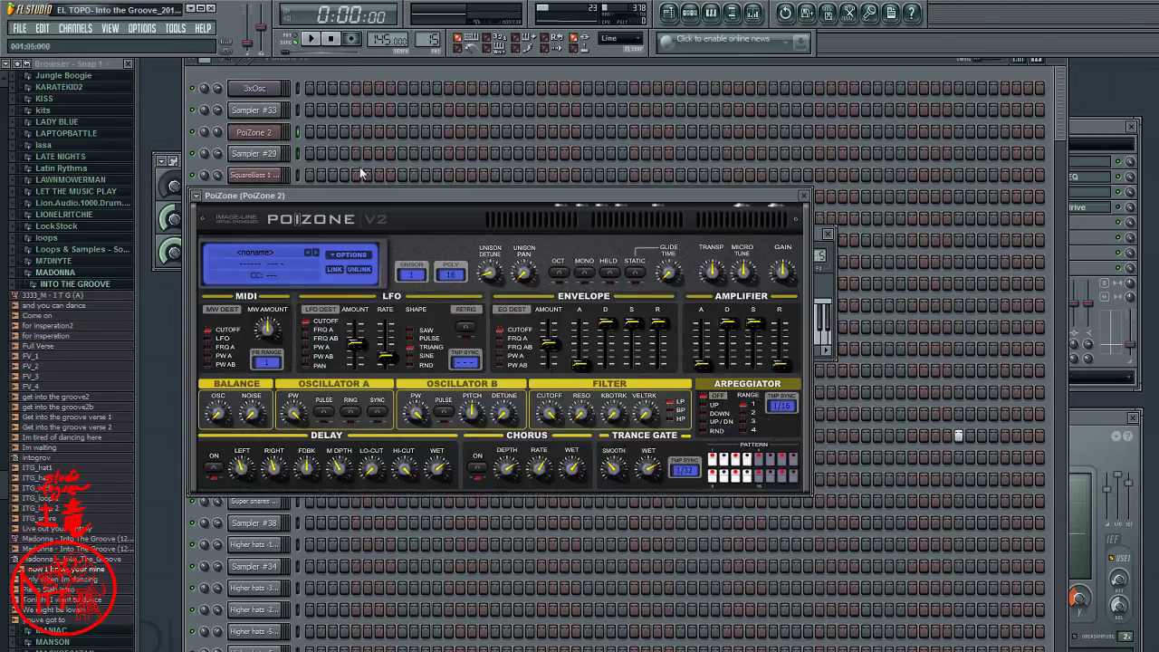
left_click(802, 196)
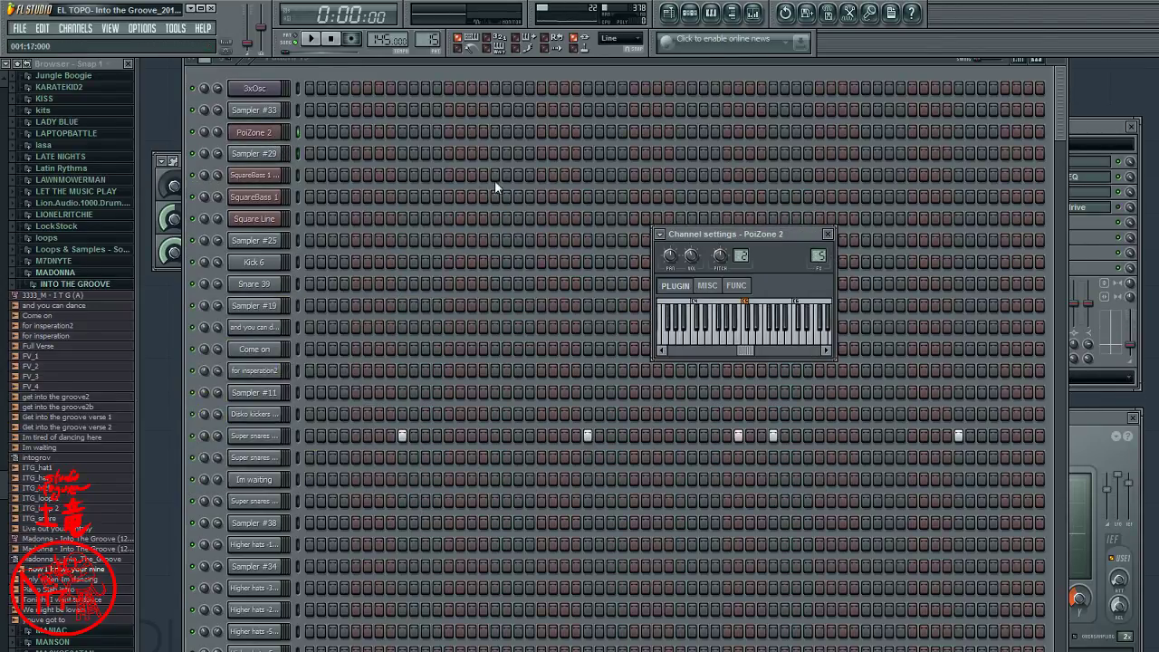
- Inspect the SquareBass 1 synth and the effect chain on its mixer insert 13
left_click(262, 195)
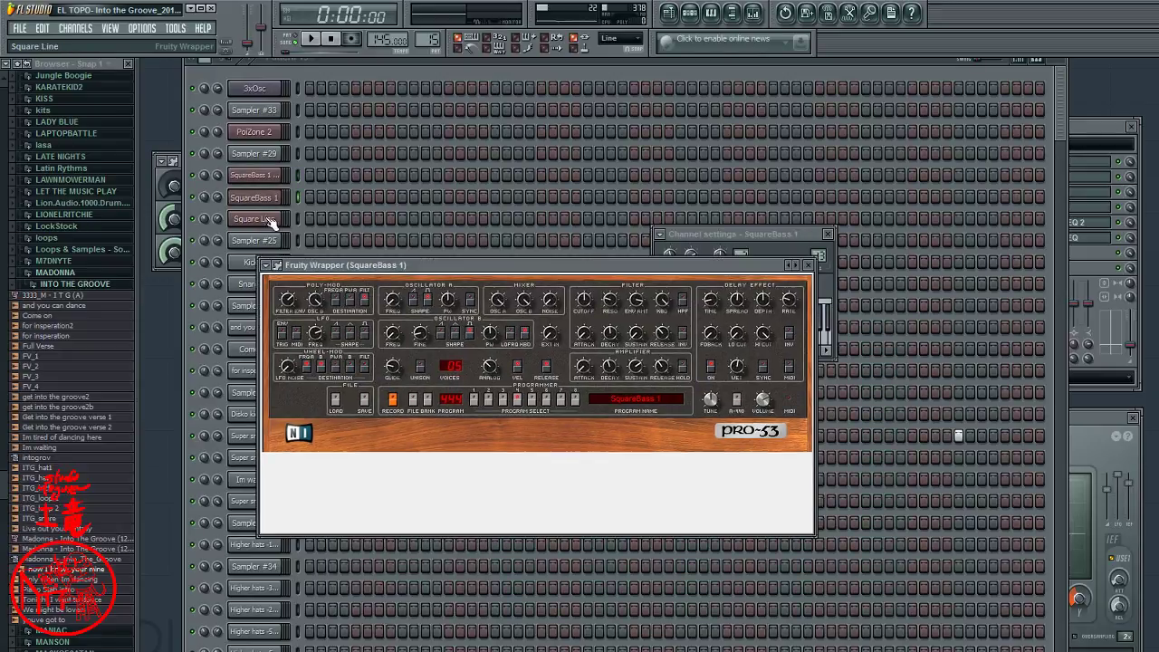
left_click(808, 265)
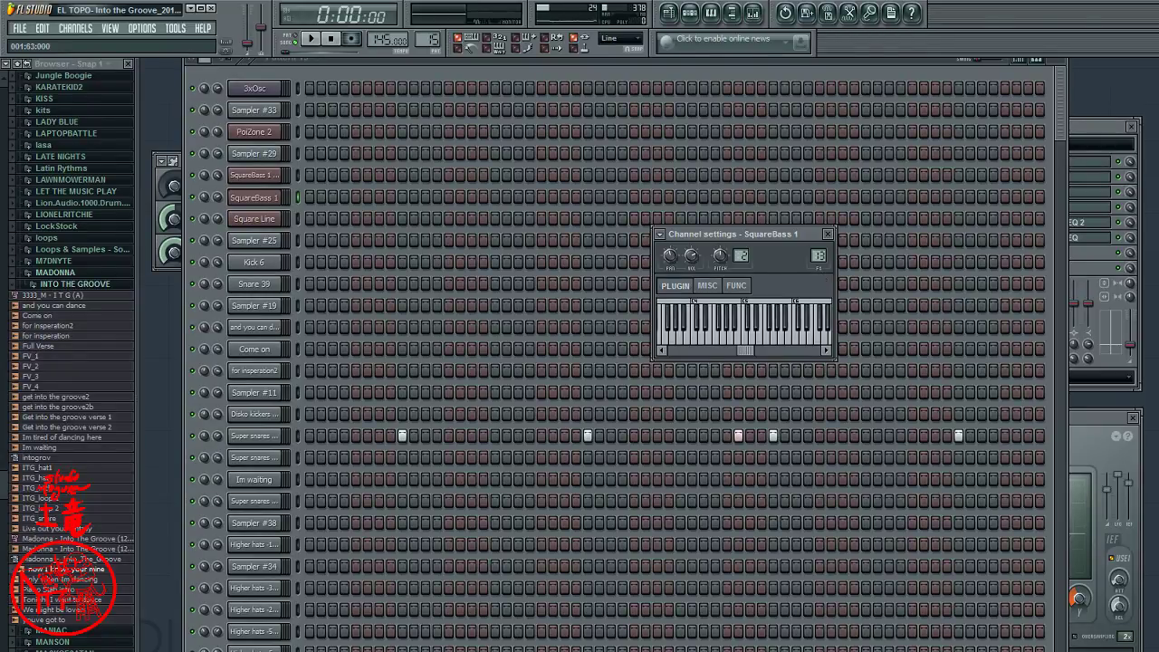
left_click(1096, 127)
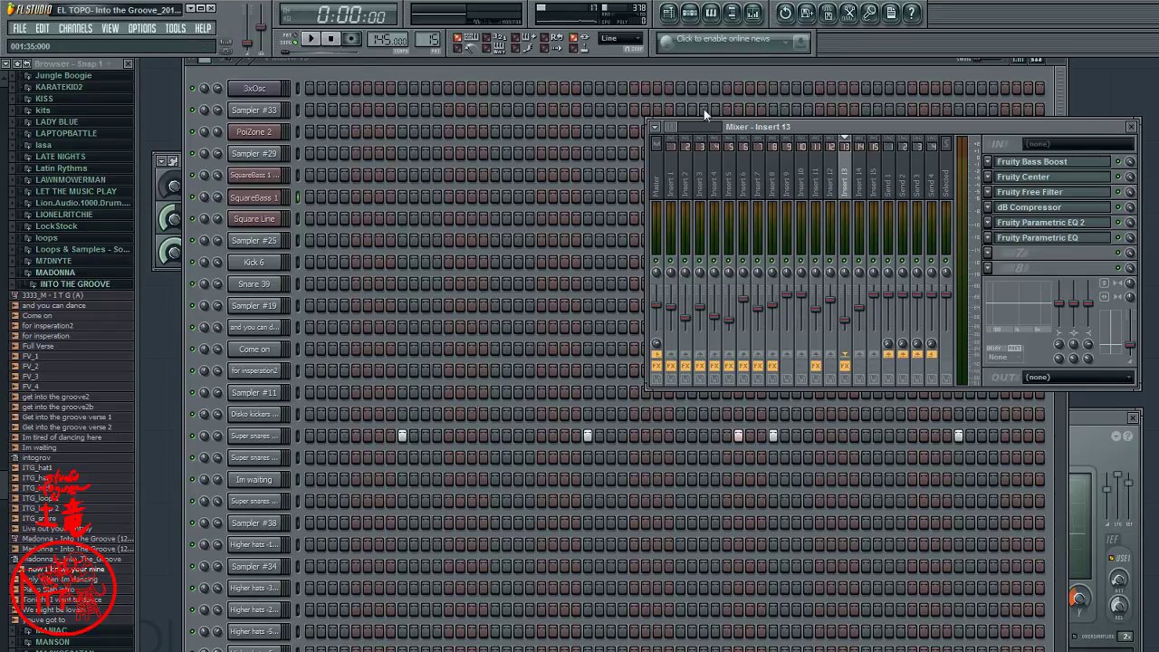
- Show the playlist from the start of the arrangement and play the song from the beginning
left_click(671, 12)
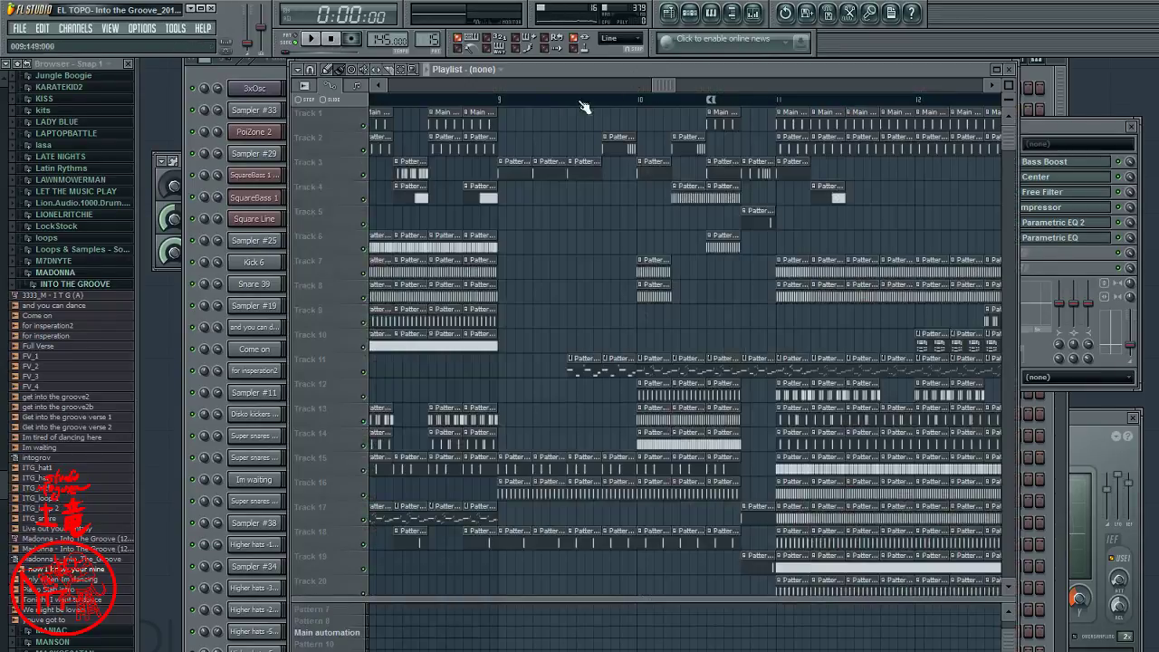
left_click(431, 101)
left_click(397, 86)
left_click(397, 88)
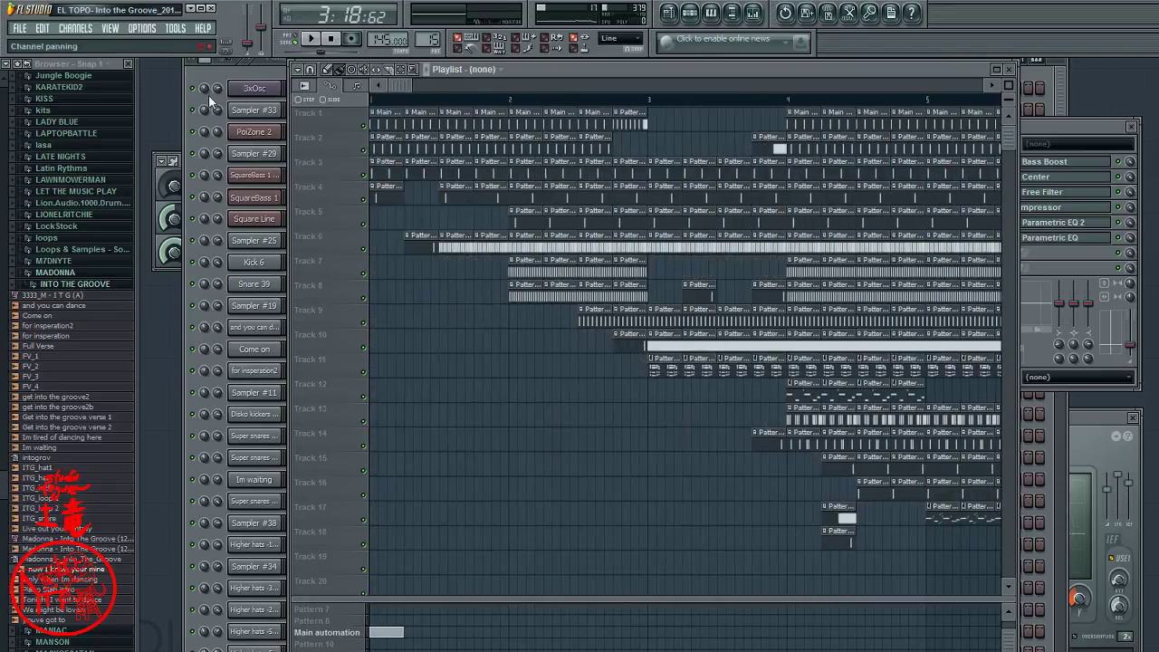
left_click(332, 39)
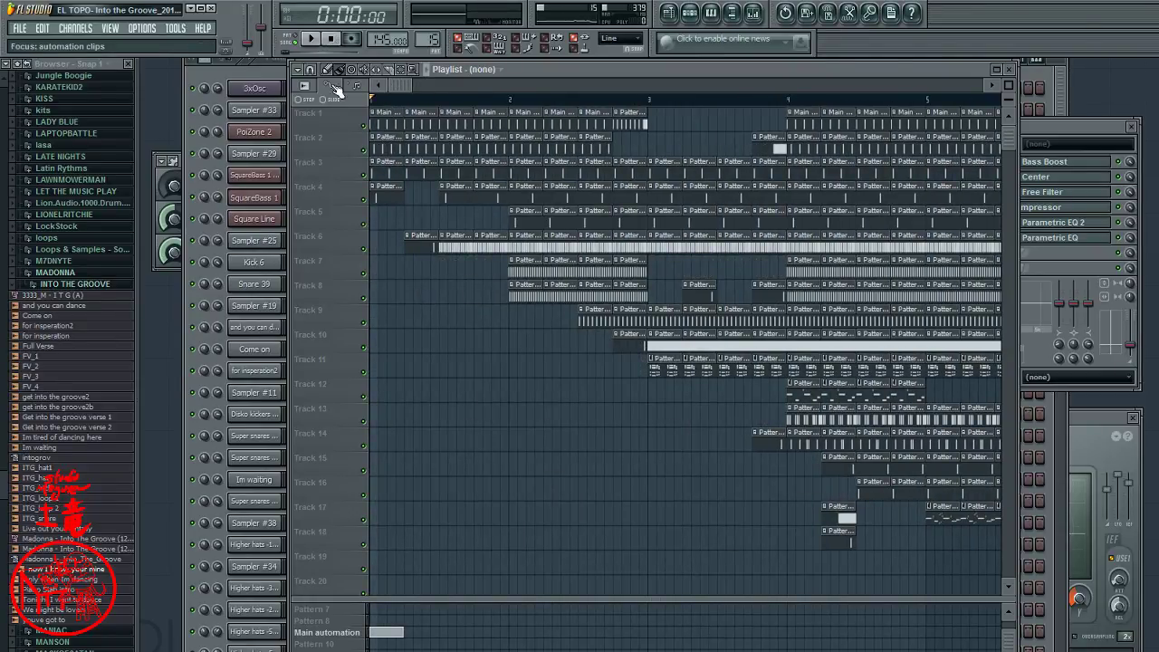
left_click(310, 39)
left_click(337, 41)
key("space")
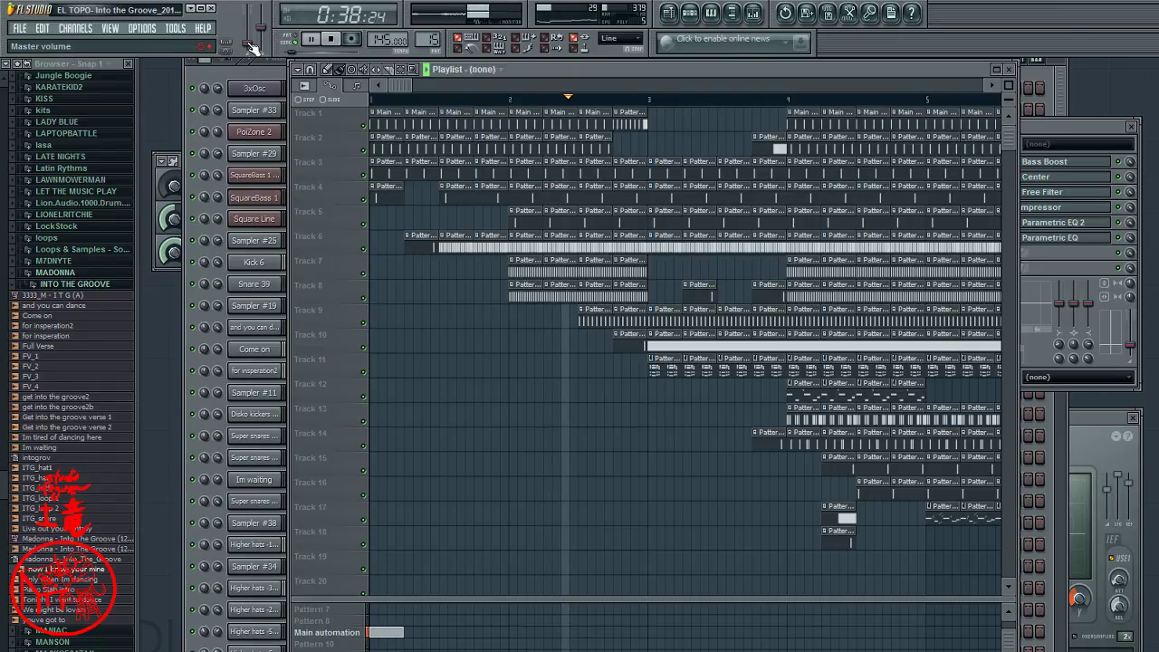
- Check the mixer levels during playback and follow the arrangement further along the playlist
left_click(1039, 127)
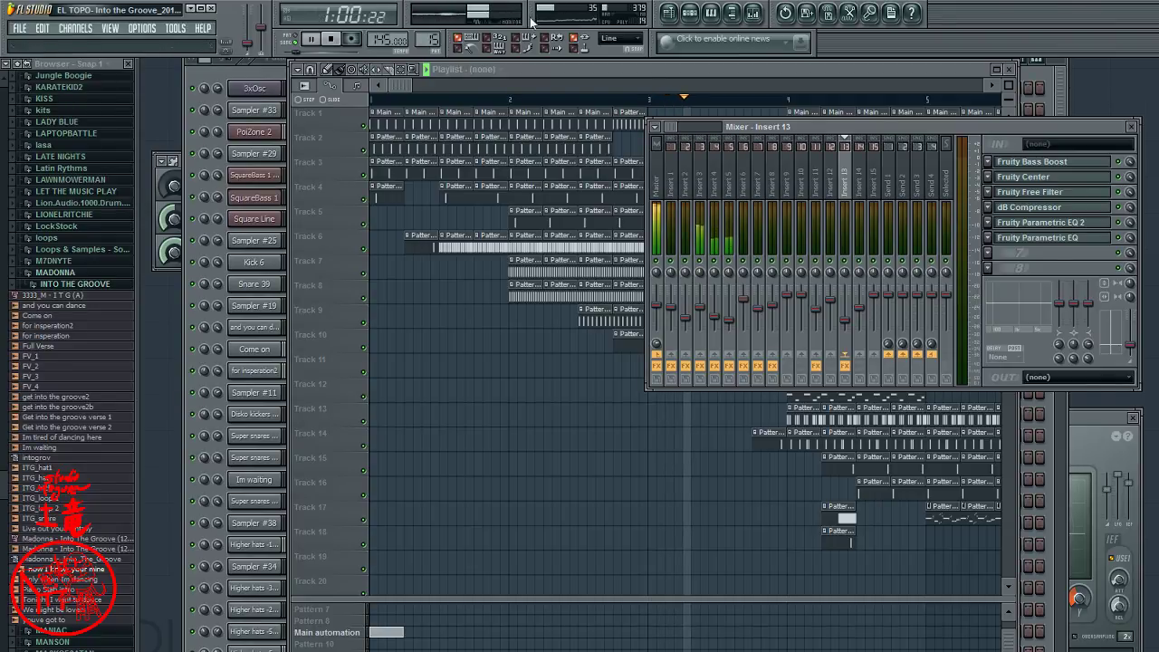
left_click(885, 71)
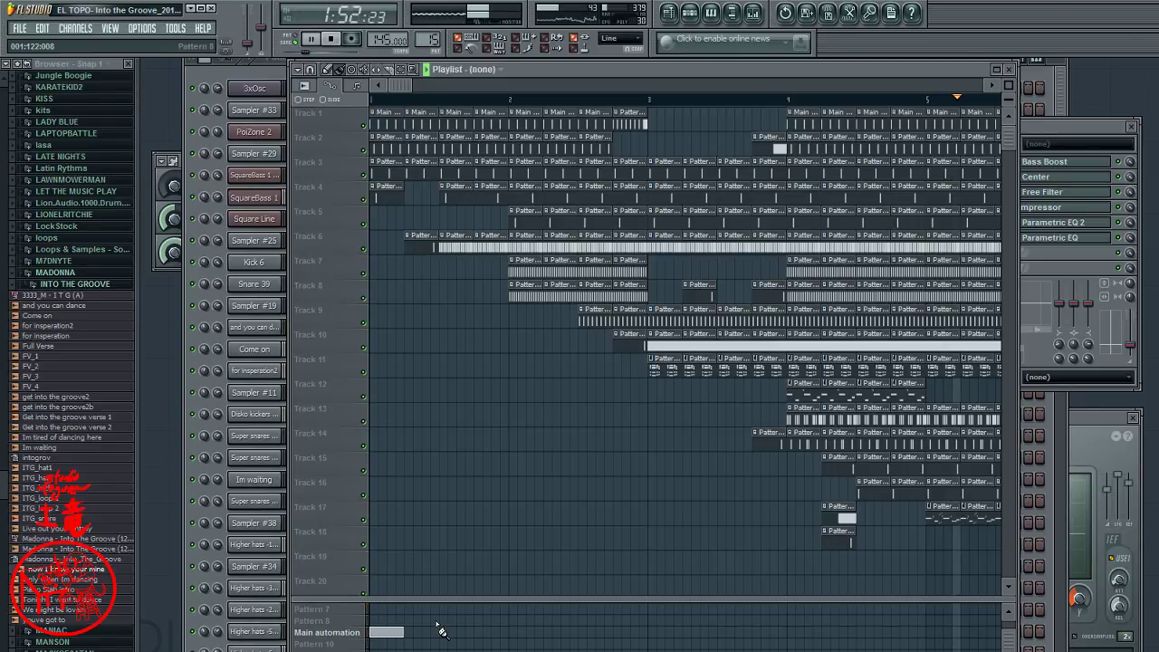
left_click(990, 84)
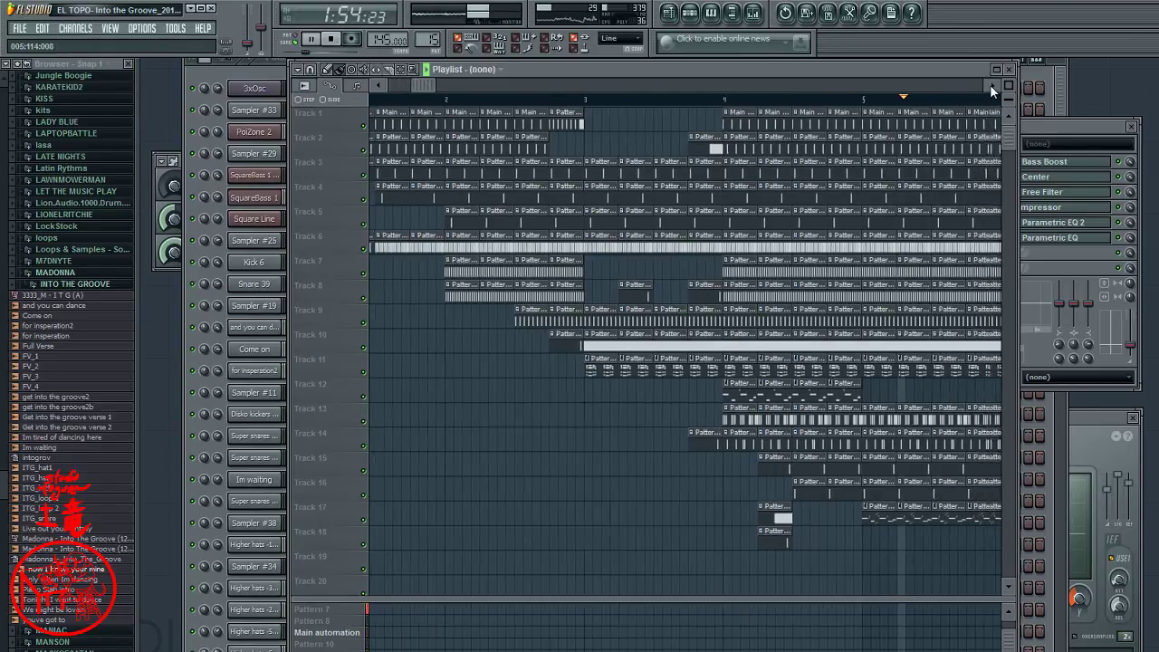
left_click_drag(989, 85, 989, 84)
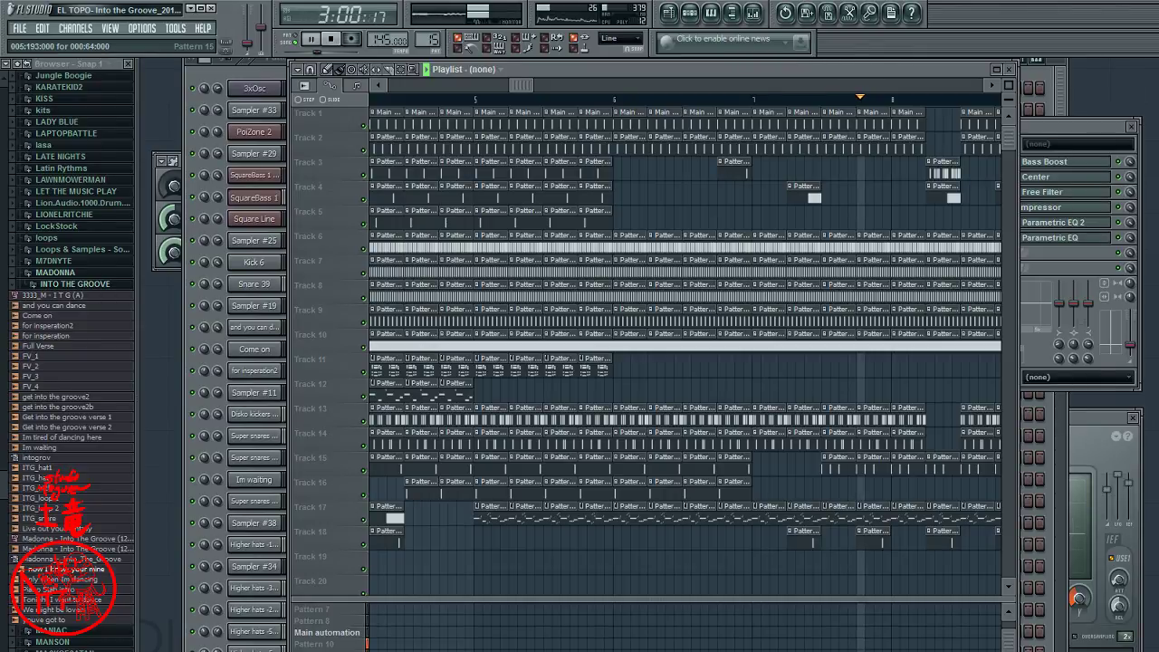
- Inspect the Master and Insert 1 effect chains in the mixer, and compare Insert 2 with its effects bypassed and re-enabled
key("F9")
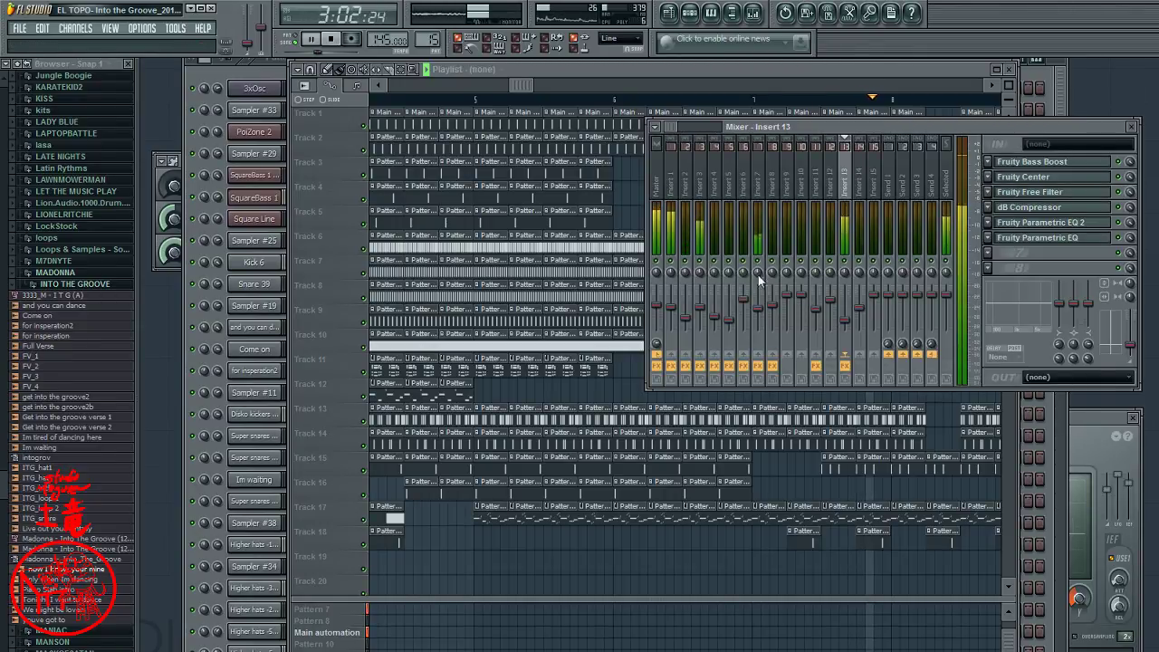
left_click(658, 175)
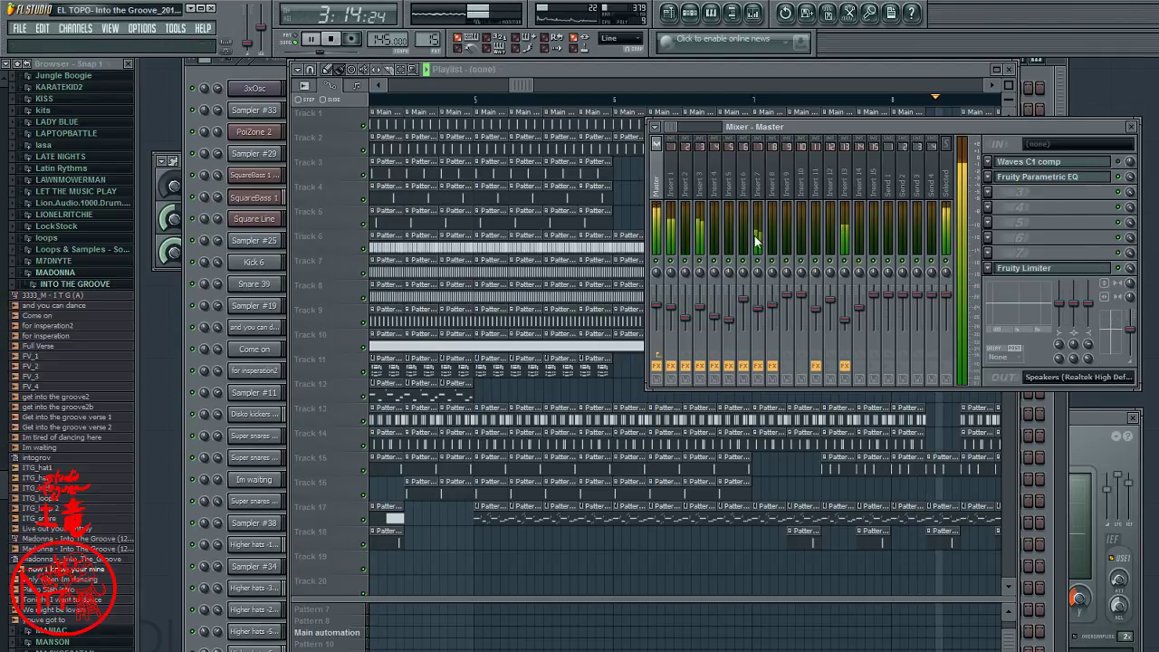
left_click(672, 163)
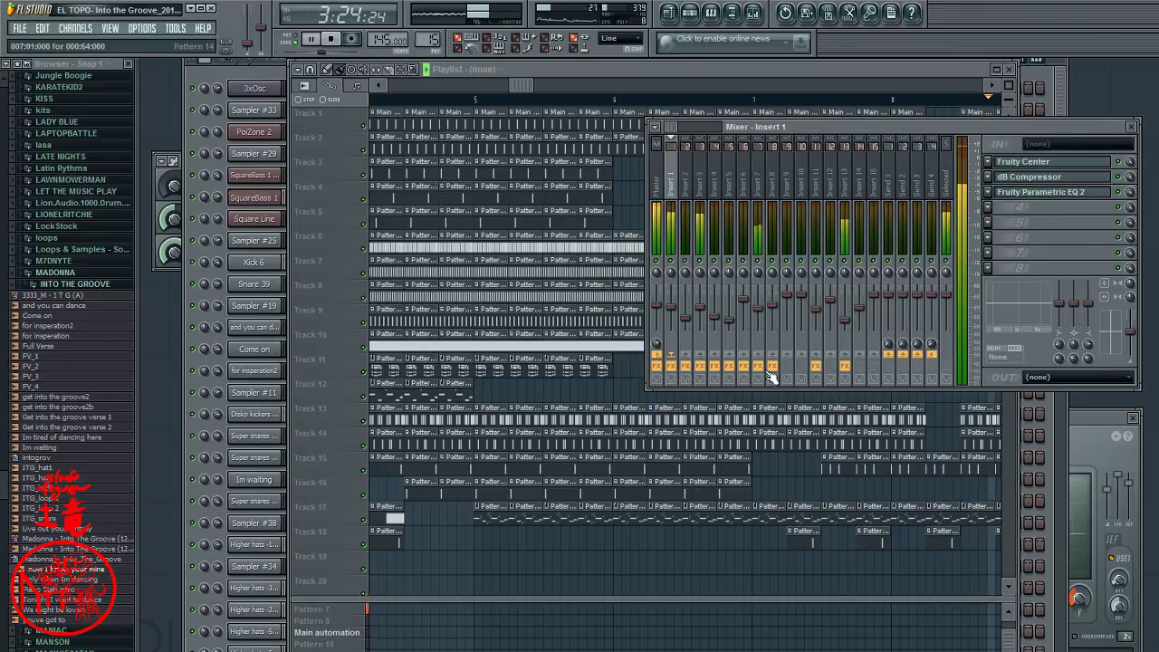
left_click(685, 365)
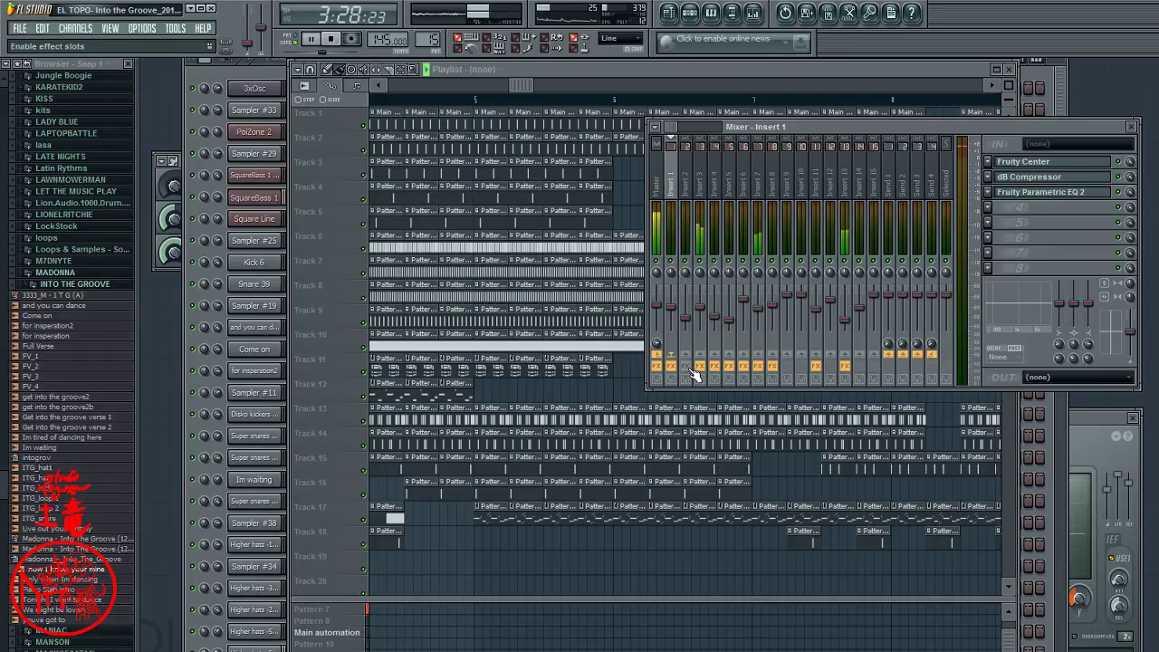
left_click(686, 367)
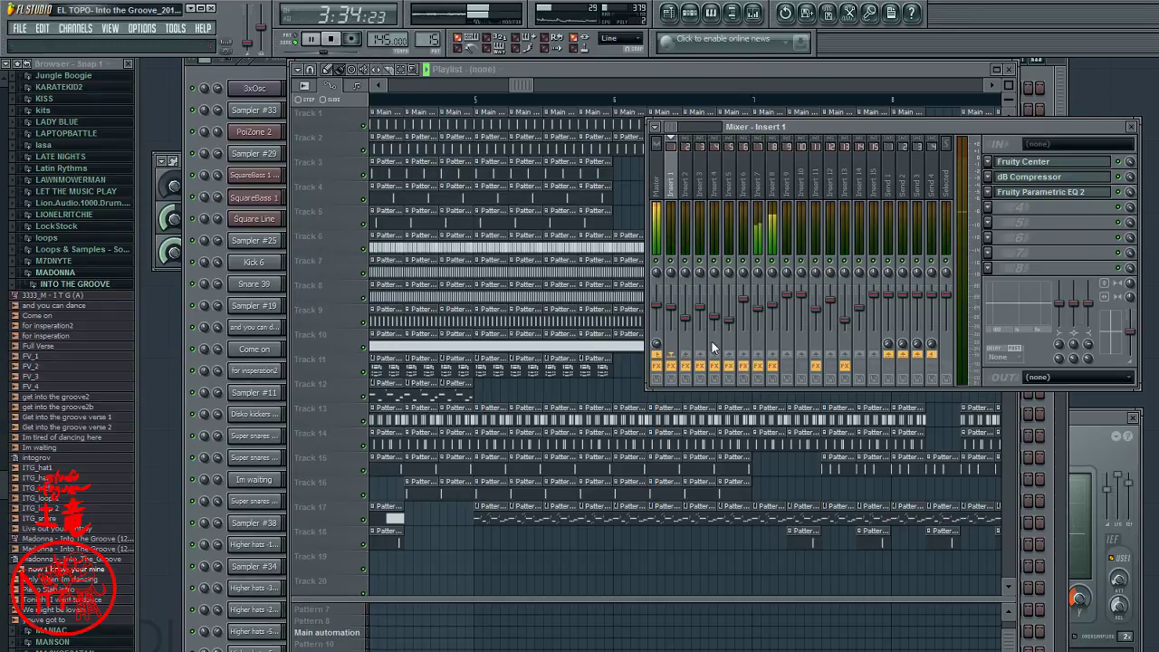
- Adjust the volume faders of mixer inserts 8 and 9, with Insert 9 at 95% (-1.1 dB)
left_click(771, 306)
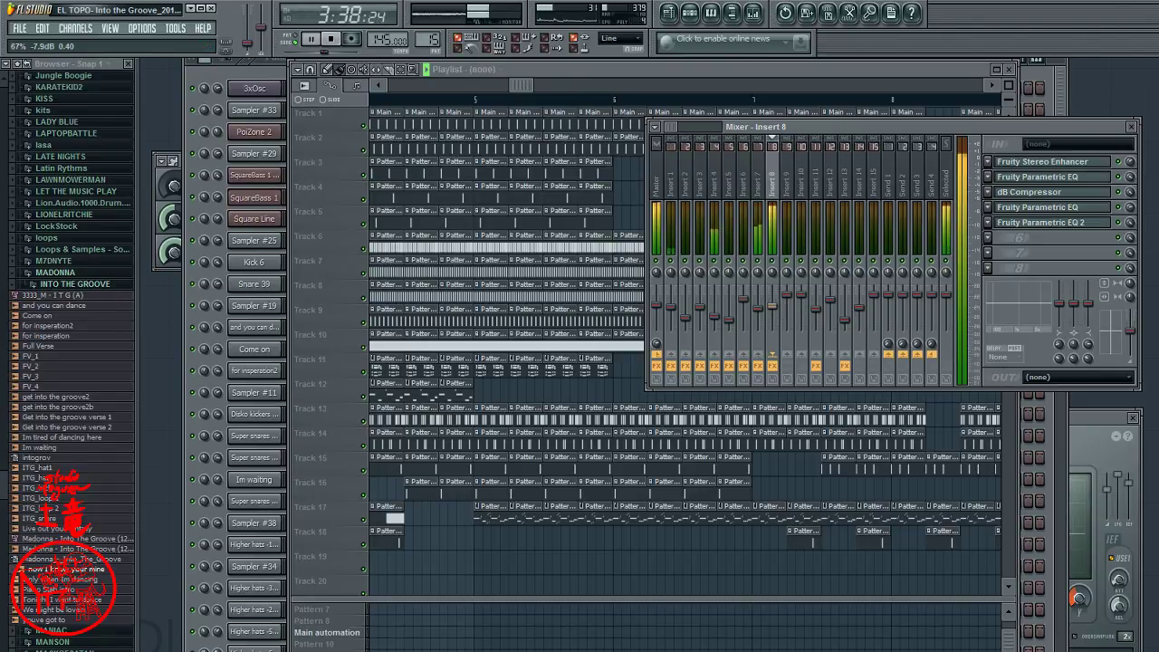
left_click_drag(771, 306, 788, 298)
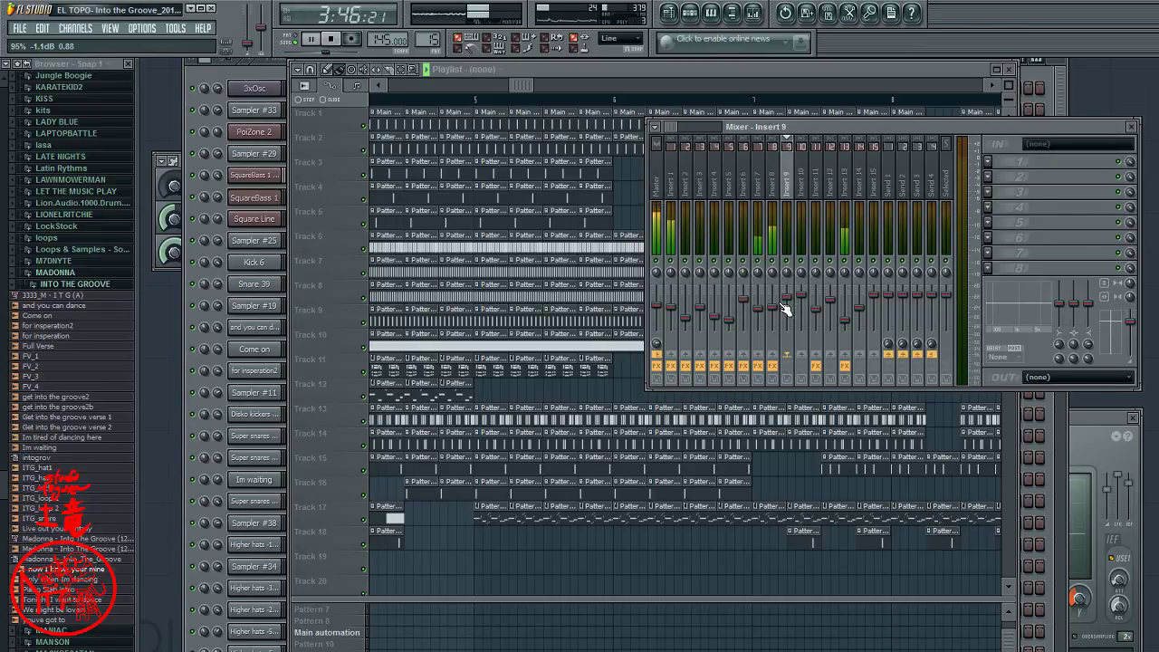
left_click_drag(771, 306, 771, 311)
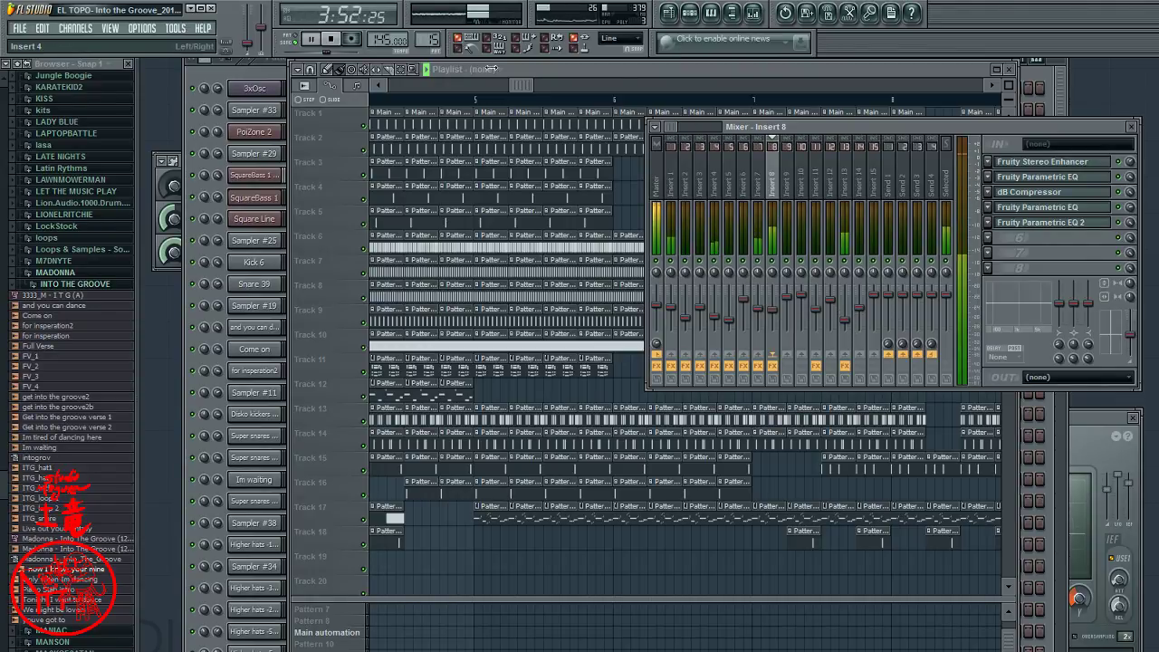
- Open the SquareBass 1 synth and the dB Compressor on its mixer insert 13, and set the compressor threshold to -4.8 dB
left_click(231, 76)
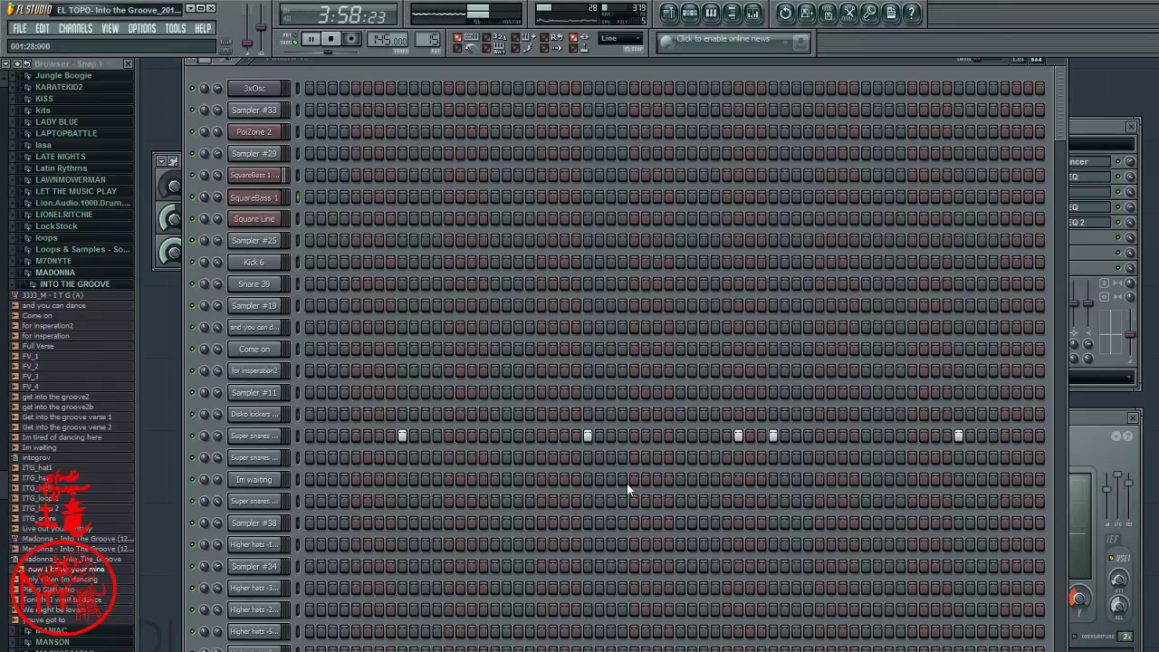
left_click(253, 200)
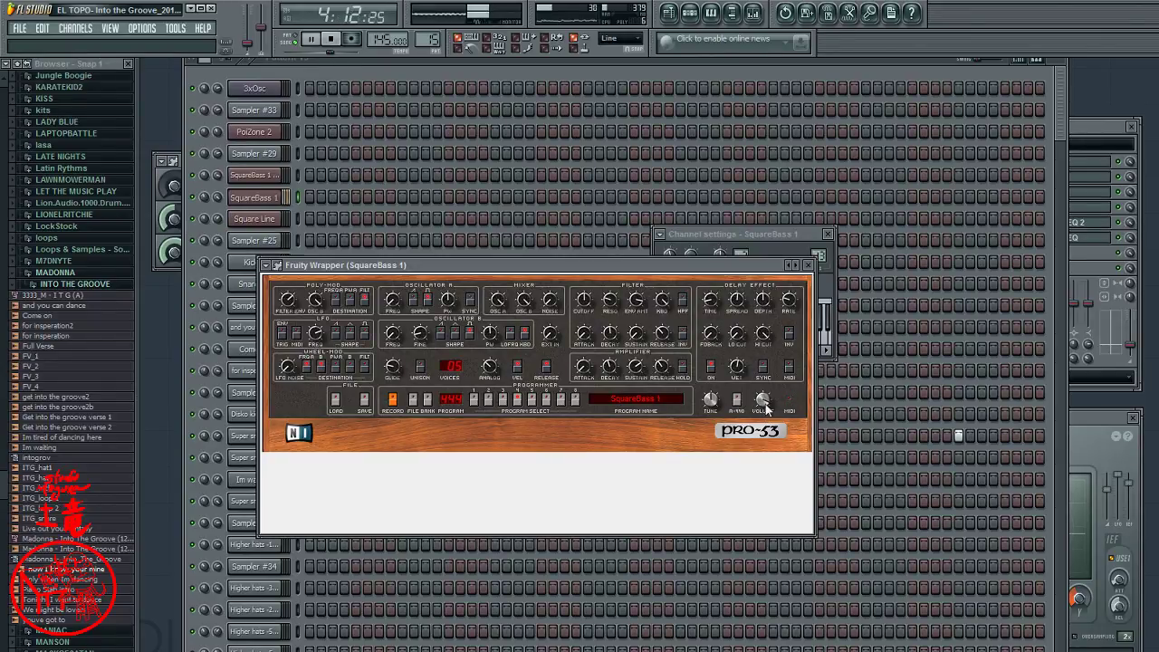
key("F9")
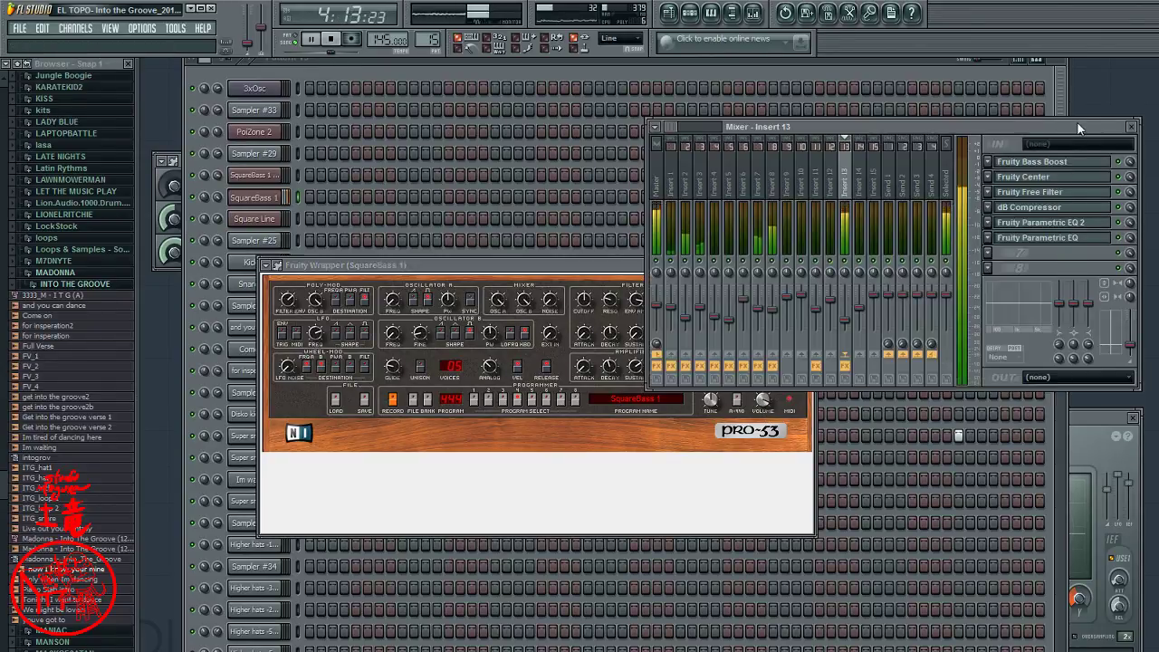
left_click(1050, 207)
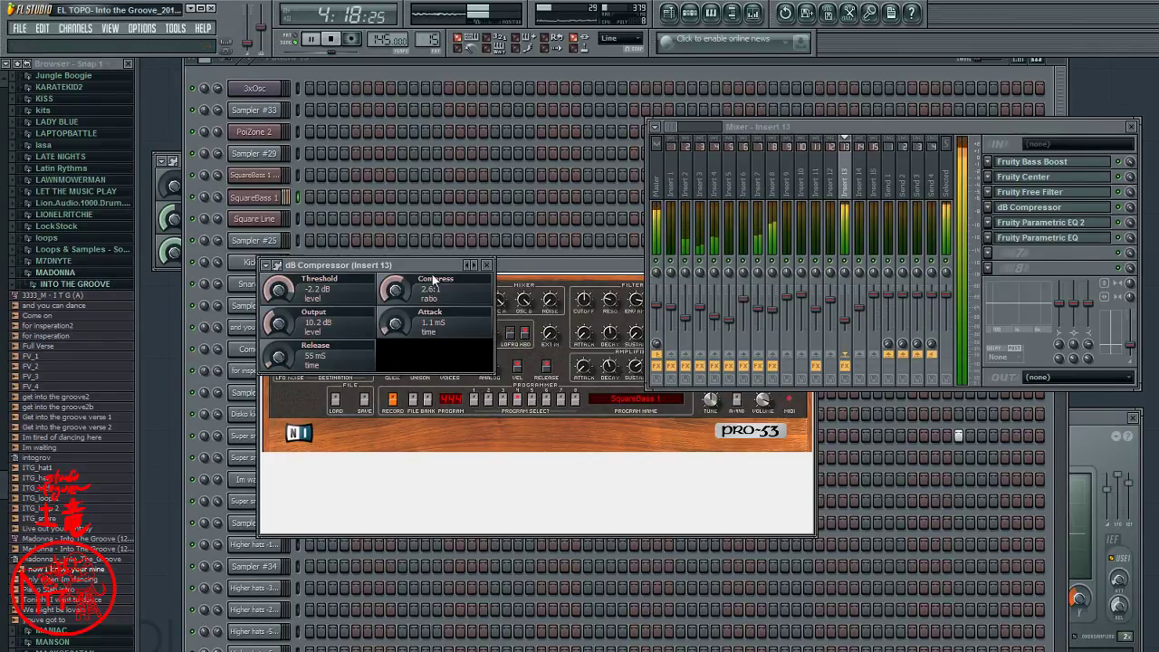
left_click_drag(527, 178, 599, 104)
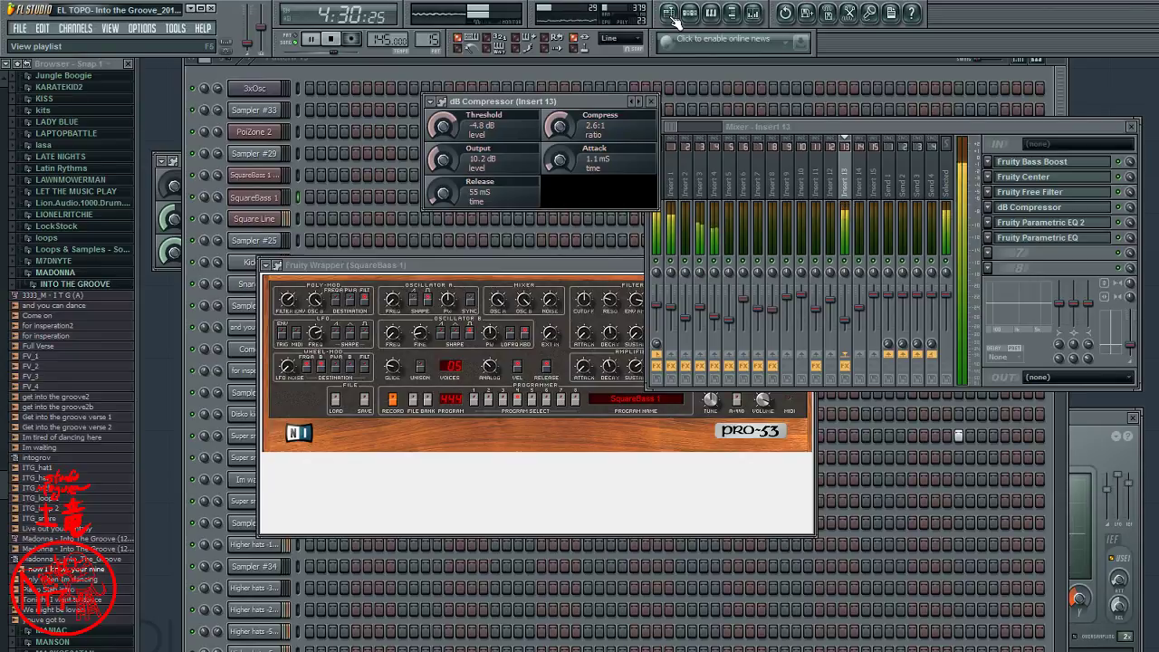
- Set the Square Line channel volume to 69% (-7.5 dB) and check its Pentagon I synth
left_click(216, 217)
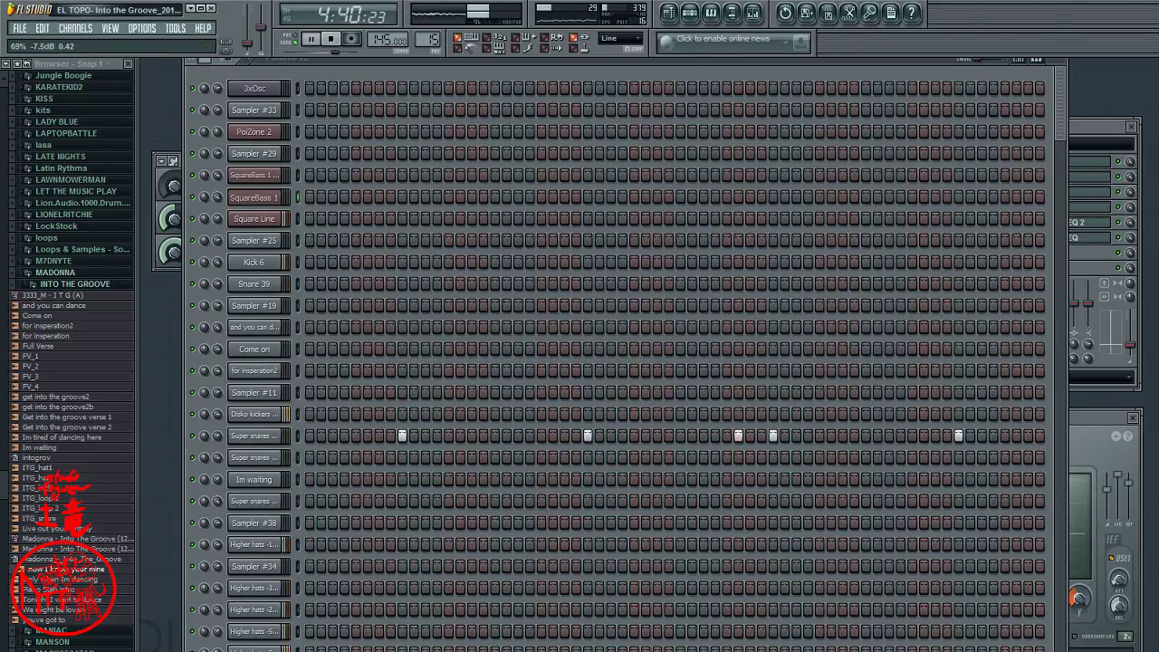
left_click(244, 221)
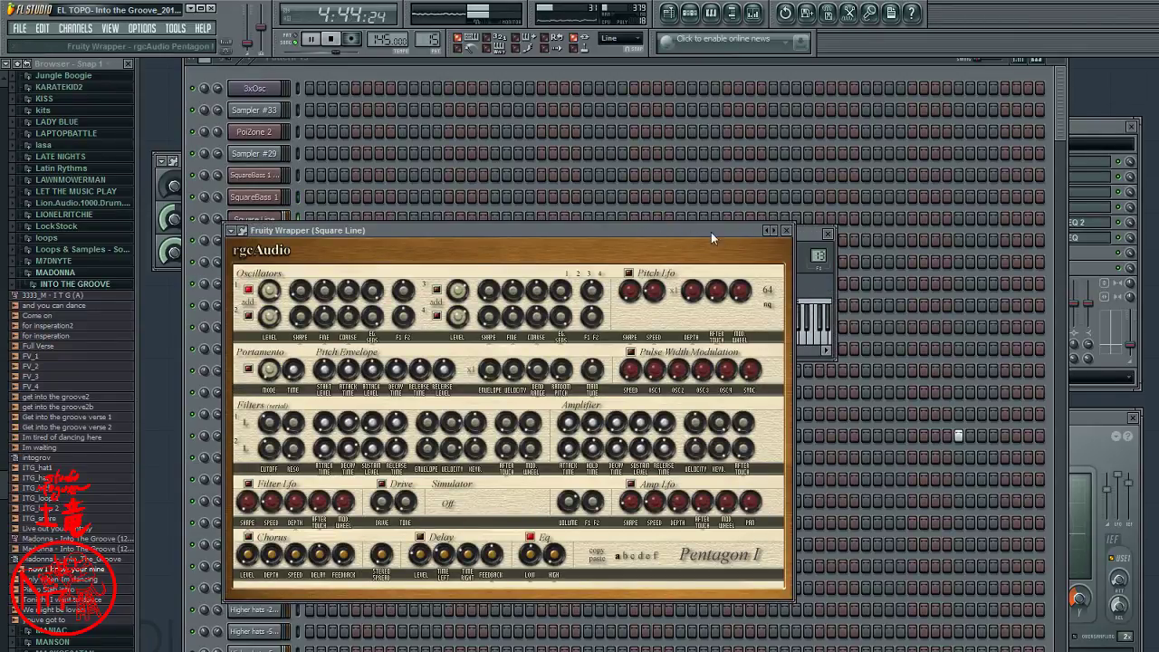
left_click(246, 219)
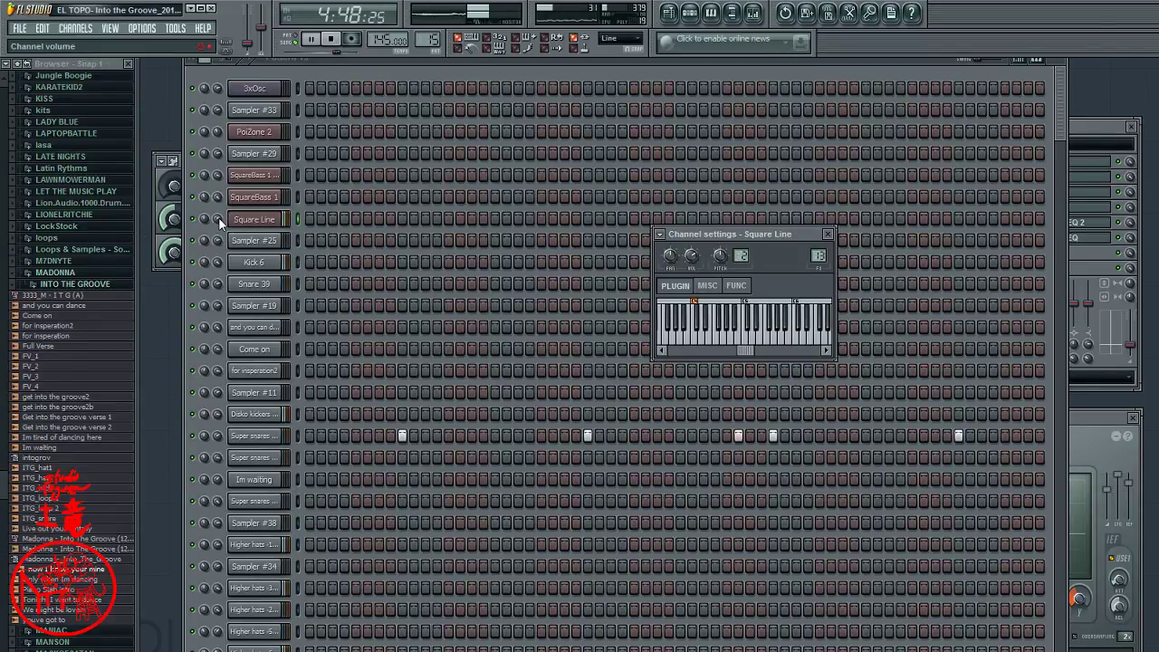
- Close the Square Line settings and set the output level of Insert 13's dB Compressor to 7.6 dB
key("Escape")
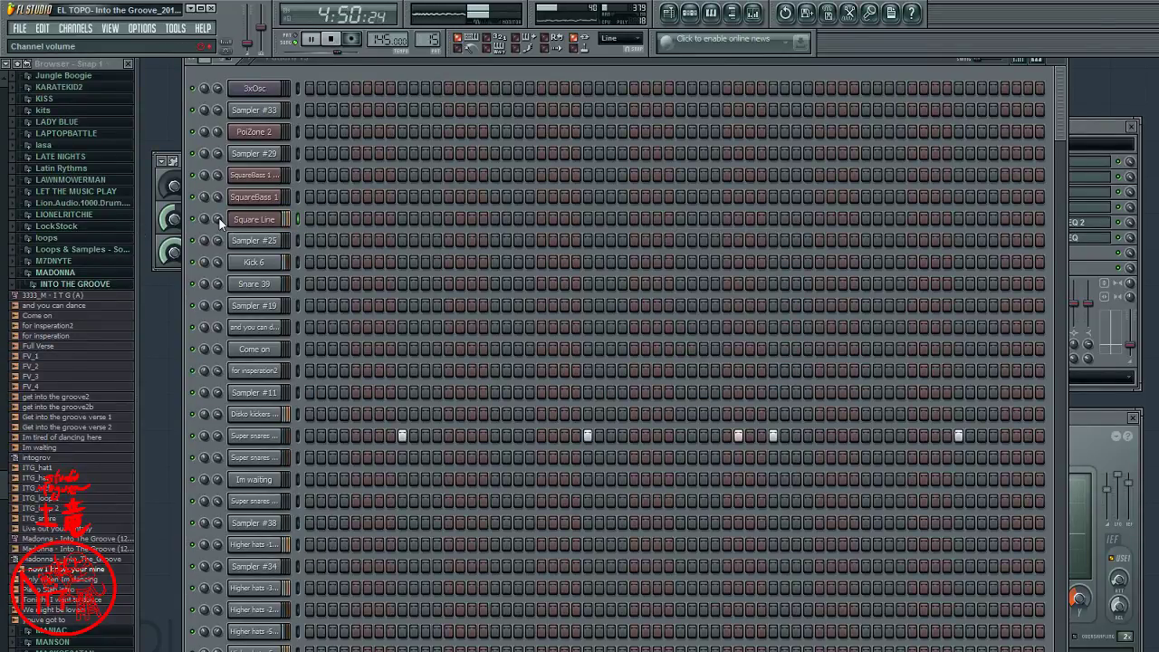
left_click(1084, 119)
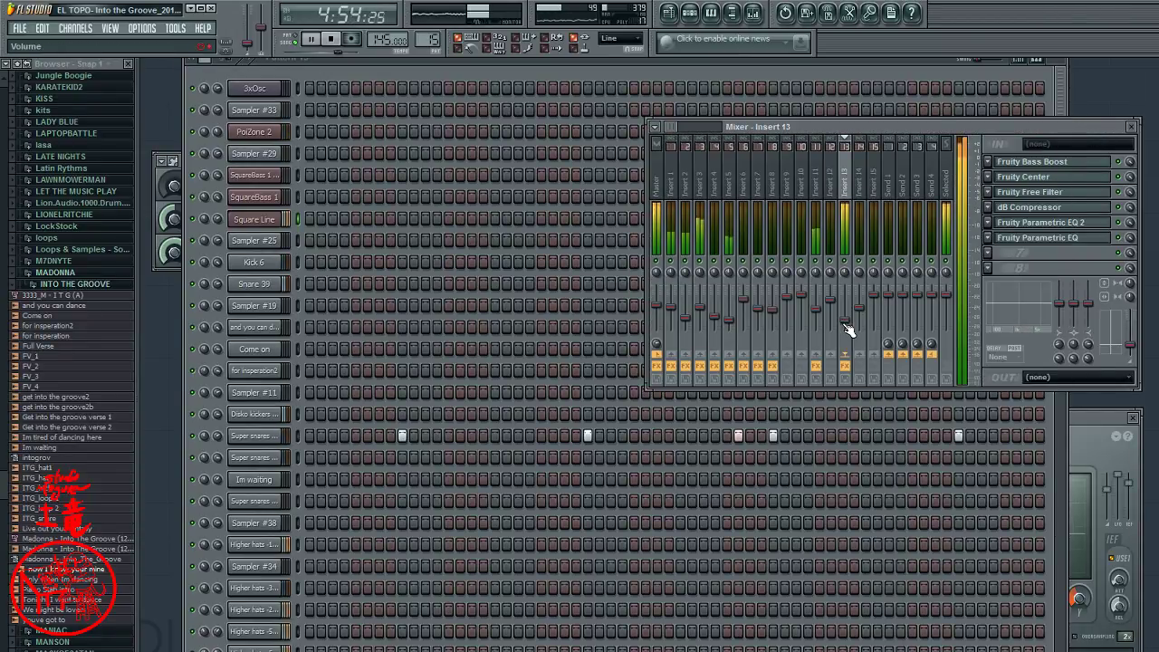
left_click(1075, 210)
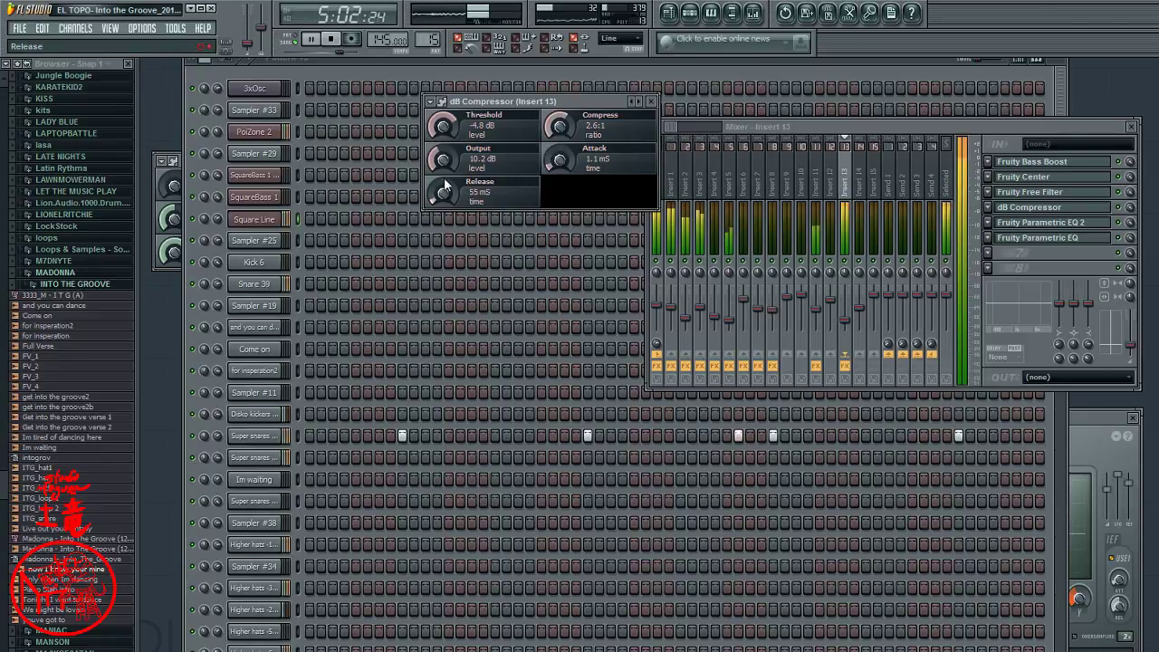
mouse_move(442, 160)
left_mouse_down()
mouse_move(443, 199)
mouse_move(446, 154)
left_mouse_up()
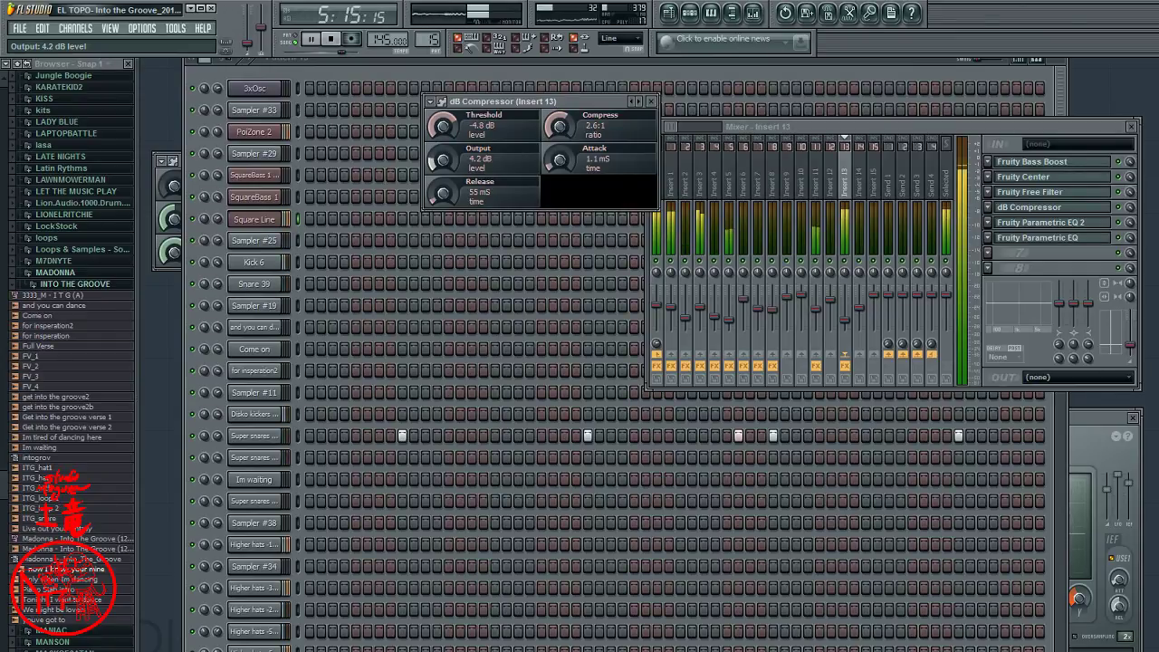
left_click(389, 75)
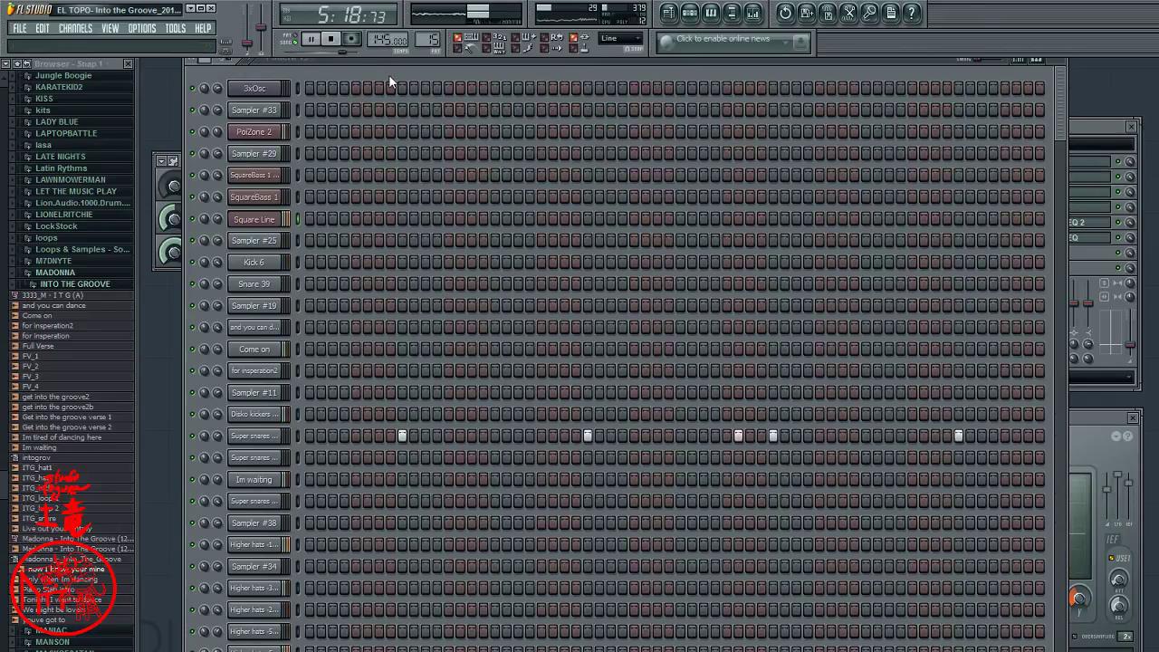
left_click(1081, 118)
left_click(1050, 208)
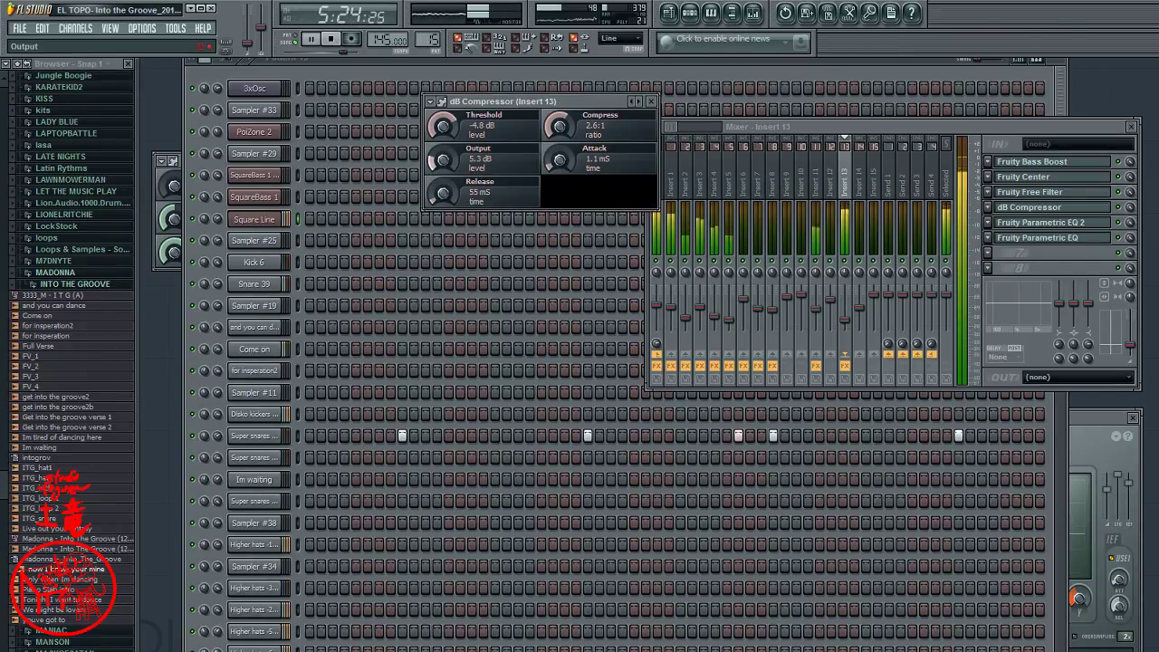
left_click_drag(442, 163, 447, 170)
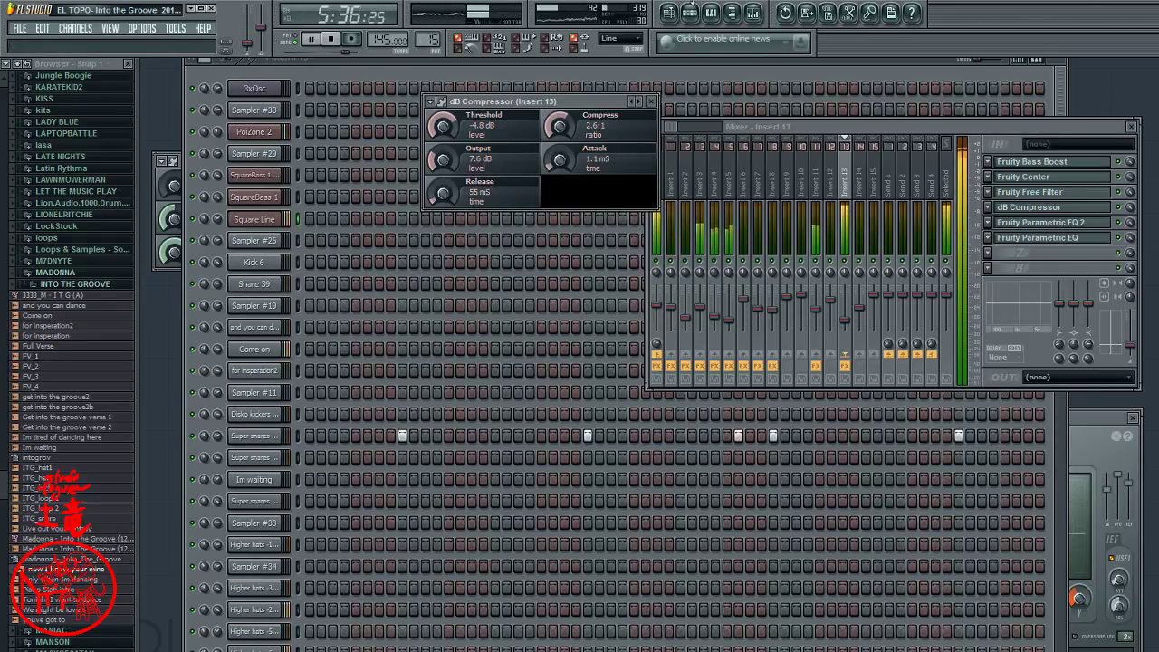
- Open the playlist and replay the passages between bars 8 and 9 while checking the mixer levels
left_click(661, 13)
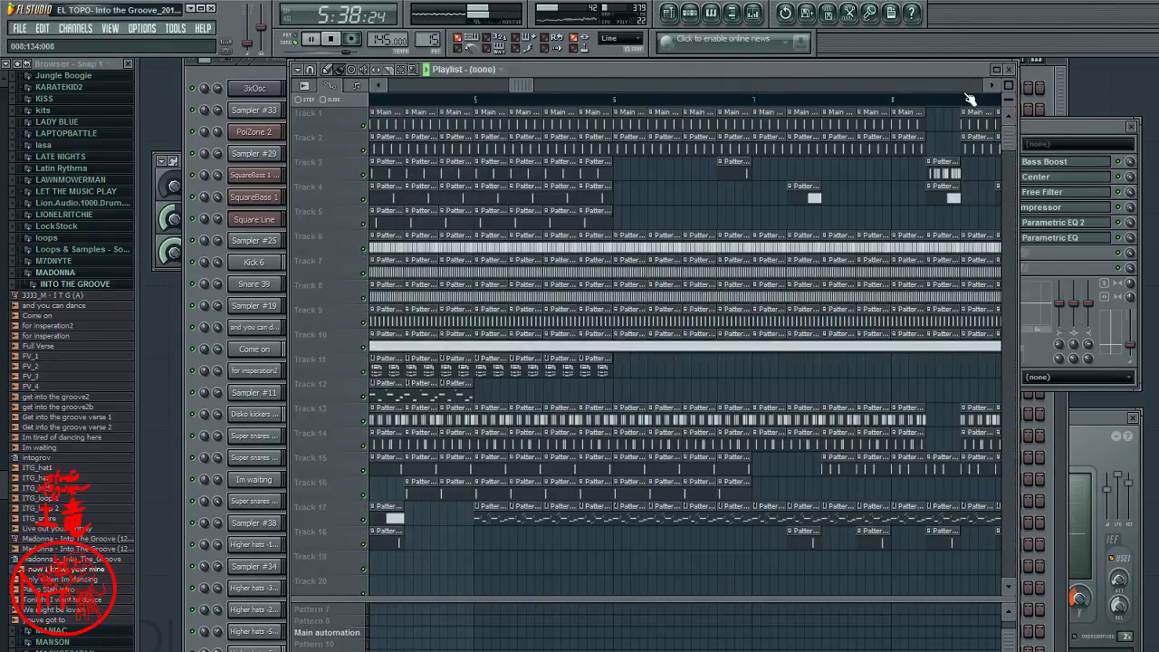
mouse_move(522, 85)
left_mouse_down()
mouse_move(631, 87)
mouse_move(608, 89)
left_mouse_up()
left_click(616, 98)
left_click(590, 98)
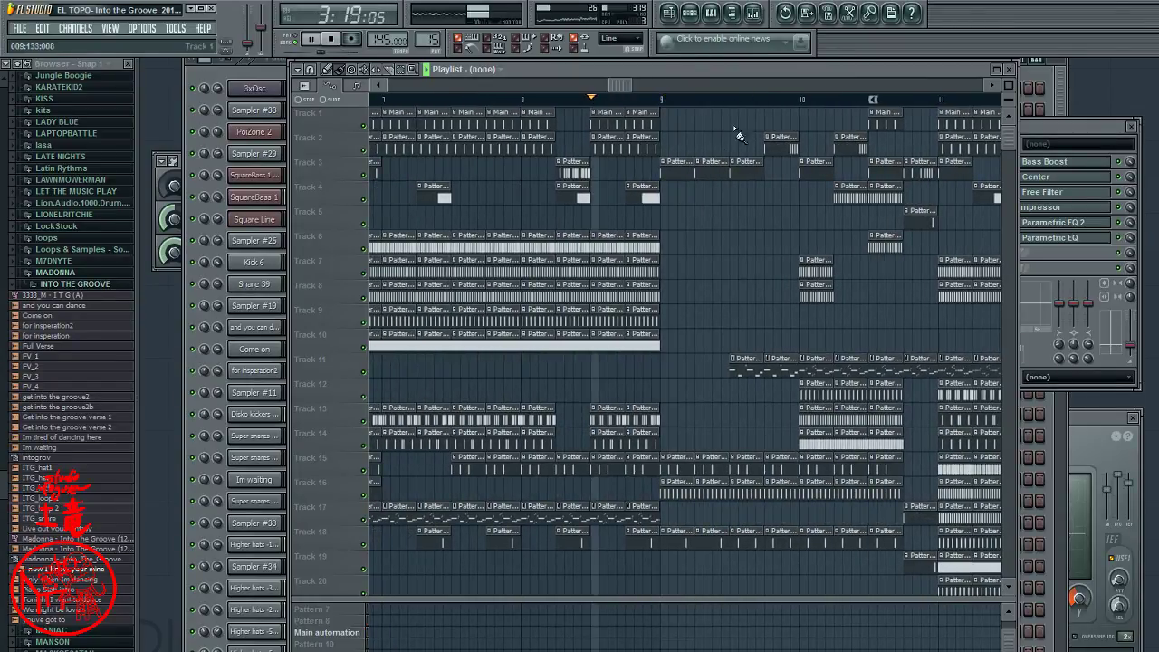
left_click(664, 98)
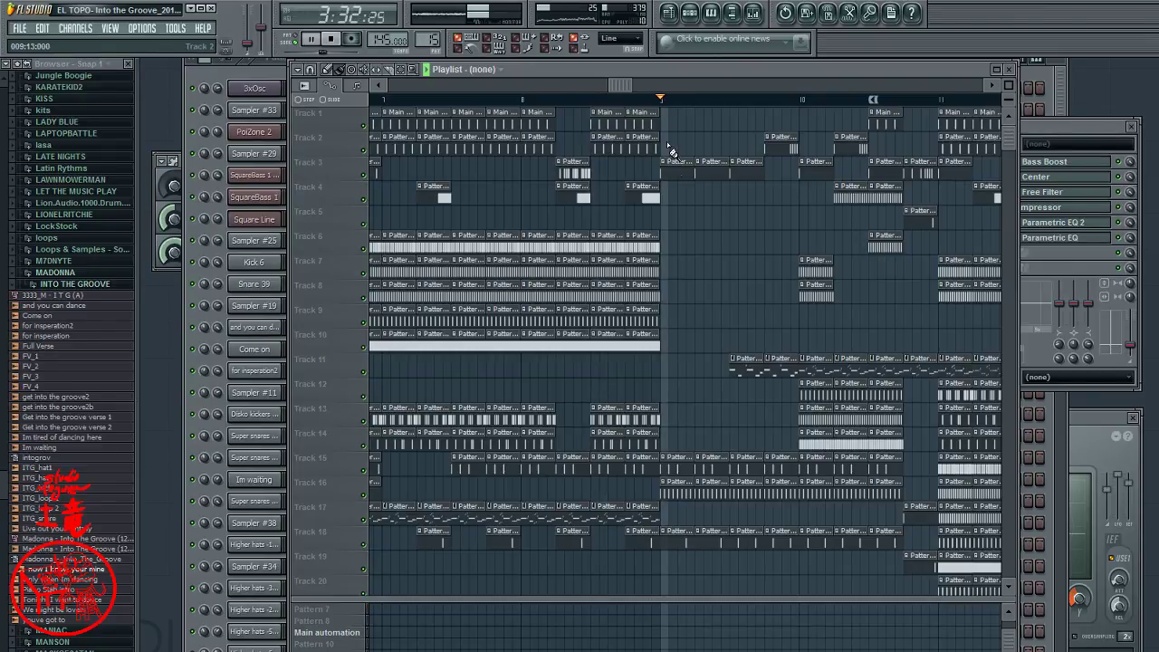
left_click(594, 99)
left_click(1062, 129)
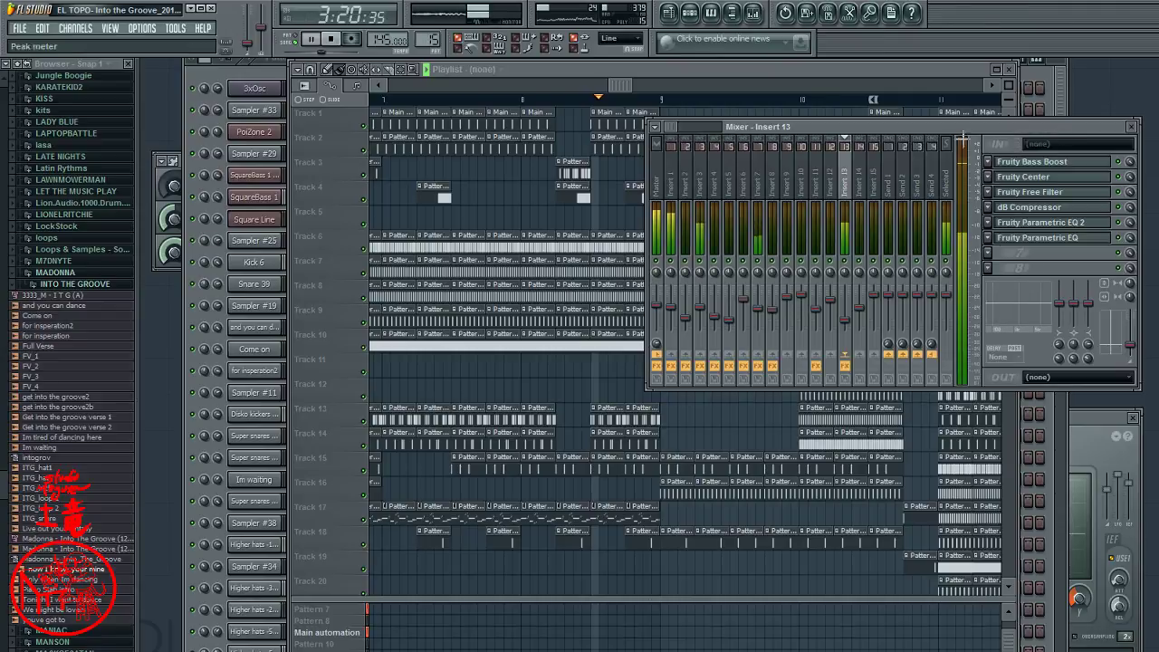
- Play from bar 9 and set the Insert 8 volume fader to 53% (-11.8 dB)
left_click(661, 99)
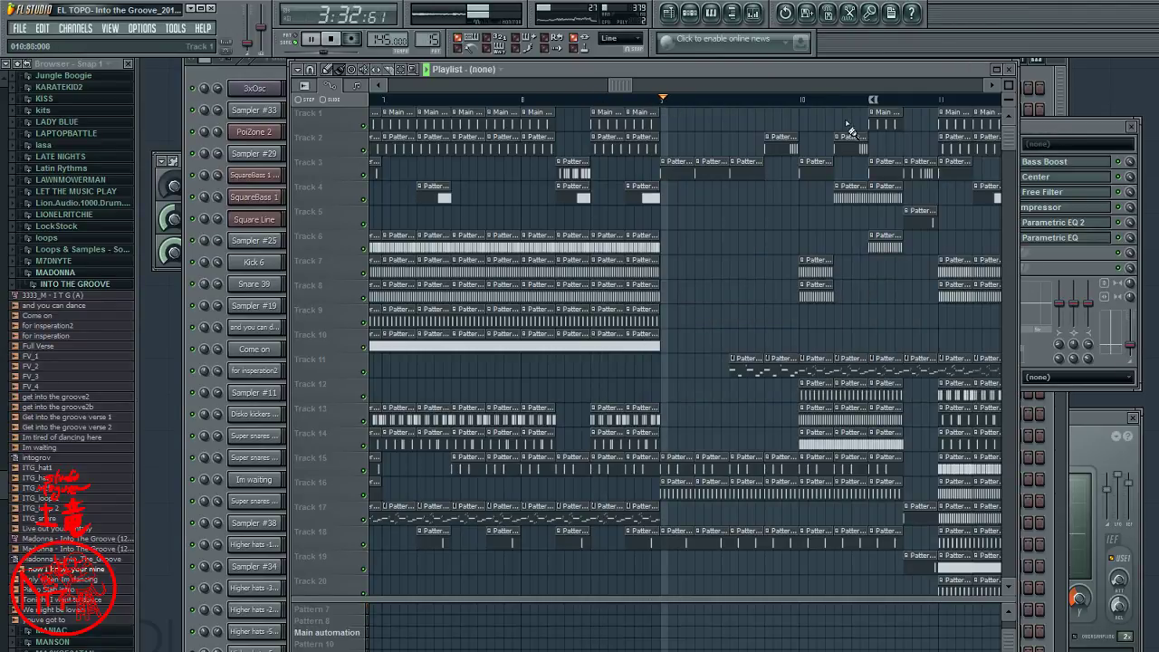
left_click(1031, 131)
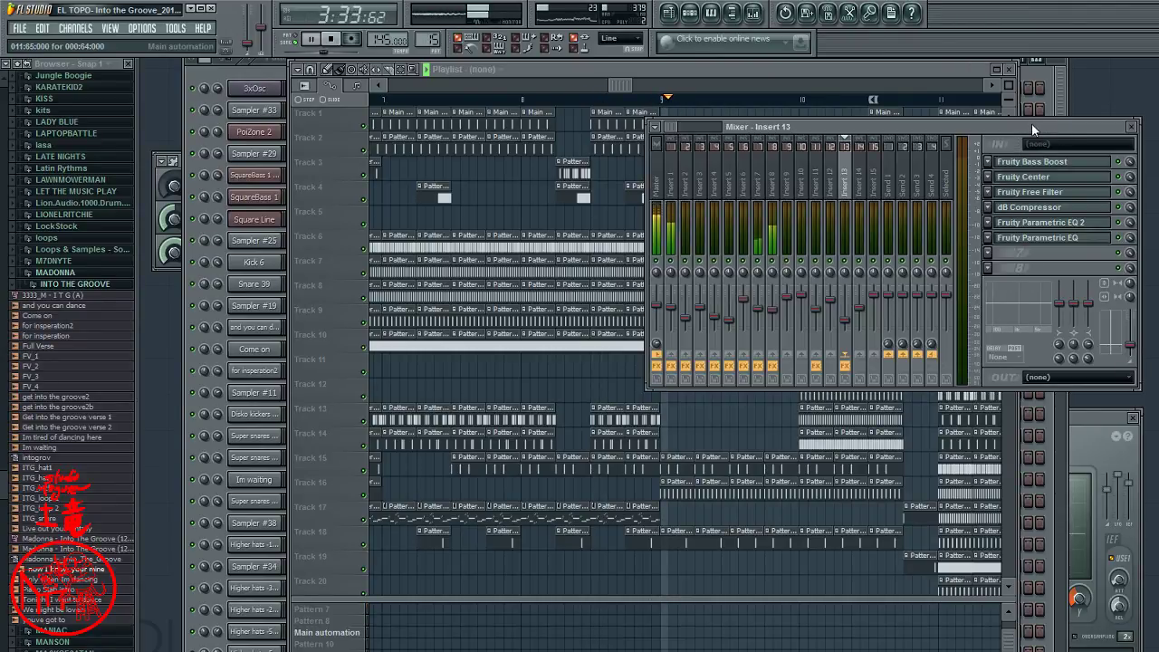
left_click(773, 314)
left_click_drag(773, 312, 773, 319)
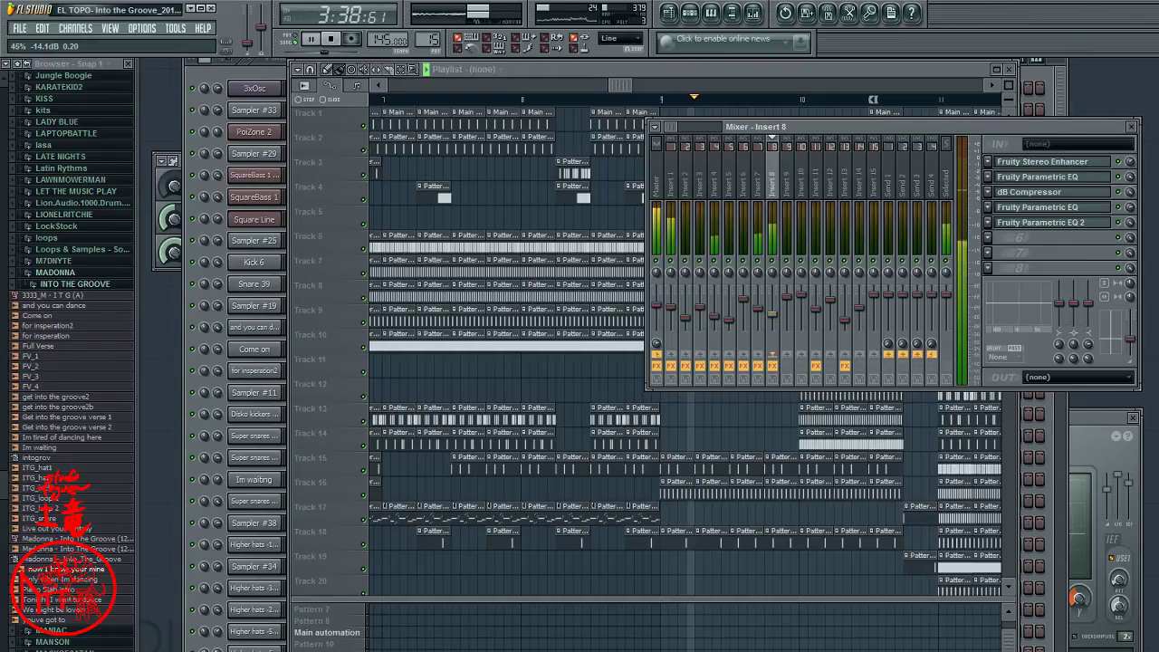
left_click_drag(771, 313, 771, 309)
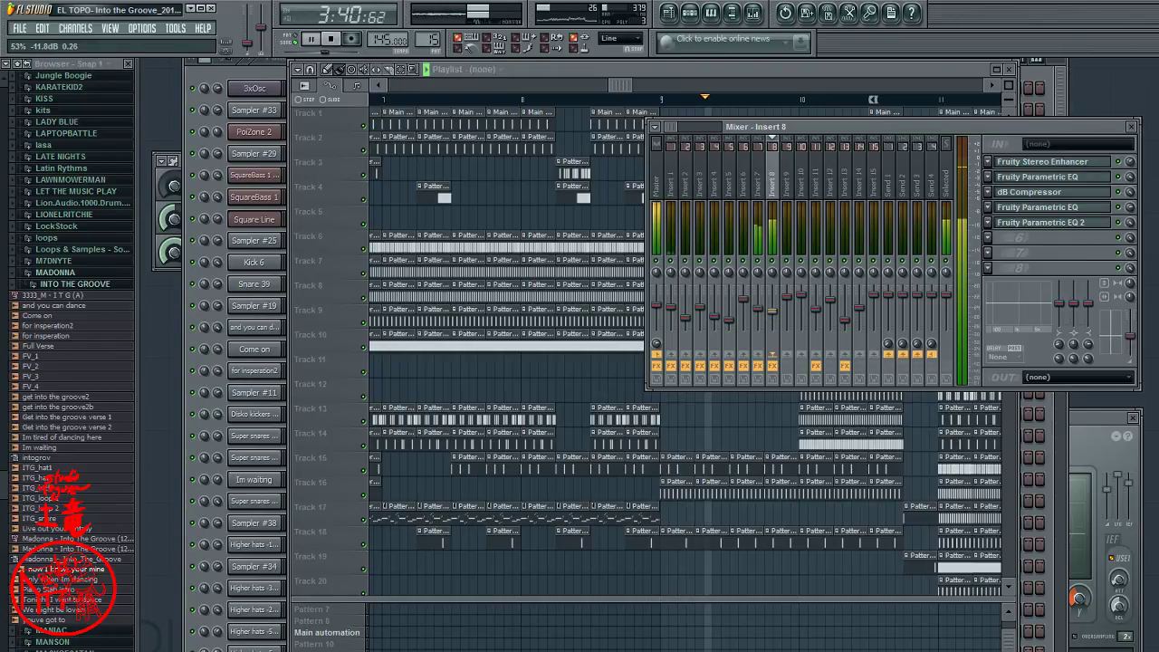
- In Insert 8's Fruity Parametric EQ 2, roll off the highest band, move band 1 to about 28 Hz with a slight cut, and shift band 2 lower in frequency
left_click(1083, 229)
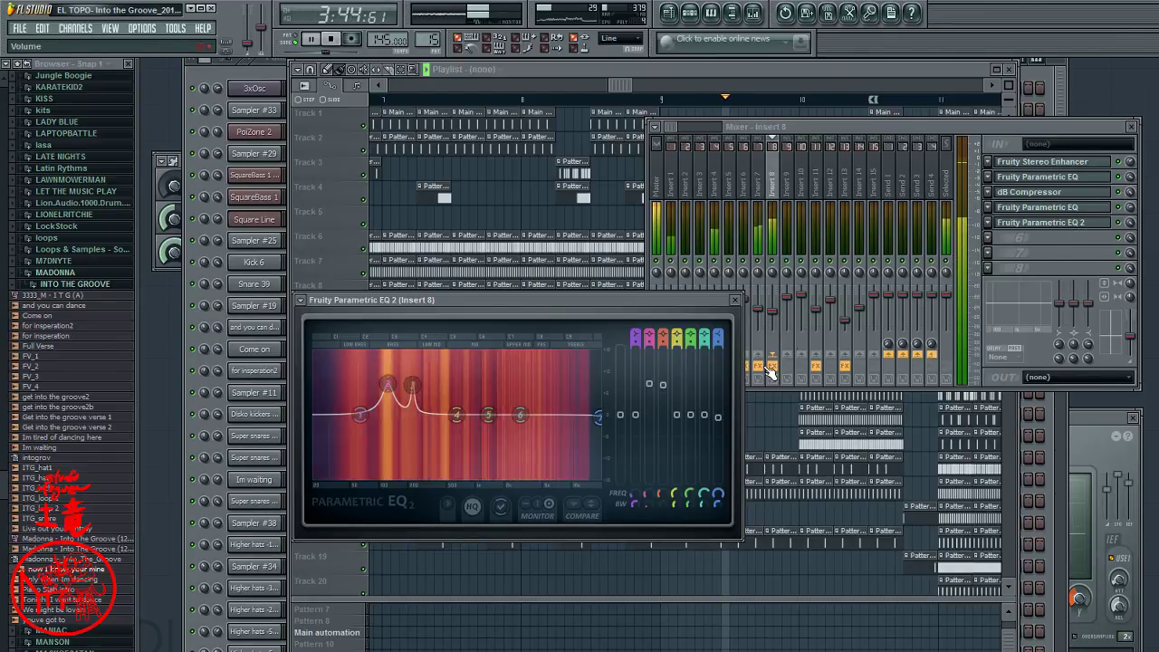
left_click_drag(599, 417, 600, 475)
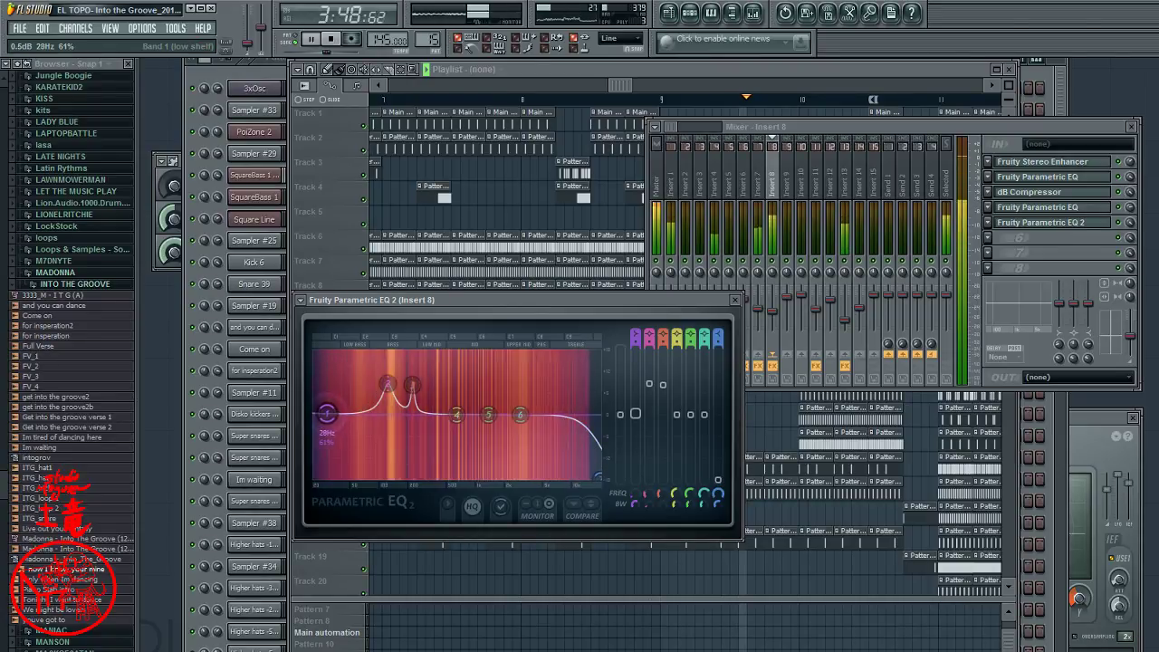
left_click_drag(359, 414, 328, 429)
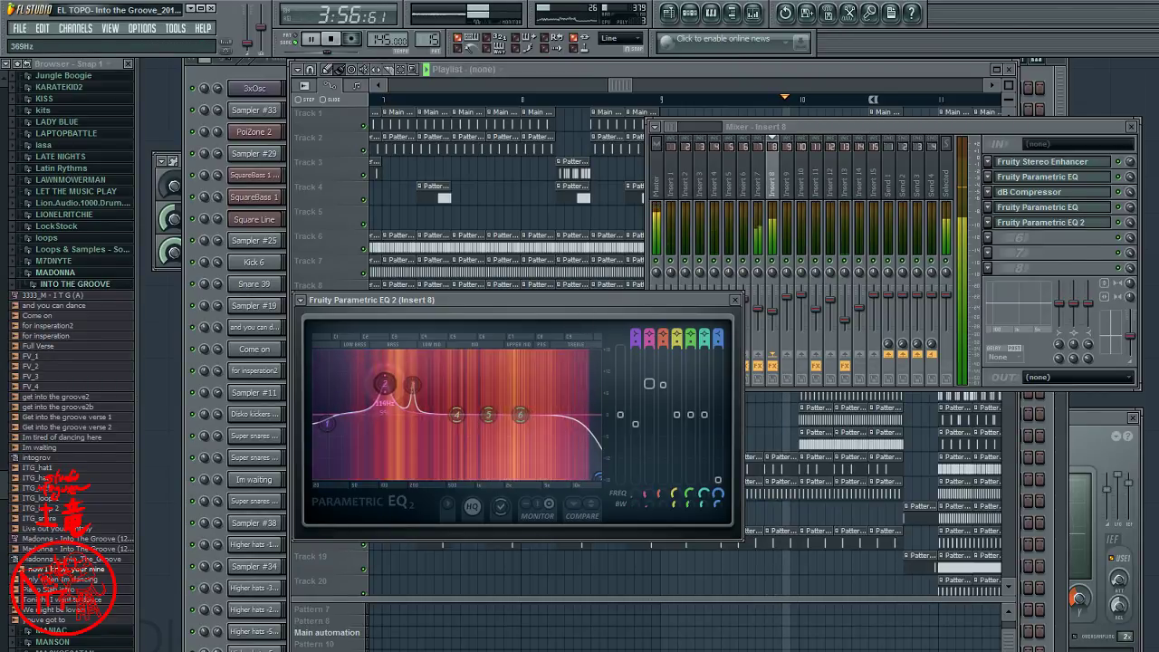
left_click_drag(387, 384, 380, 384)
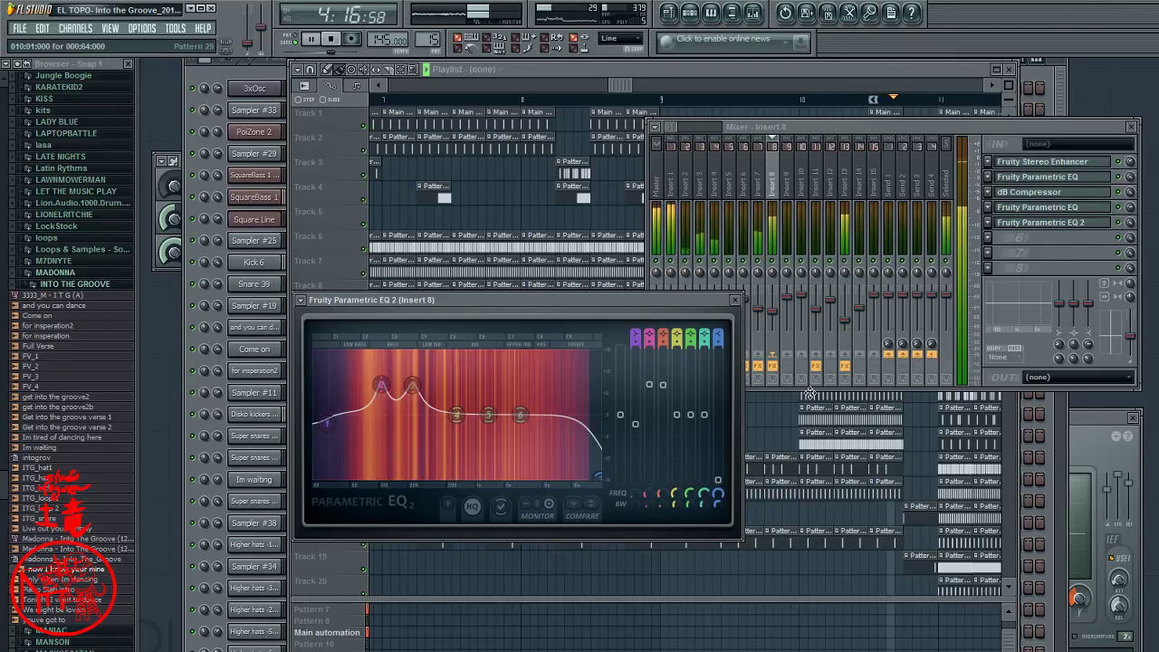
- Replay from bar 10 and set Insert 2's mda Combo to a drive of -8 and stereo processing
left_click(691, 199)
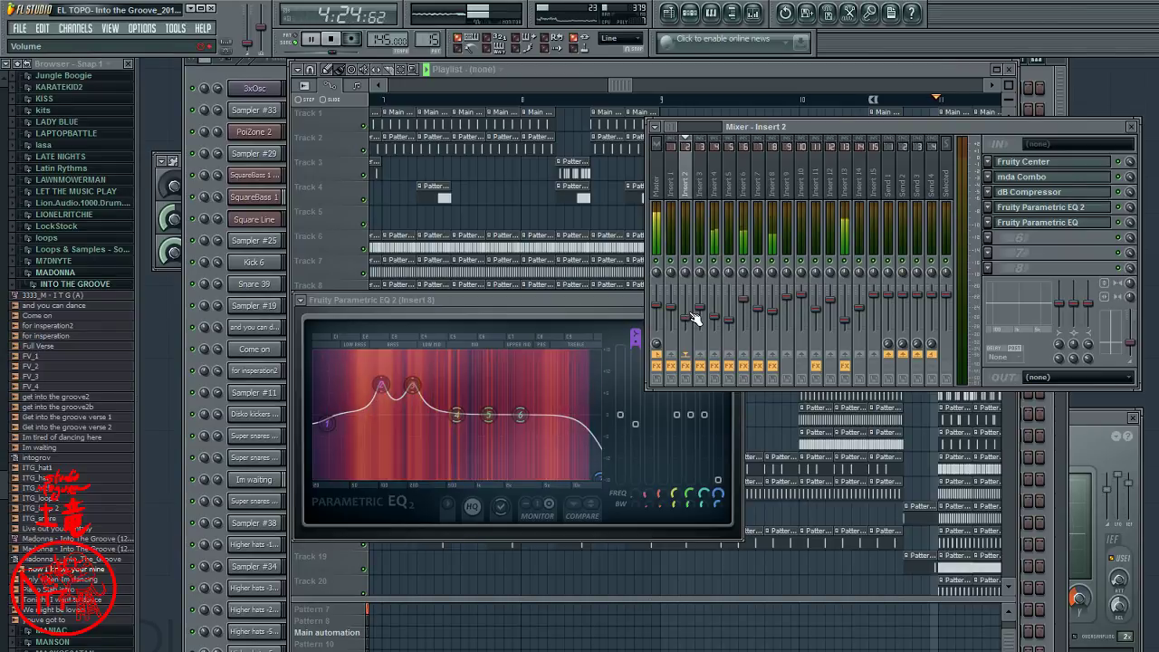
left_click(929, 69)
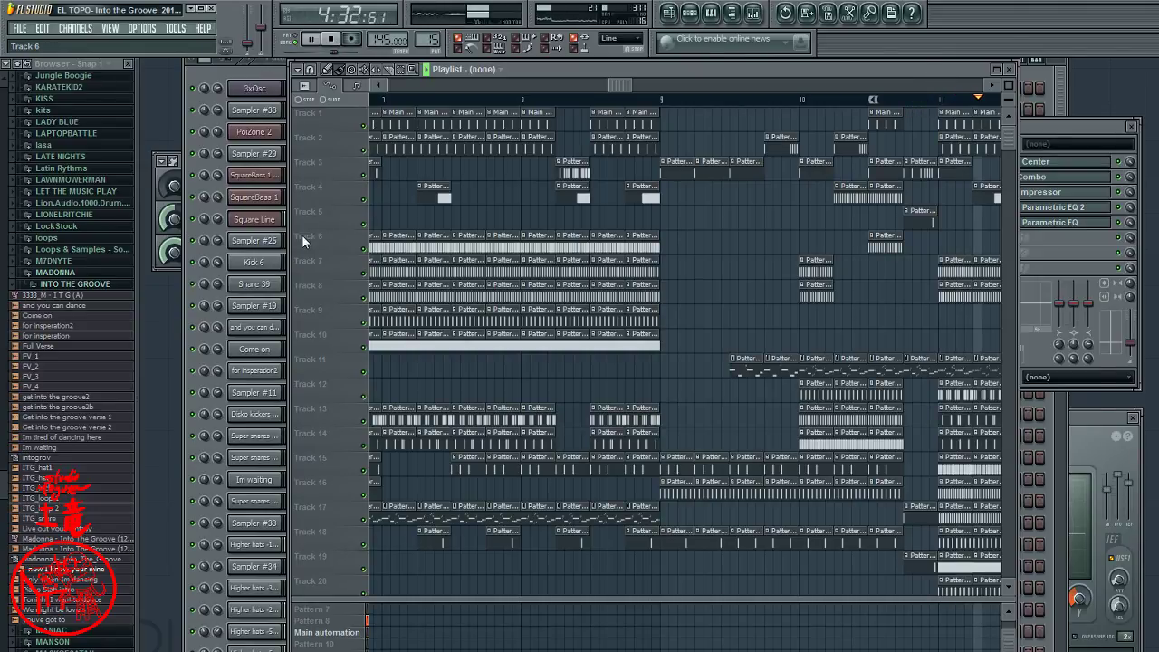
left_click(801, 98)
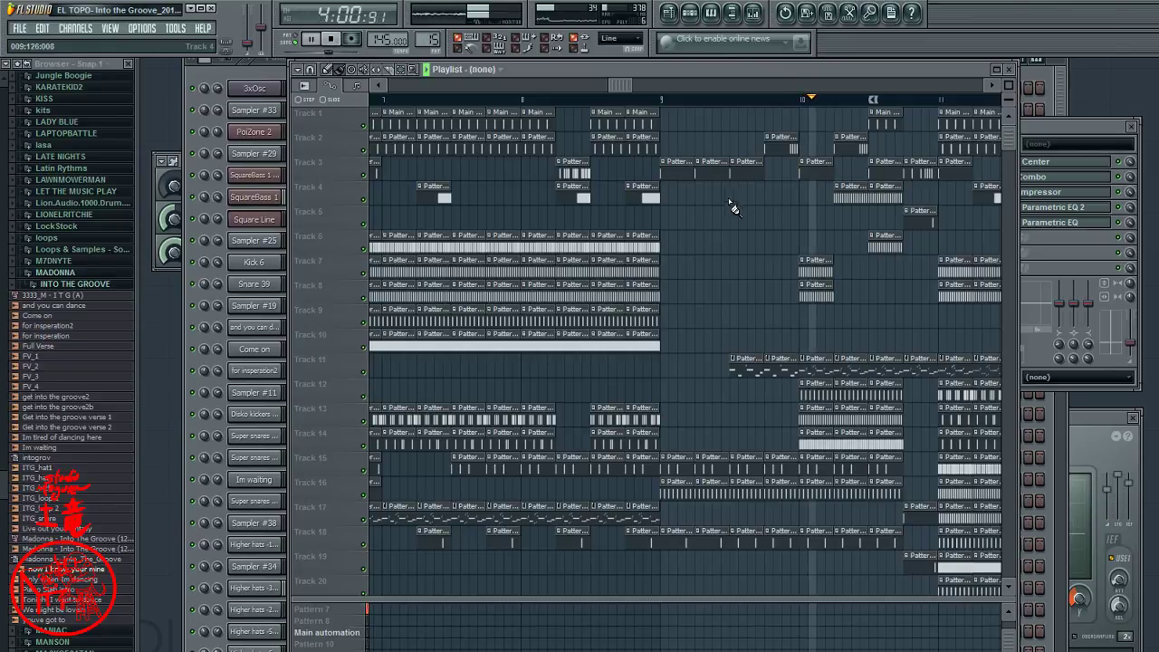
left_click(1053, 120)
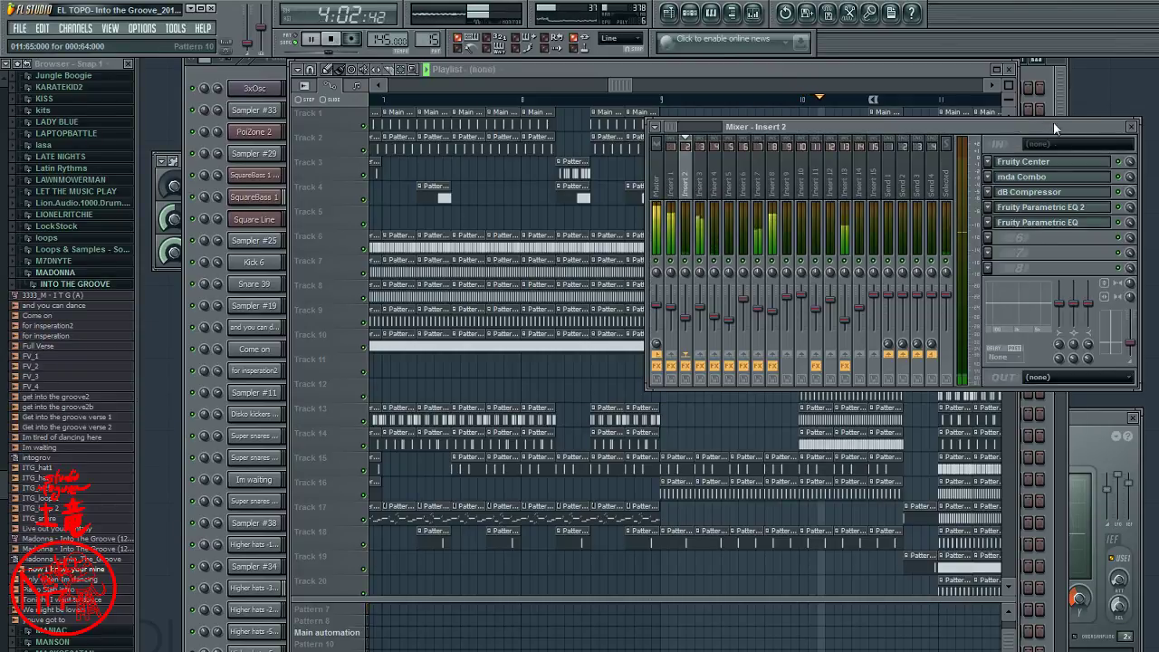
left_click(1035, 178)
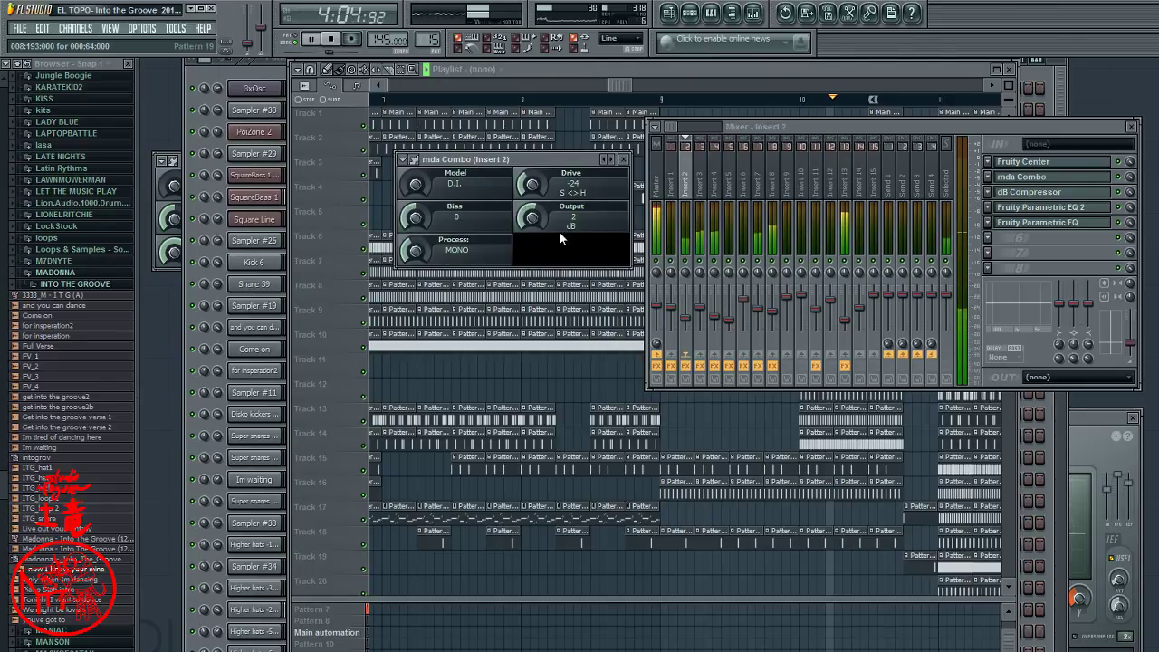
left_click_drag(528, 186, 528, 158)
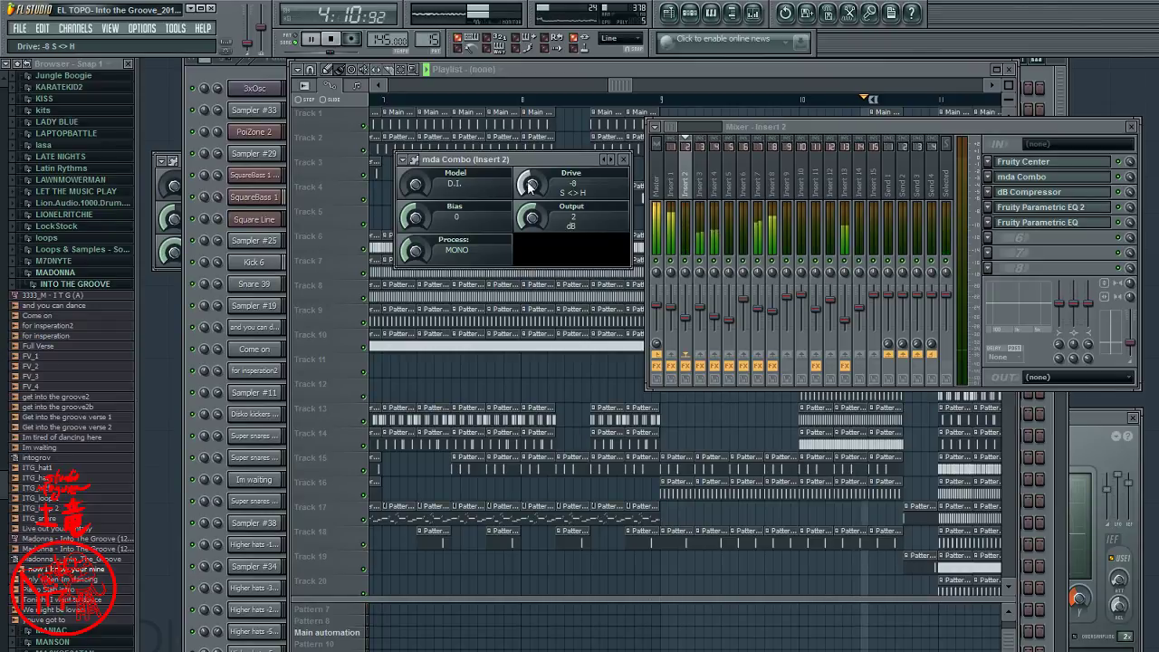
left_click_drag(416, 250, 415, 241)
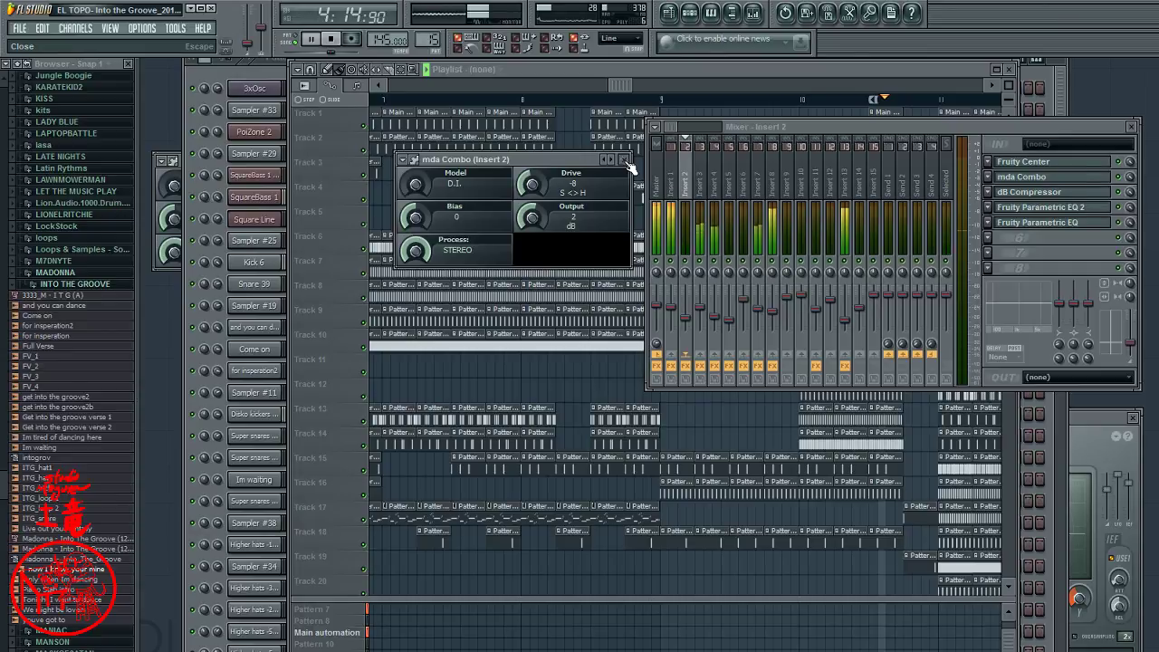
left_click(624, 160)
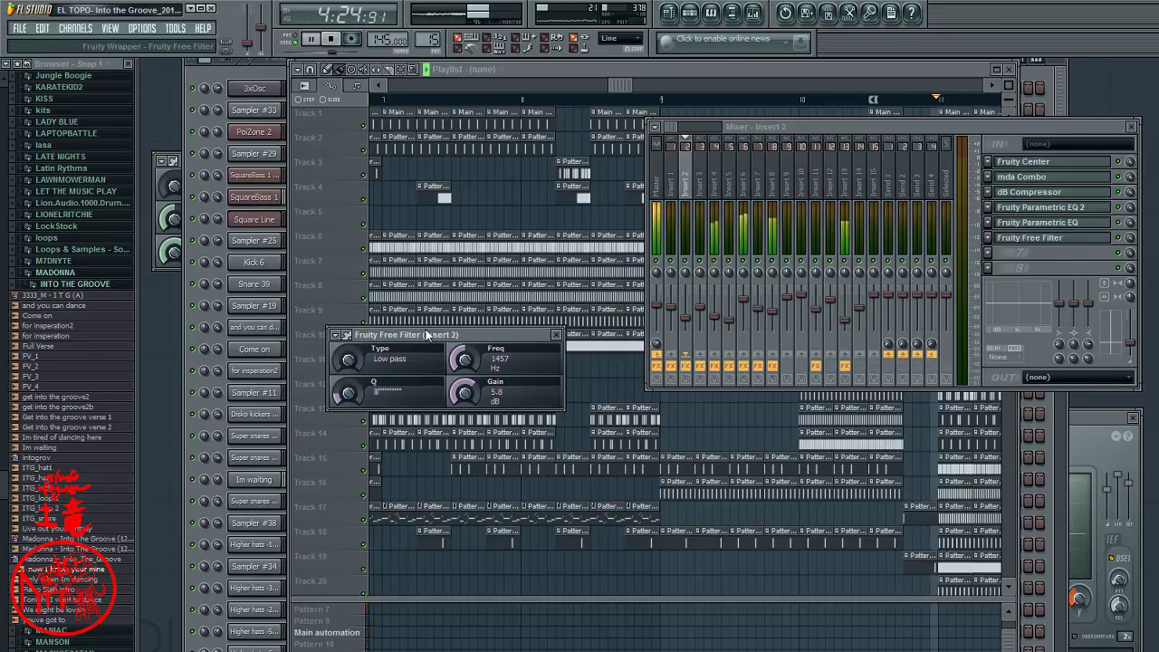
- Load Fruity Free Filter on Insert 2, replay from bar 9, and set its low-pass frequency to 16000 Hz and gain to 1.1 dB
left_click_drag(428, 335, 513, 296)
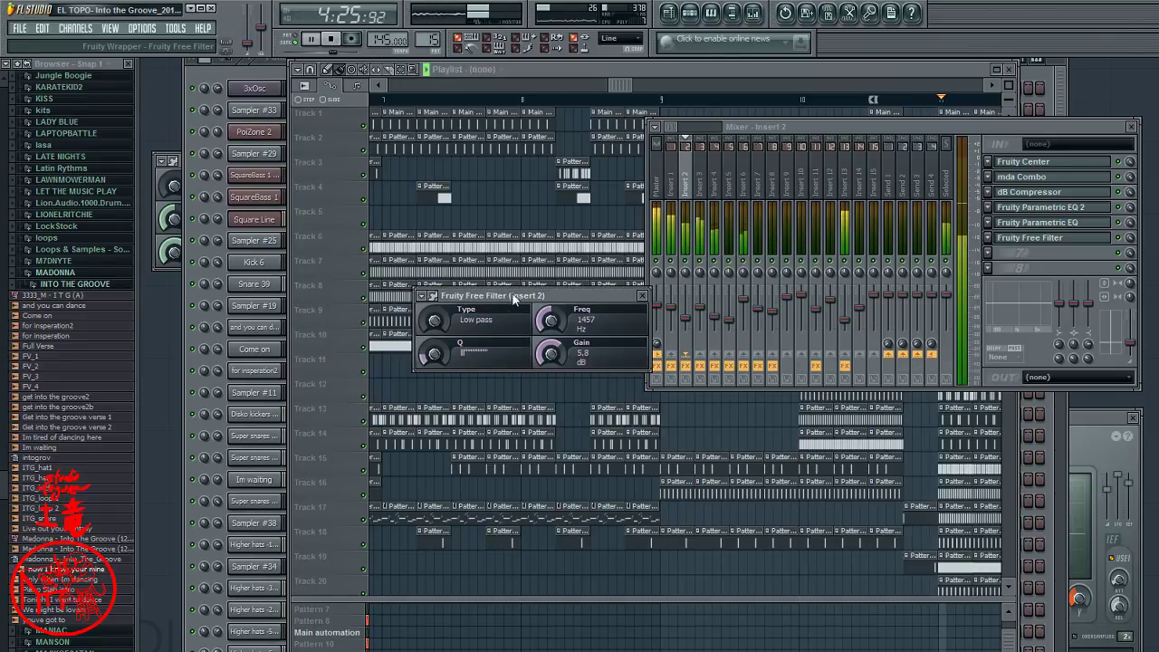
left_click(668, 97)
left_click(1069, 245)
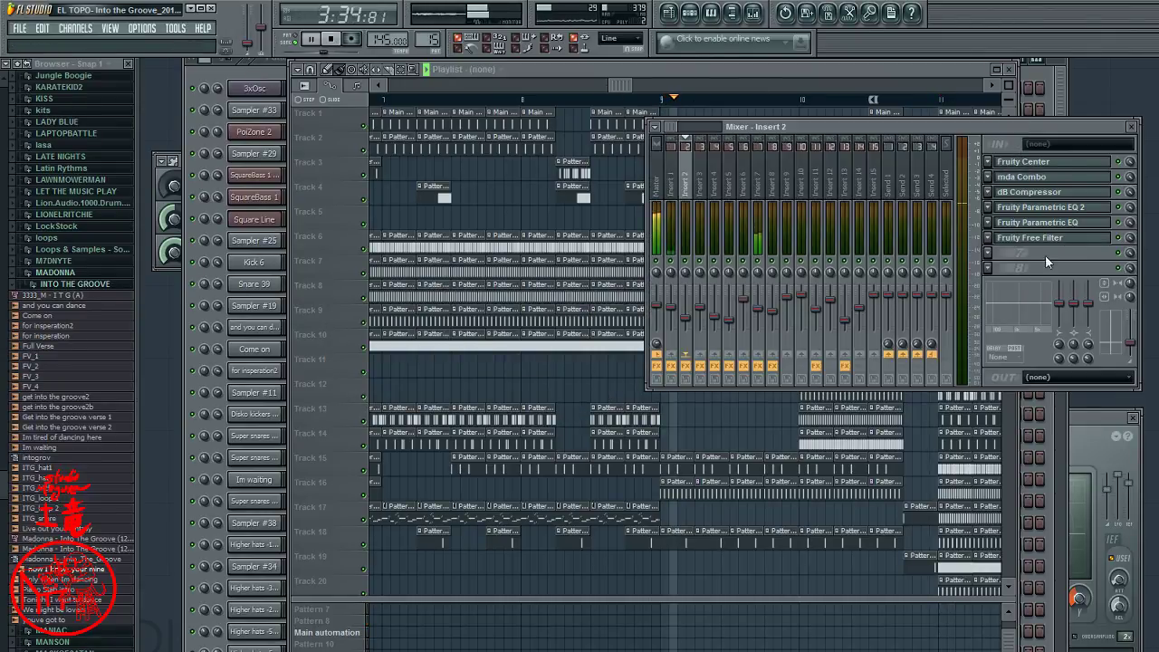
left_click(1026, 241)
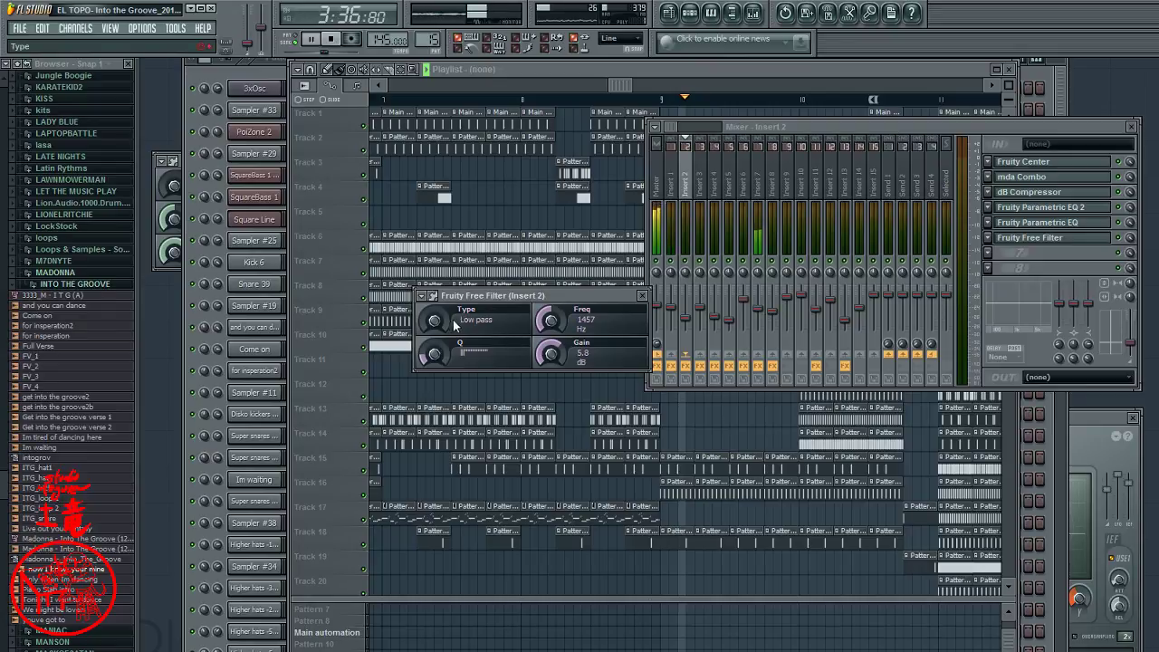
left_click_drag(550, 320, 546, 262)
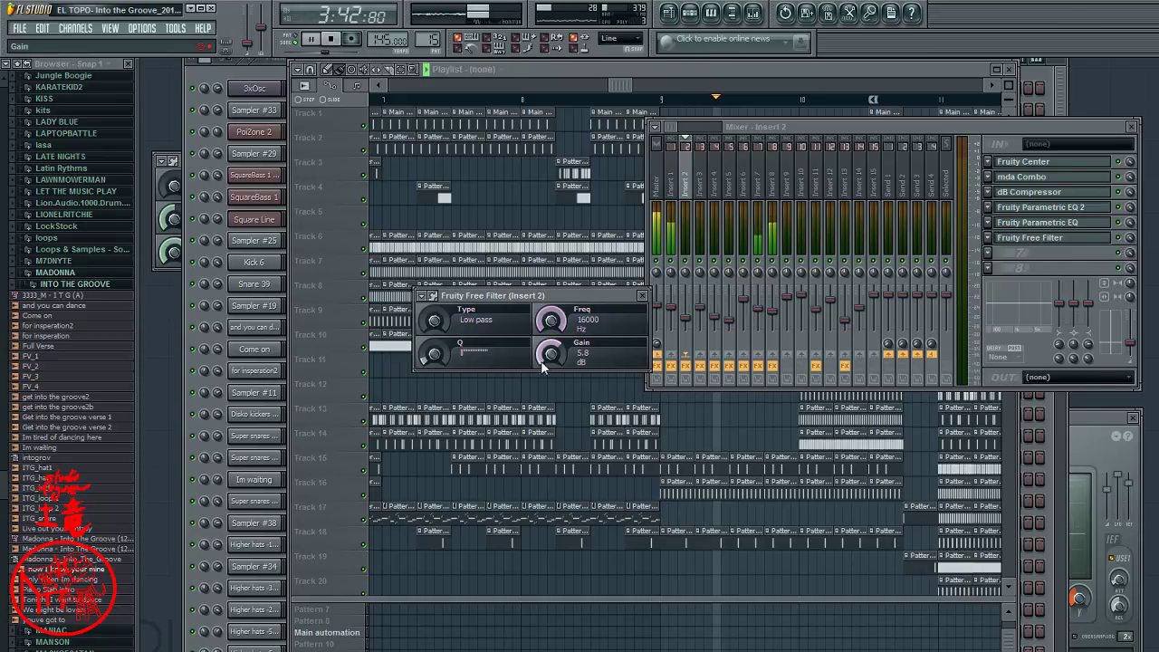
left_click_drag(549, 353, 550, 360)
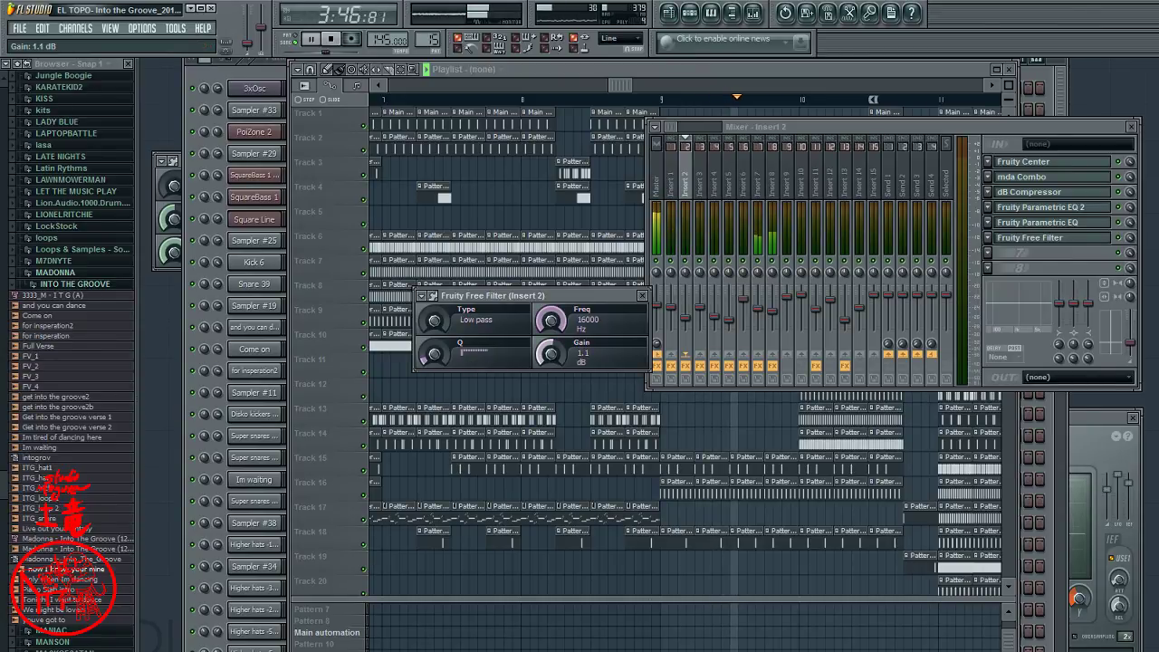
- Switch Insert 2's Fruity Free Filter to band pass at 491 Hz with a higher Q, and replay from just before bar 9
left_click_drag(551, 320, 556, 388)
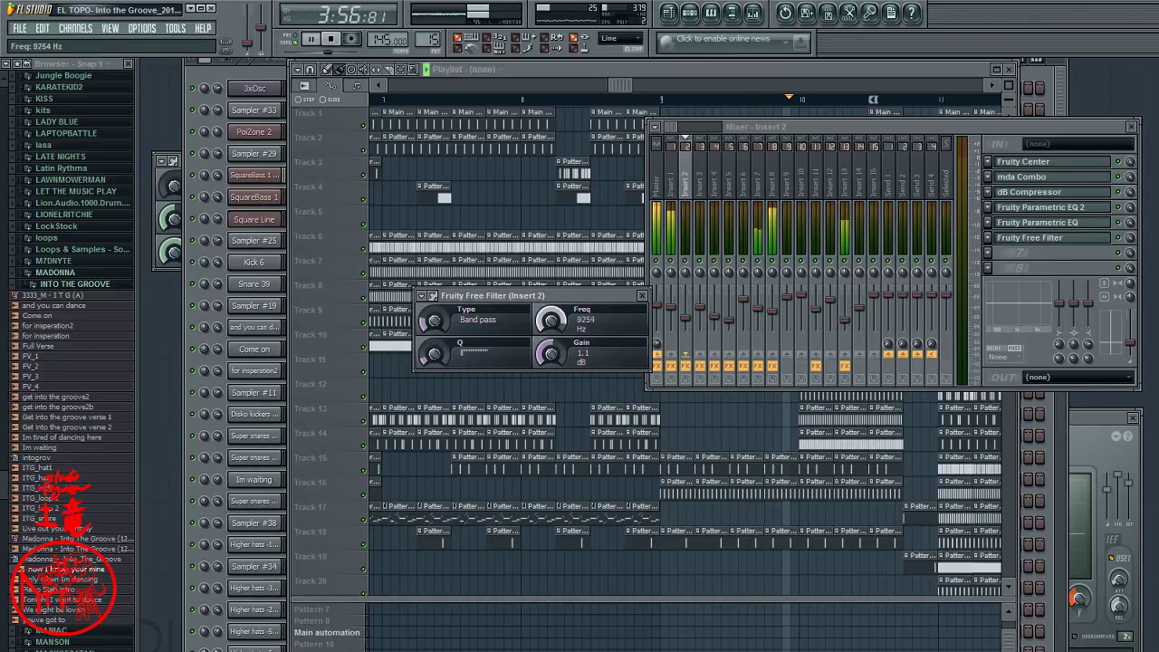
mouse_move(550, 322)
left_mouse_down()
mouse_move(546, 401)
mouse_move(551, 320)
left_mouse_up()
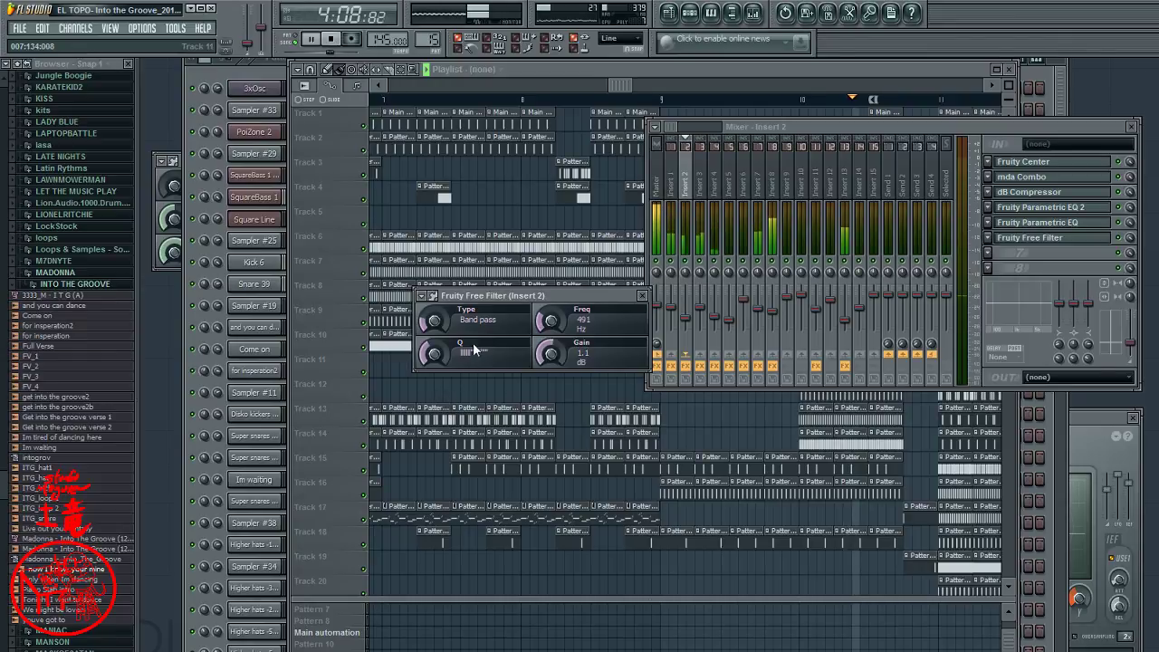
left_click(643, 100)
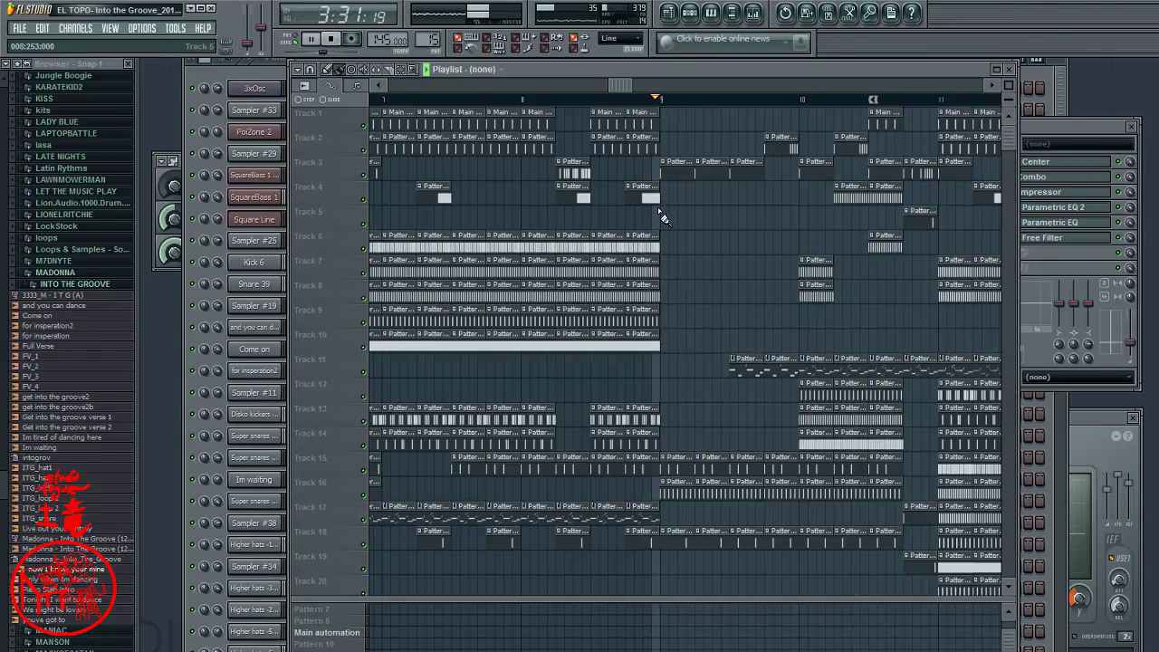
- Raise Insert 8's volume in the mixer to about -14.9 dB while the song plays
left_click(1048, 129)
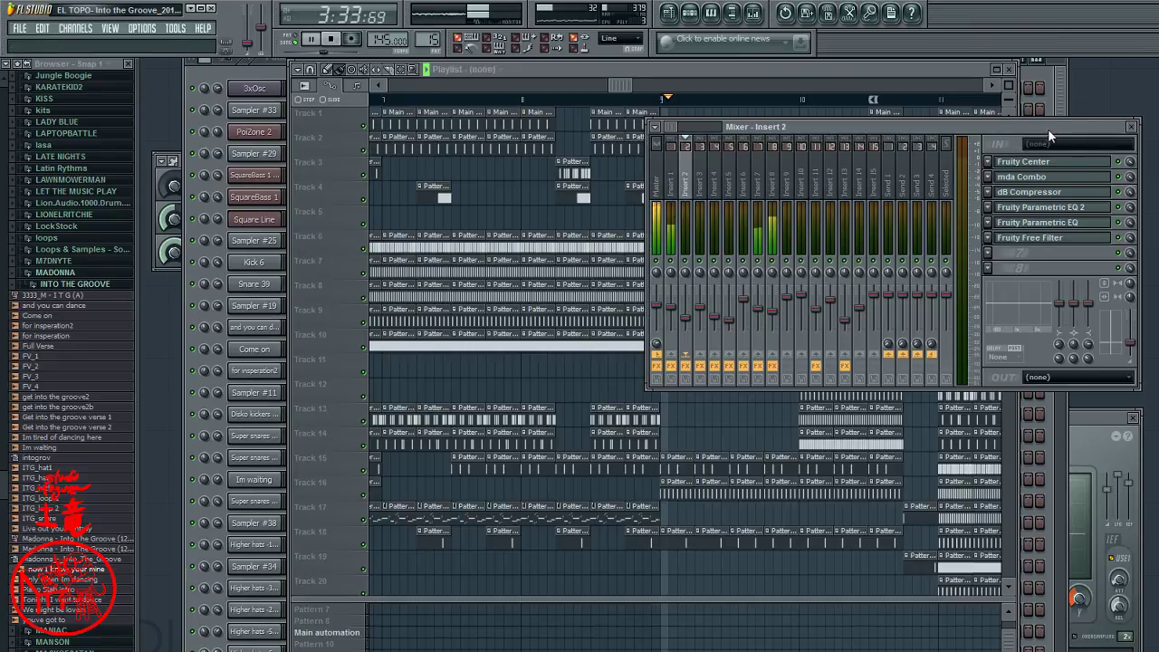
left_click(773, 315)
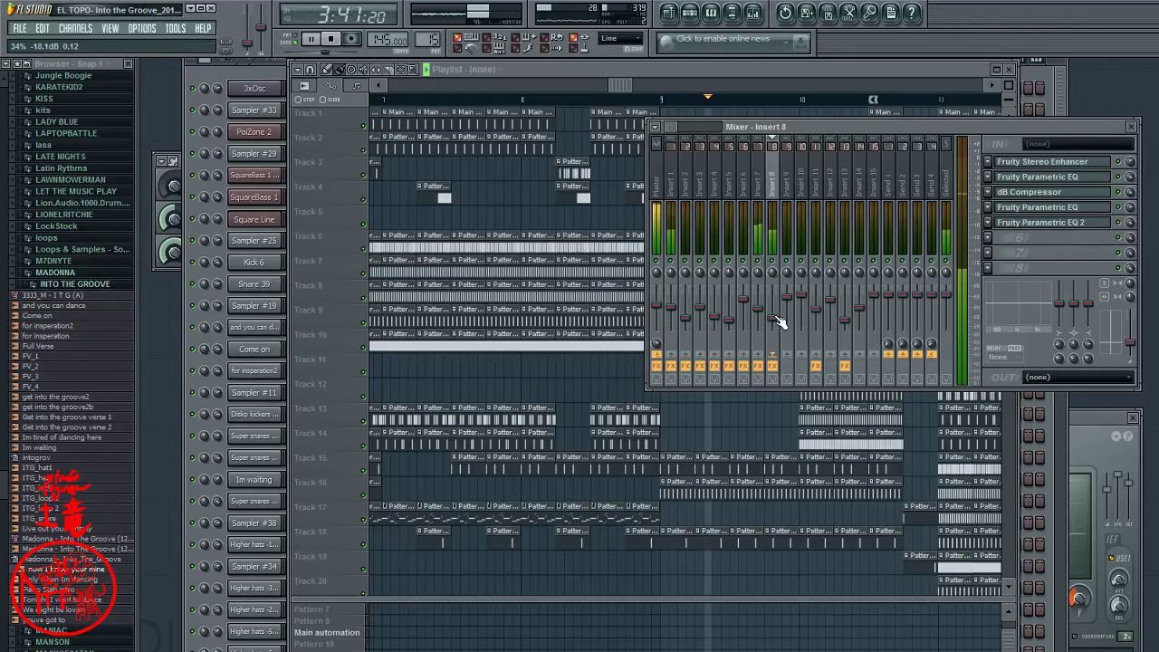
left_click_drag(777, 321, 771, 314)
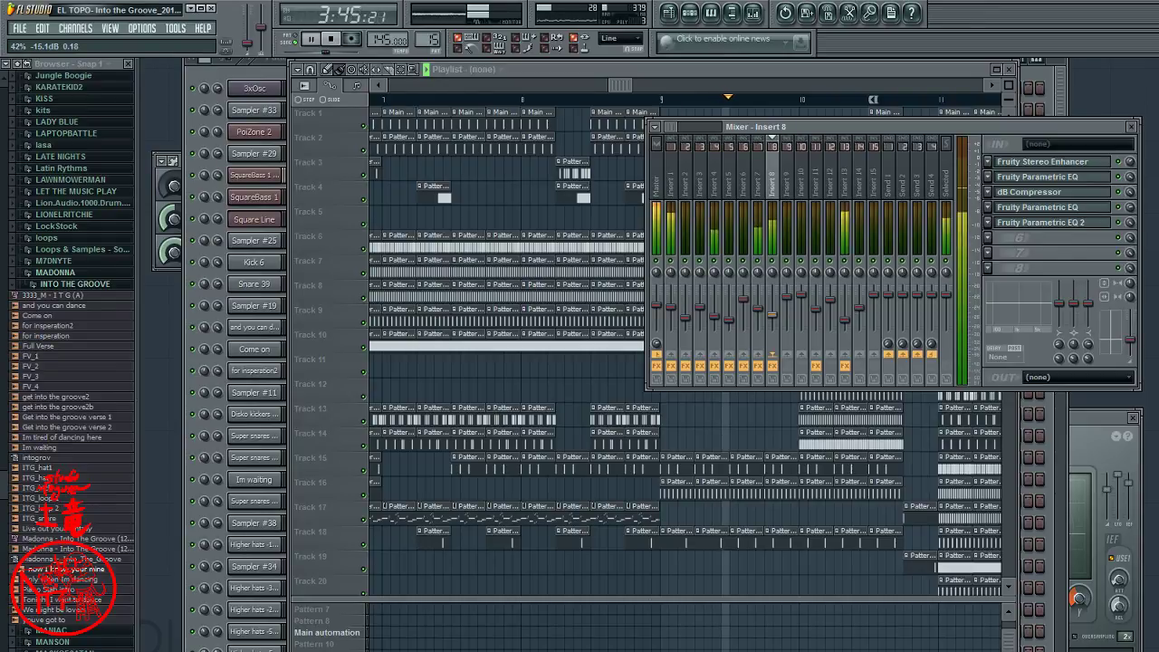
left_click_drag(777, 321, 777, 321)
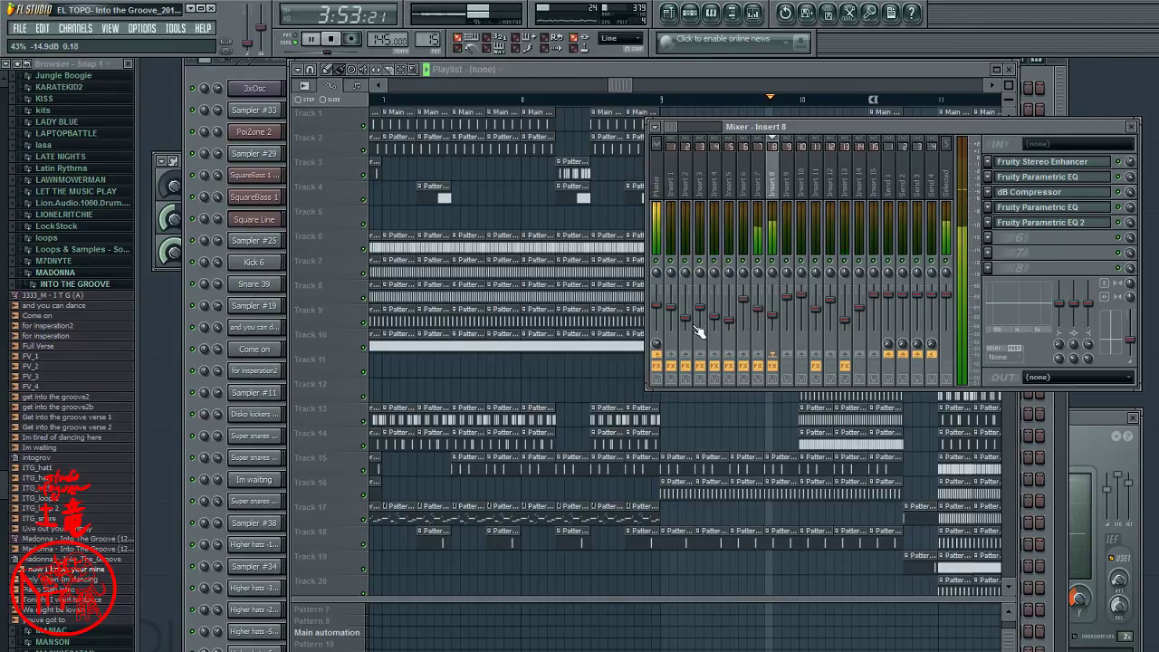
- Set the Master volume to about -9.6 dB and lower Insert 13's volume slightly
left_click(656, 309)
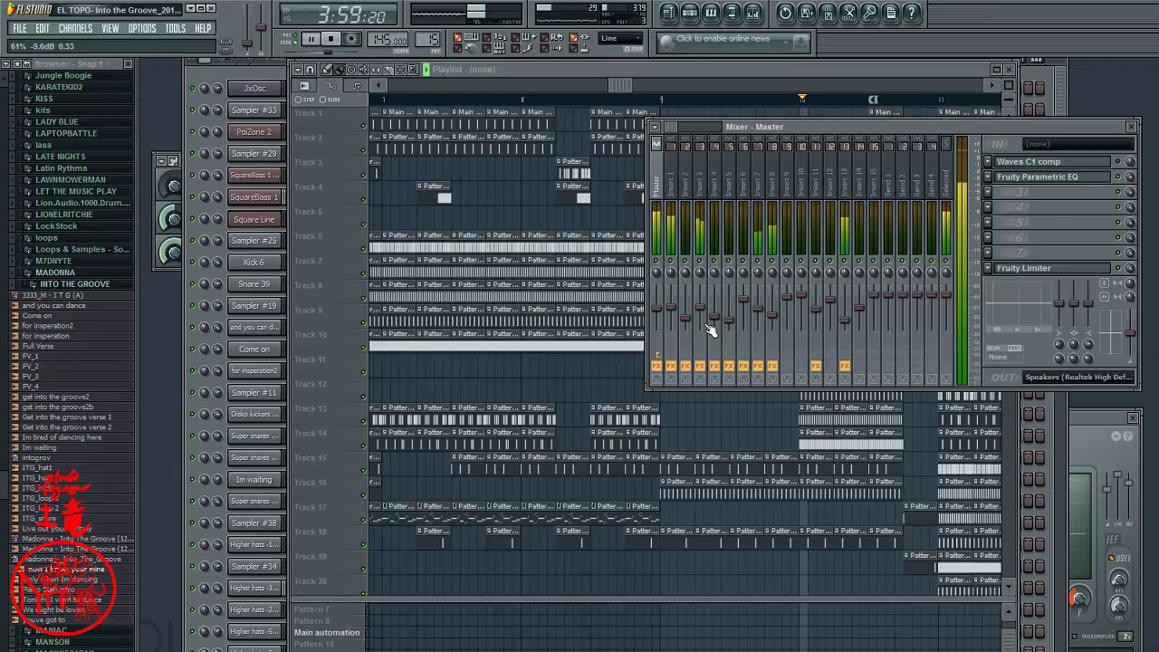
left_click(845, 316)
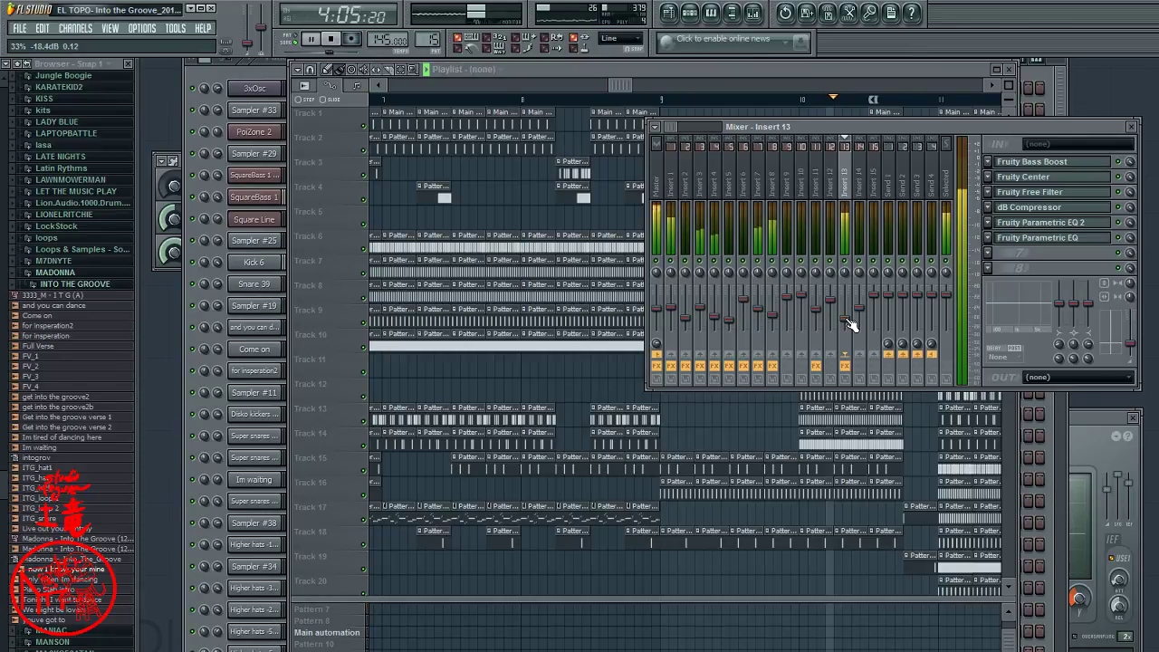
left_click_drag(851, 324, 850, 327)
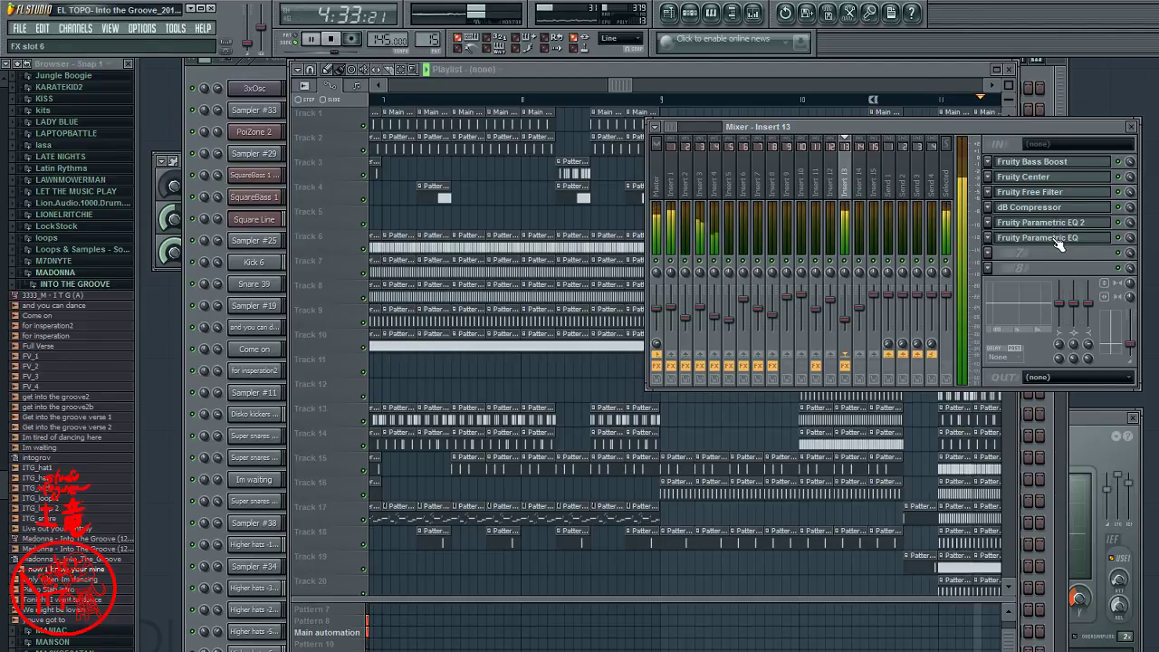
- Review the Fruity Free Filter settings on Insert 13 and Insert 4, checking the effect chain on Insert 2 as well
left_click(1050, 192)
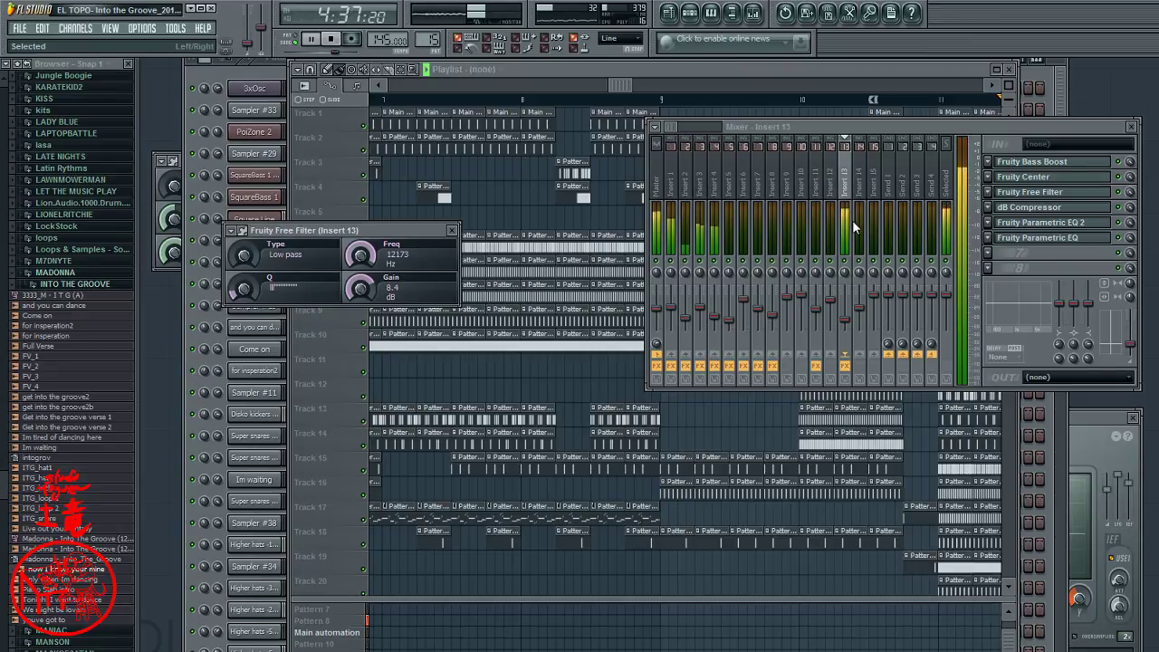
left_click(715, 185)
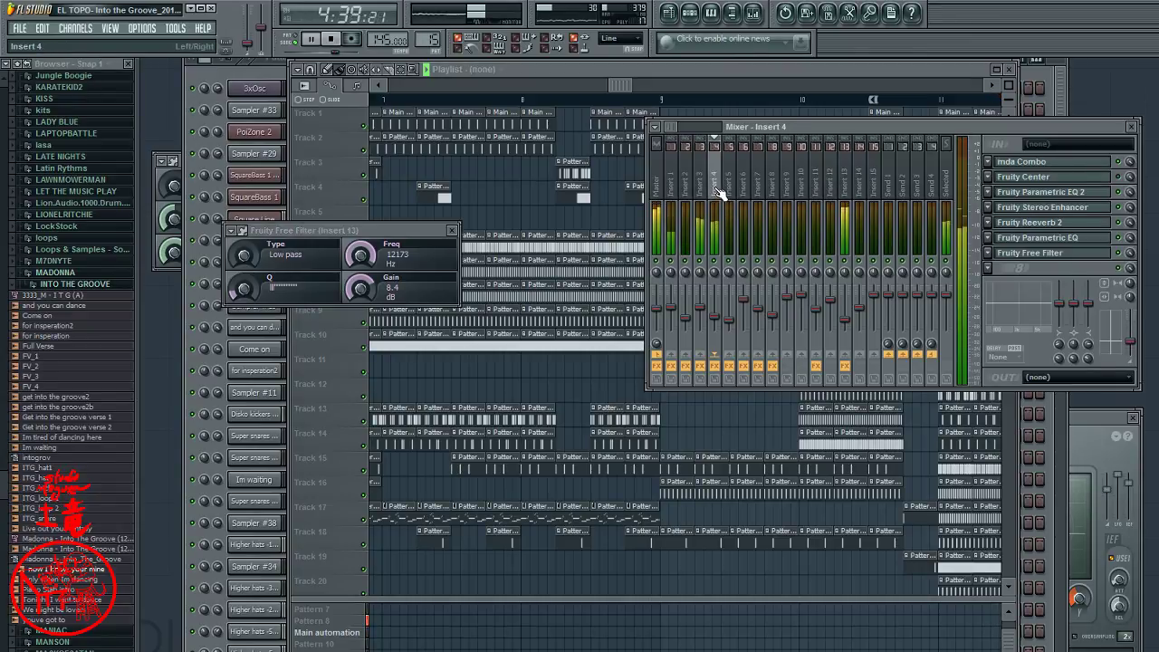
left_click(702, 186)
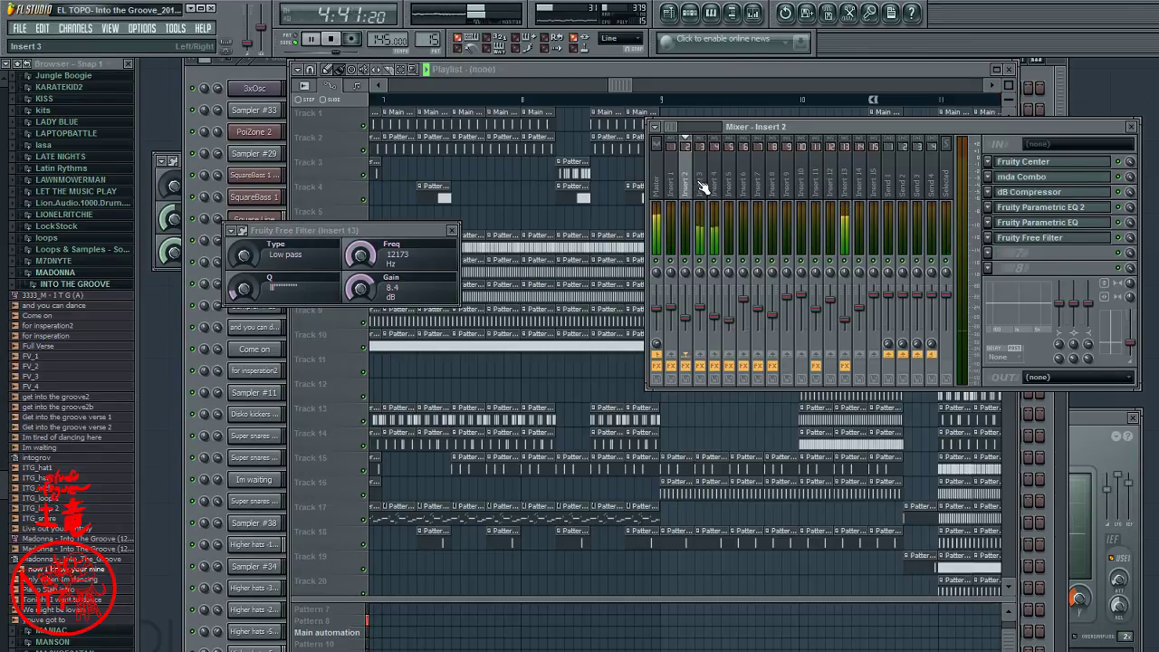
left_click(720, 186)
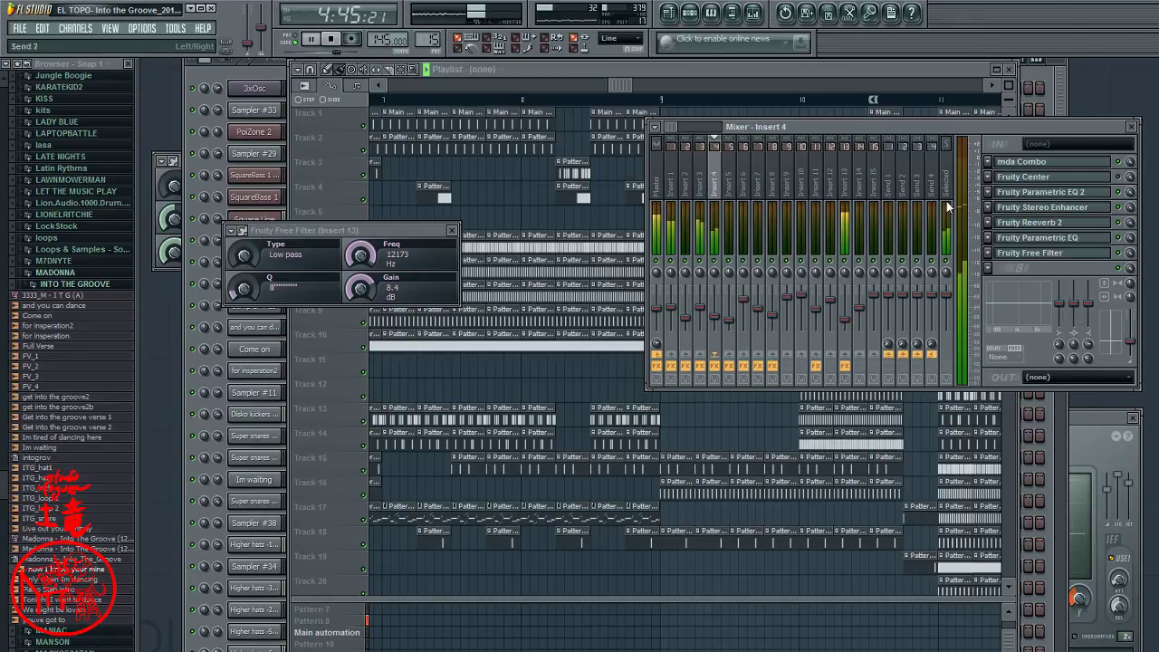
left_click(1041, 253)
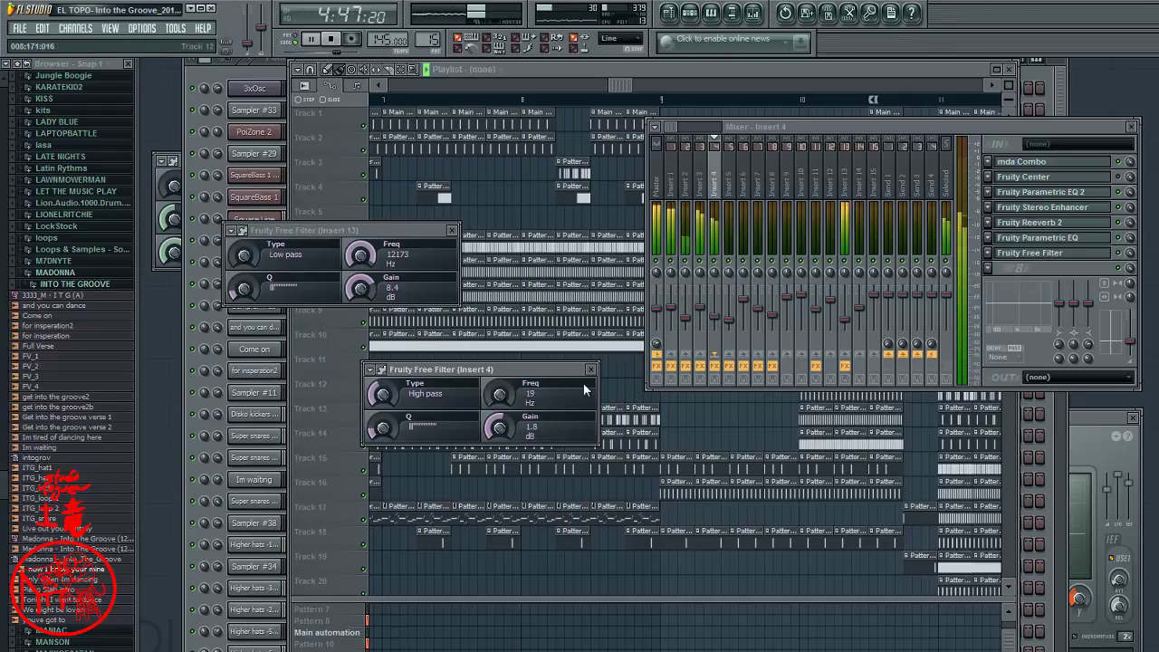
left_click_drag(399, 228, 472, 213)
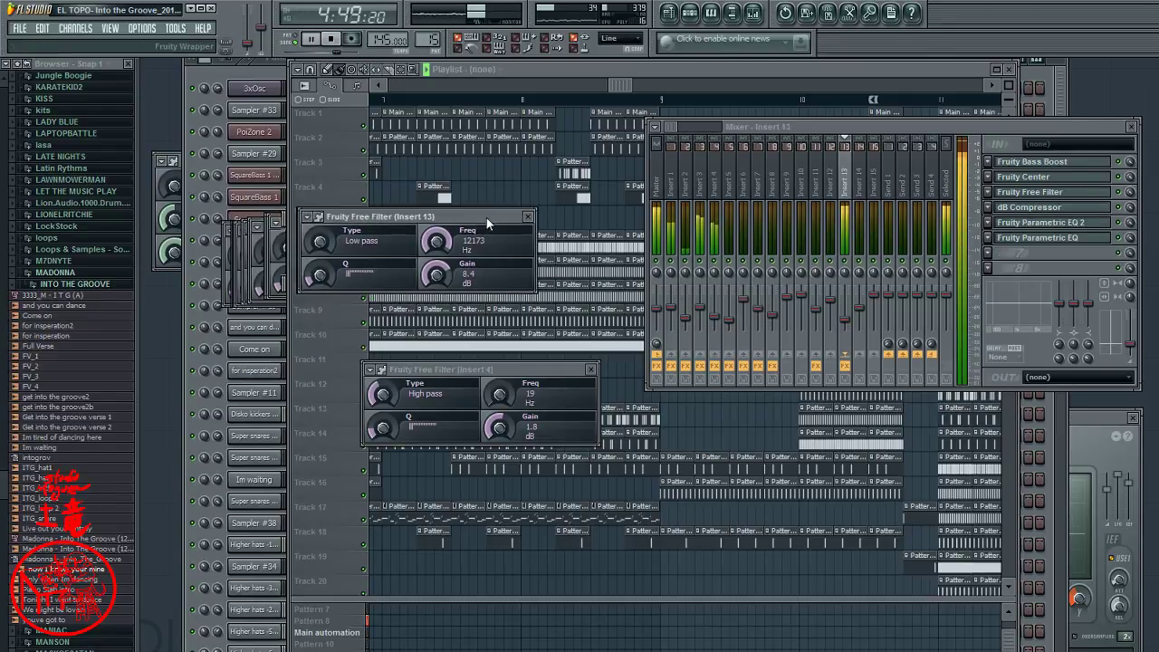
left_click(527, 216)
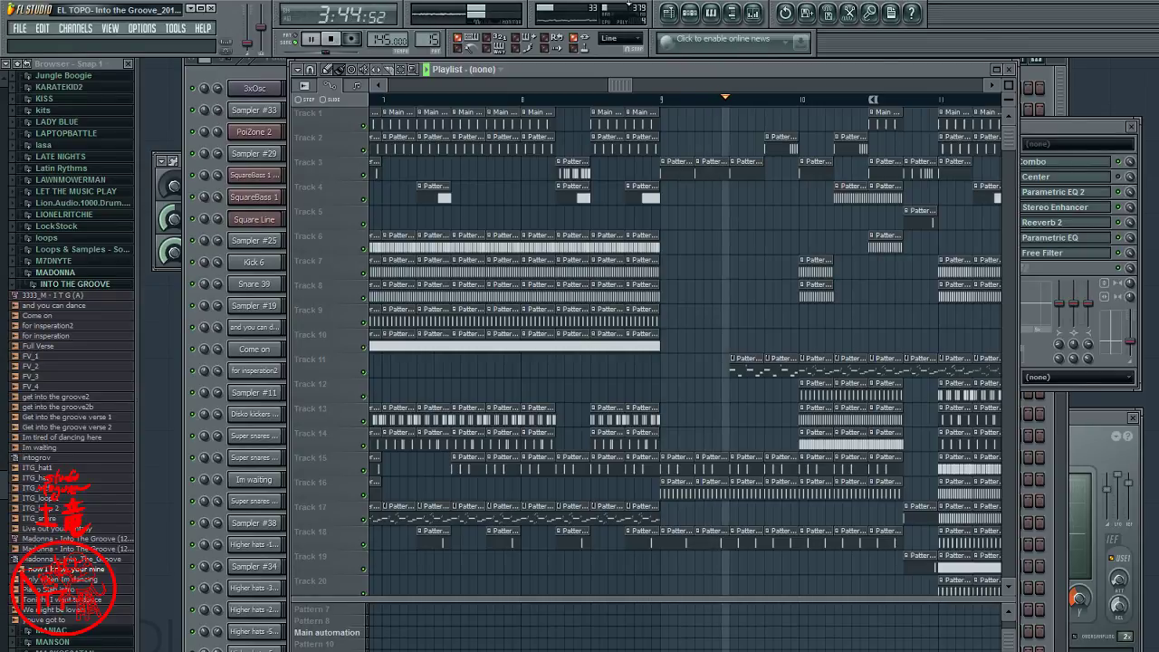
- Inspect the effect chains of Inserts 1, 8 and 7 during playback, viewing Insert 8's Fruity Parametric EQ 2 curve
left_click(1059, 125)
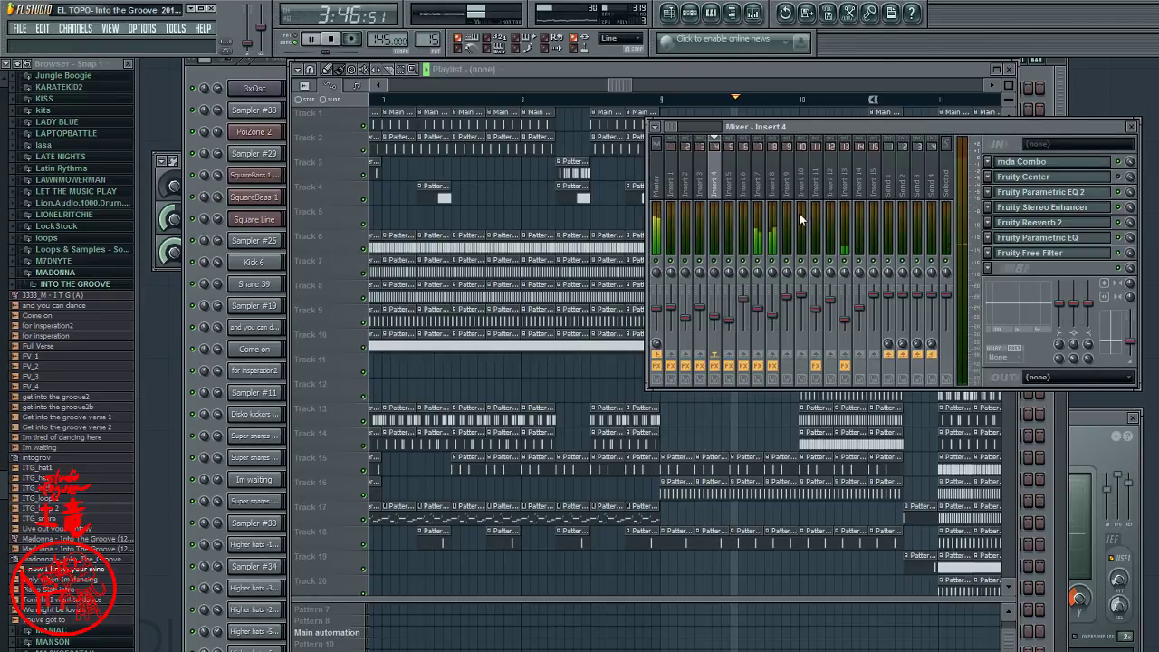
left_click(674, 190)
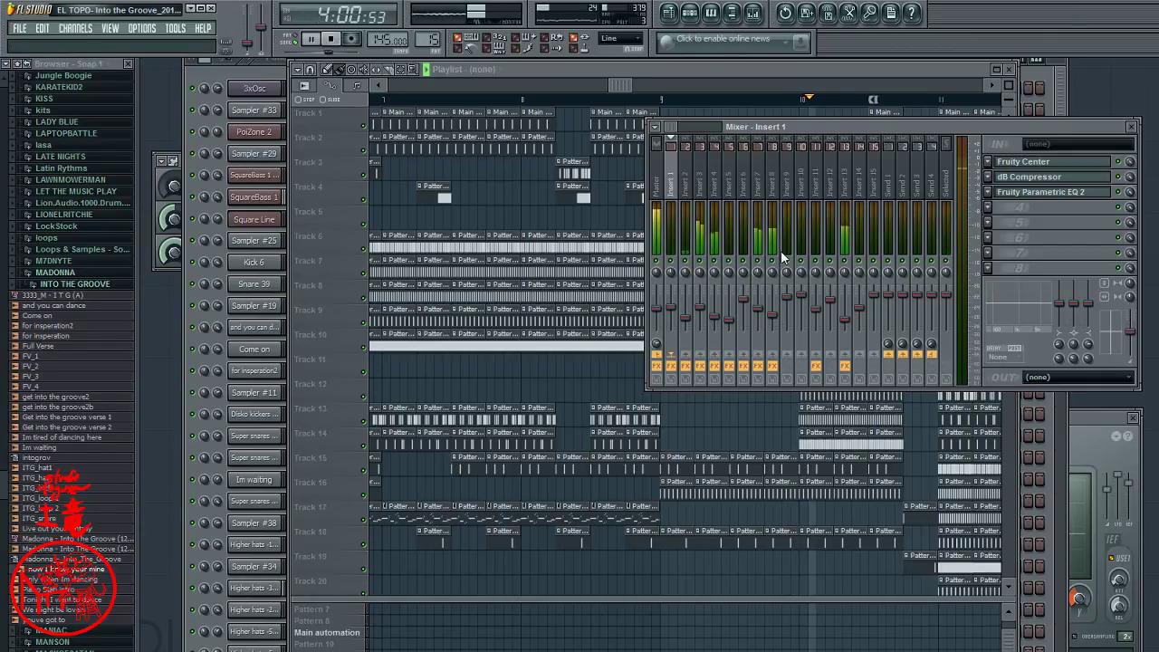
left_click(772, 183)
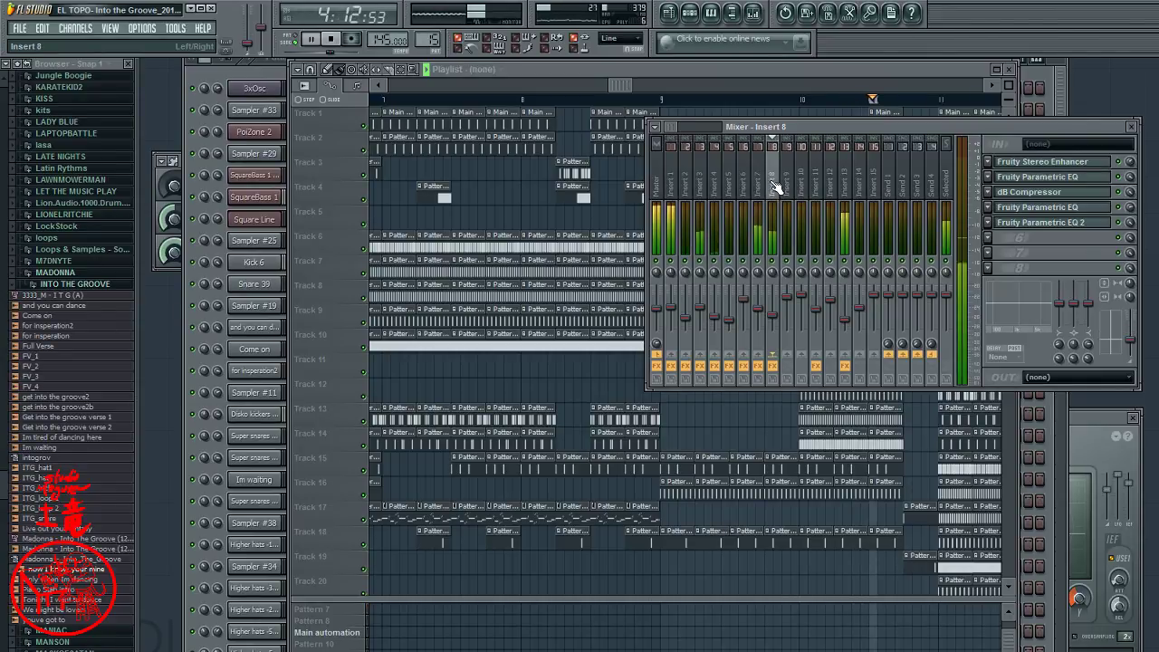
left_click(1097, 223)
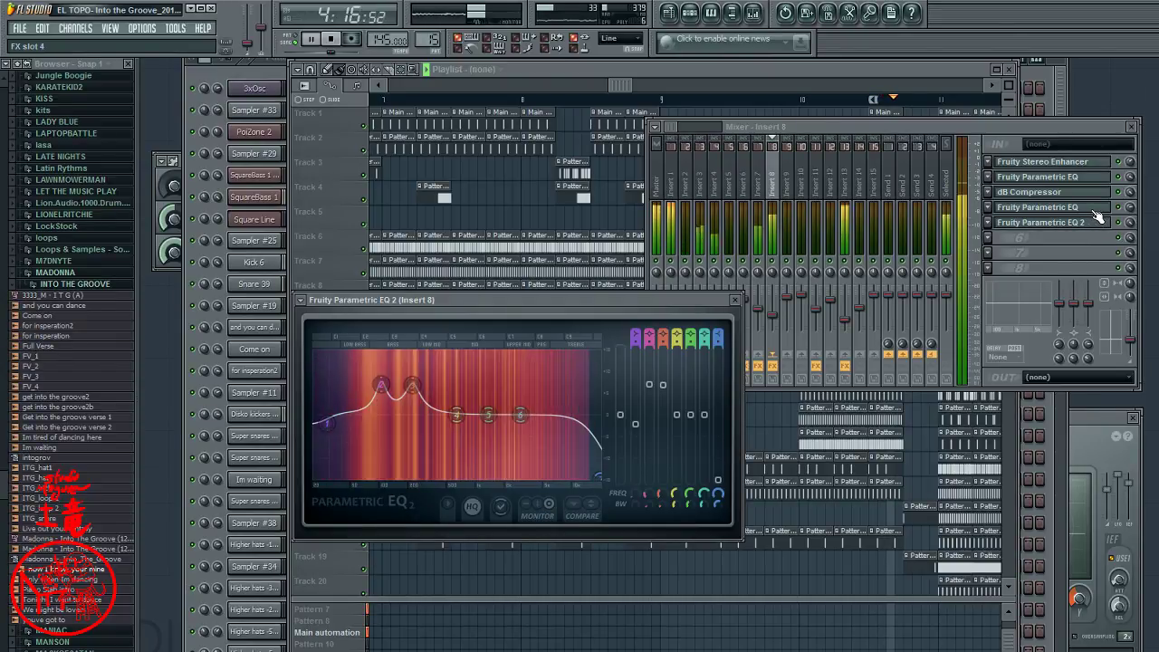
left_click(1097, 218)
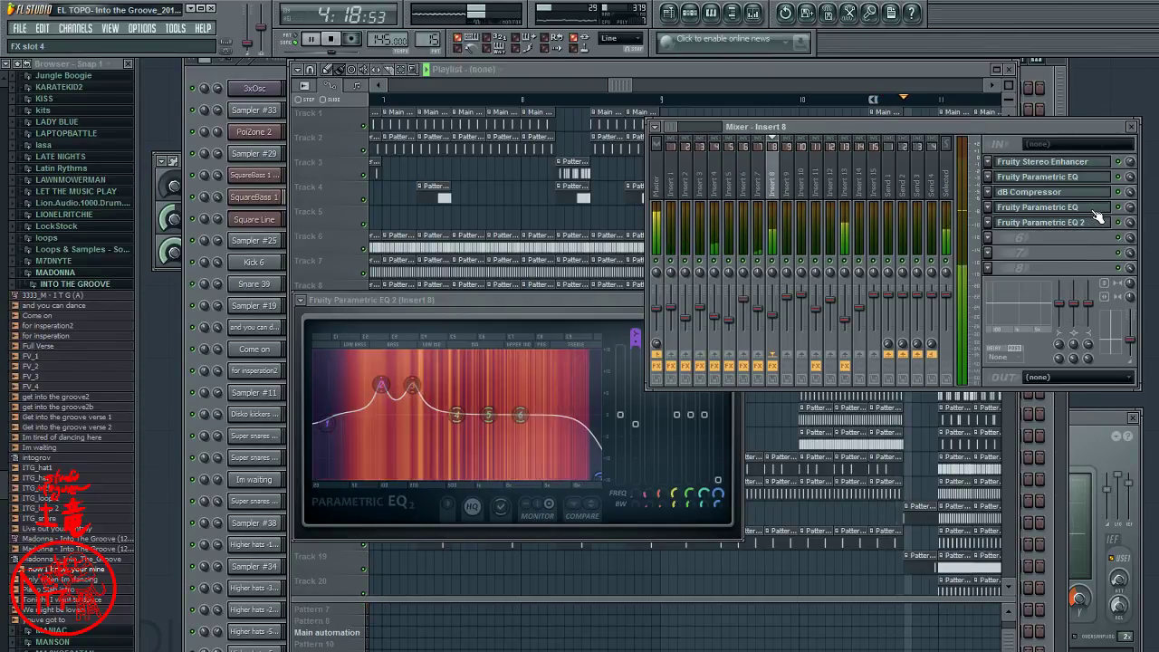
left_click(762, 172)
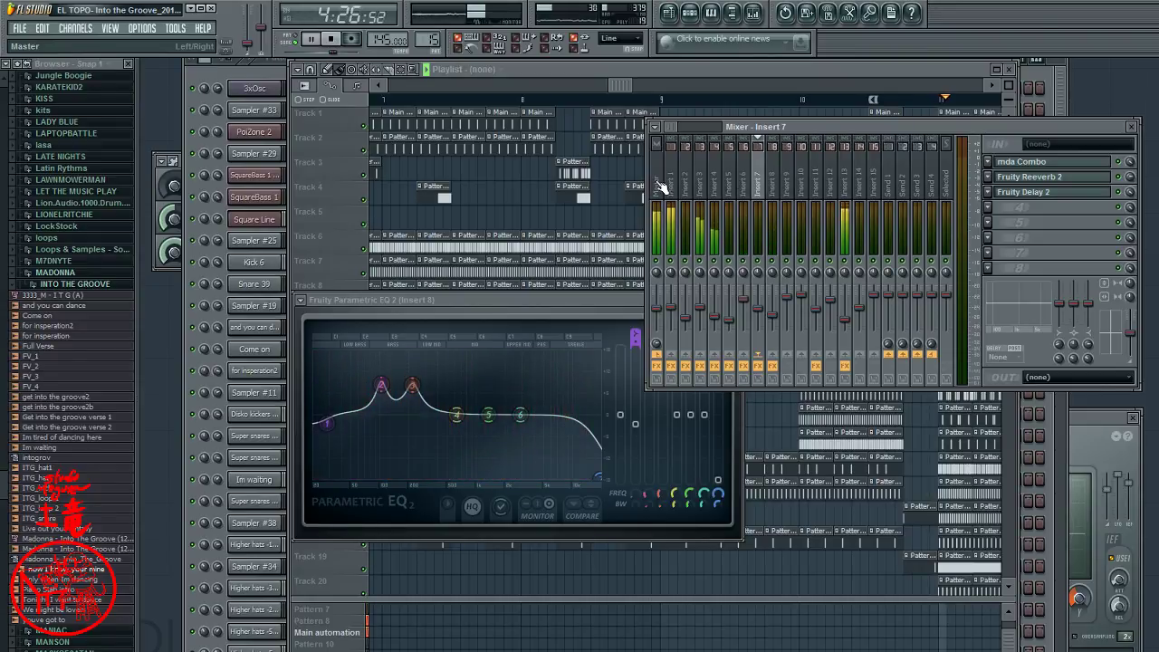
- Switch Insert 2's Fruity Free Filter to low pass with a frequency of 16000 Hz
left_click(688, 184)
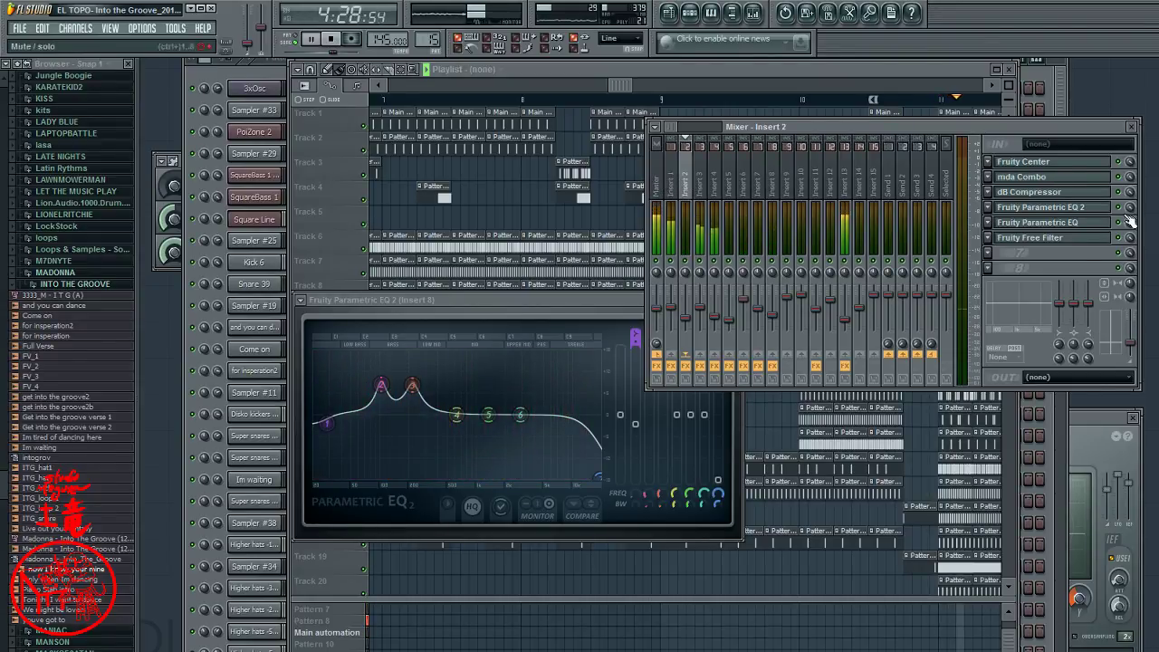
left_click(1082, 243)
left_click(1082, 243)
left_click(1083, 243)
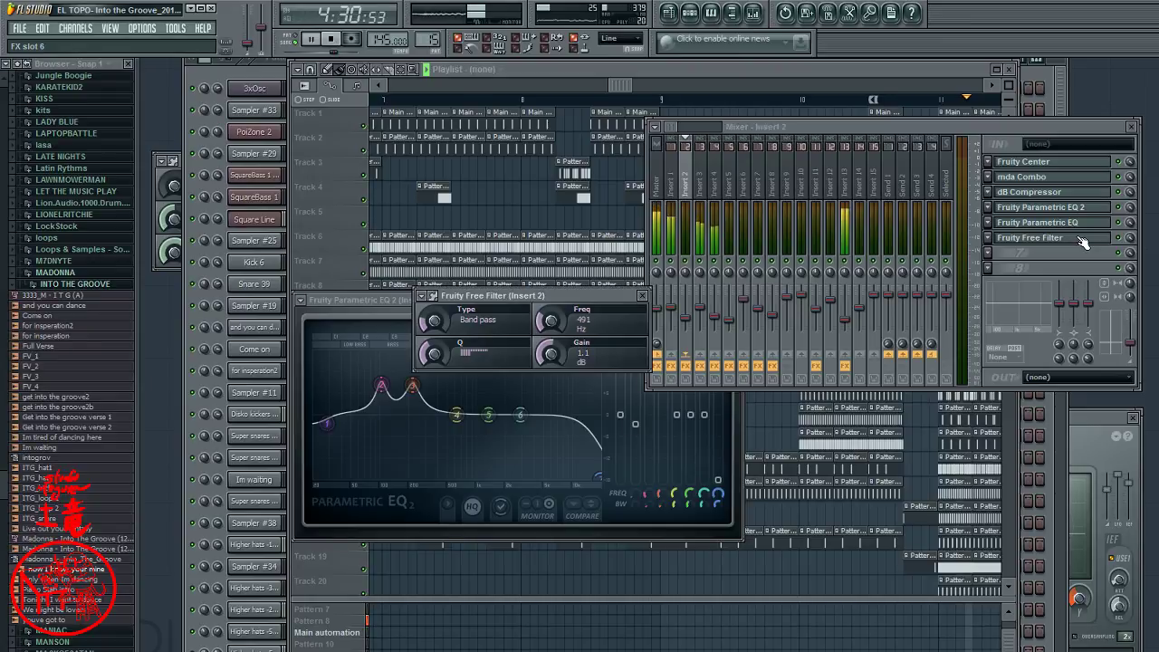
left_click_drag(459, 313, 470, 318)
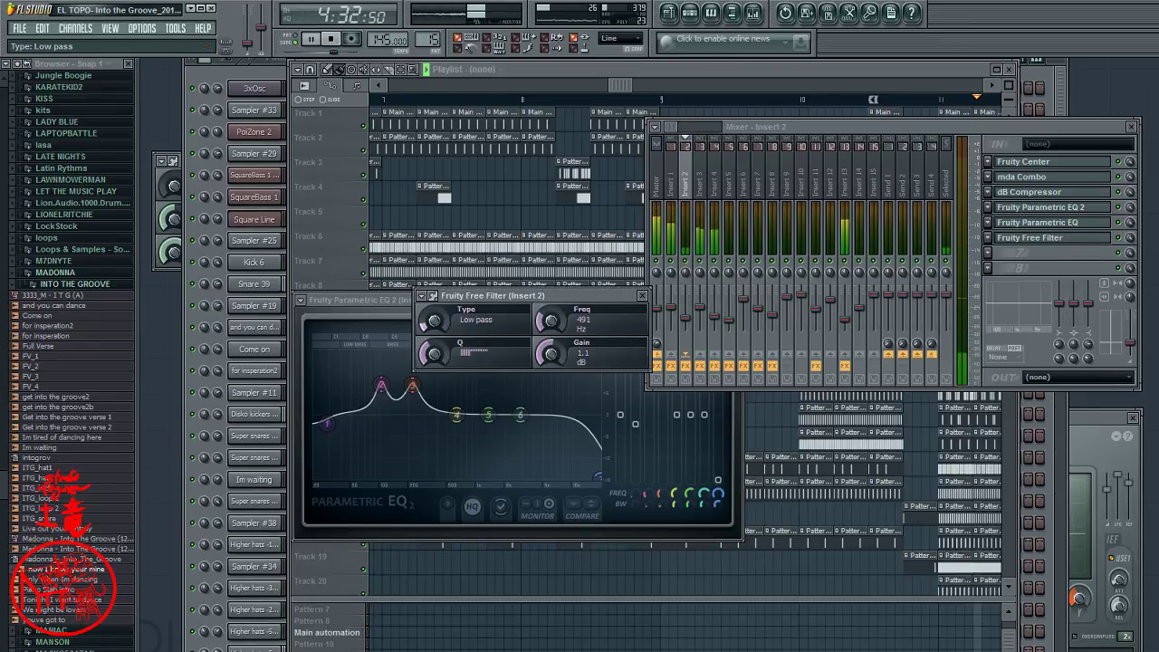
left_click_drag(550, 320, 550, 262)
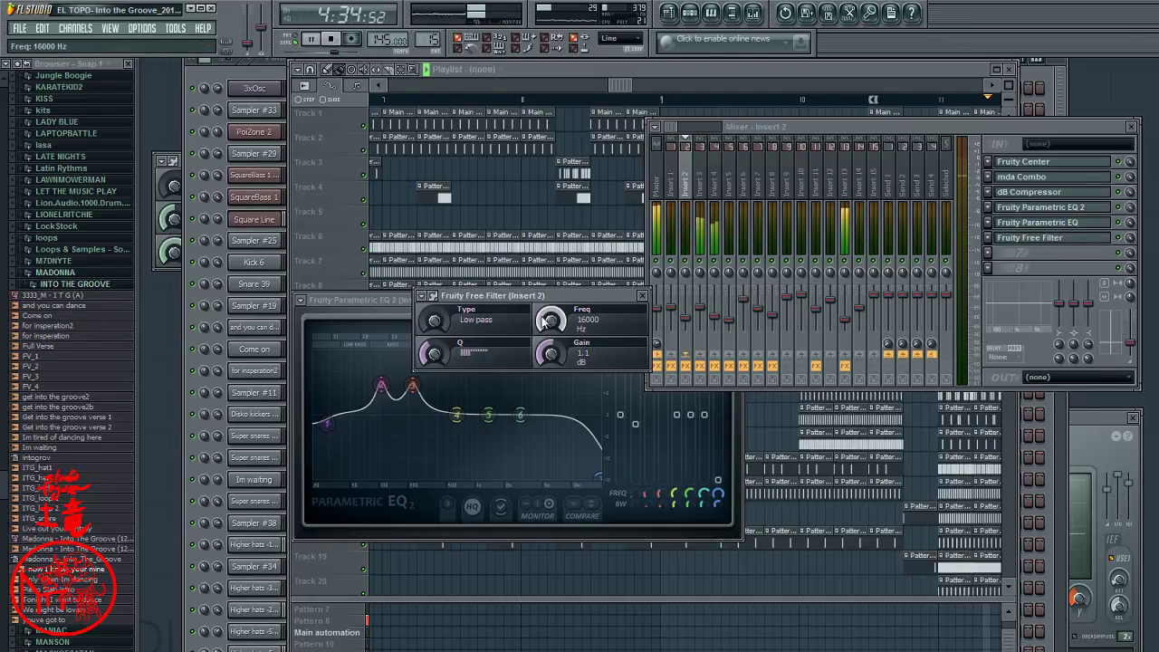
left_click_drag(604, 308, 540, 308)
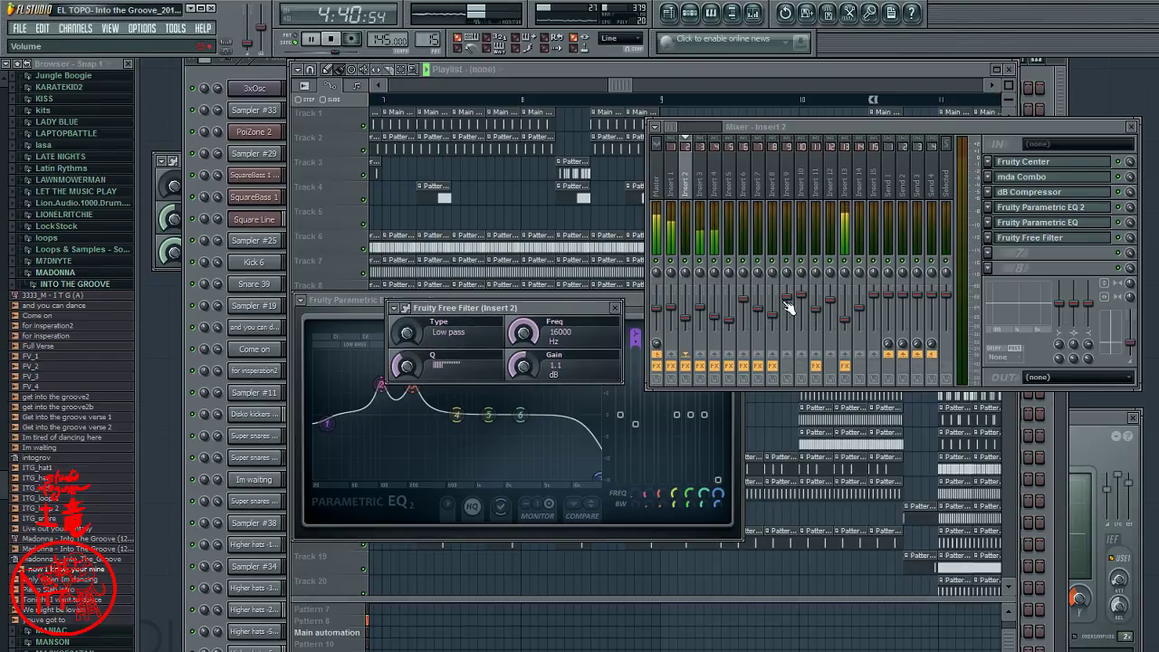
- Replay the playlist from around bar 11 and select the second pattern block after bar 11 as the playback loop
left_click(616, 68)
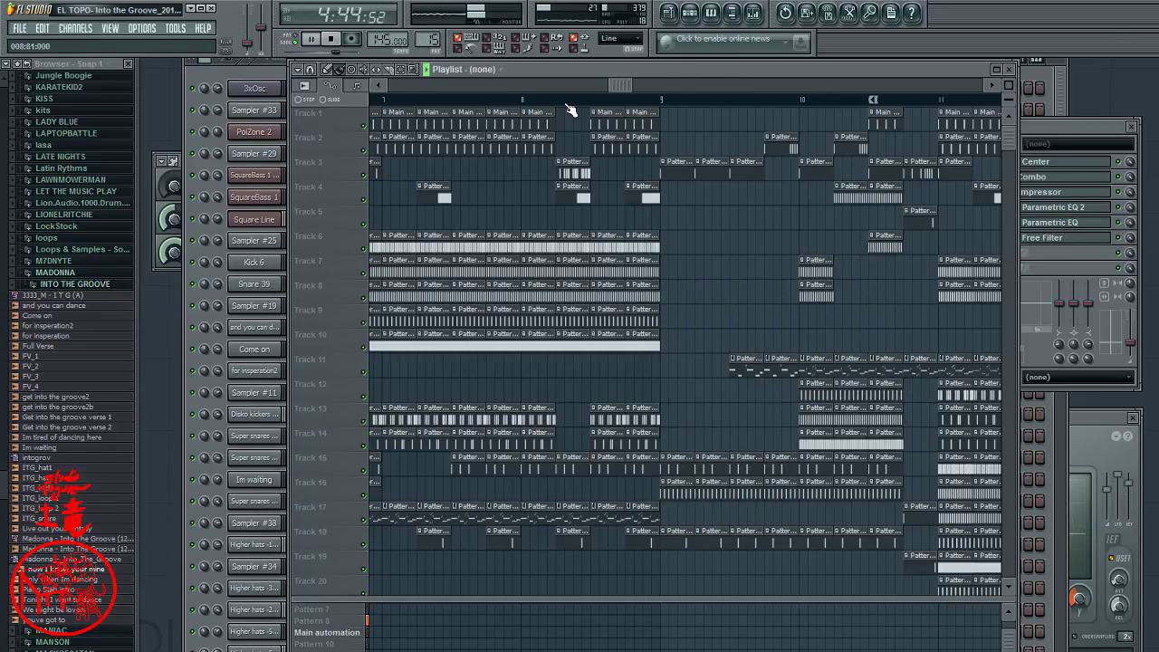
left_click_drag(618, 82, 704, 86)
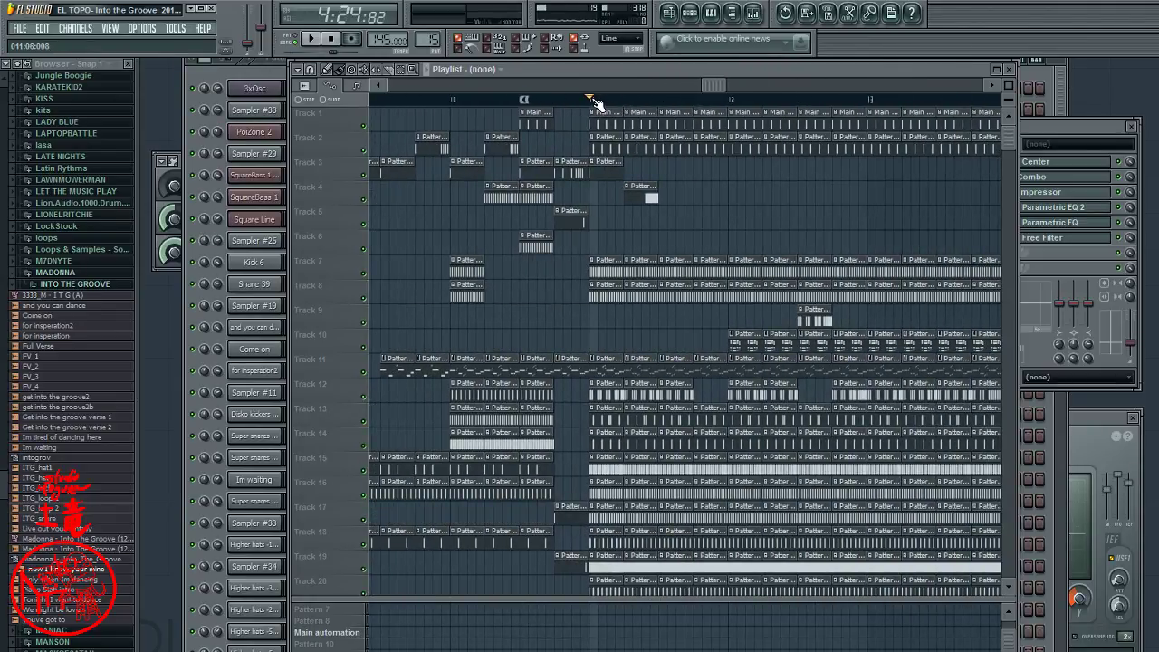
key("space")
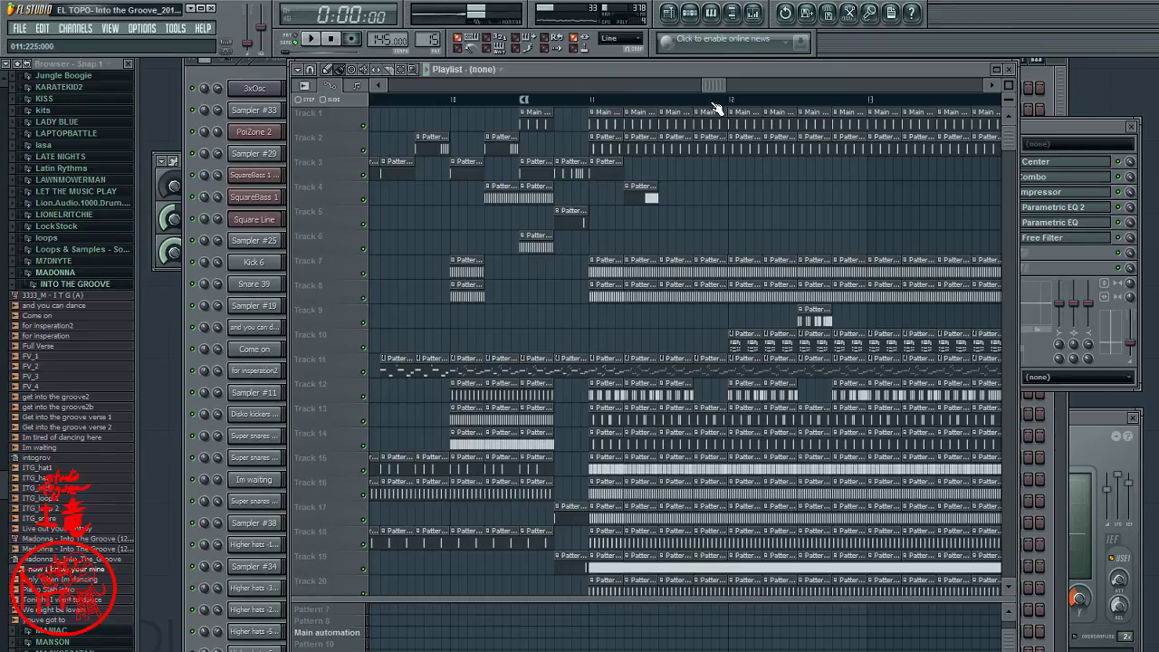
key("space")
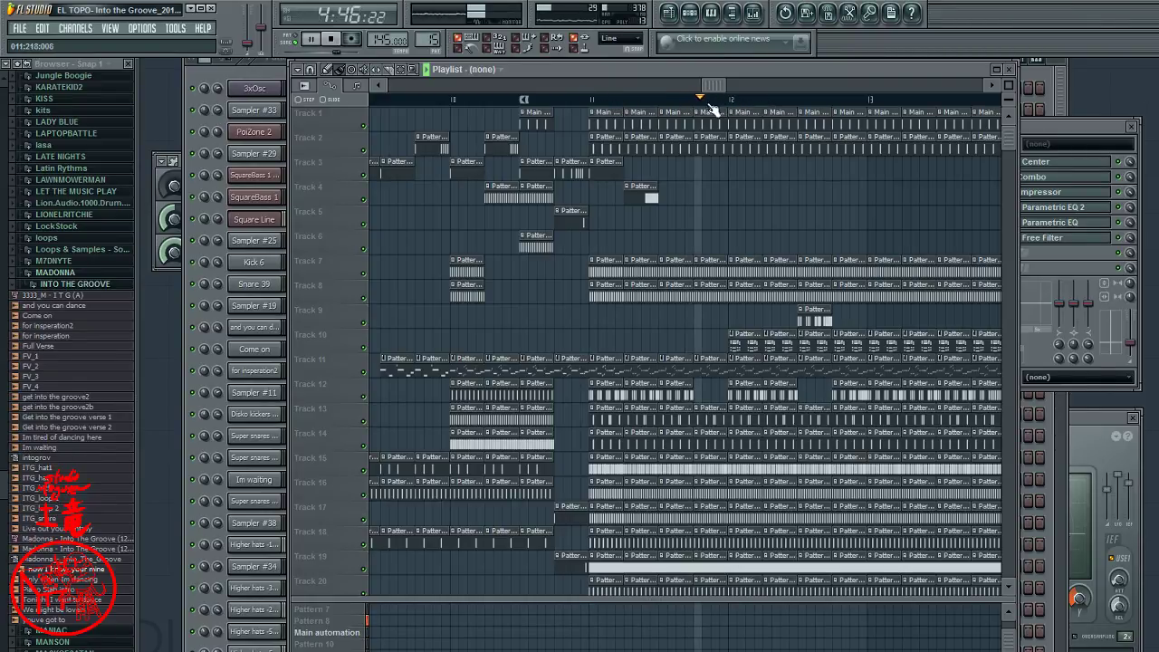
left_click(639, 100)
key("space")
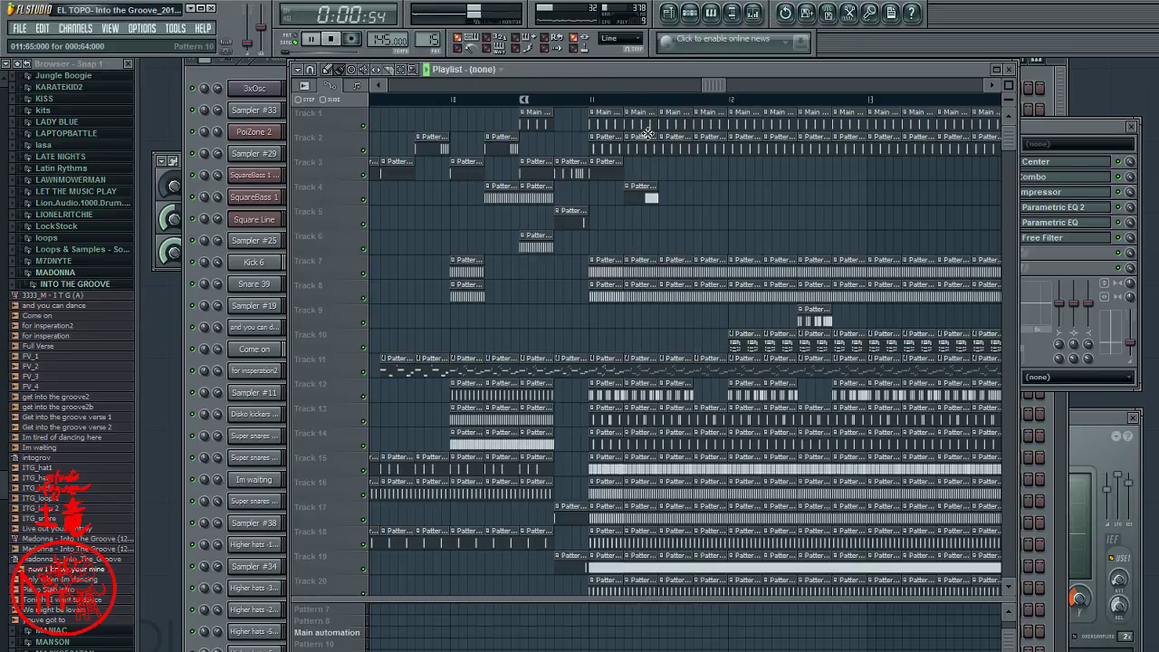
left_click(630, 103)
left_click_drag(624, 103, 659, 109)
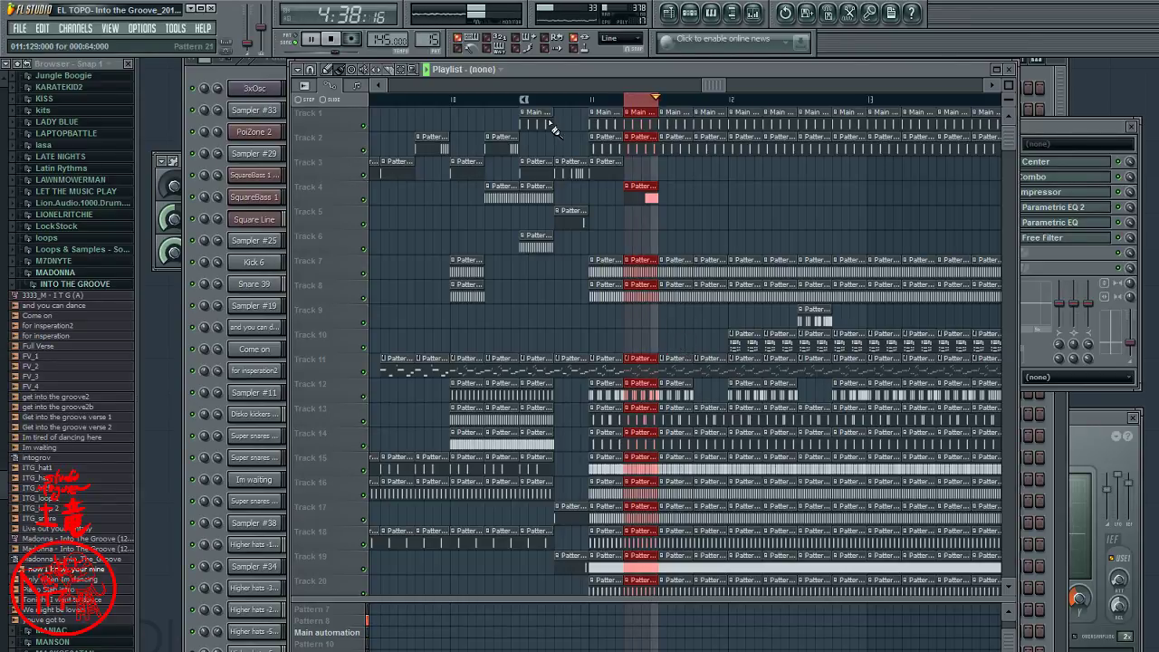
- Look through the channel step sequences of patterns 57, 64 and 69, from the first channels to the last
left_click(251, 70)
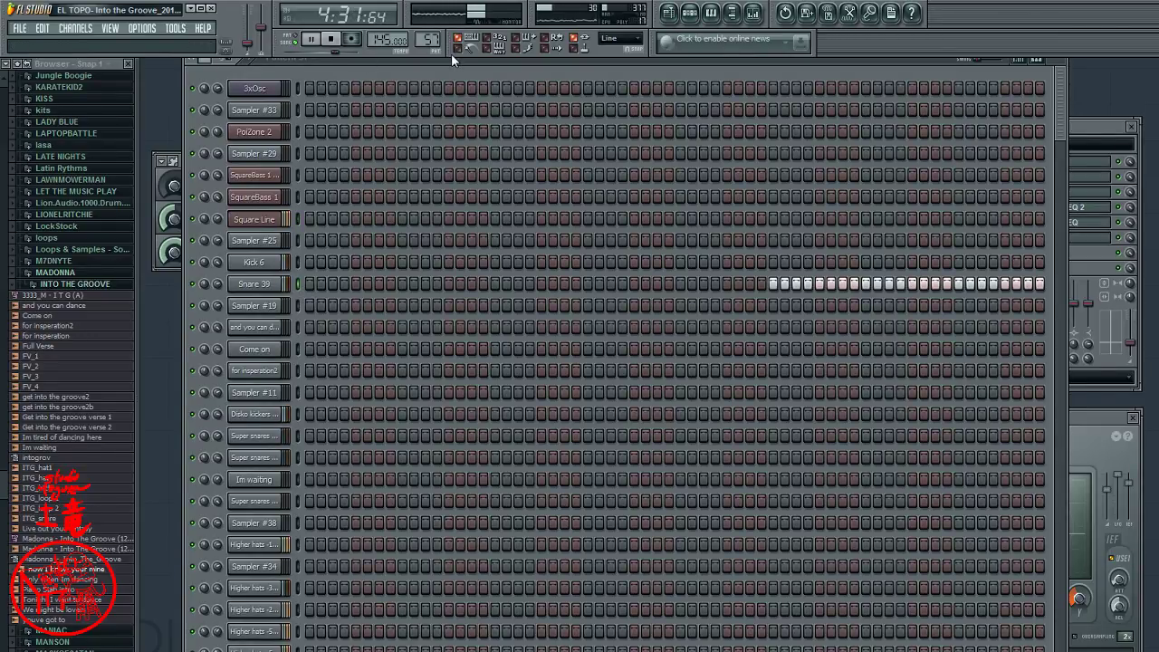
scroll(430, 39, "down", 4)
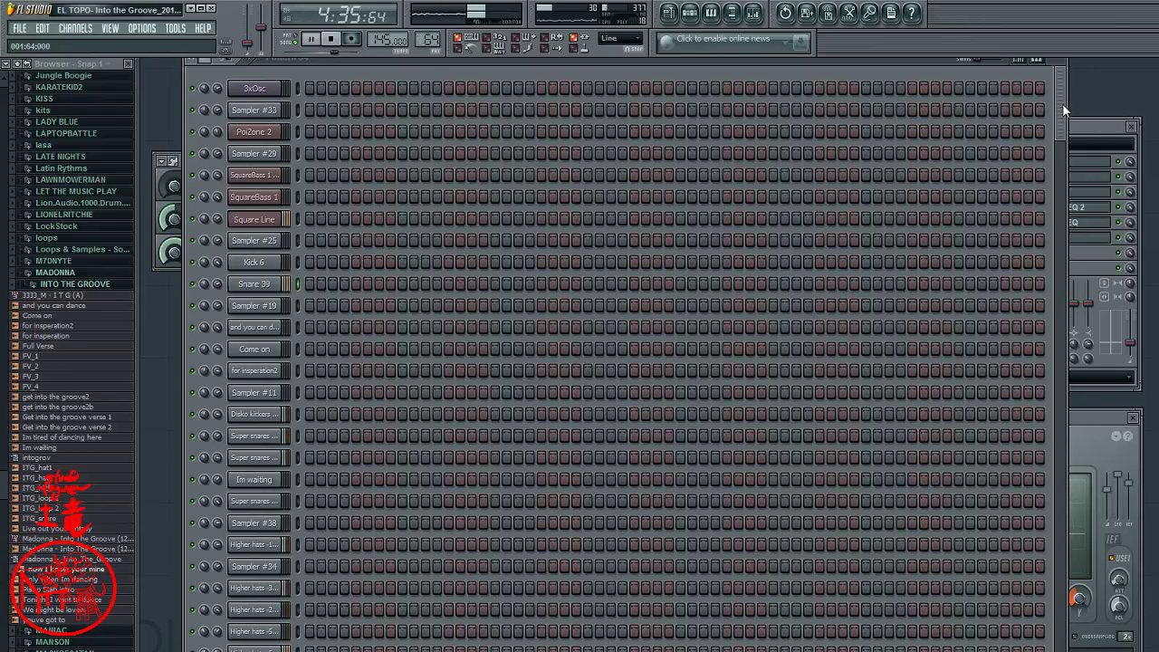
scroll(1064, 109, "down", 10)
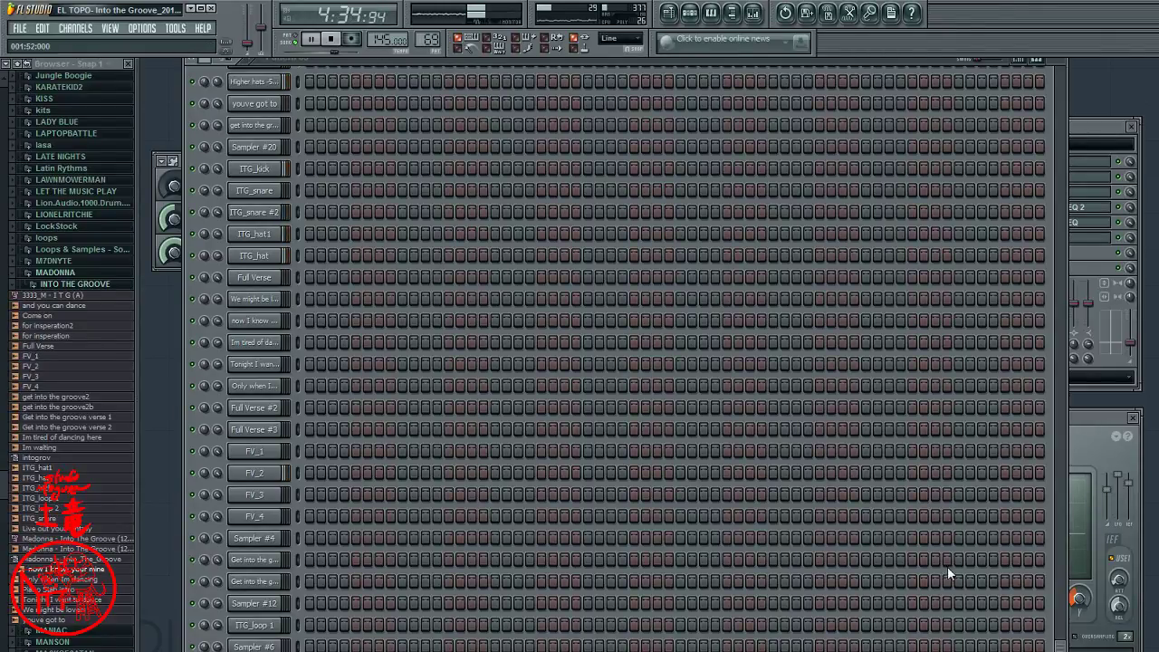
left_click_drag(1060, 644, 1076, 45)
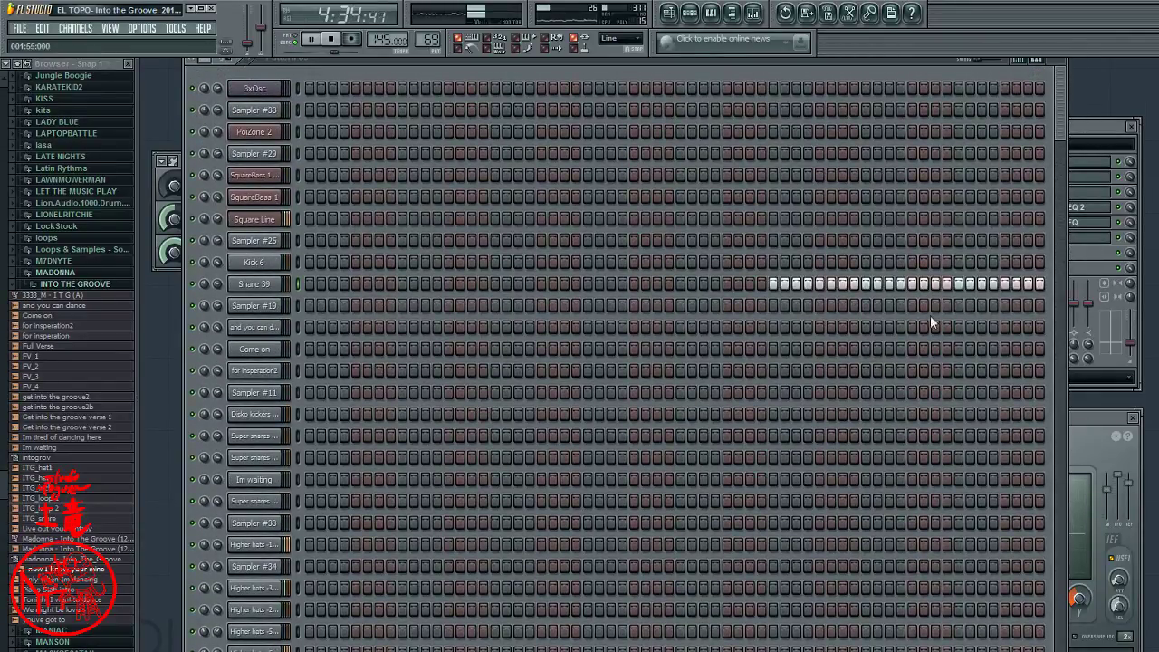
- Show the graph editor for Snare 39's steps in Pattern 69 and browse its properties from Velocity through Mod X to Shift
left_click(1018, 62)
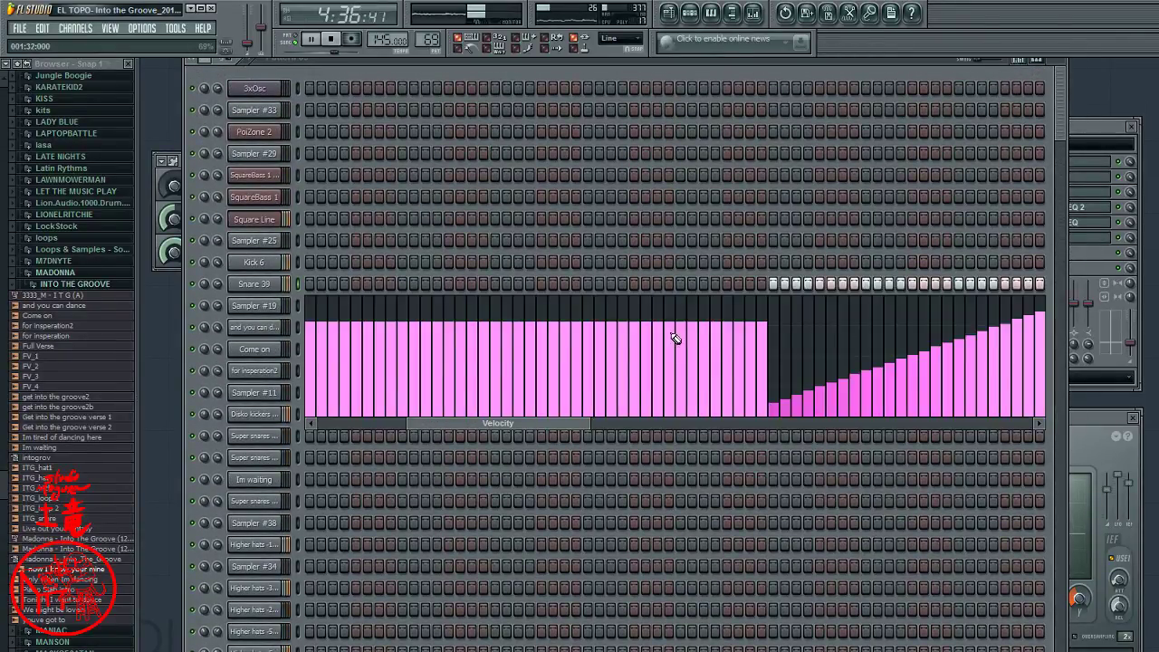
left_click(1039, 424)
left_click(1039, 425)
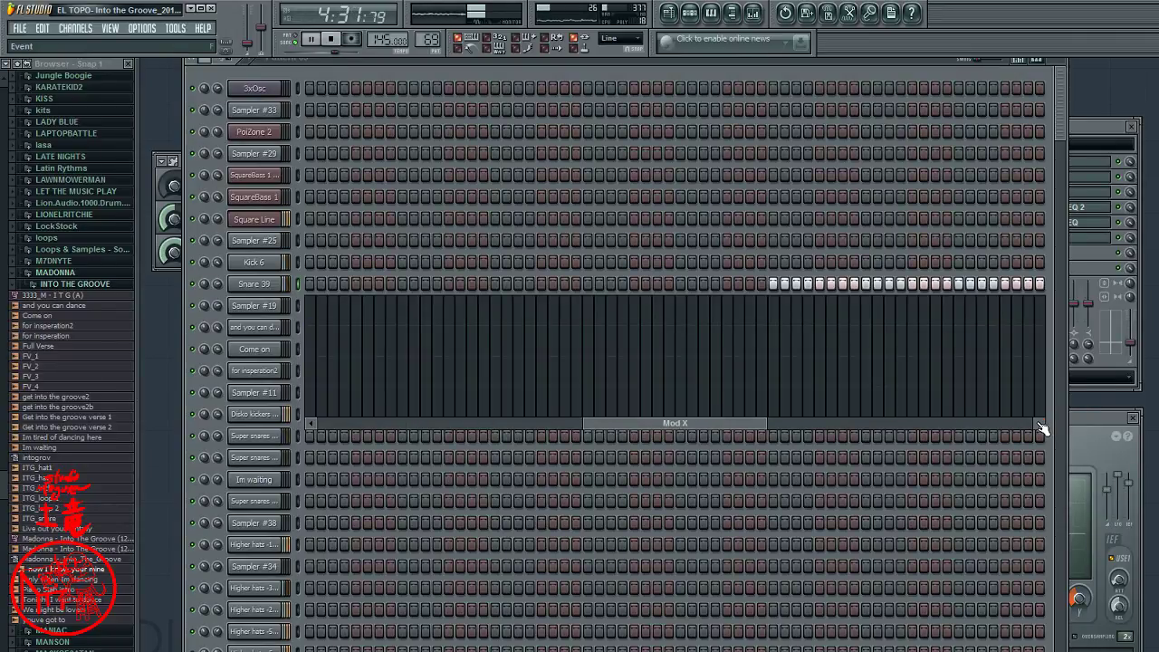
left_click(1040, 426)
left_click(1040, 425)
left_click(1040, 425)
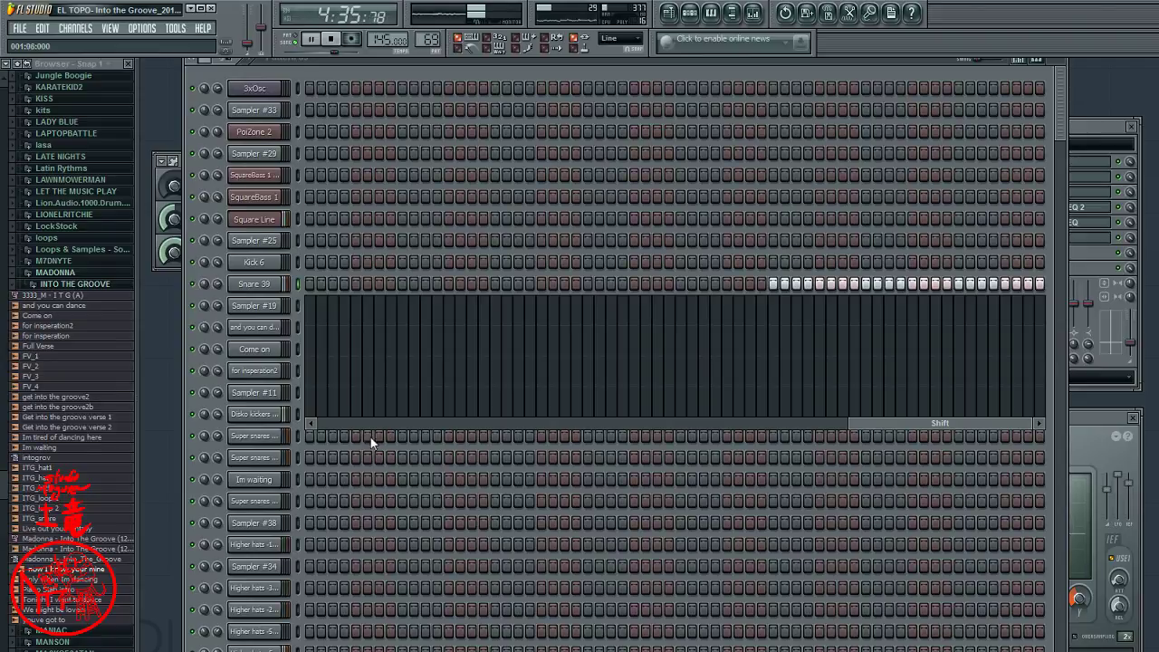
- Browse Snare 39's step graphs back to Pan, then review Velocity, Release and Mod Y through to Shift again
left_click(316, 424)
left_click(315, 424)
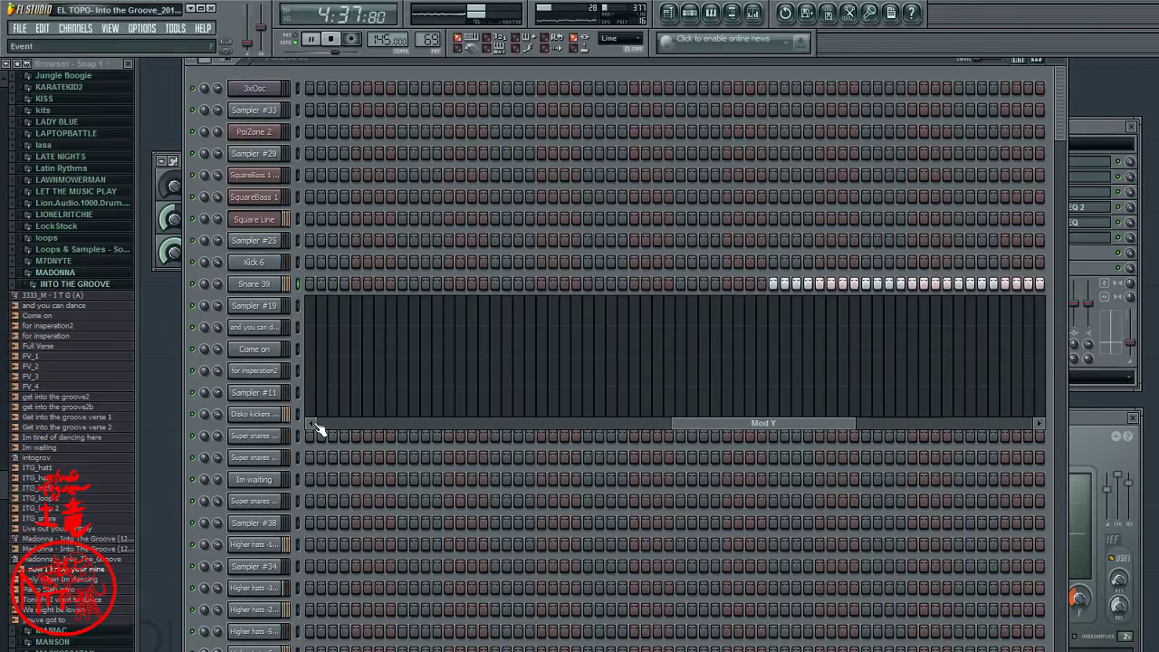
left_click(316, 424)
left_click(316, 423)
left_click(316, 423)
left_click(316, 423)
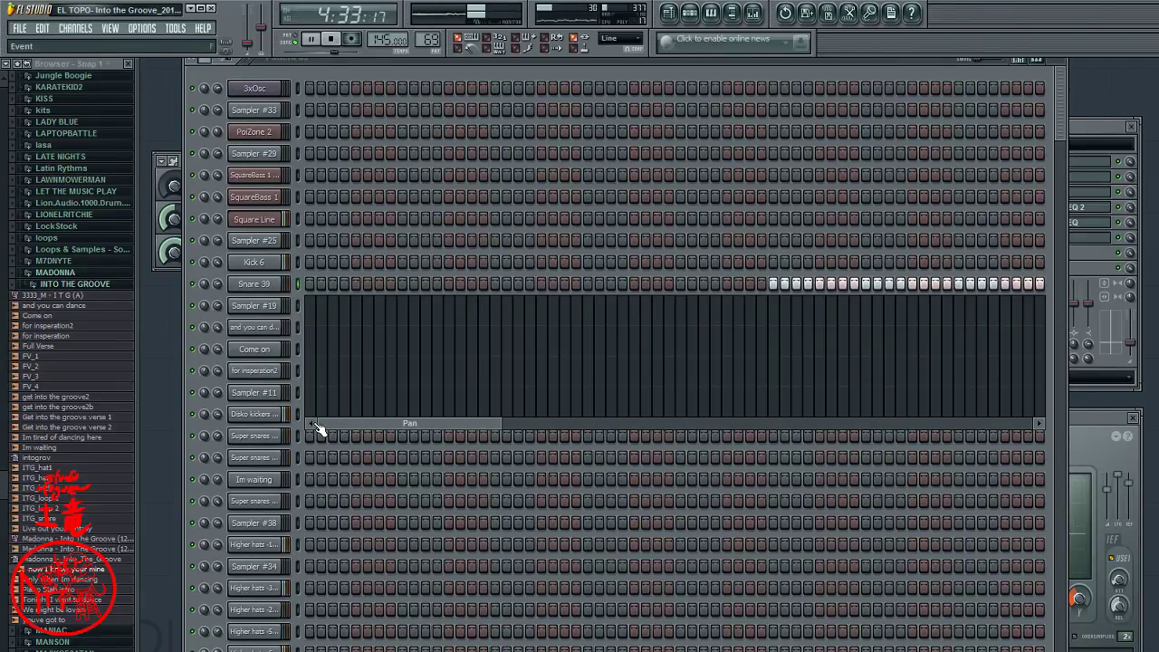
left_click(1039, 424)
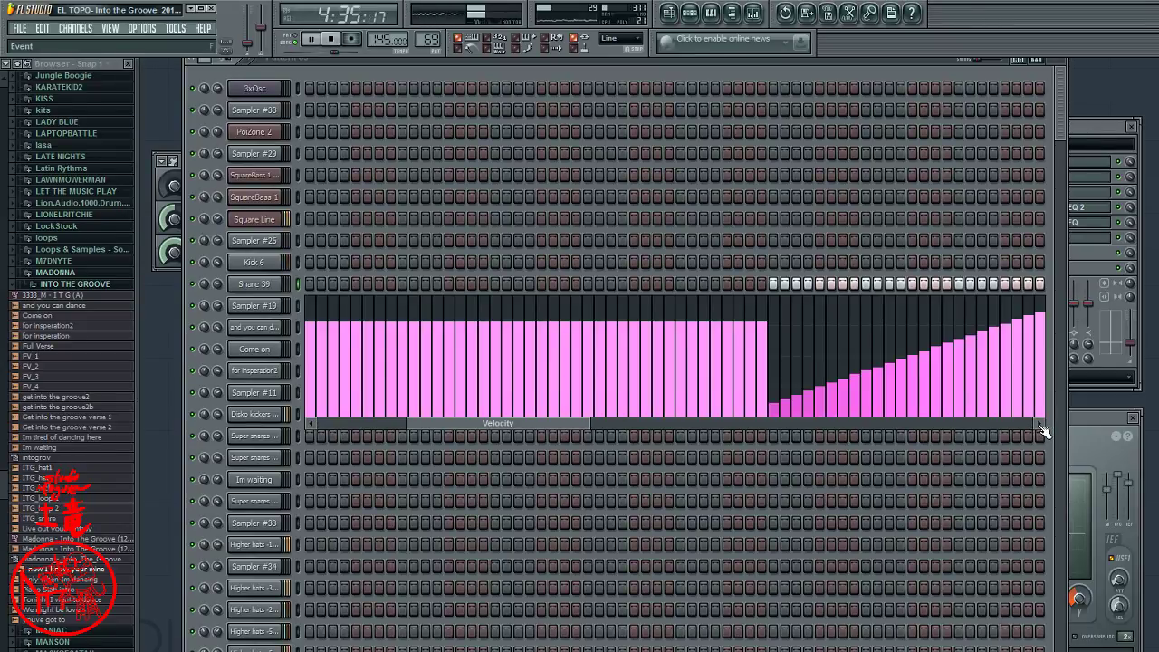
left_click(1039, 423)
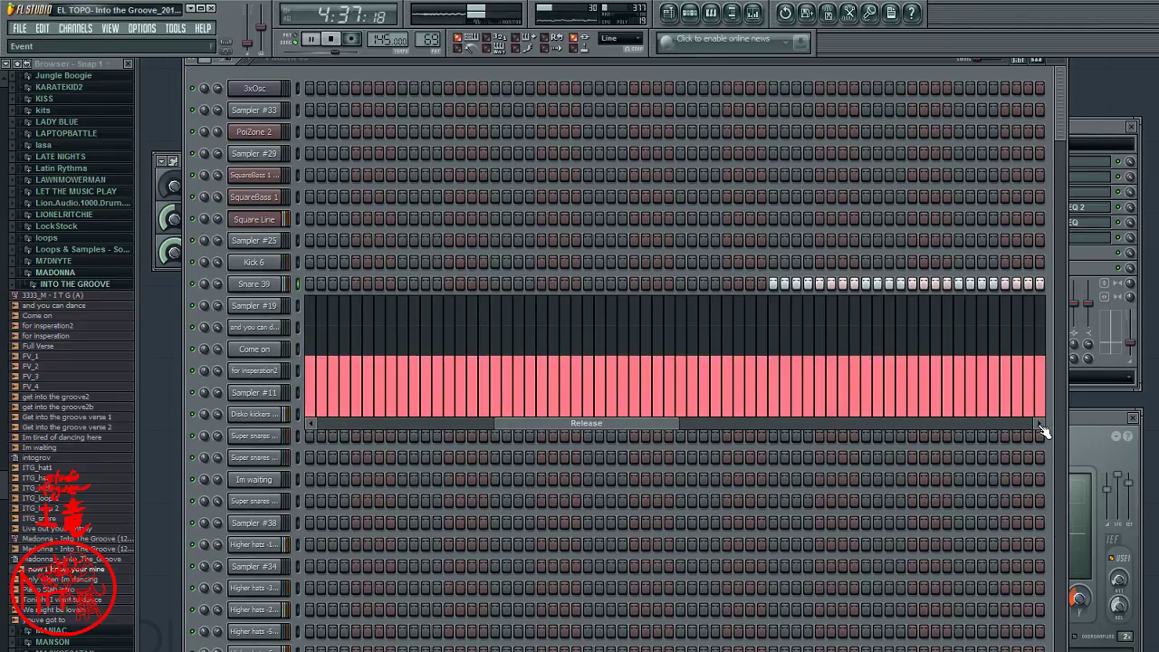
left_click(1039, 423)
left_click(1039, 423)
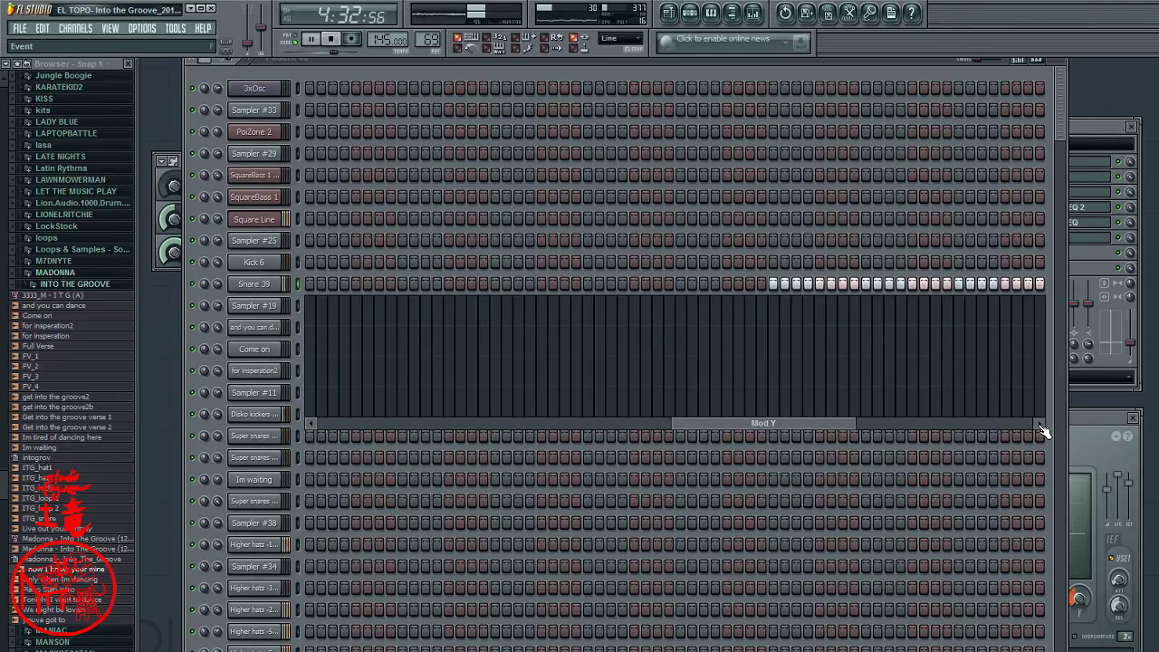
left_click(1039, 424)
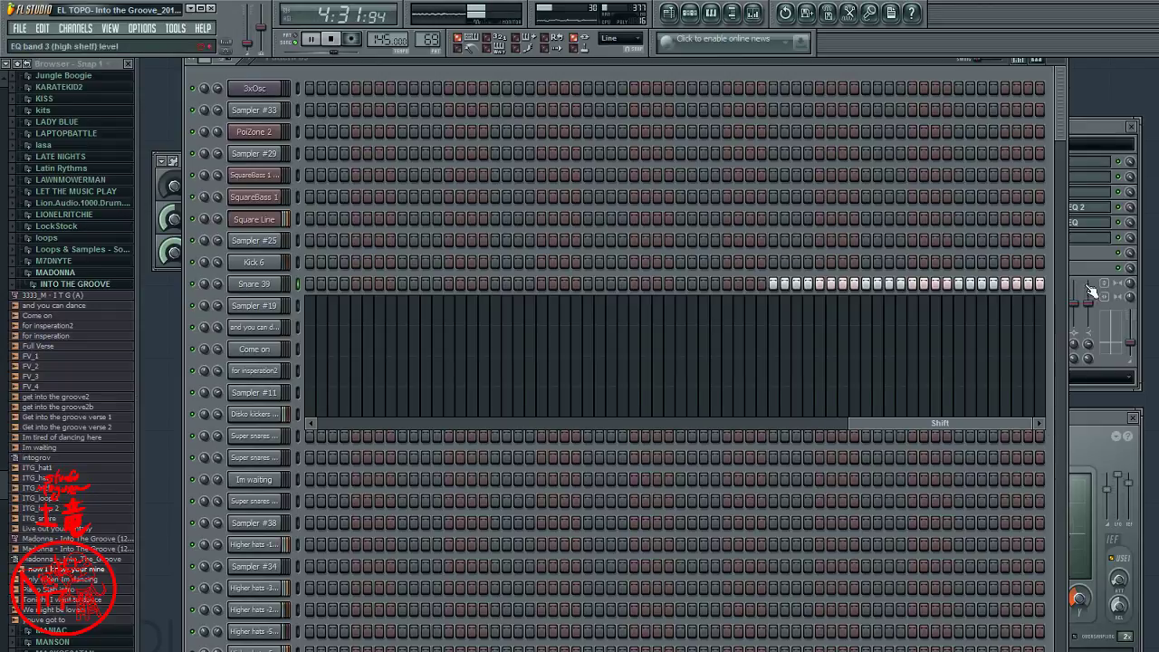
- Sweep the frequency of Insert 2's Fruity Free Filter during playback, return it to 16000 Hz and close the filter
left_click(1095, 126)
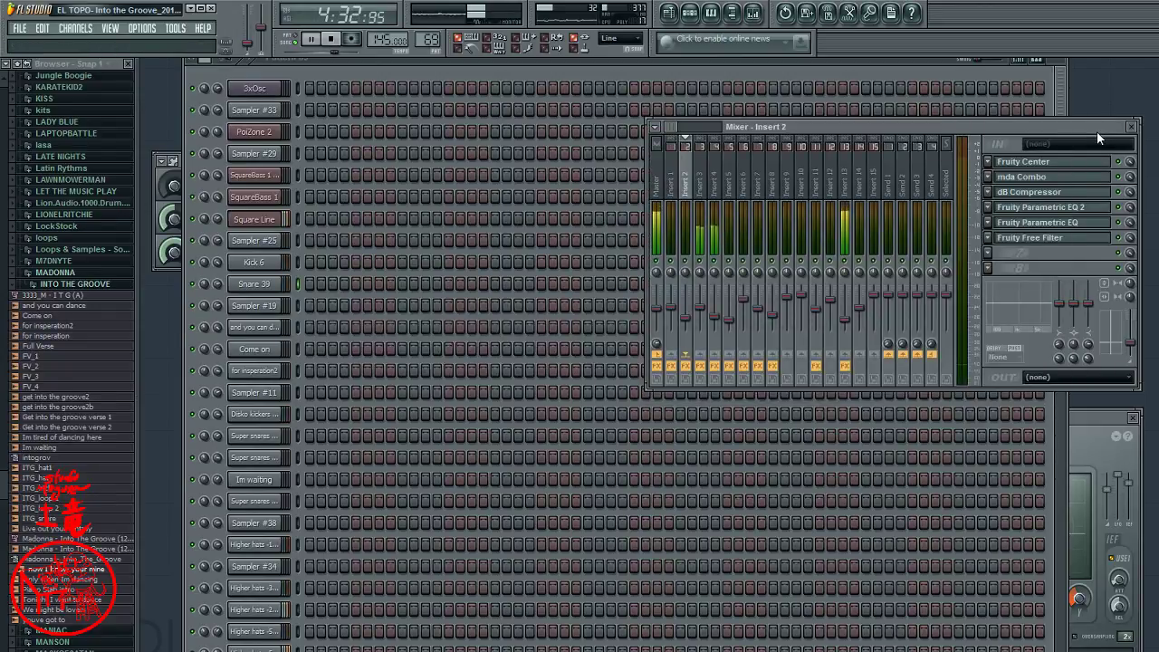
left_click(1072, 239)
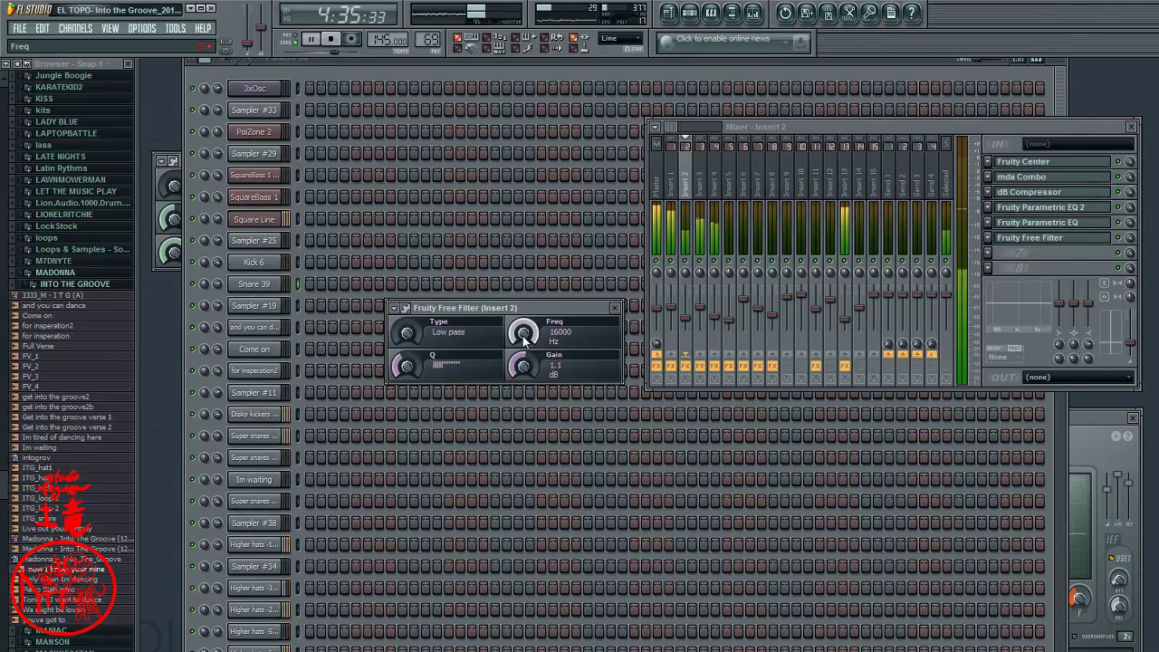
mouse_move(524, 339)
left_mouse_down()
mouse_move(524, 380)
mouse_move(530, 337)
left_mouse_up()
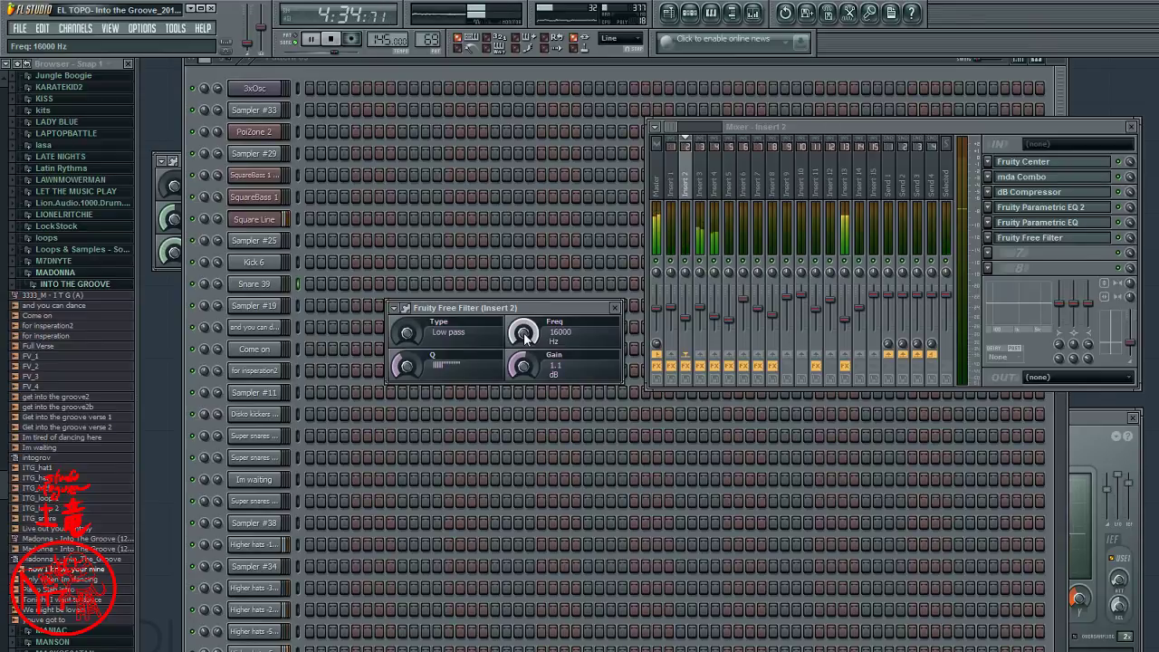
left_click_drag(524, 333, 523, 299)
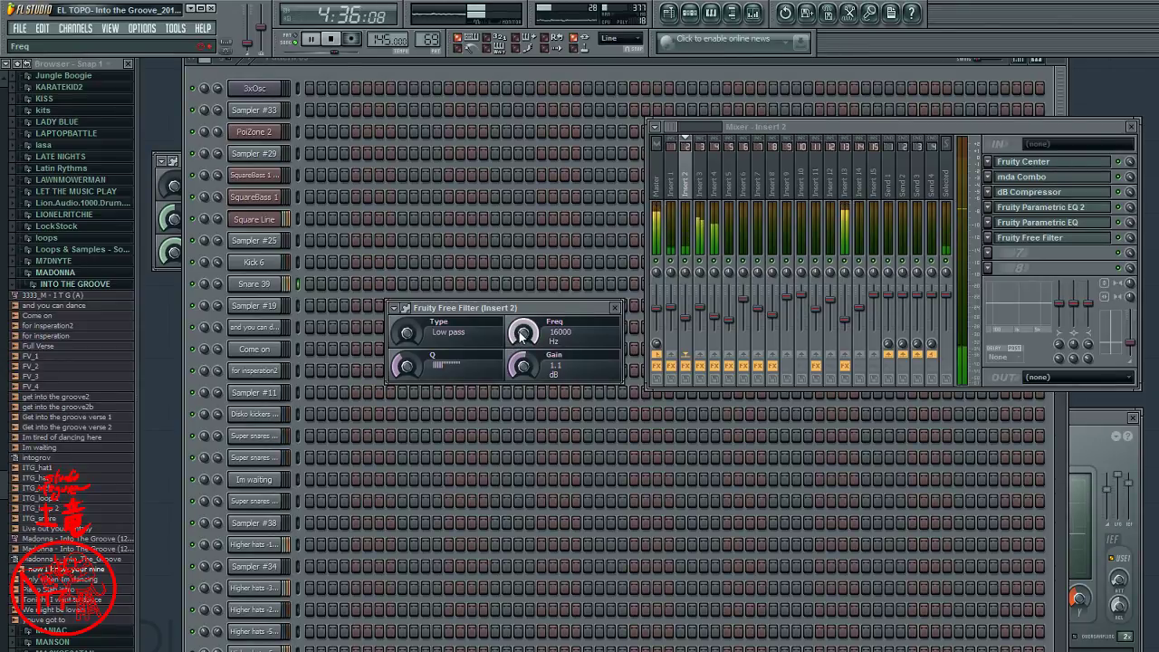
left_click_drag(521, 333, 526, 304)
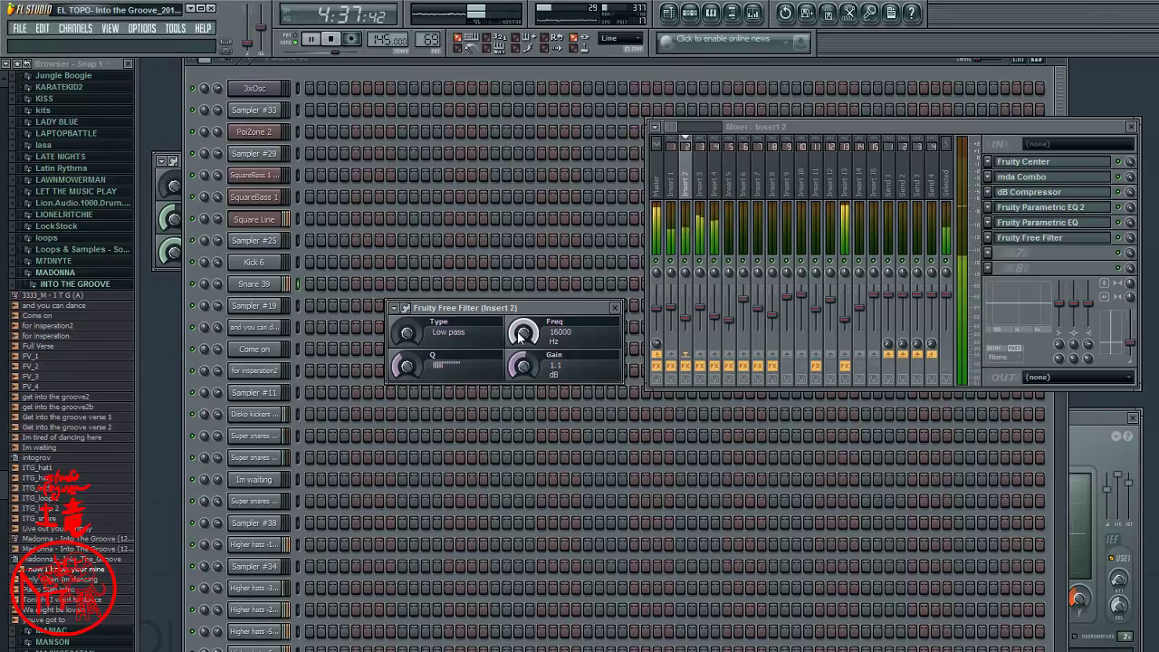
left_click_drag(522, 332, 527, 351)
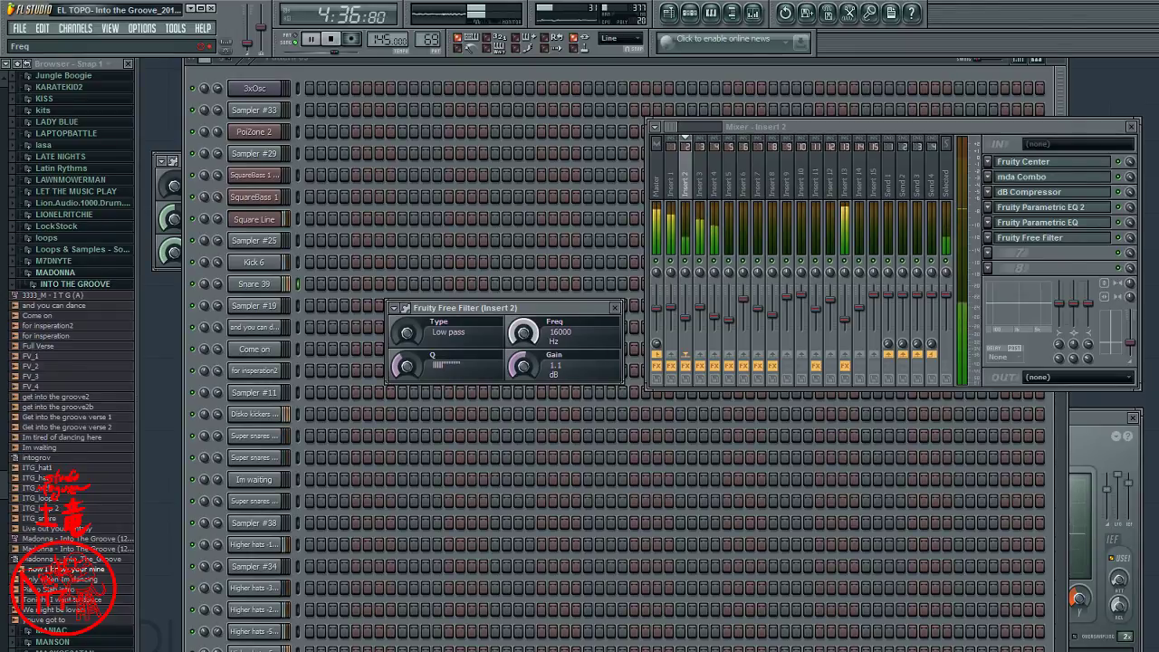
left_click_drag(522, 332, 522, 362)
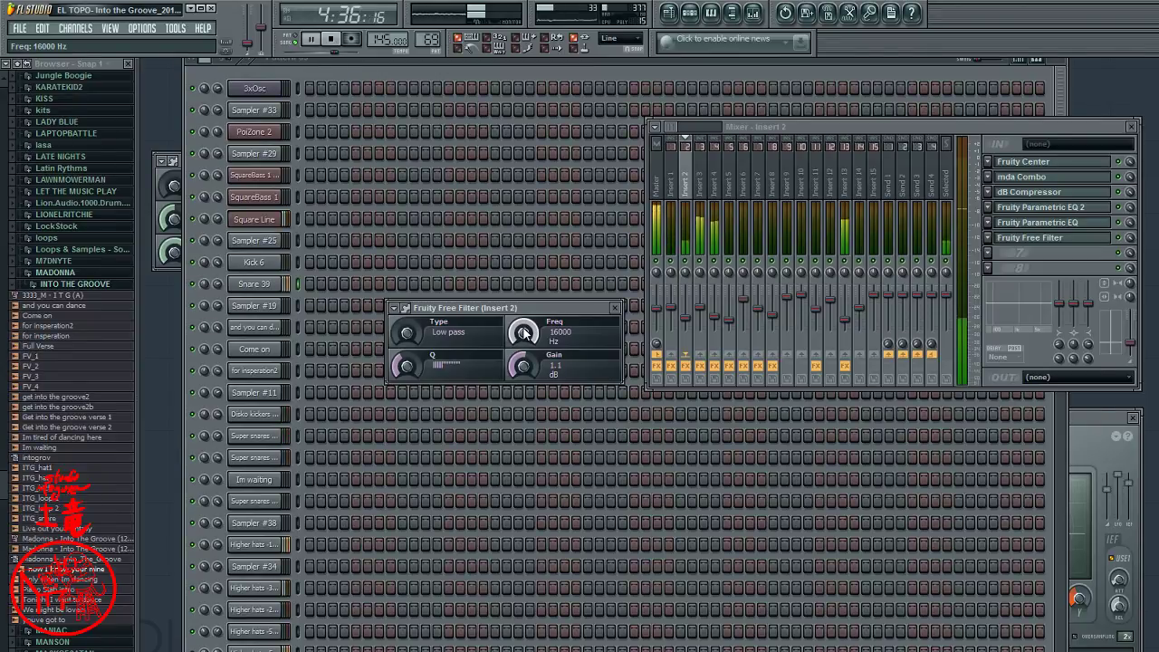
left_click_drag(523, 332, 498, 337)
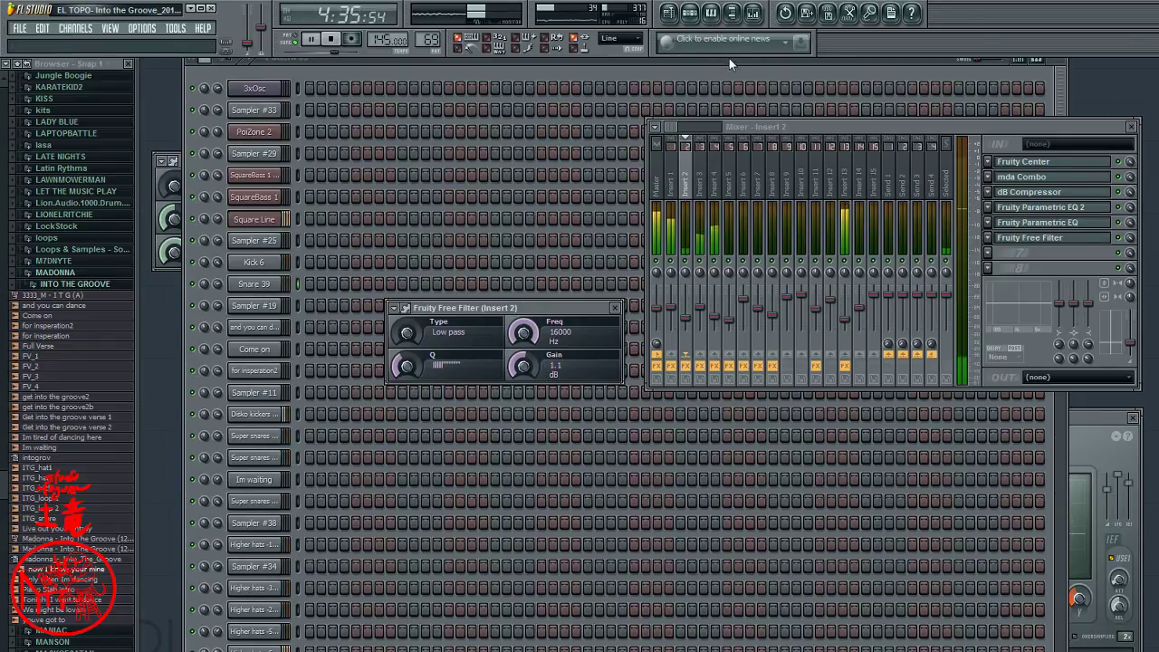
key("F12")
key("F9")
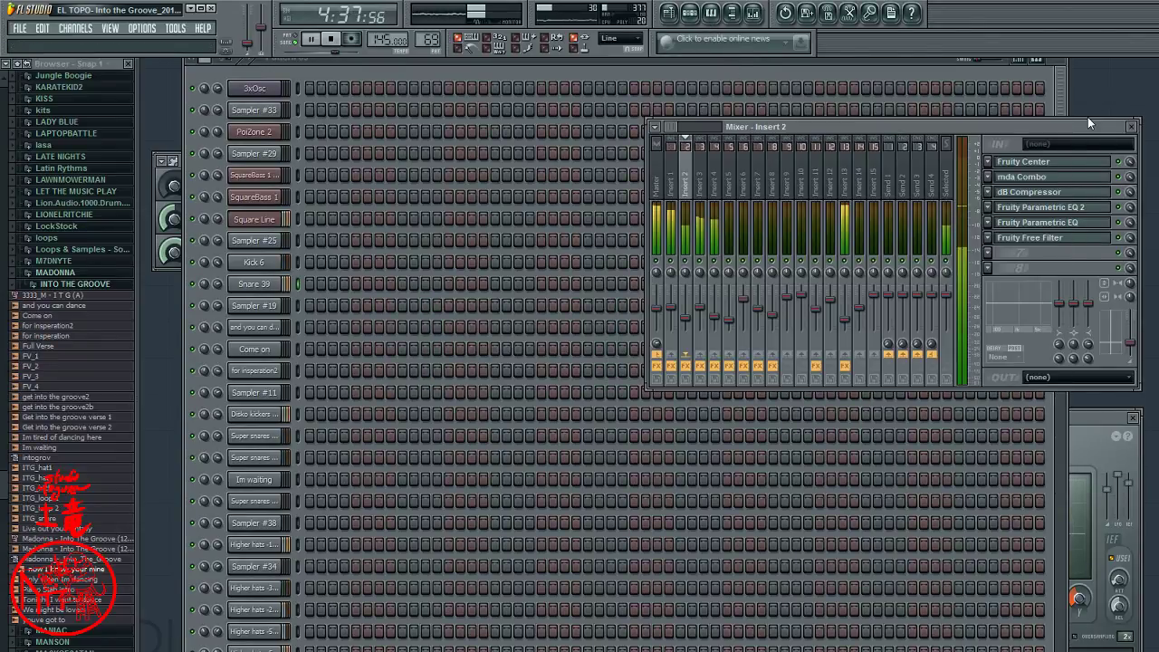
- Place a Pattern 69 clip on Track 4 of the playlist, within the looped section after bar 11
left_click(669, 14)
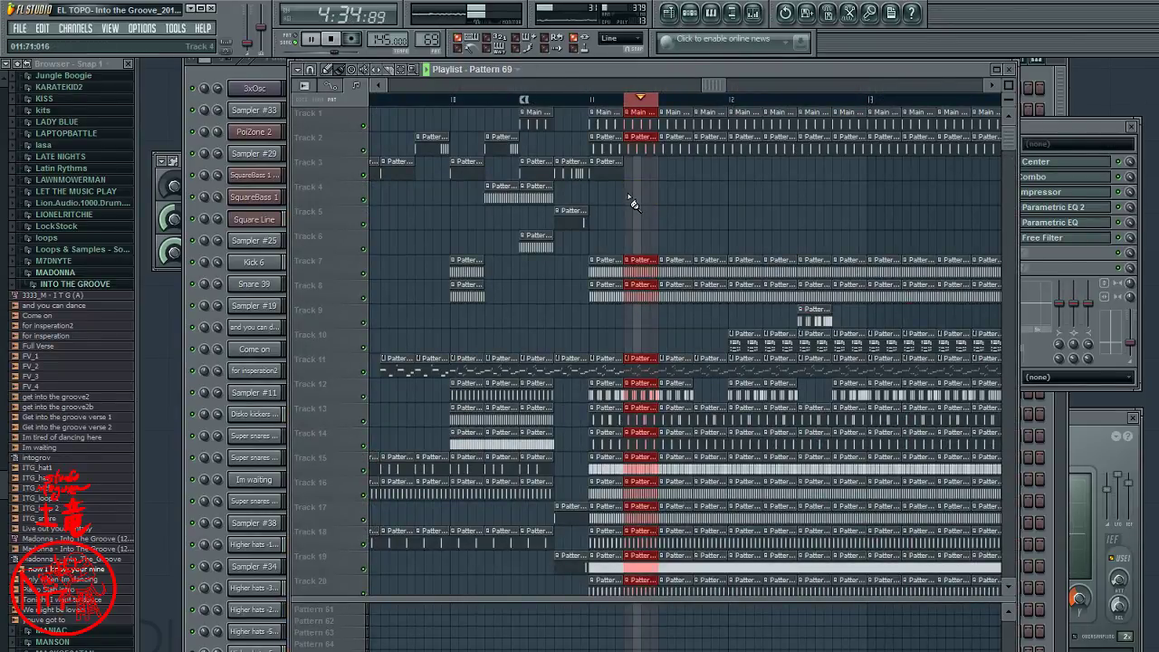
left_click(627, 193)
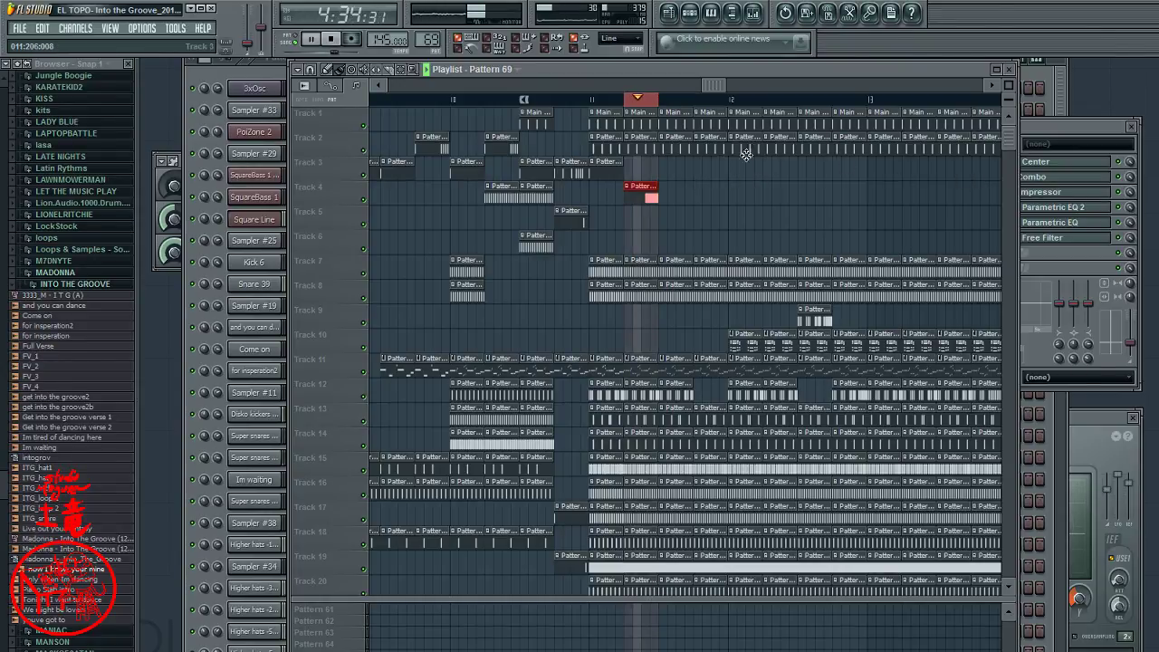
scroll(994, 80, "up", 4)
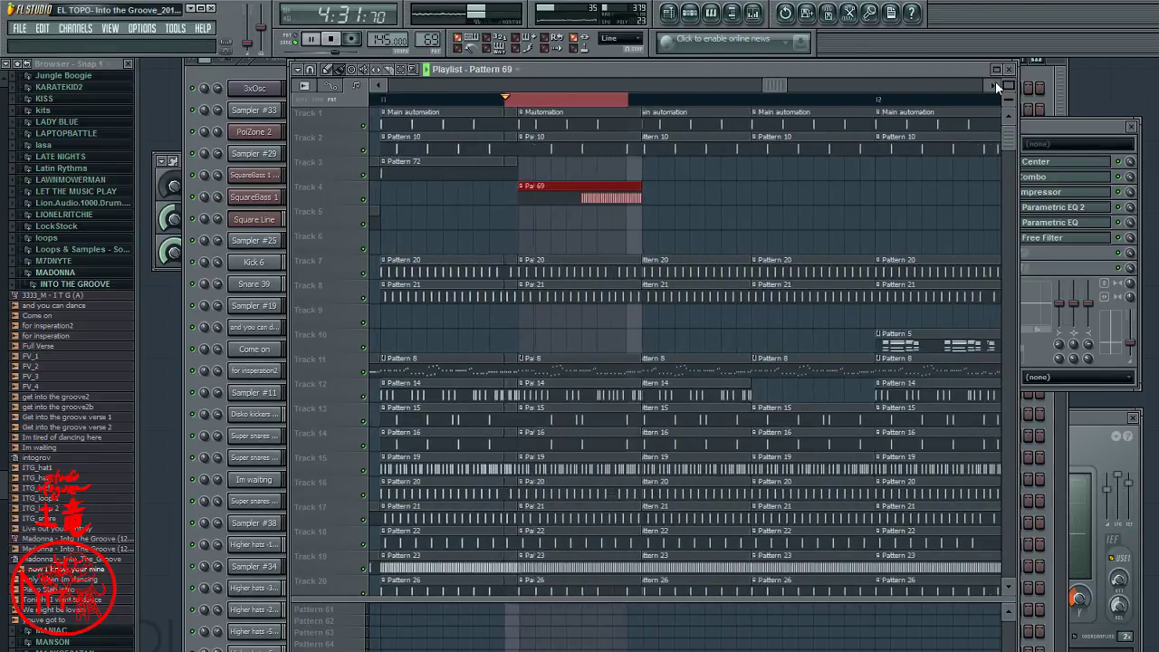
scroll(1001, 95, "up", 4)
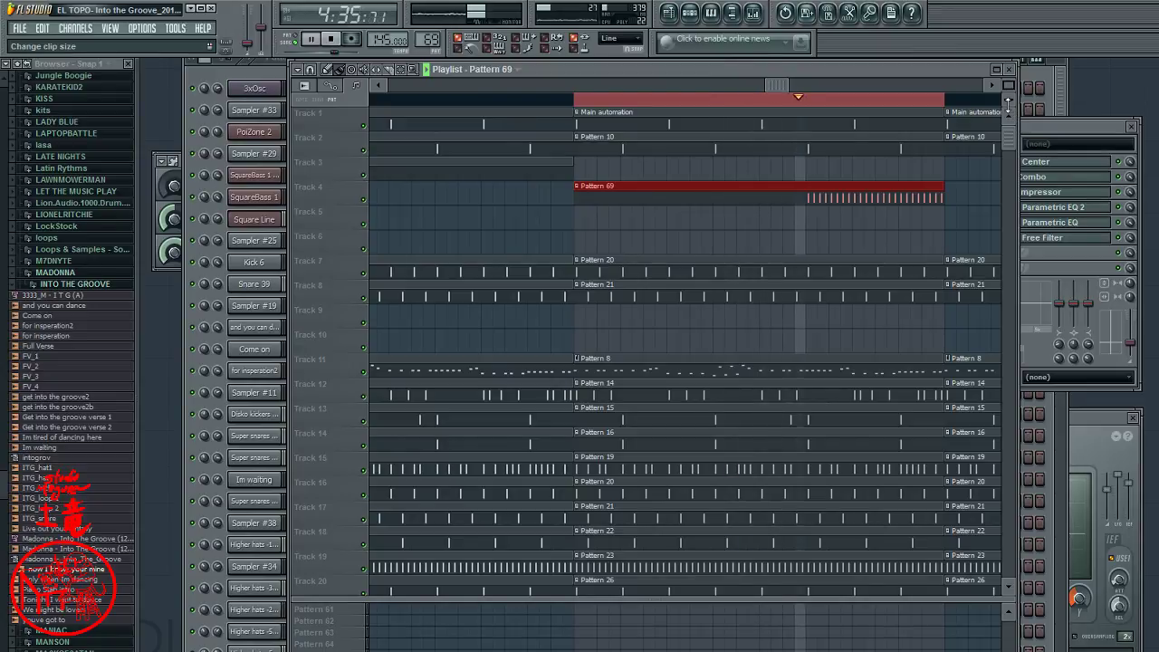
left_click_drag(1010, 108, 1009, 134)
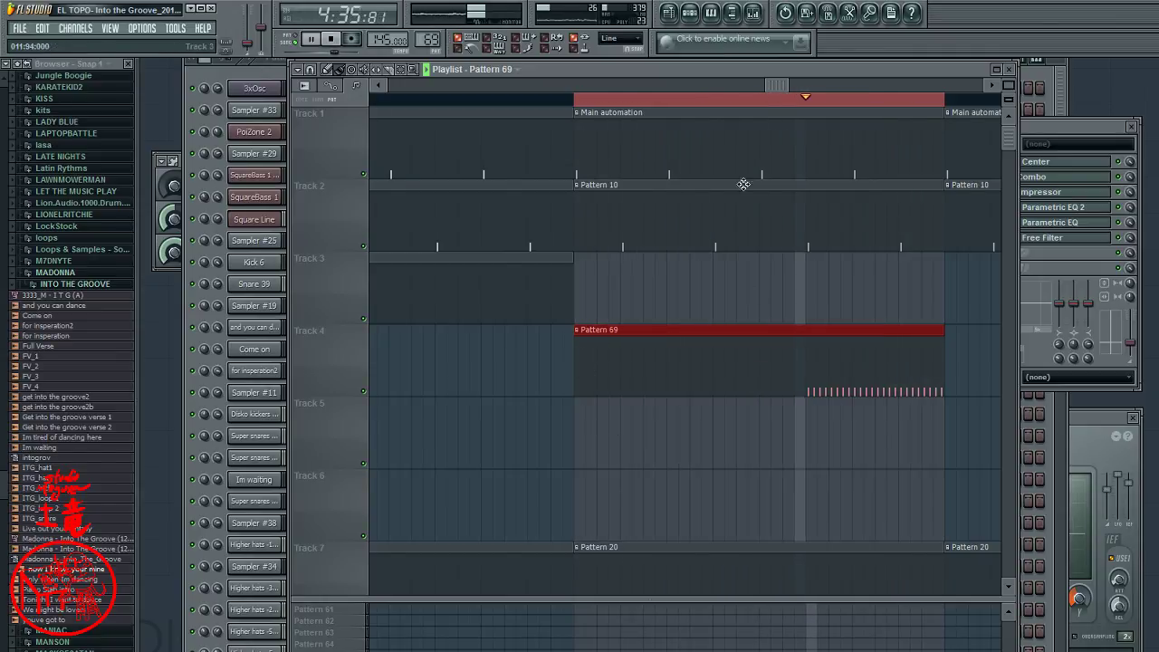
- Reopen Insert 2's Fruity Free Filter over the playlist, keep its frequency at 16000 Hz and arm recording
left_click(1073, 132)
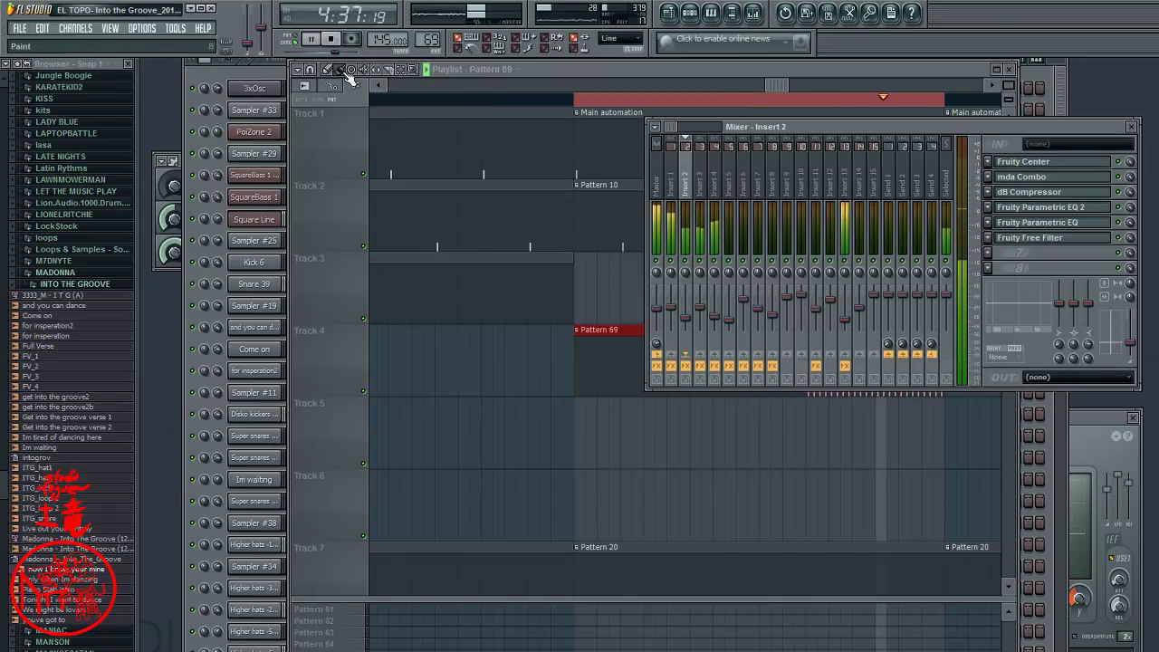
left_click(368, 93)
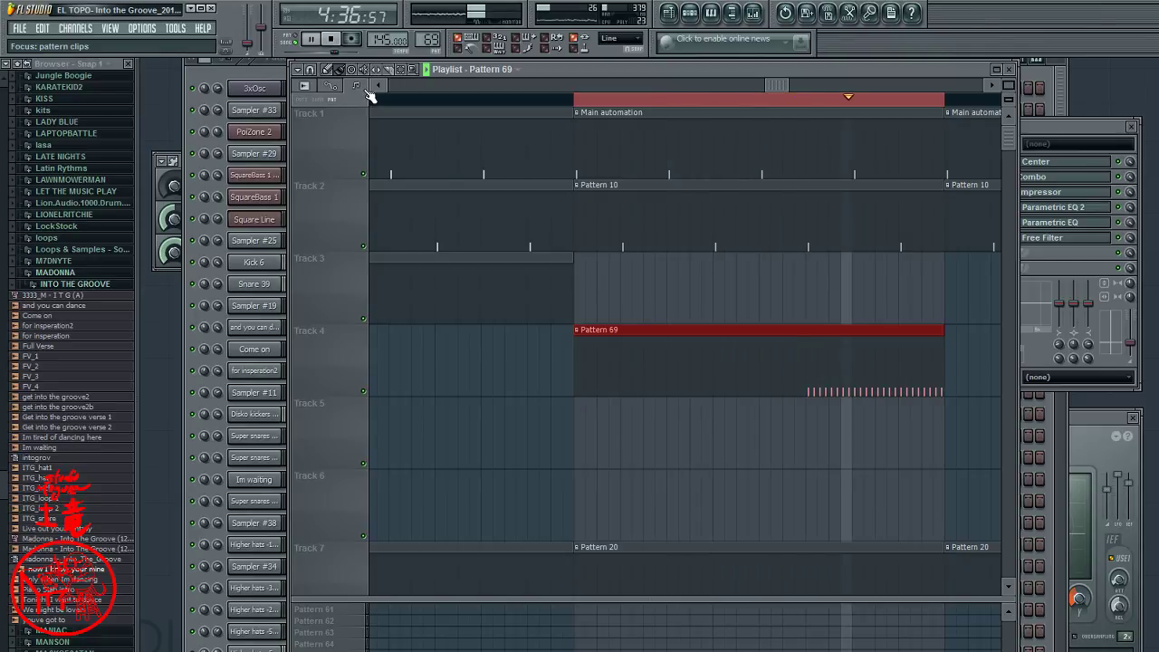
left_click(1049, 121)
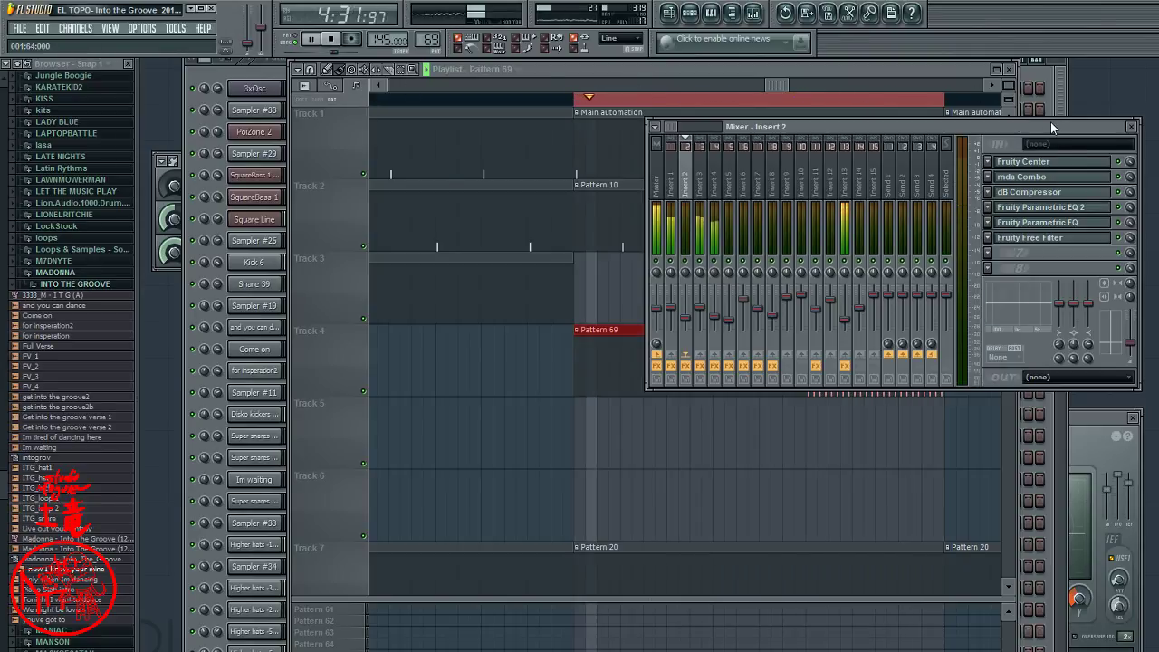
left_click(1036, 239)
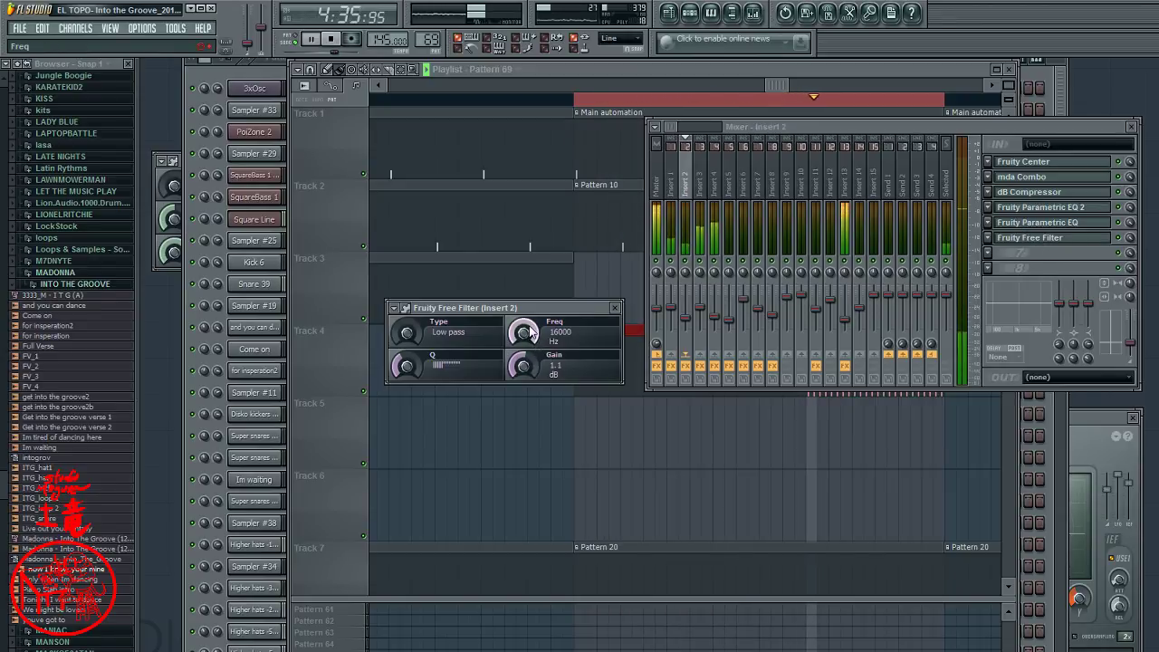
mouse_move(522, 332)
left_mouse_down()
mouse_move(522, 349)
mouse_move(522, 332)
left_mouse_up()
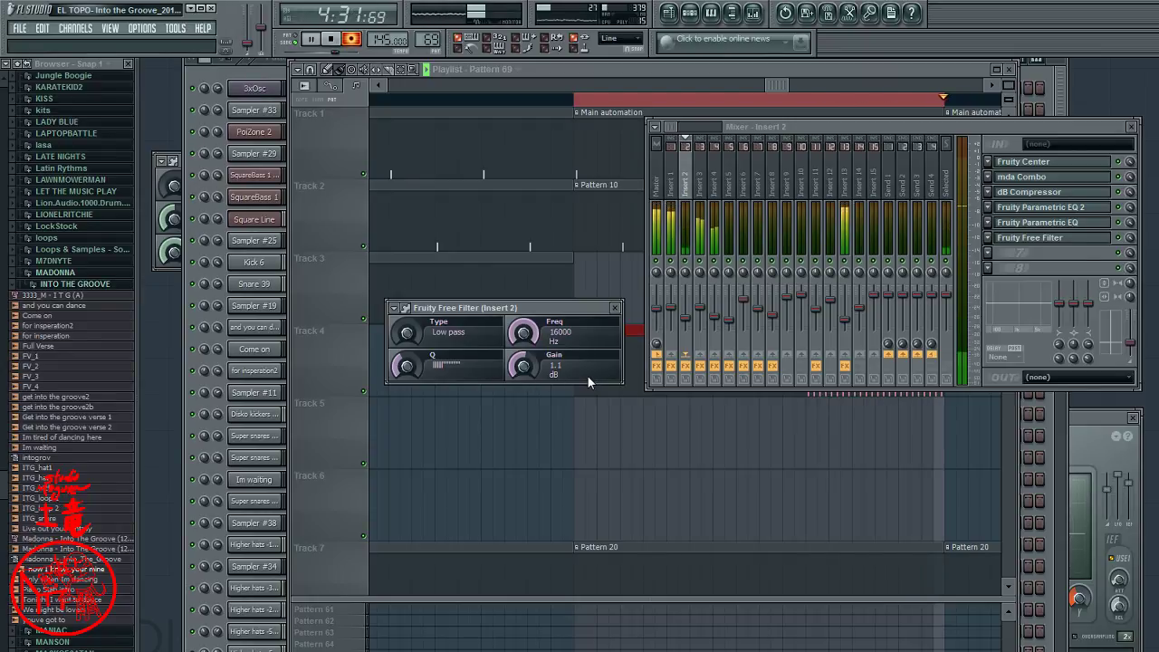
- Stop playback, replay the looped section with recording armed, and stop it again
key("space")
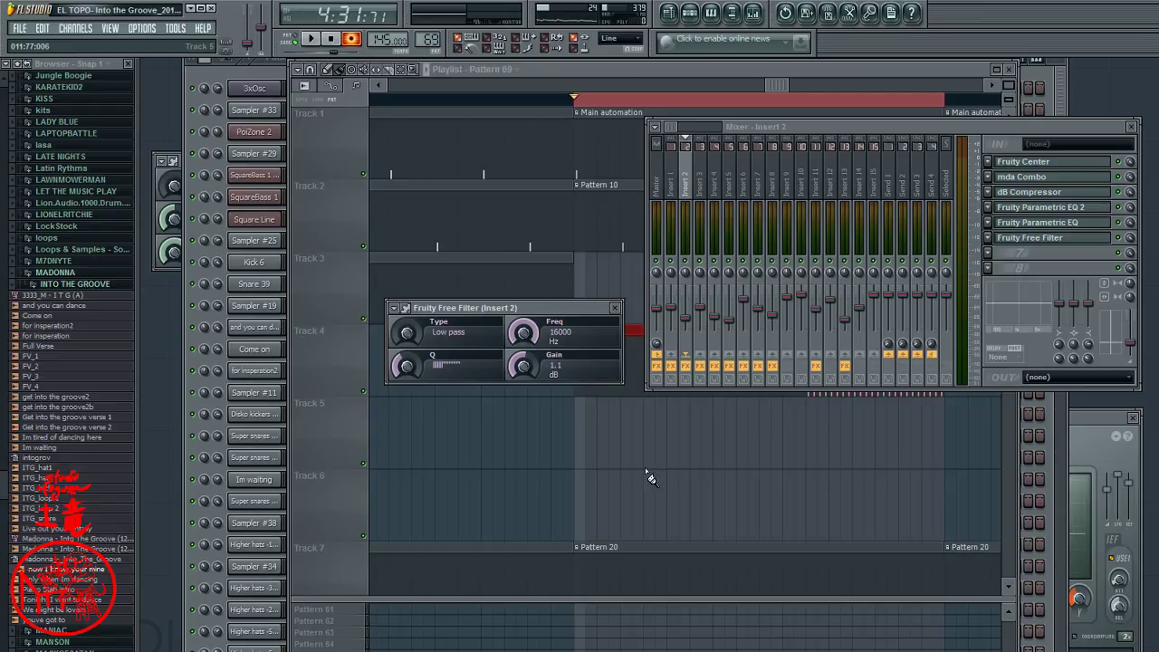
left_click(310, 40)
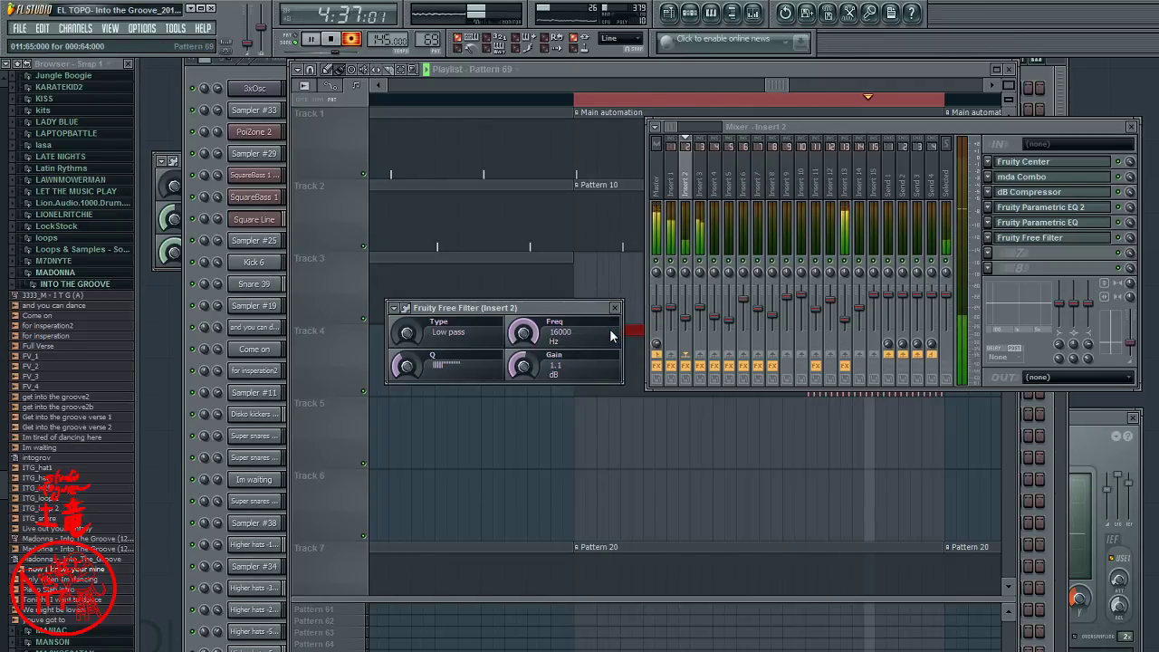
key("space")
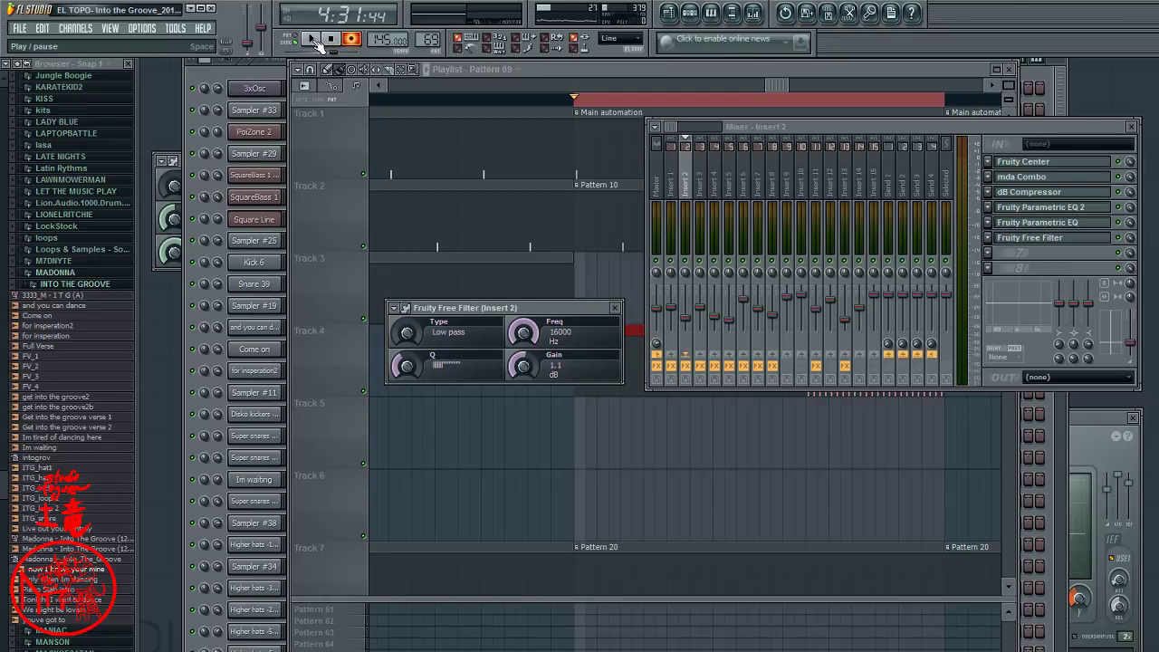
- Clear the playlist's loop selection and move the playback start to step 49 of bar 11, ahead of the Pattern 69 clip
left_click(576, 101)
left_click(577, 101)
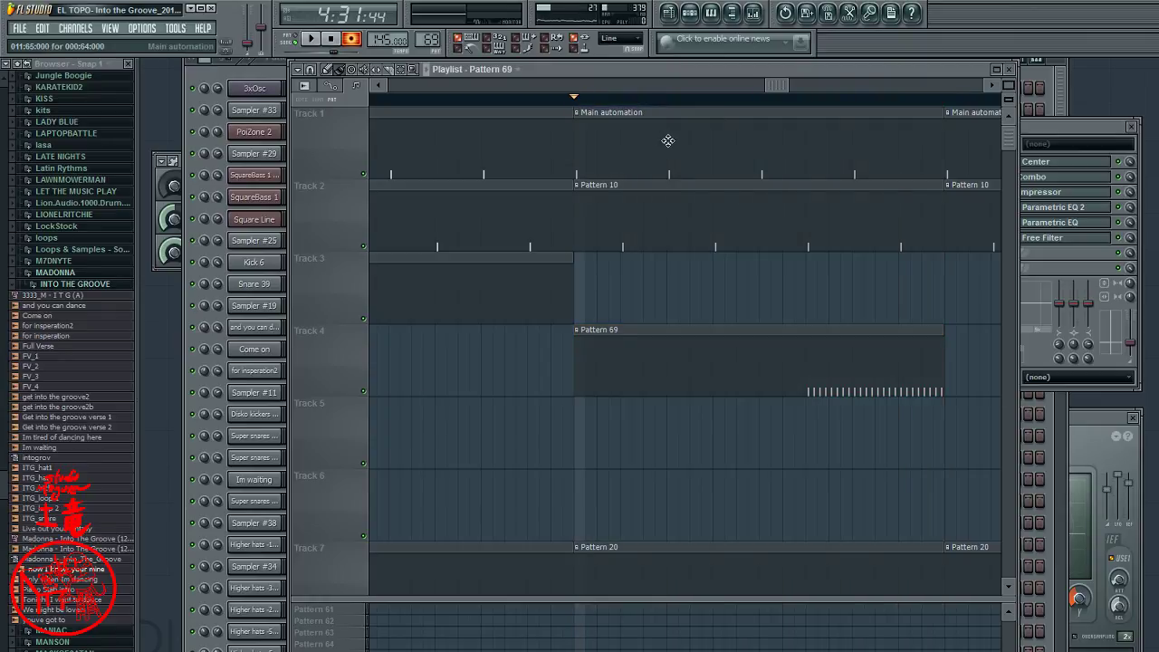
left_click(482, 99)
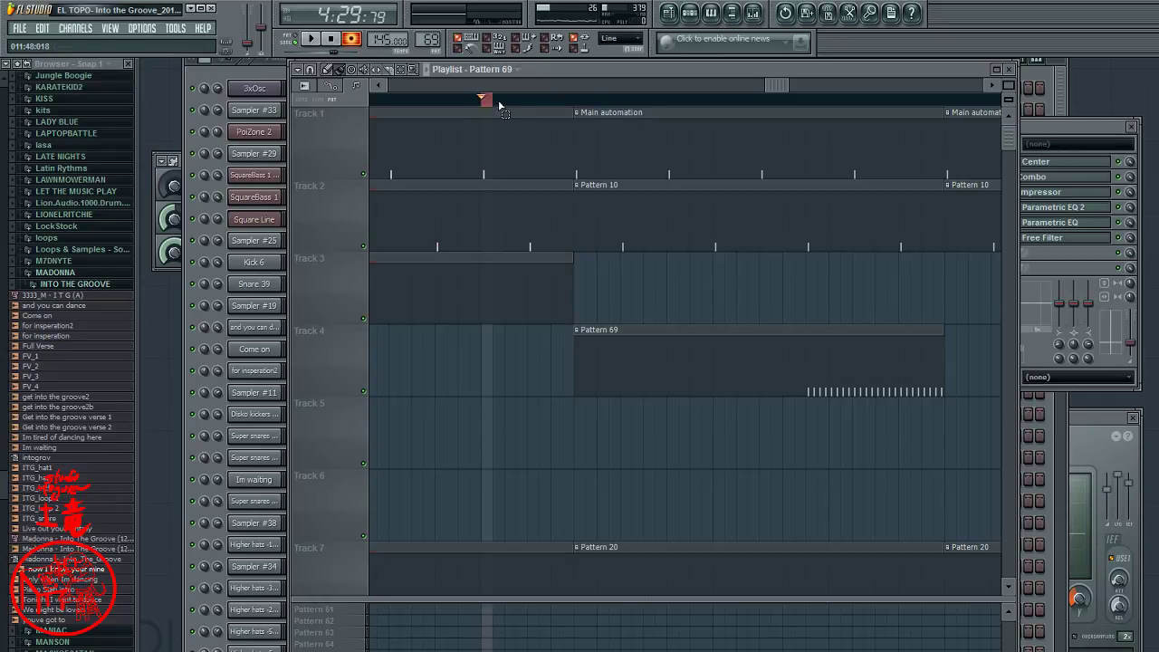
left_click_drag(498, 99, 1000, 114)
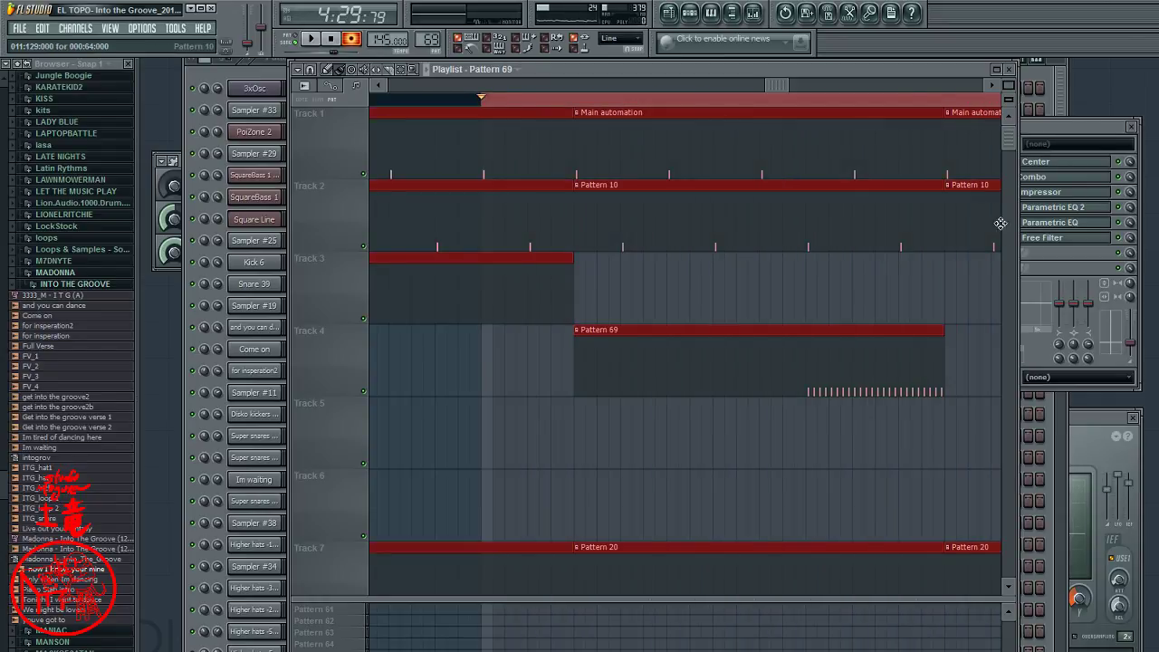
left_click(486, 107)
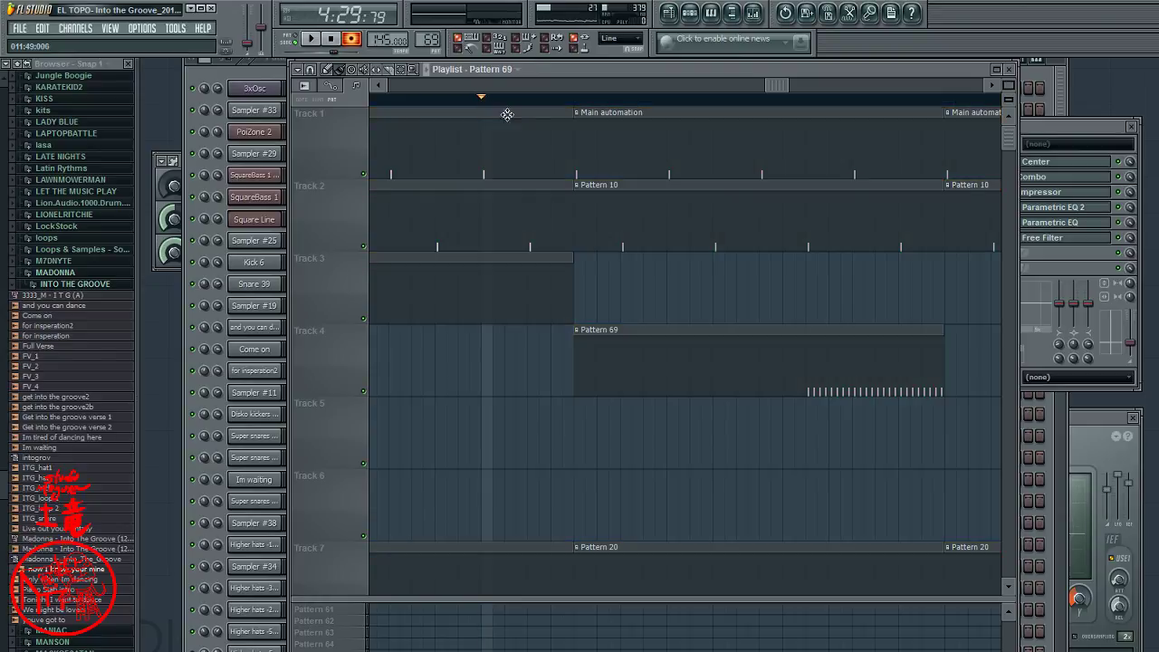
- Record a frequency sweep on Insert 2's Fruity Free Filter over the Pattern 69 clip, ending at 16000 Hz, and stop and disarm recording
left_click(1129, 232)
left_click(1030, 241)
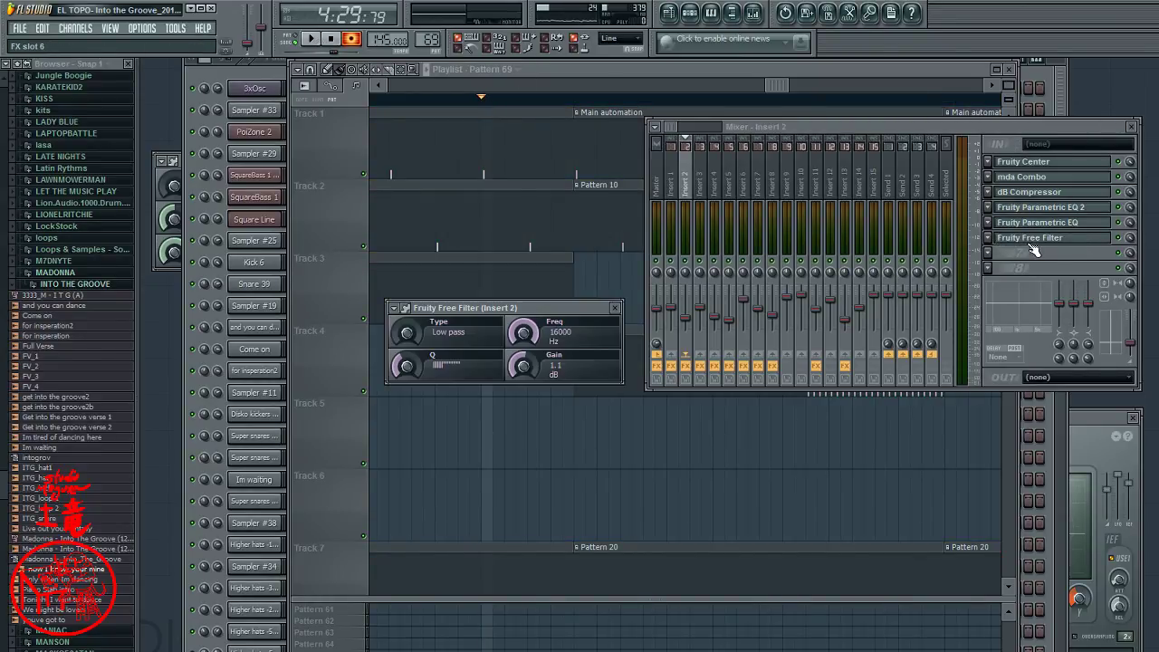
left_click(311, 40)
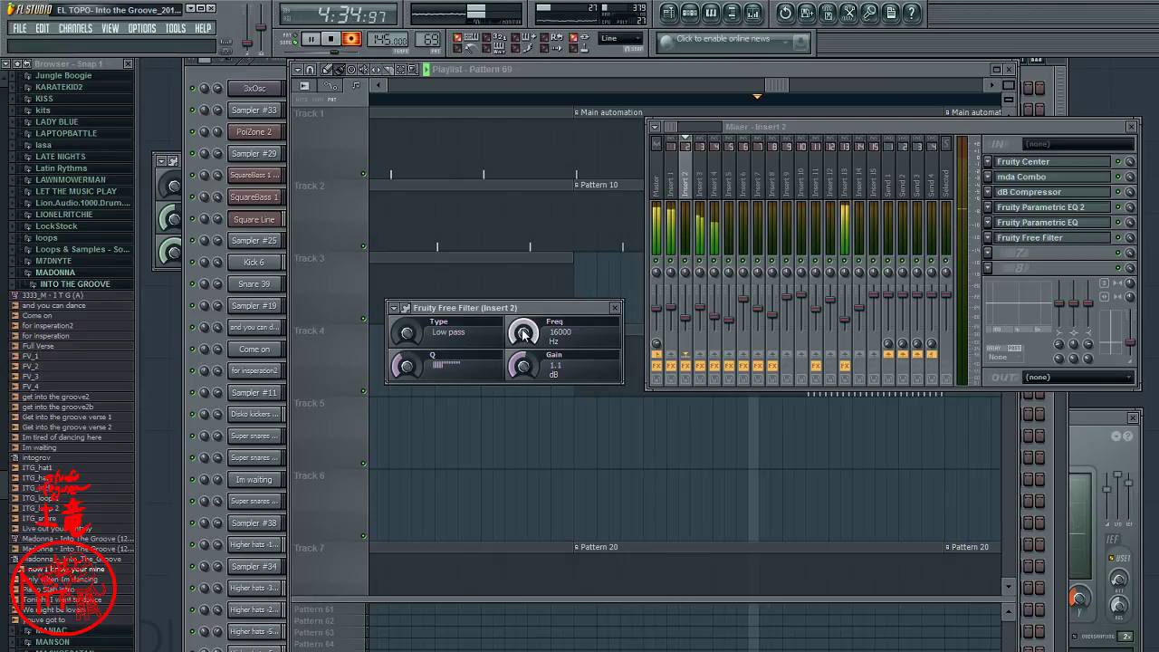
left_click_drag(523, 333, 475, 212)
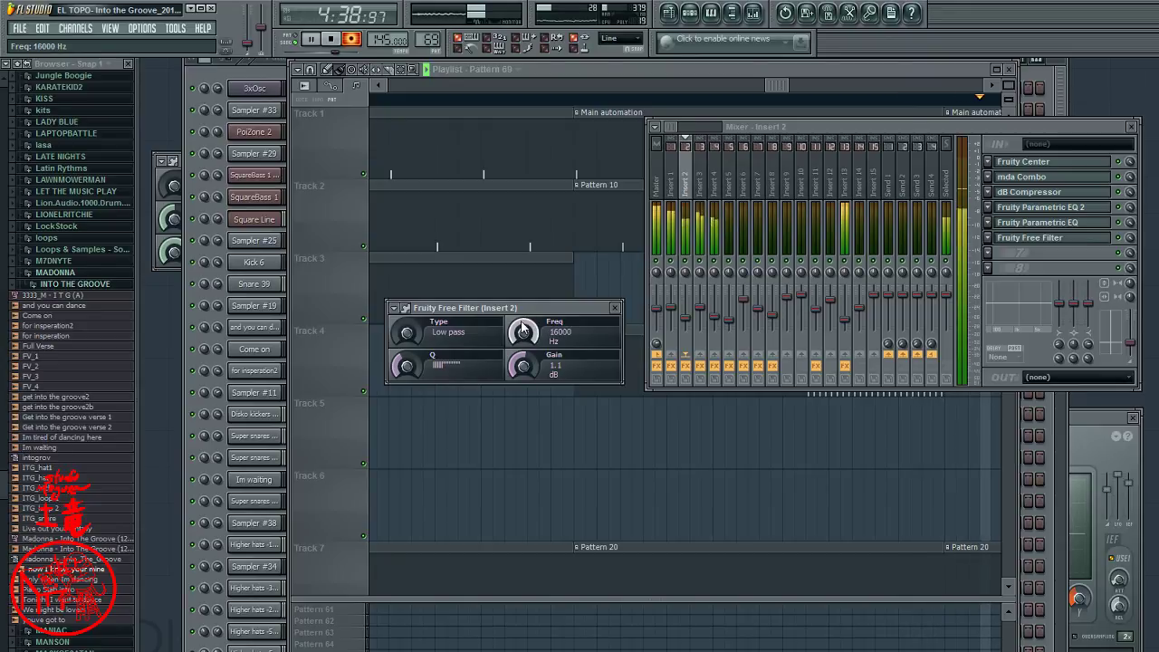
key("space")
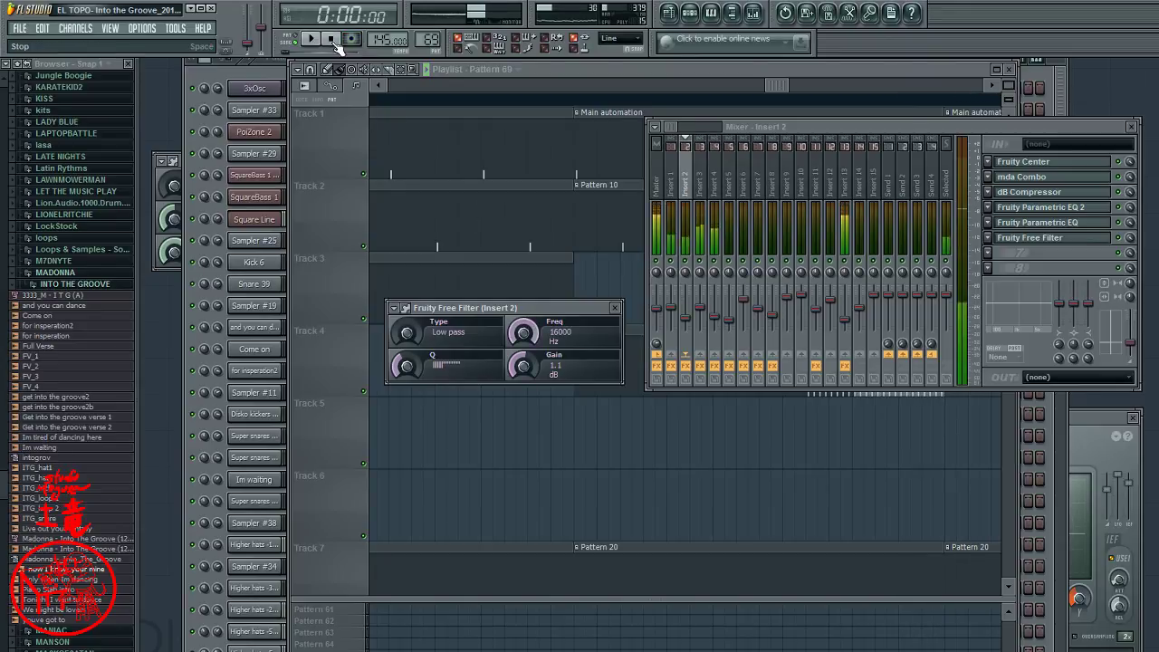
- Play the playlist from just before the Pattern 69 clip in bar 11 to review the recorded filter sweep, and stop playback
left_click(709, 69)
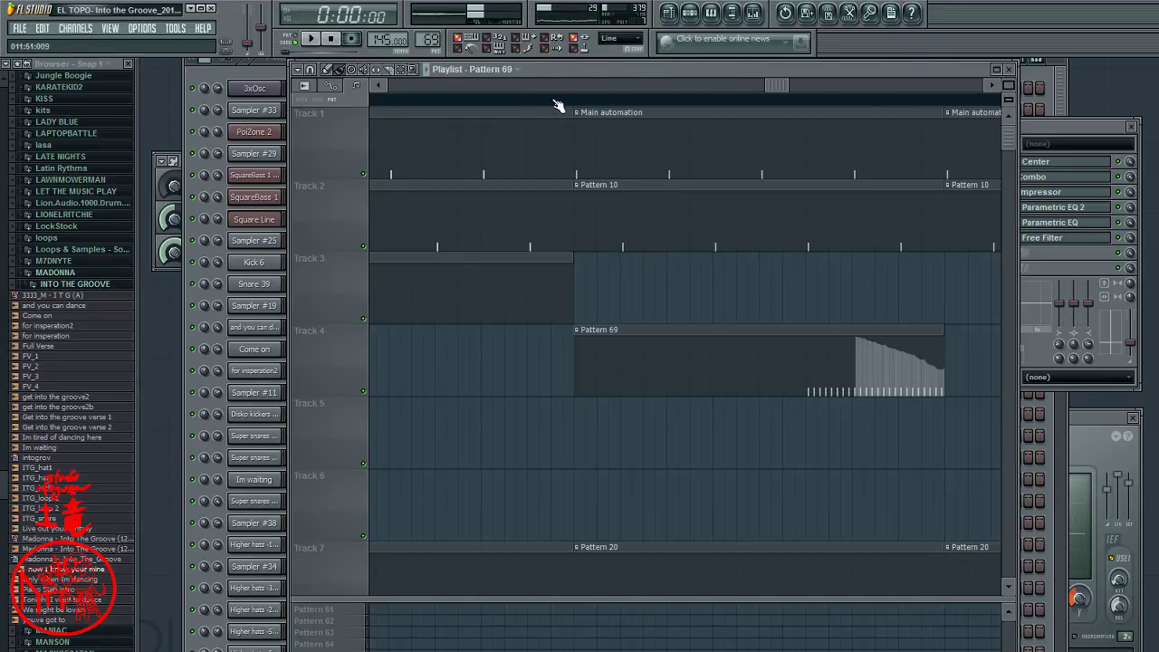
left_click(437, 99)
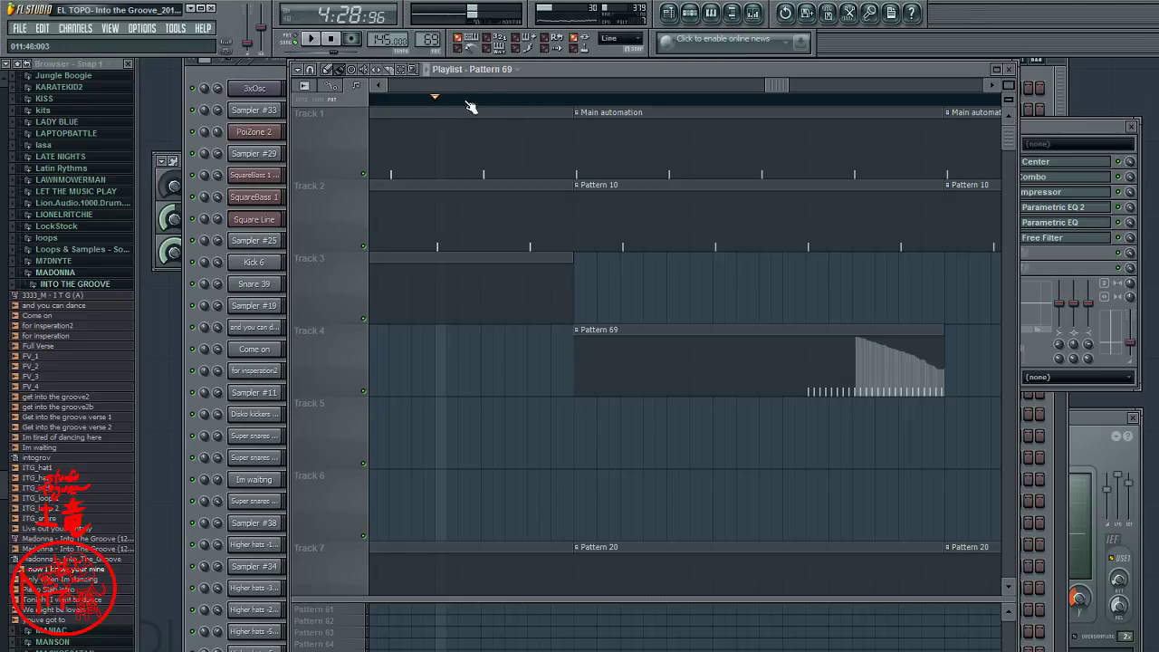
left_click(311, 42)
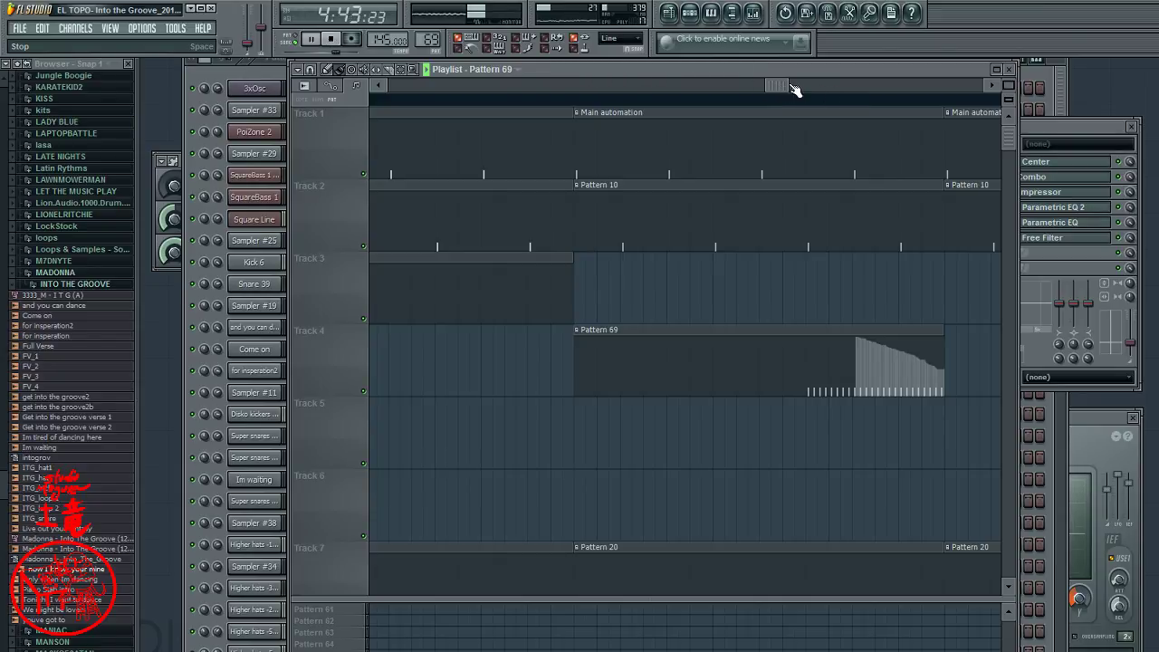
left_click(761, 85)
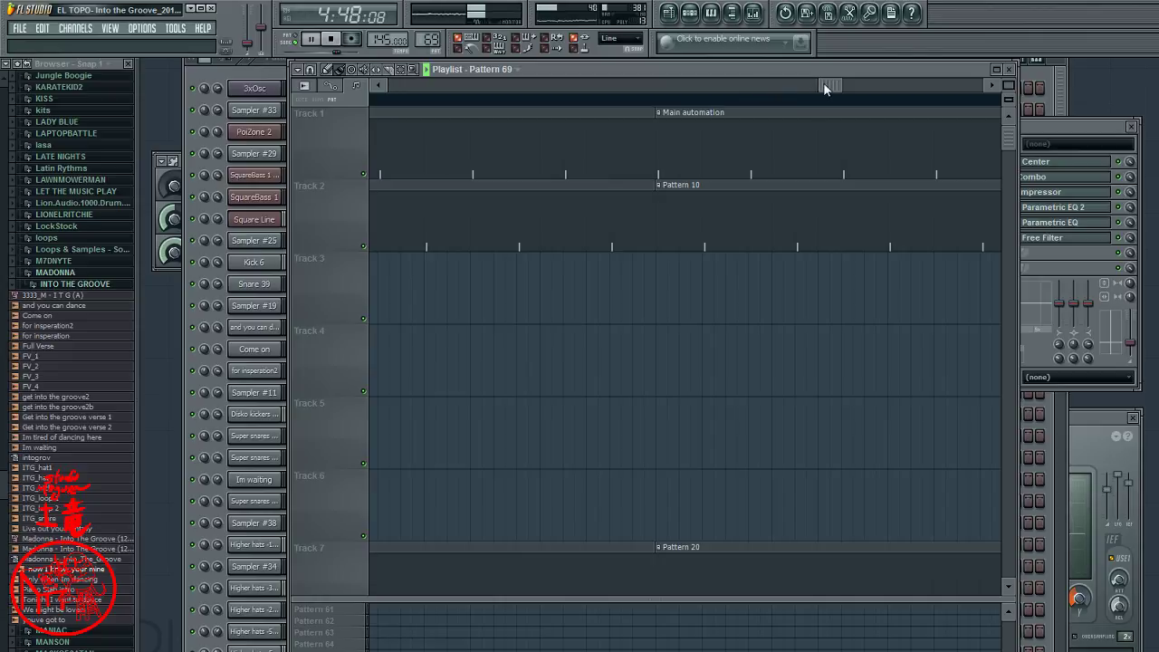
left_click_drag(822, 86, 780, 111)
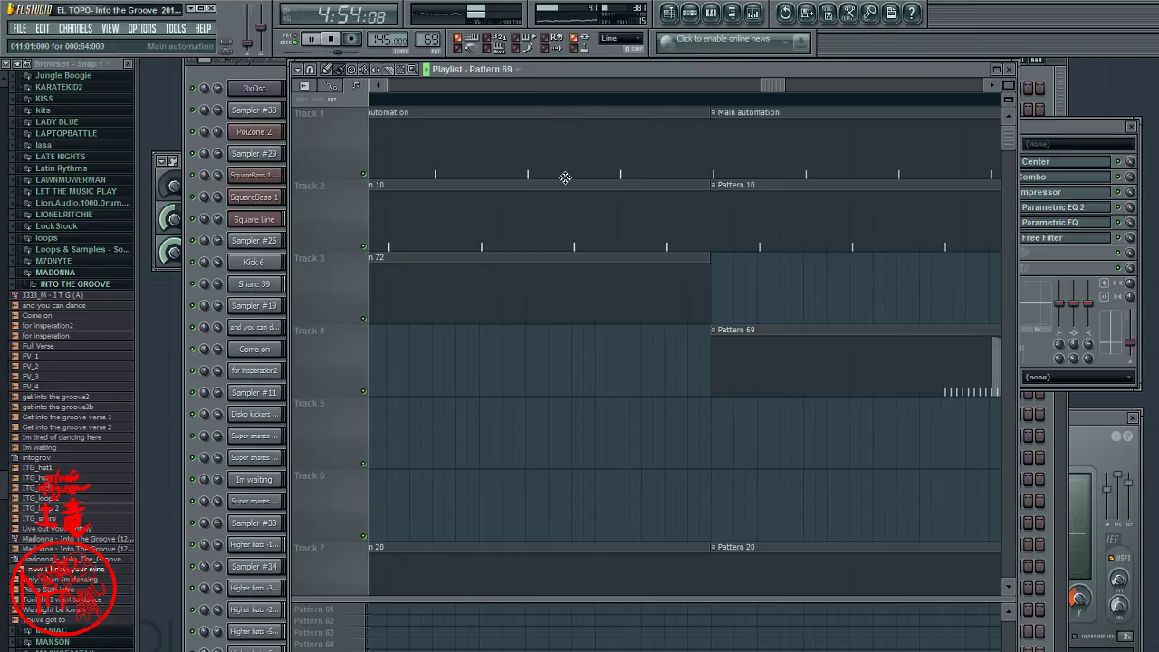
scroll(565, 177, "down", 1)
left_click_drag(769, 90, 646, 92)
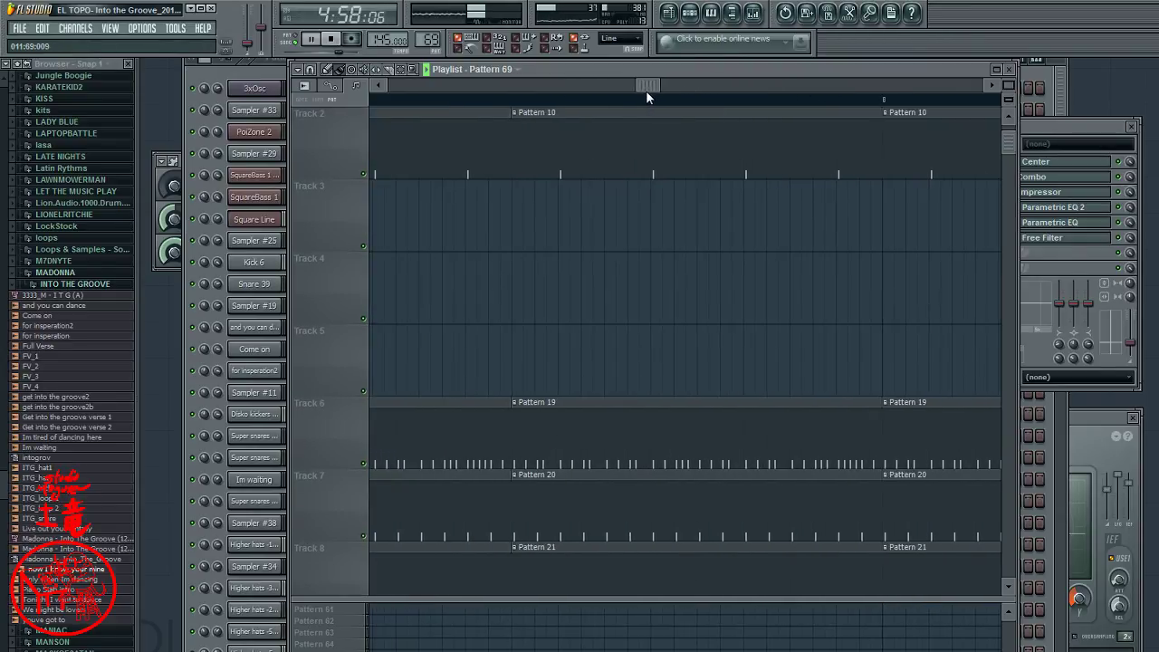
key("space")
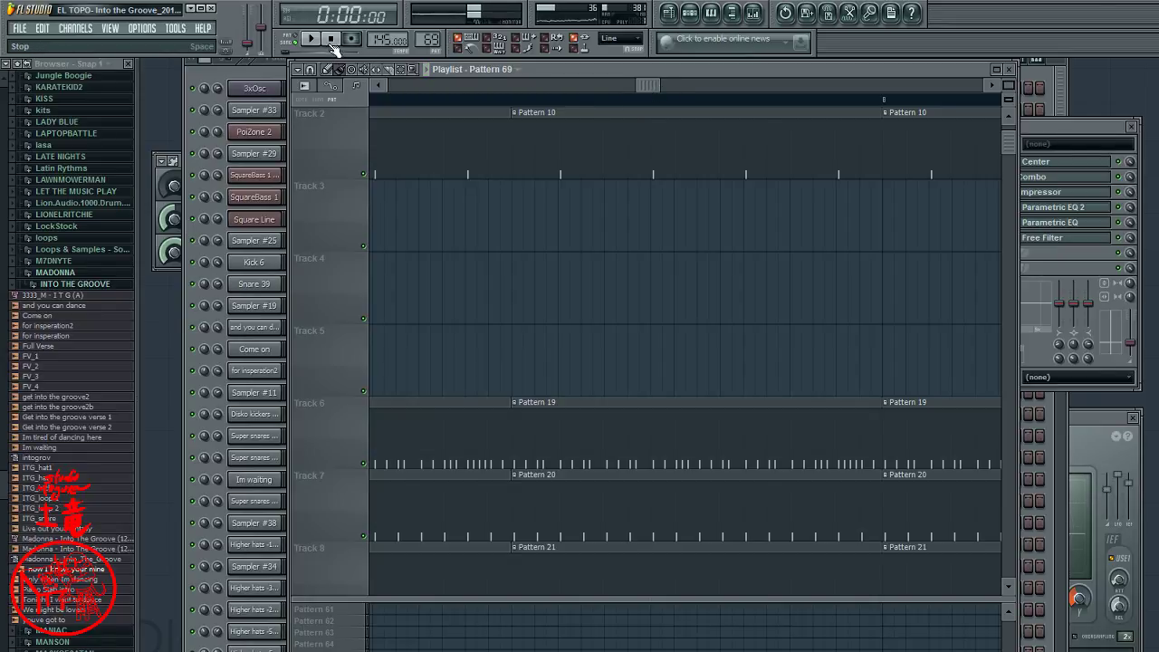
- Reopen Insert 2's Fruity Free Filter and play from the song's start to check its frequency
left_click(1072, 226)
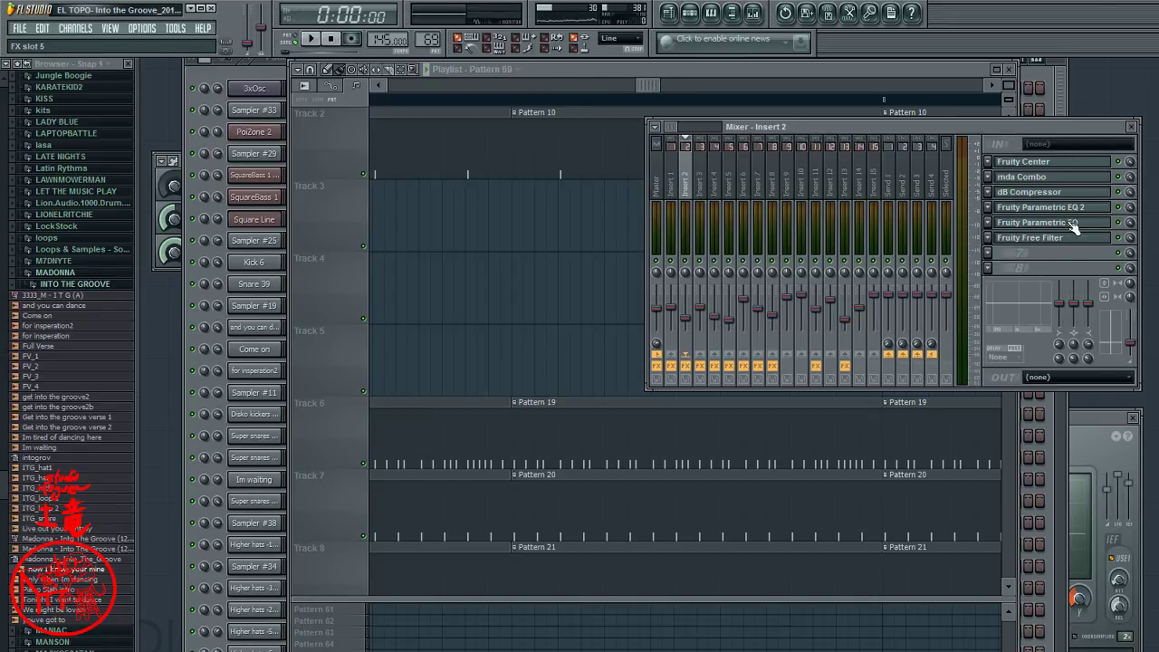
left_click(1061, 238)
key("space")
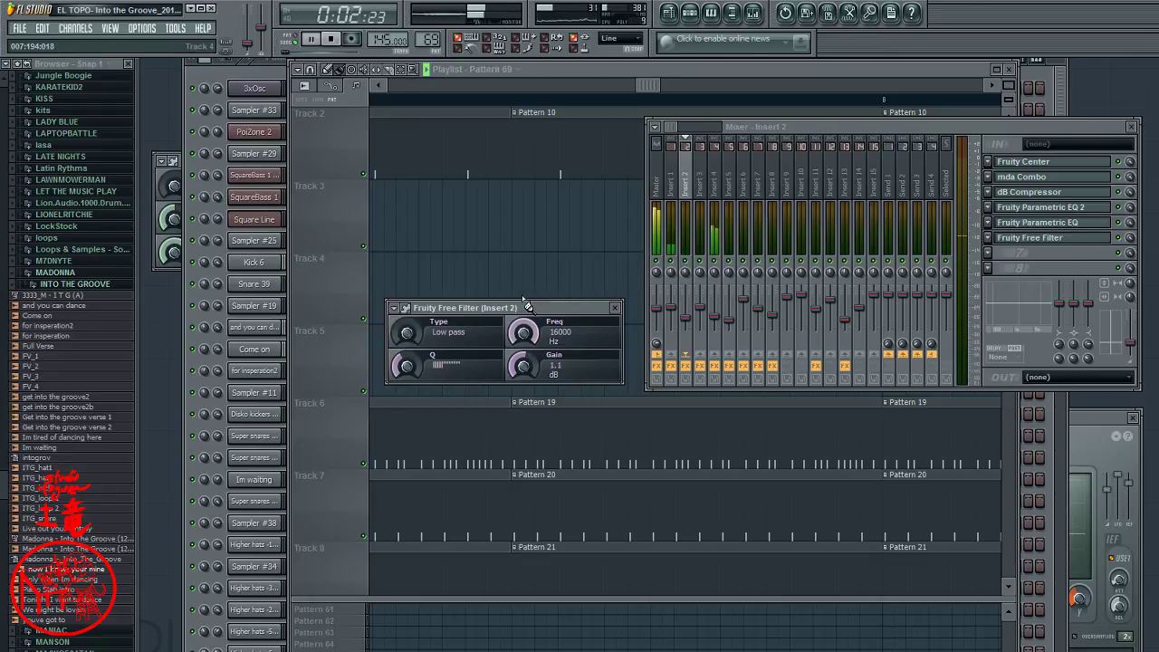
key("space")
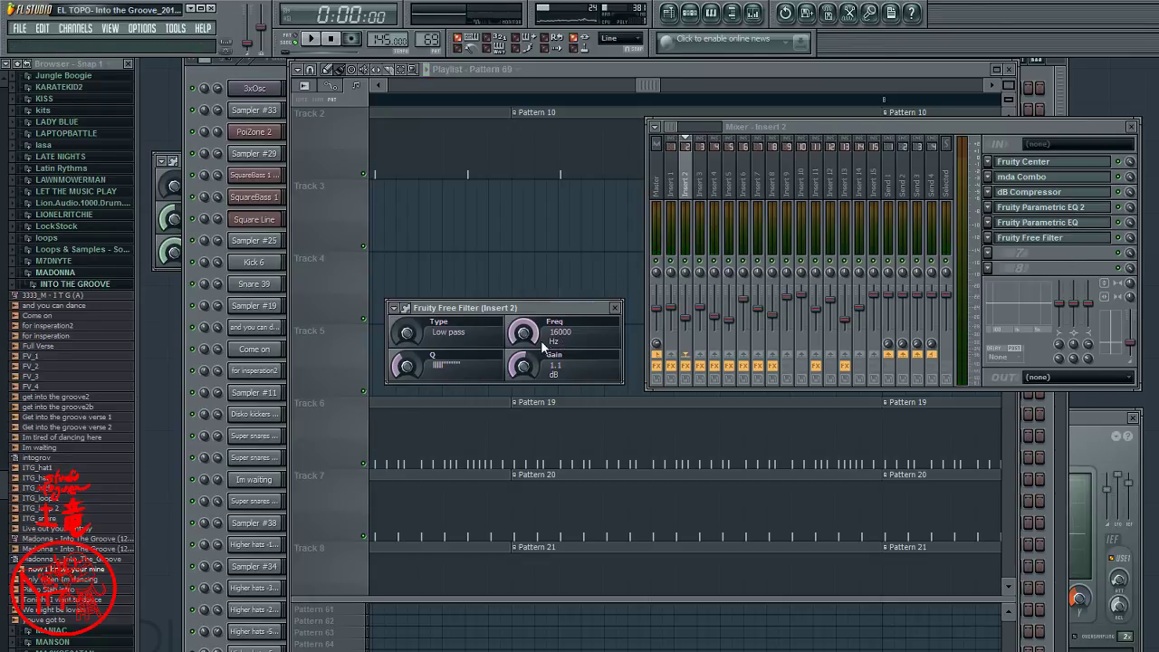
key("space")
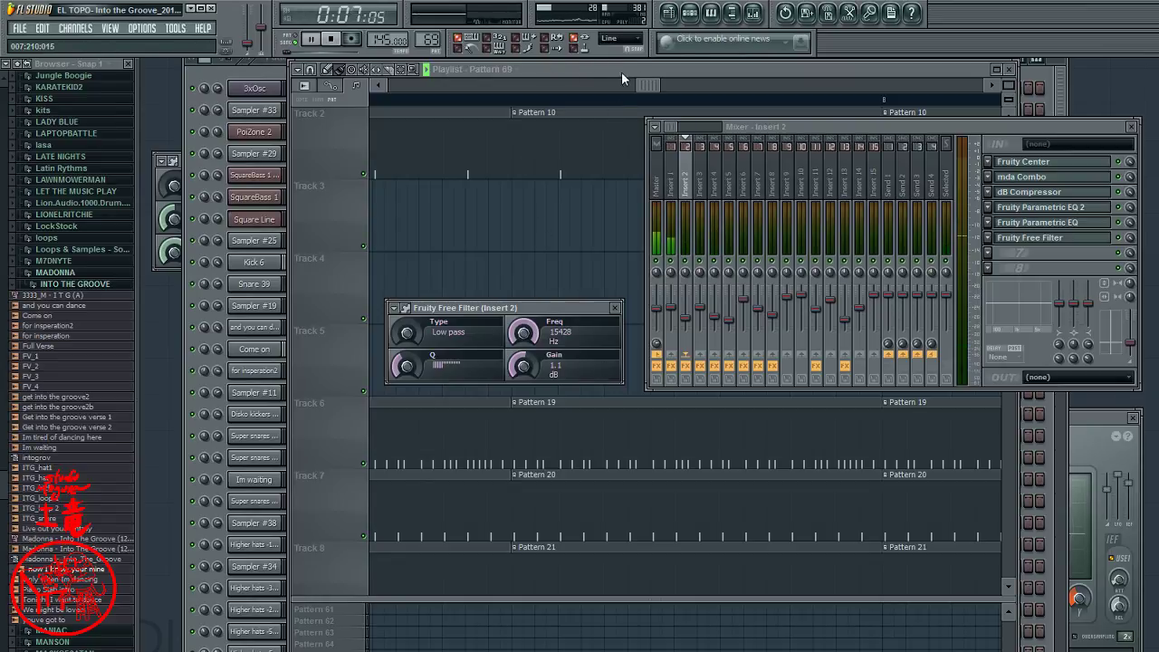
- Move playback into the Pattern 69 clip in bar 11 and watch the frequency of Insert 2's Fruity Free Filter
mouse_move(657, 84)
left_mouse_down()
mouse_move(709, 85)
mouse_move(645, 87)
mouse_move(661, 87)
left_mouse_up()
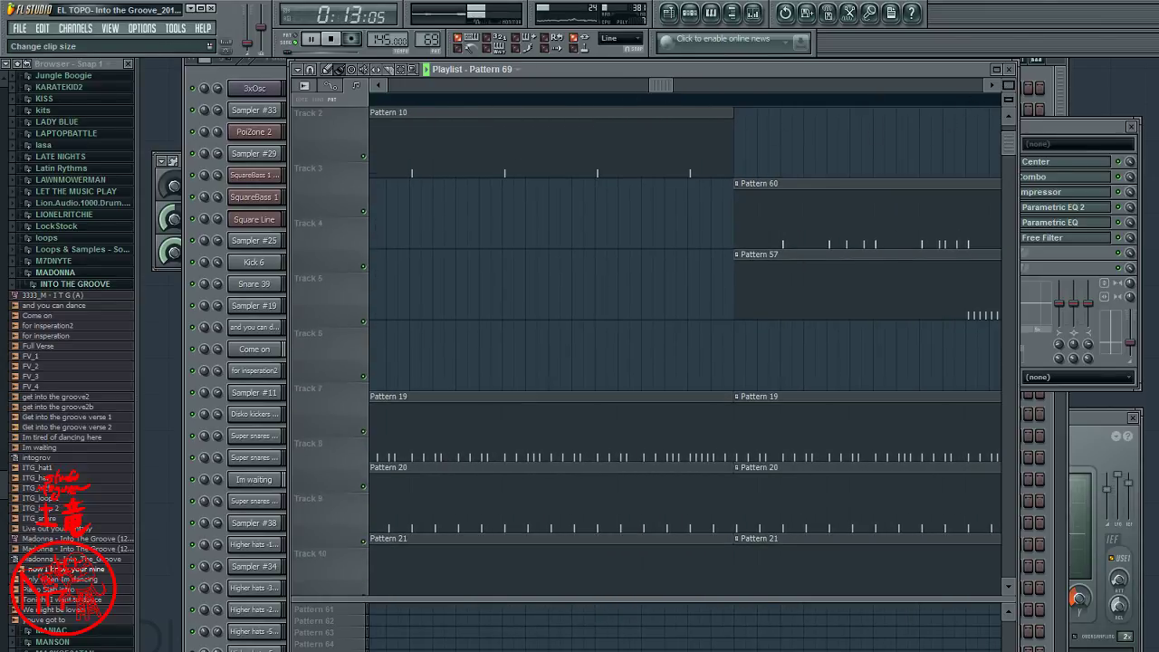
scroll(688, 344, "down", 3)
scroll(688, 344, "down", 3)
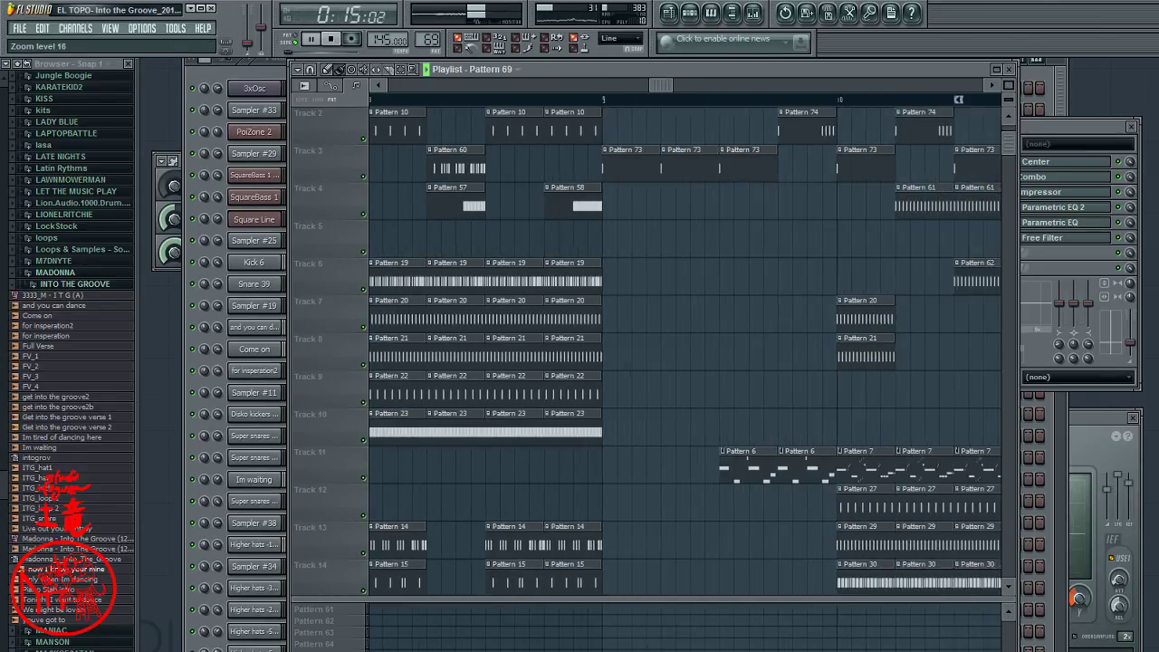
scroll(1009, 84, "down", 1)
scroll(1009, 83, "down", 3)
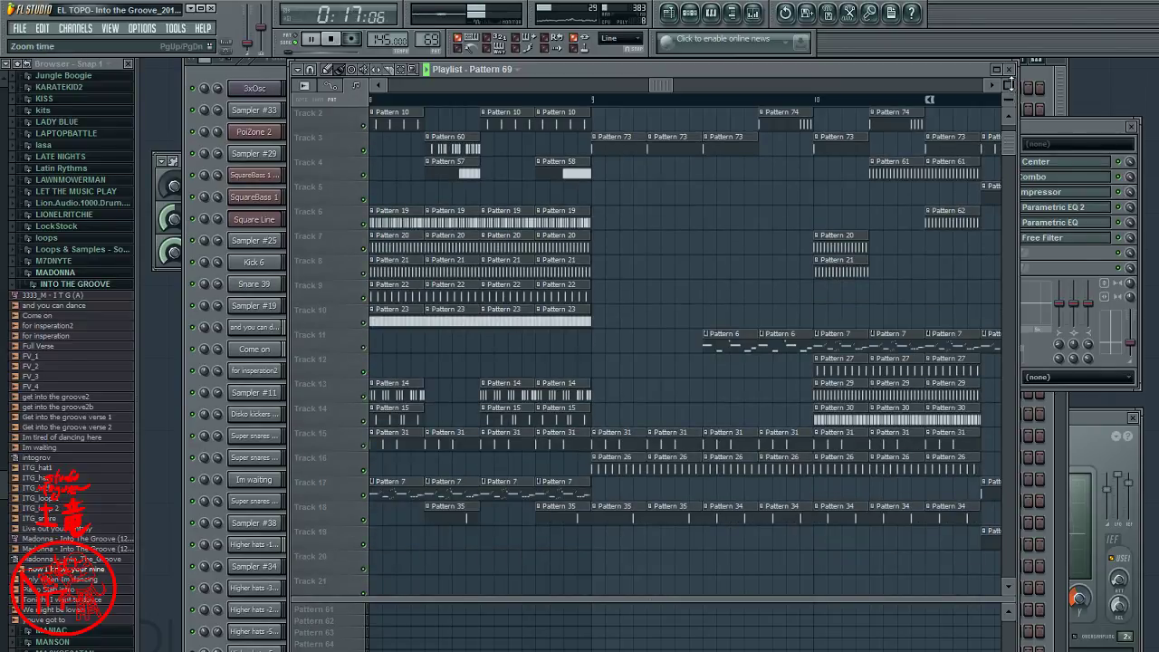
scroll(701, 91, "down", 4)
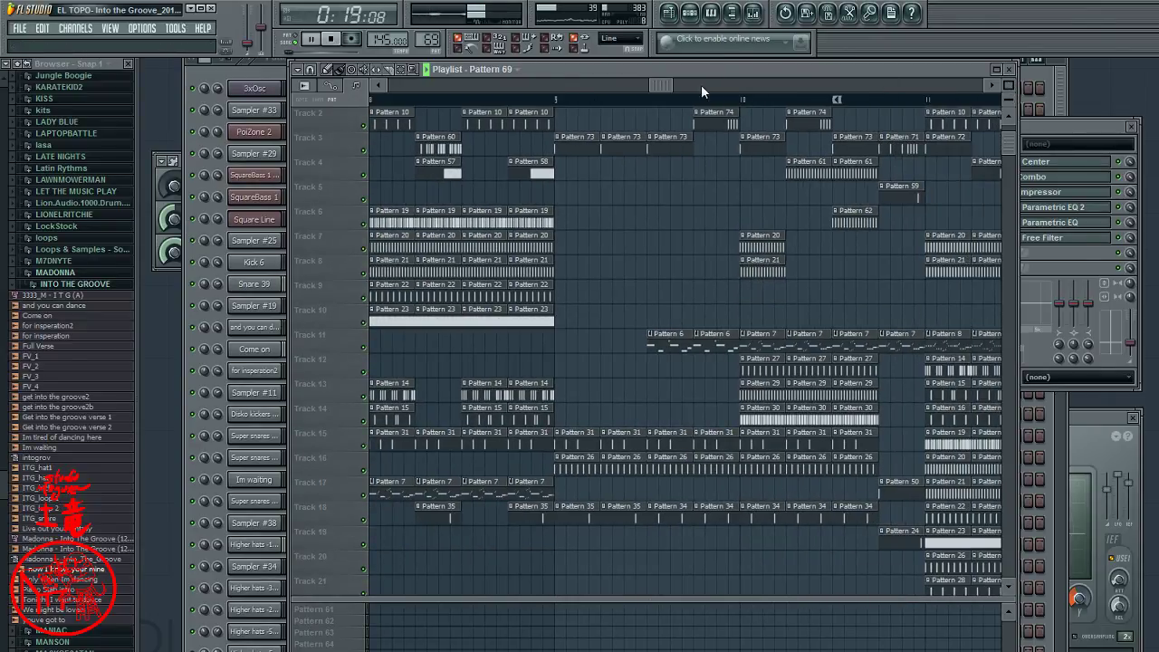
left_click_drag(674, 85, 747, 136)
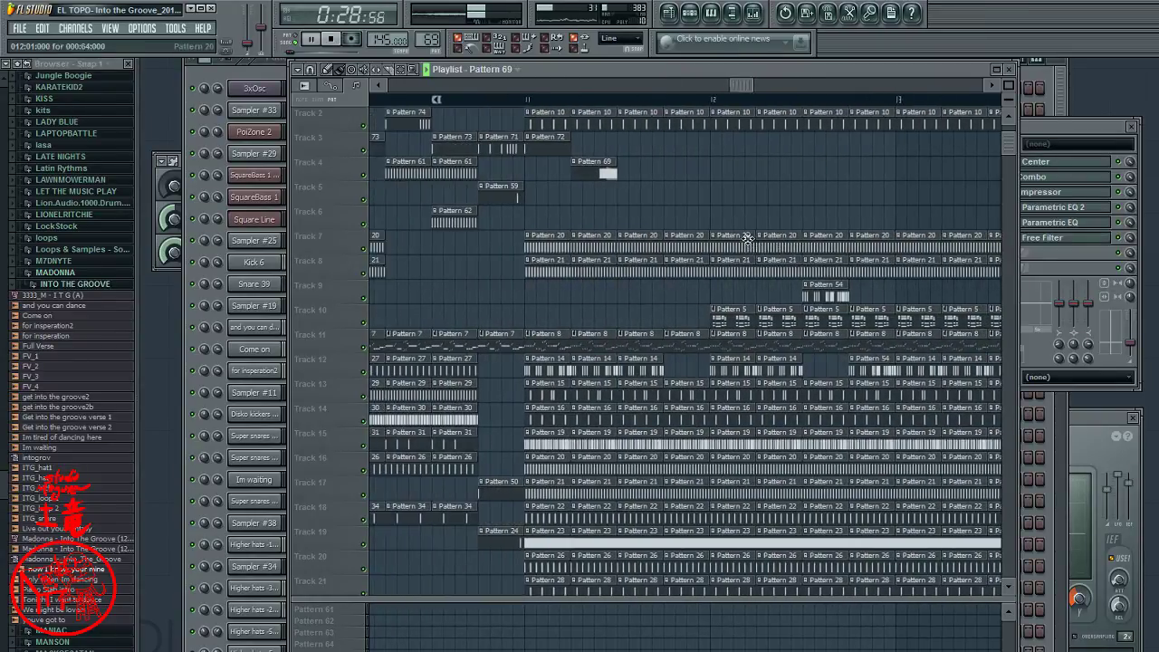
left_click(601, 98)
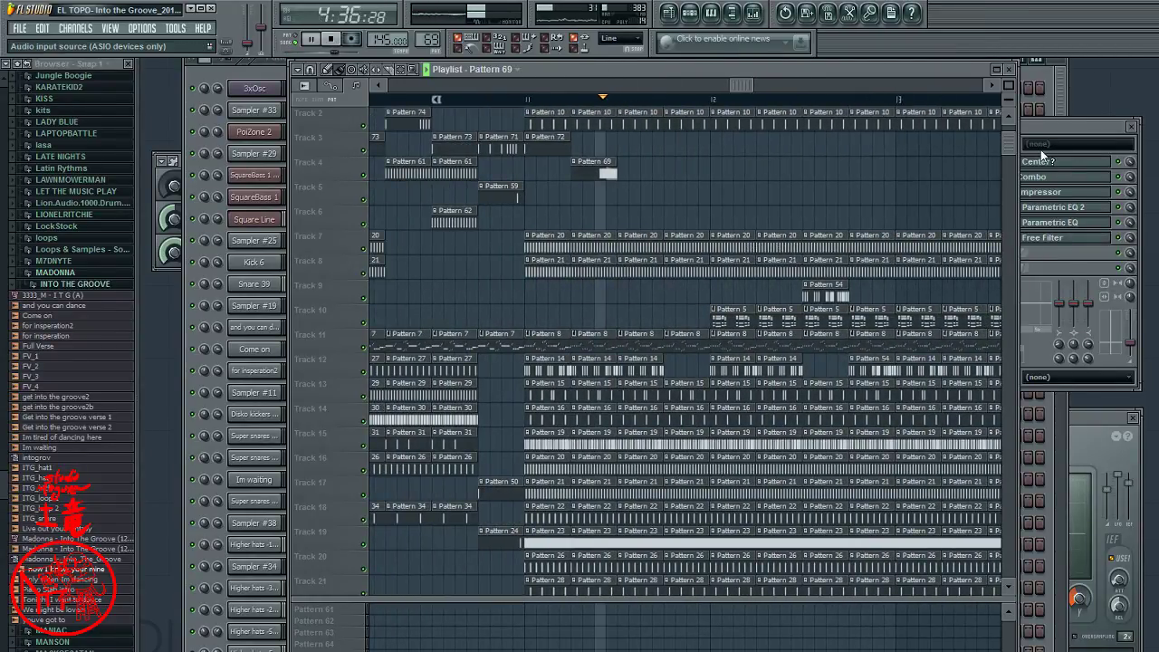
left_click(1052, 240)
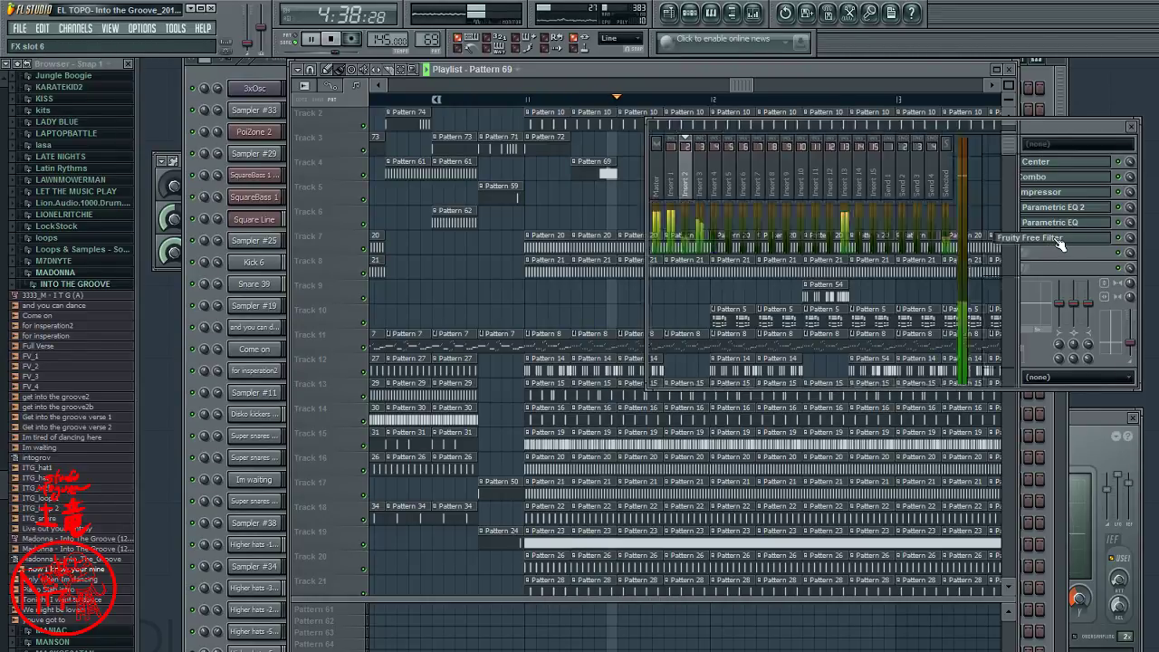
left_click(1059, 239)
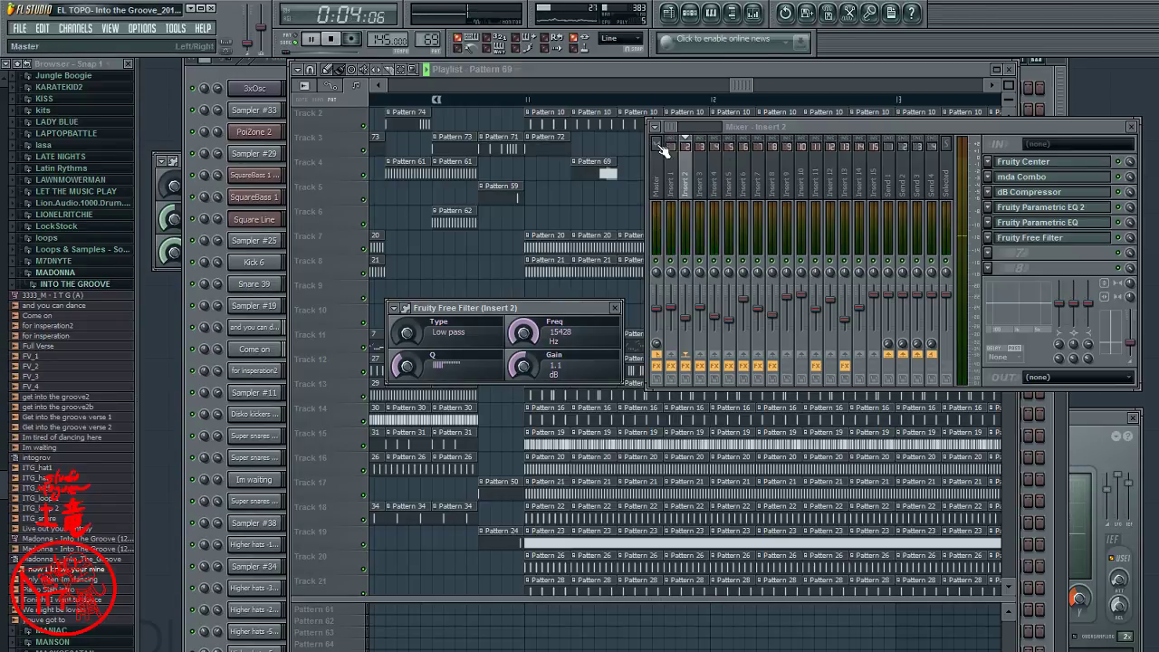
- Replay from the start of bar 11 and monitor Insert 2's filter frequency through the Pattern 69 sweep
left_click(1023, 238)
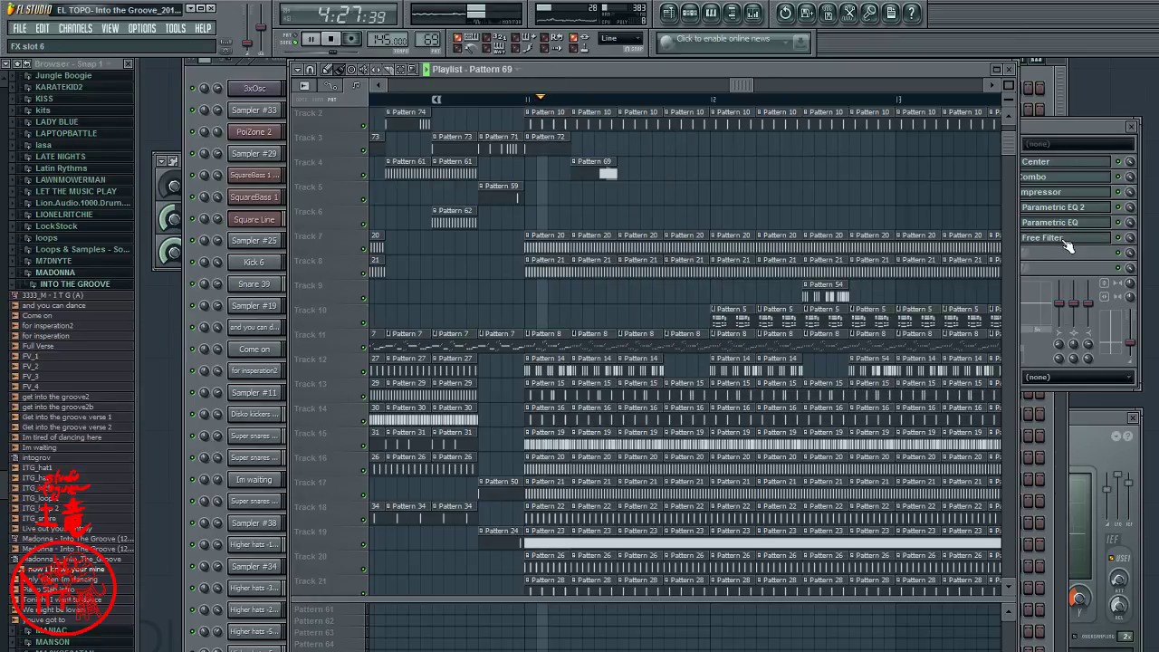
left_click(1064, 239)
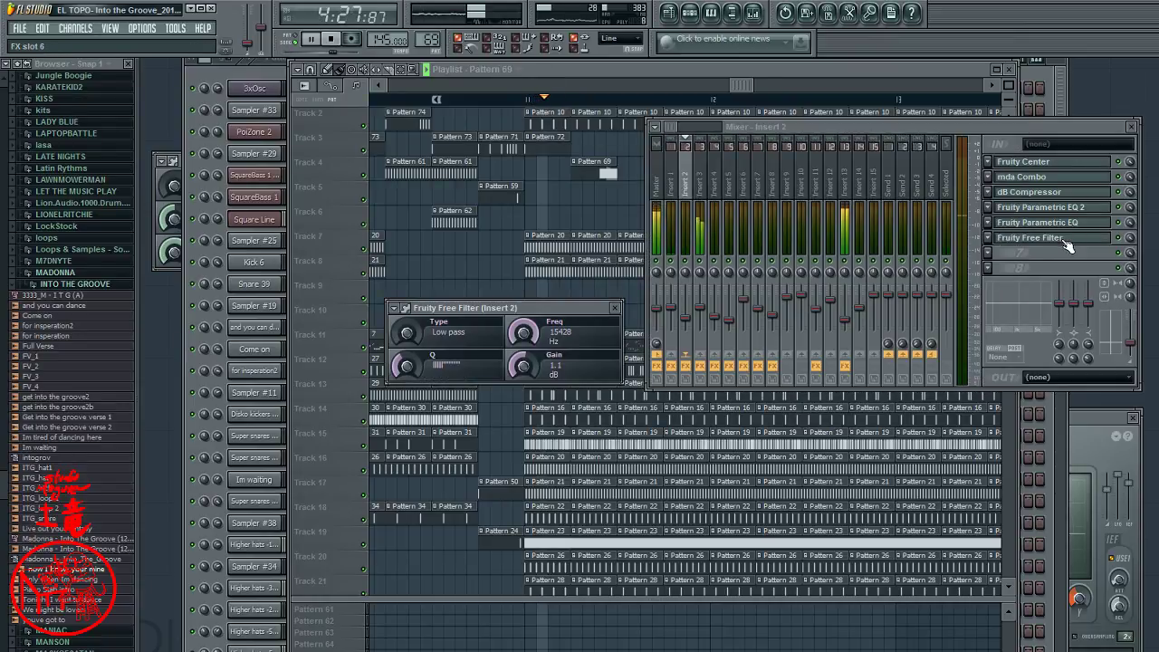
left_click(1064, 239)
left_click(1064, 239)
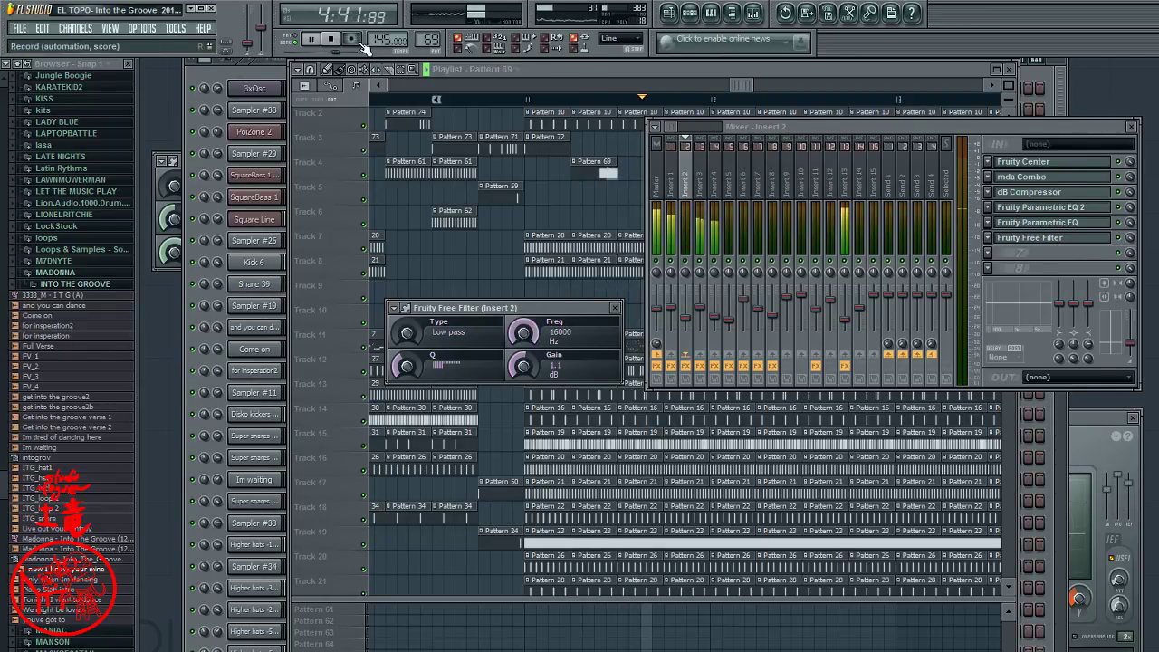
- Let playback run back to the song's start, check Insert 2's Fruity Free Filter frequency there, and stop playback
left_click(723, 69)
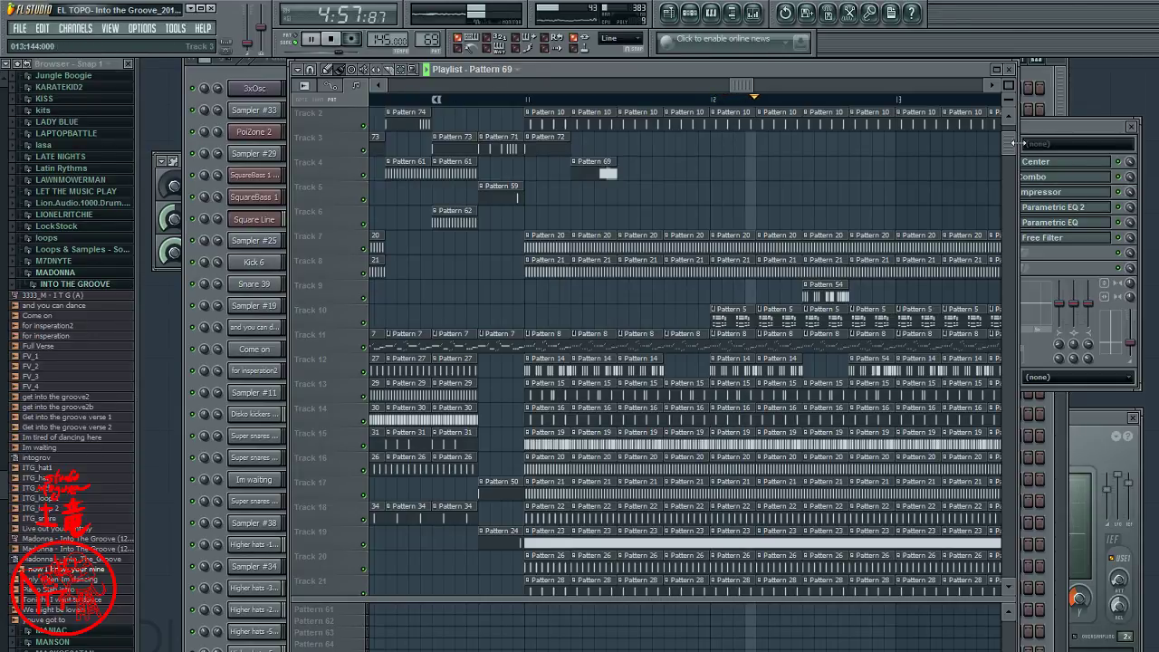
left_click(1052, 129)
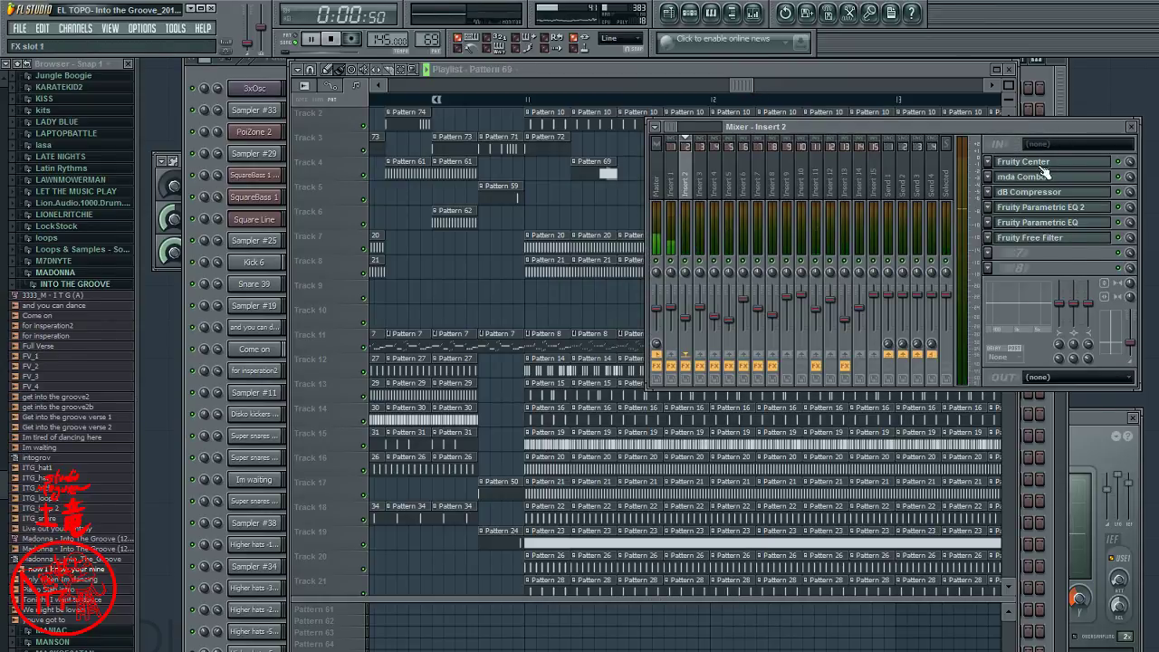
left_click(1061, 238)
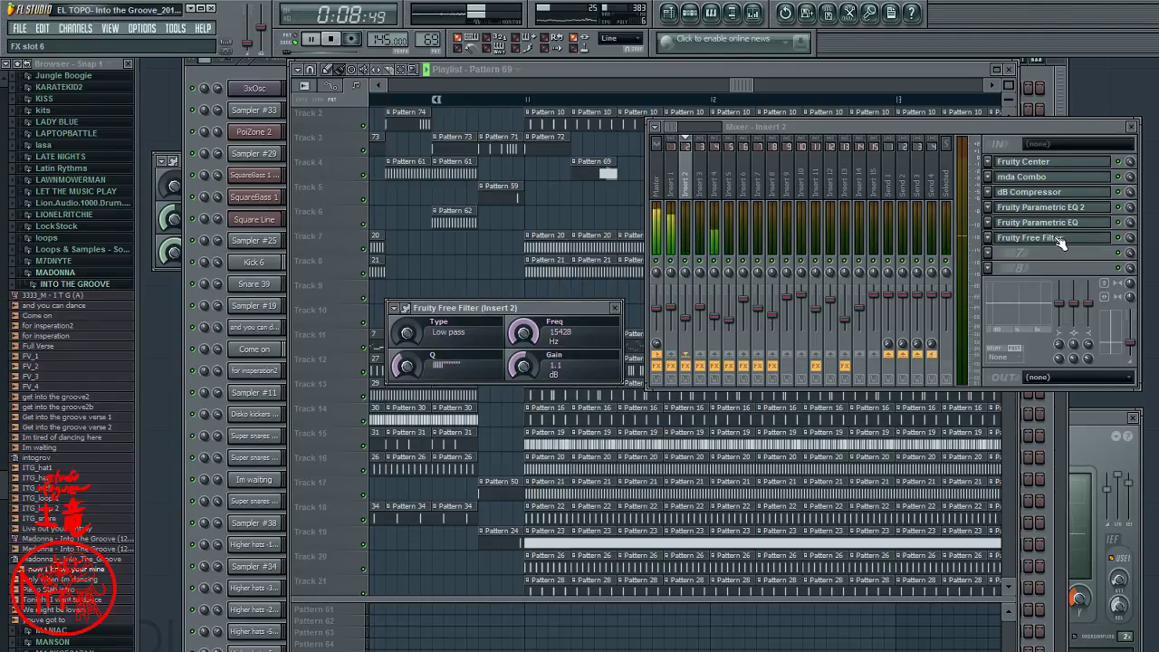
key("space")
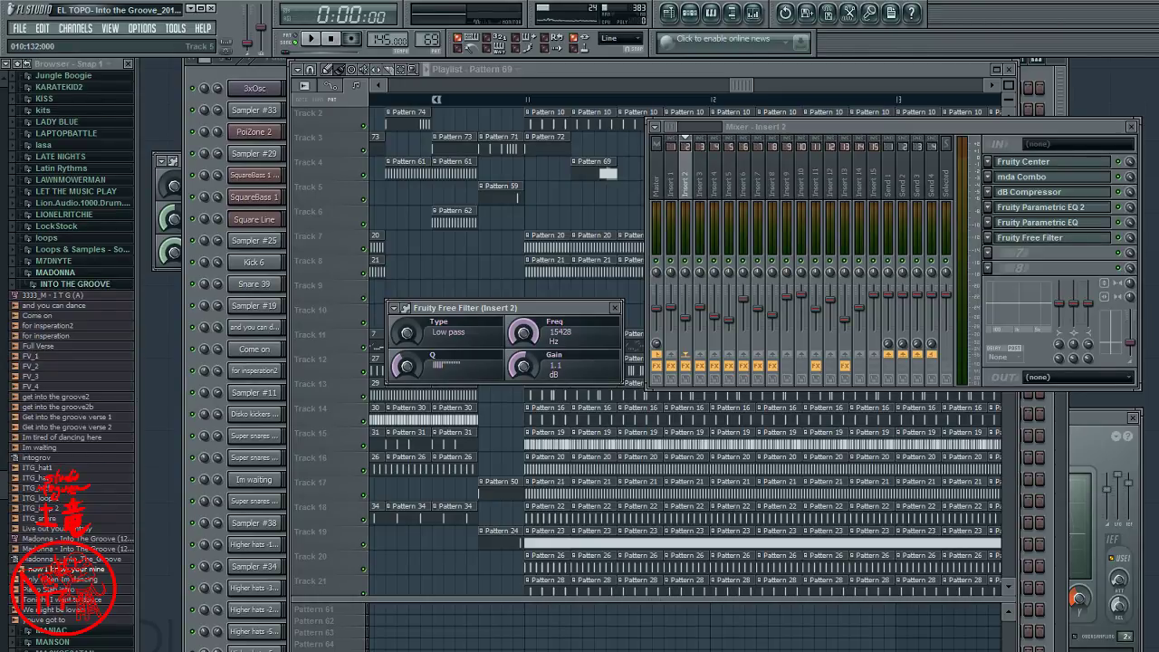
- Play the song and move playback back to the start of bar 9, where the first Pattern 73 clip begins
left_click(311, 38)
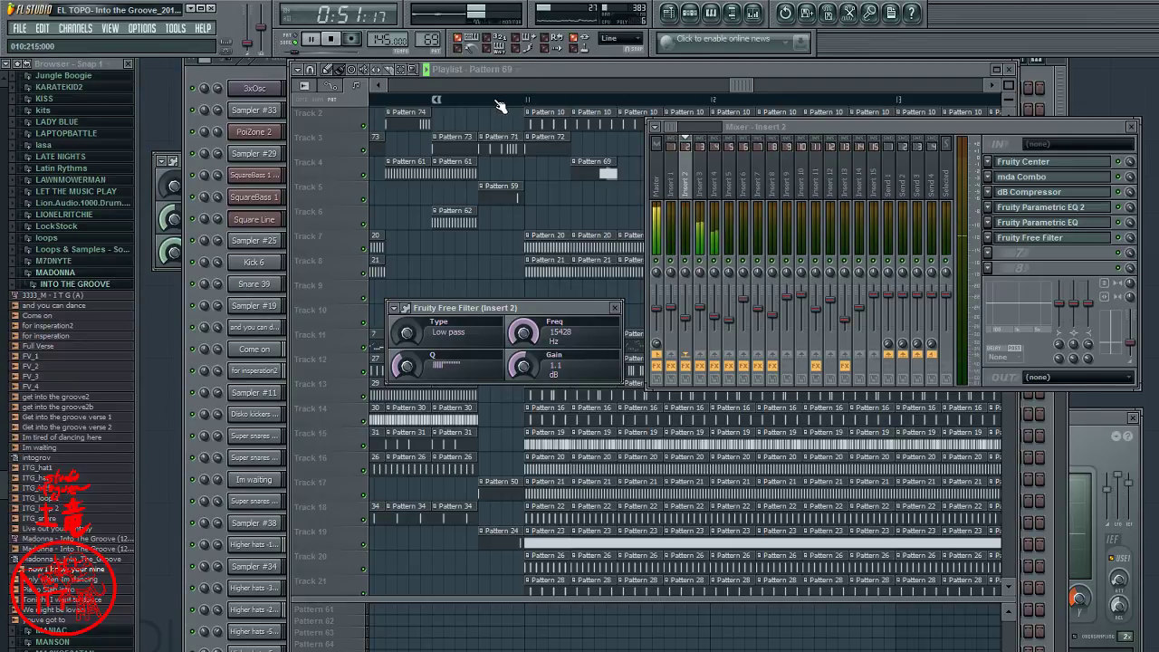
left_click(456, 100)
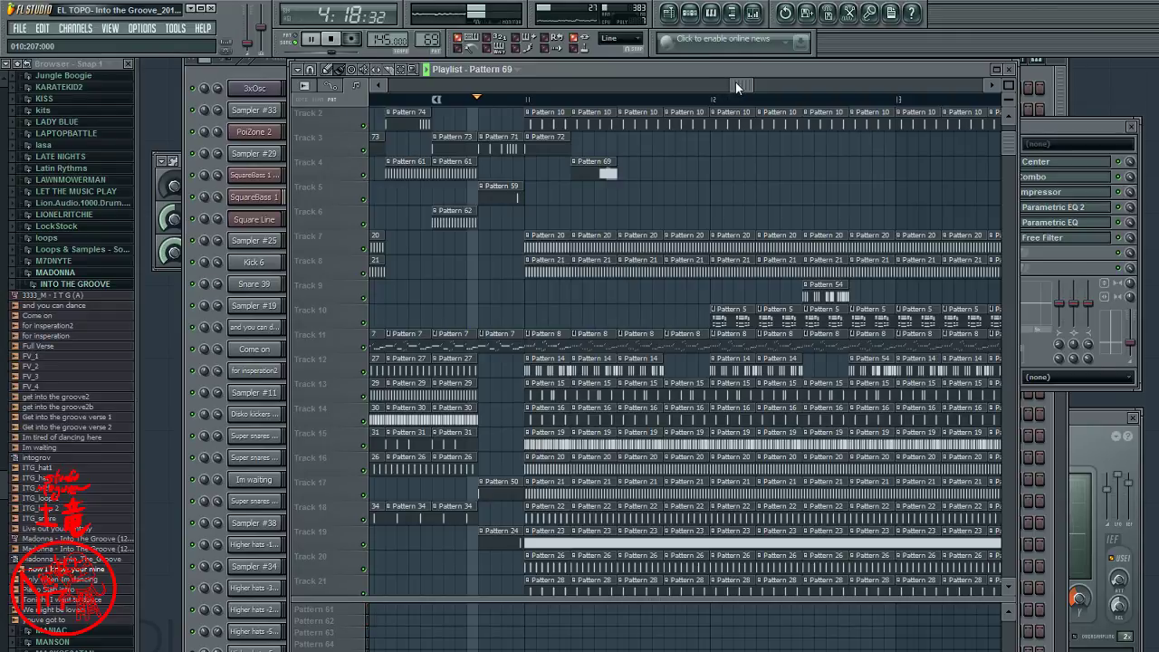
left_click_drag(734, 82, 647, 77)
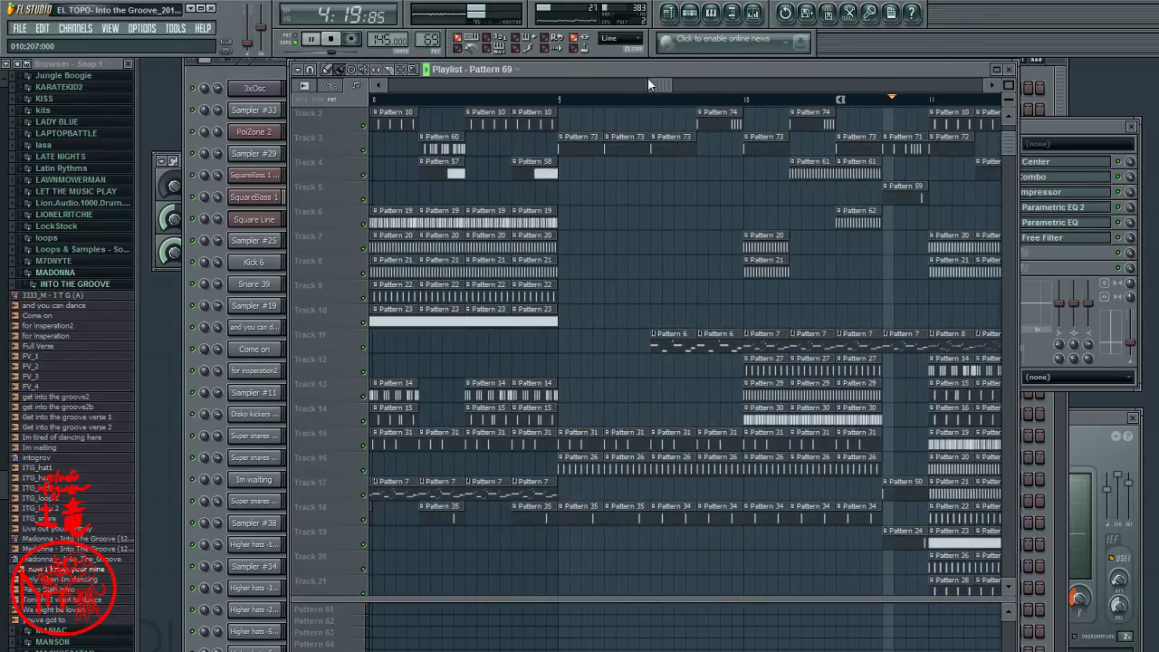
left_click(559, 98)
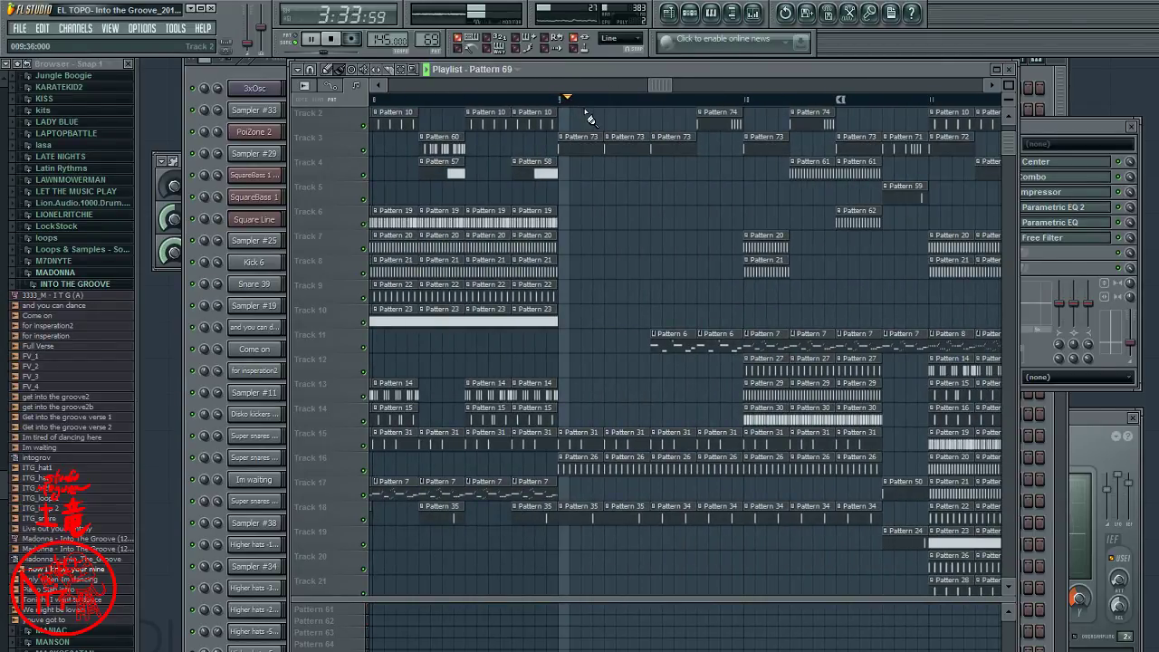
- Open Insert 8's Fruity Parametric EQ 2 and Fruity Parametric EQ, and flatten all band levels of the Fruity Parametric EQ
left_click(1041, 131)
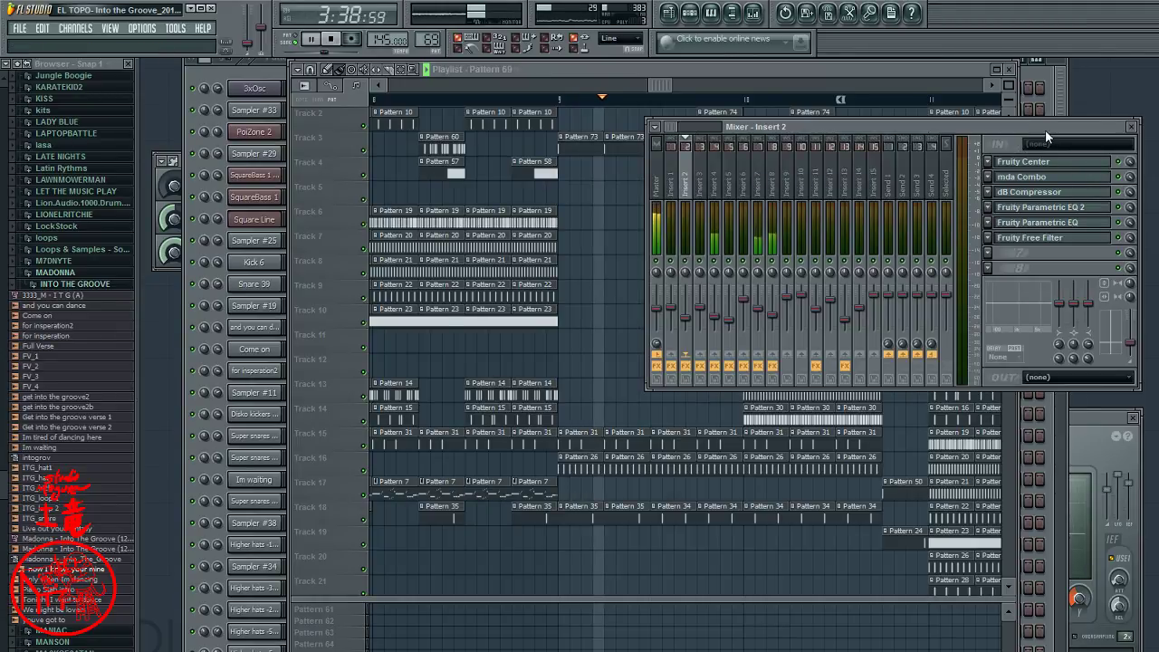
left_click(770, 177)
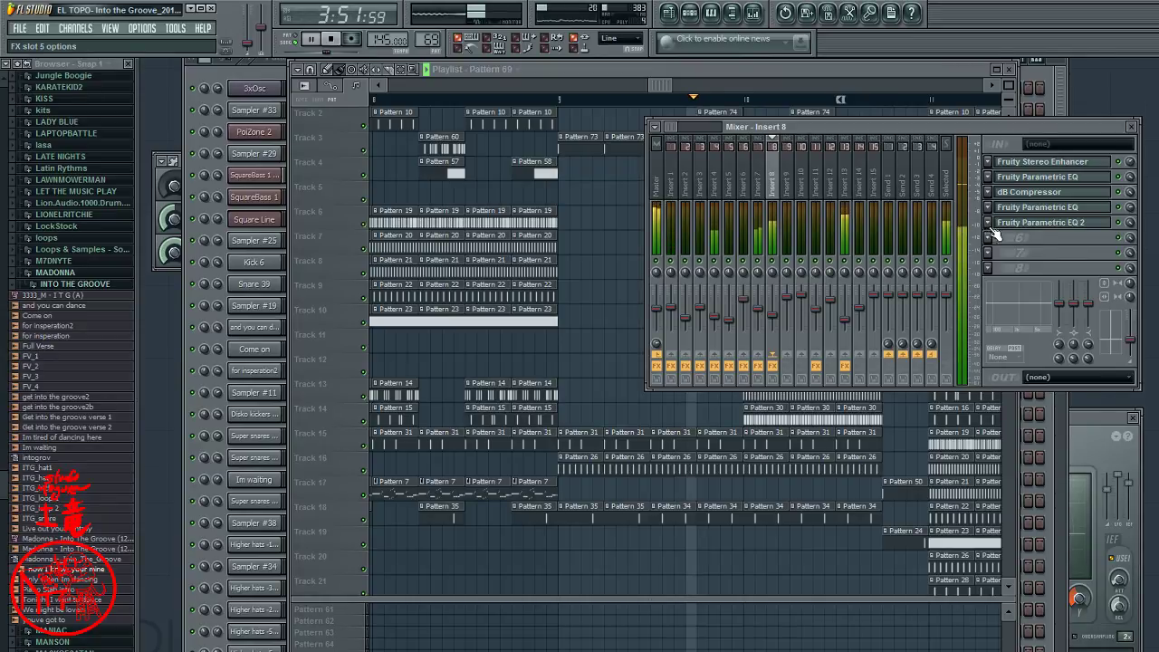
left_click(1068, 226)
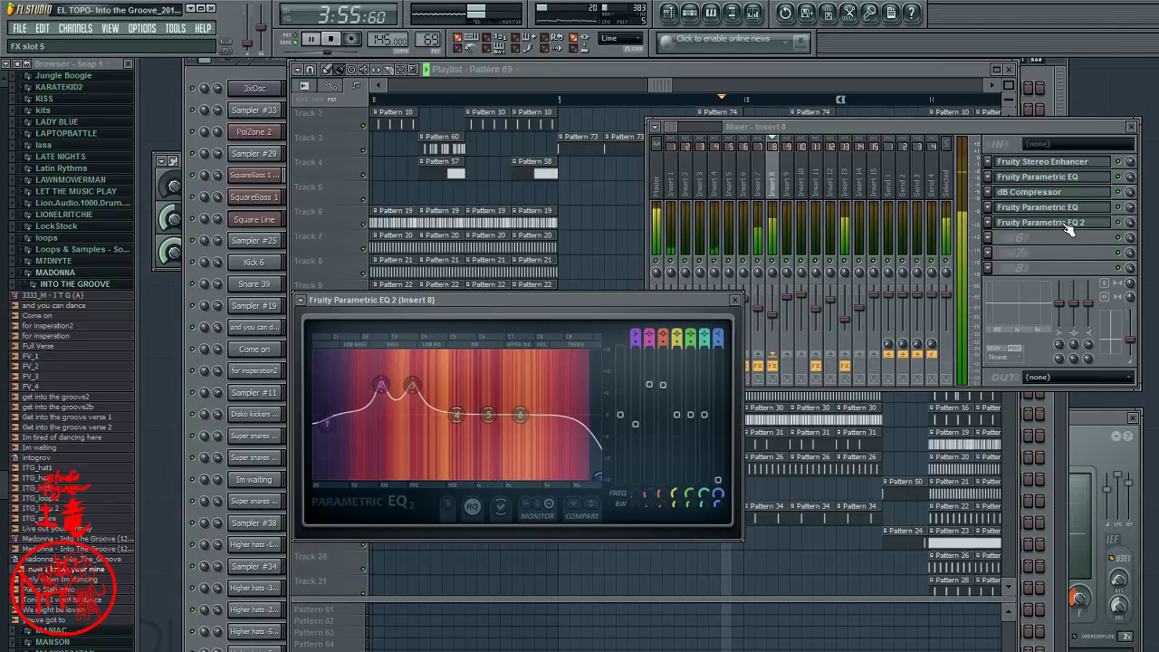
left_click(1060, 214)
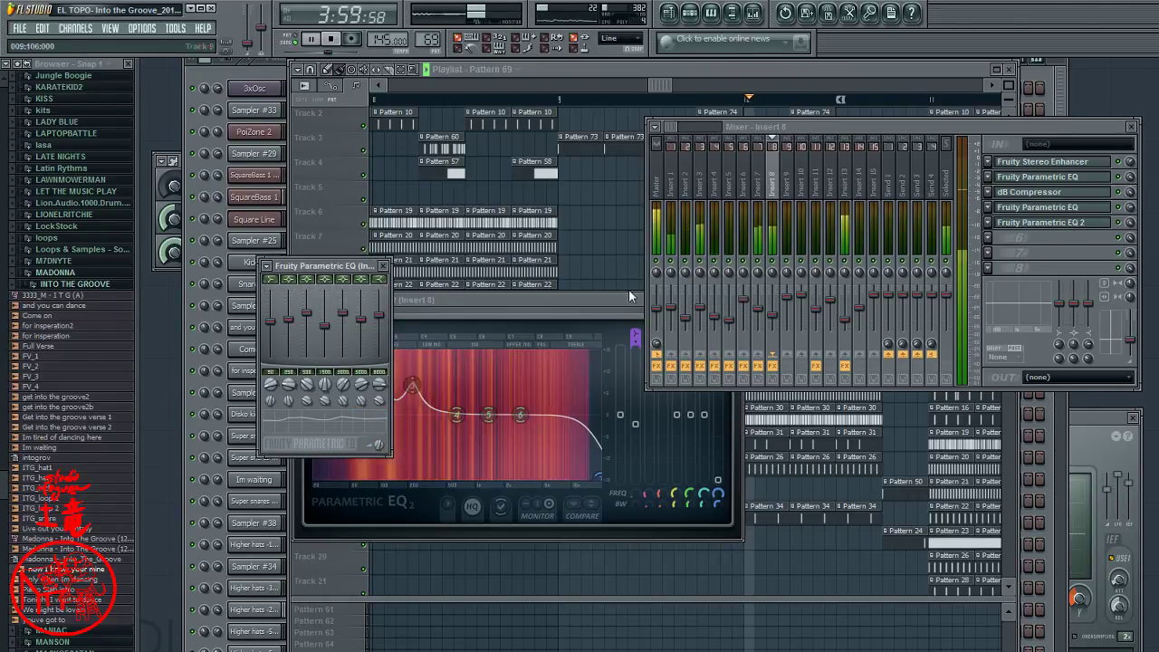
left_click_drag(359, 314, 306, 314)
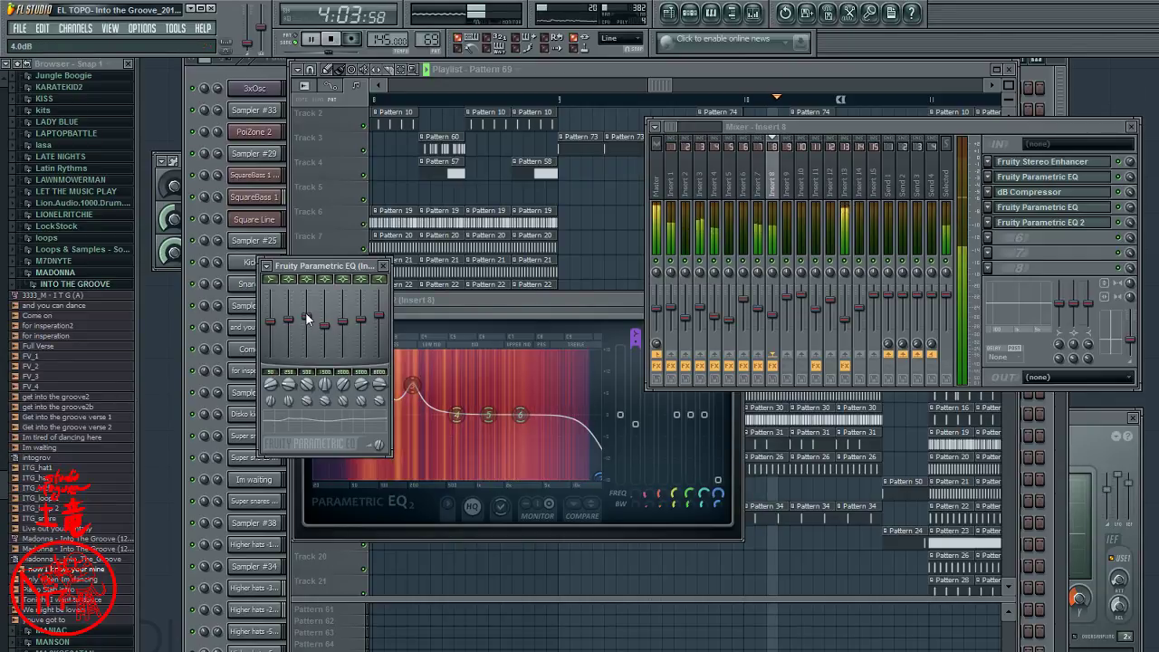
left_click_drag(378, 314, 324, 323)
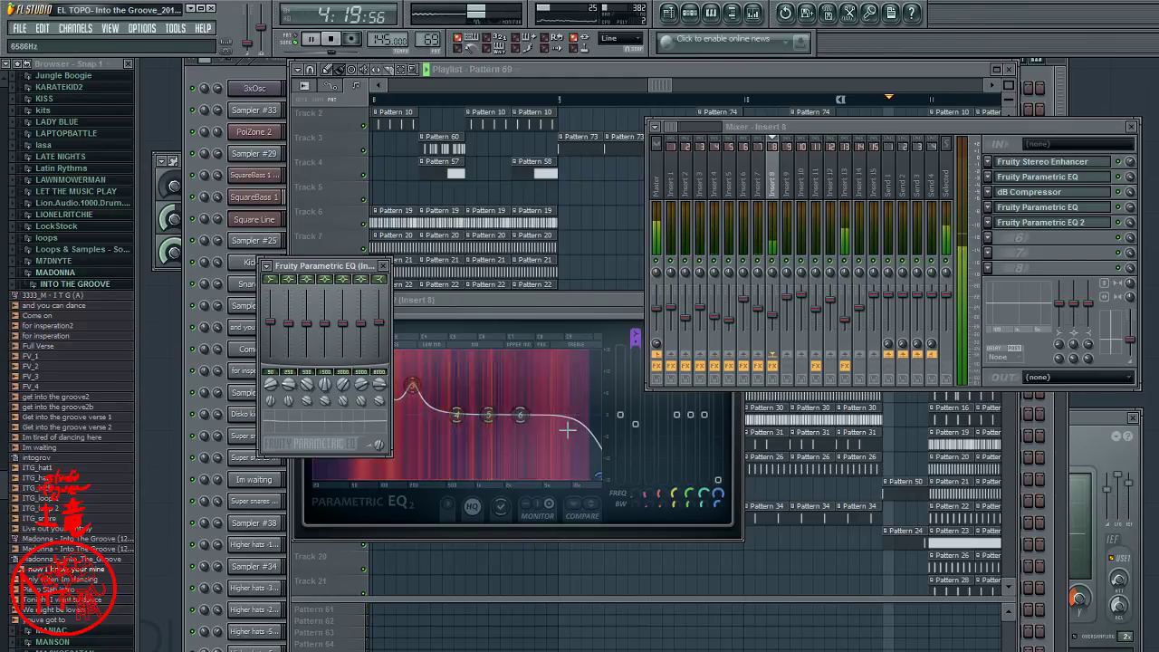
- Replace the high-end roll-off in Insert 8's Parametric EQ 2 with a nearly flat band 7 high shelf, replaying from bar 9
left_click_drag(550, 439, 595, 418)
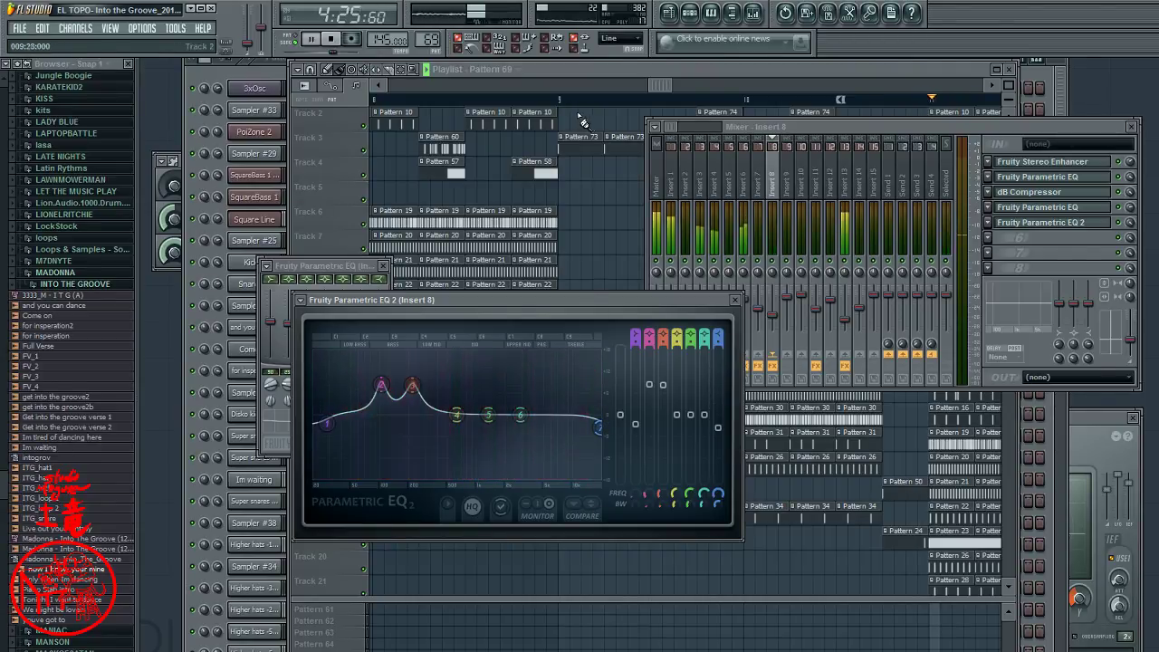
left_click(561, 101)
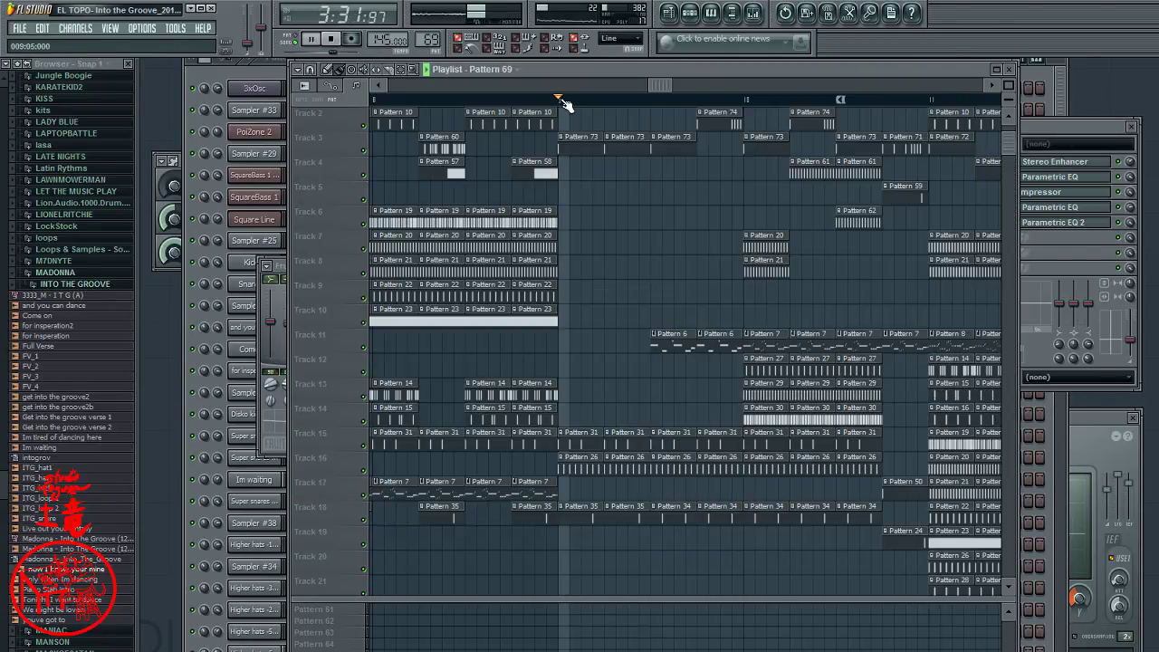
left_click(1063, 210)
left_click(1055, 222)
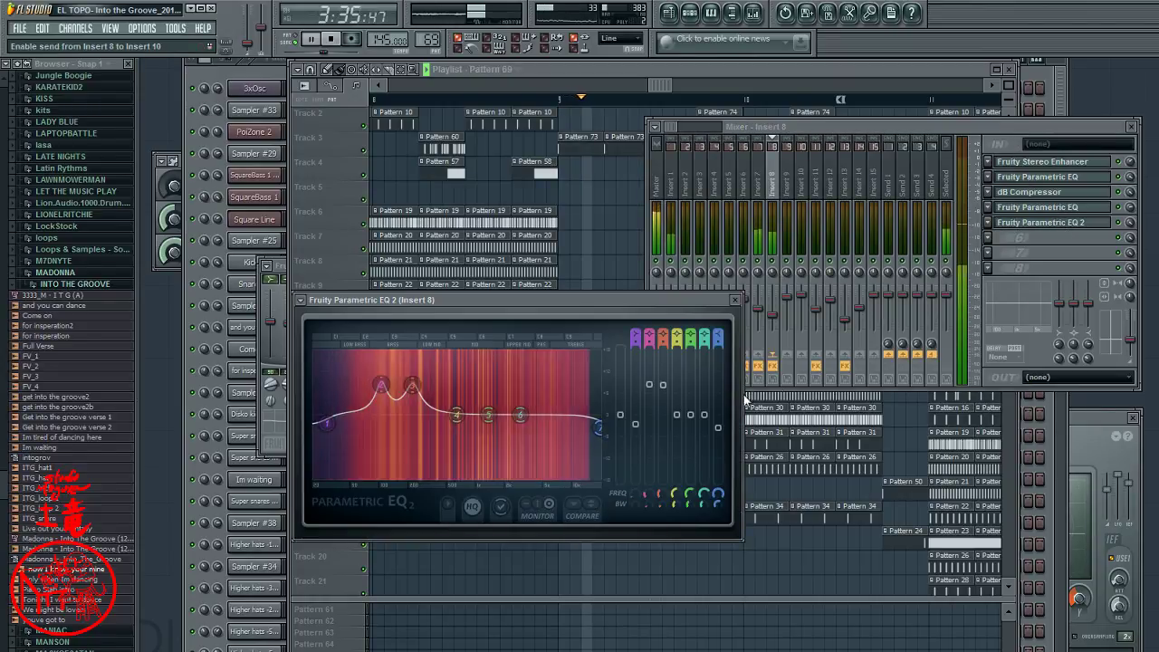
mouse_move(598, 421)
left_mouse_down()
mouse_move(597, 364)
mouse_move(597, 391)
mouse_move(574, 390)
mouse_move(597, 414)
left_mouse_up()
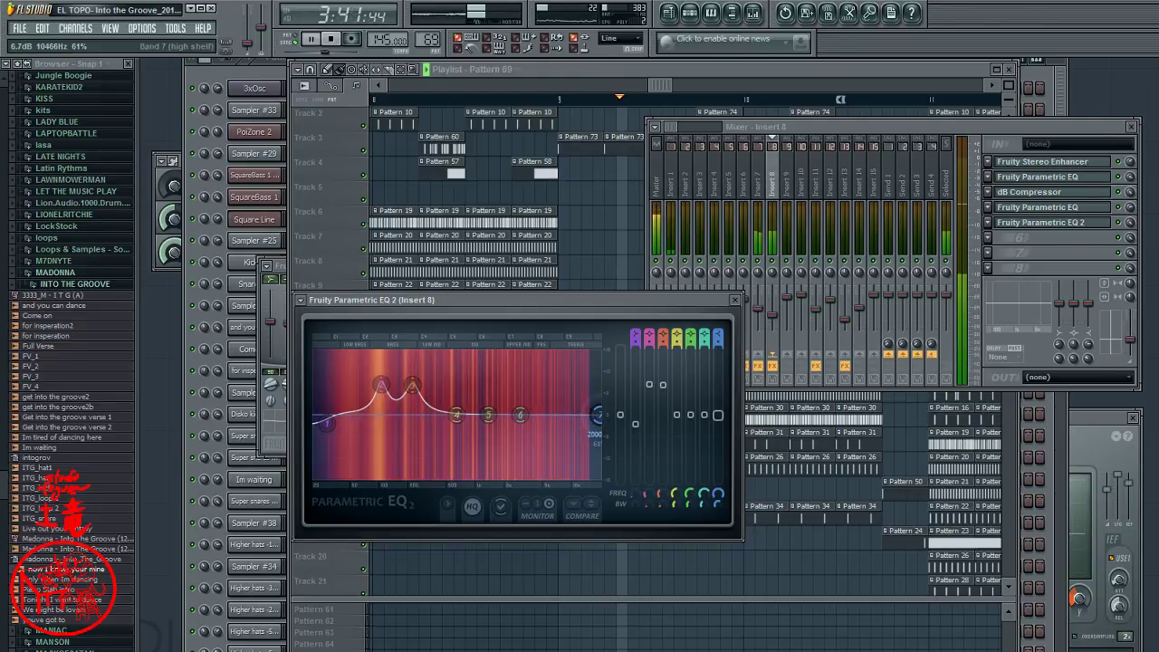
- Boost band 6 of Insert 8's Parametric EQ 2 and raise the Insert 8 fader to 70% (-7.1 dB)
mouse_move(520, 415)
left_mouse_down()
mouse_move(523, 382)
mouse_move(480, 407)
mouse_move(486, 387)
mouse_move(487, 404)
mouse_move(548, 384)
mouse_move(523, 388)
mouse_move(532, 395)
left_mouse_up()
left_click_drag(772, 313, 772, 298)
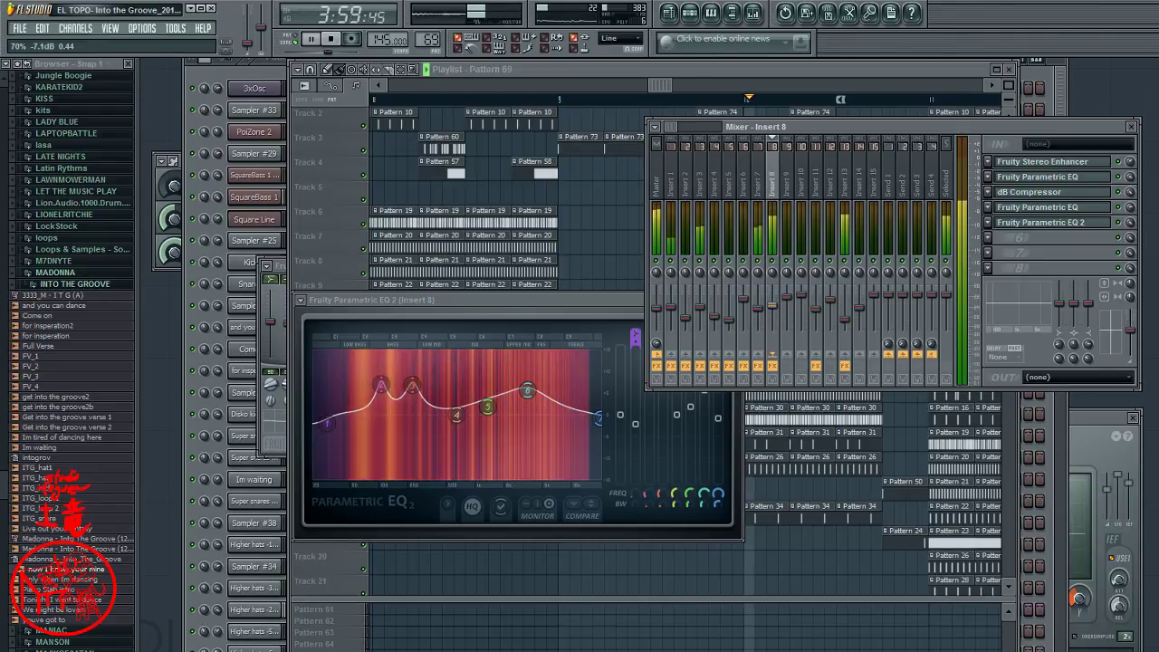
left_click_drag(772, 305, 772, 305)
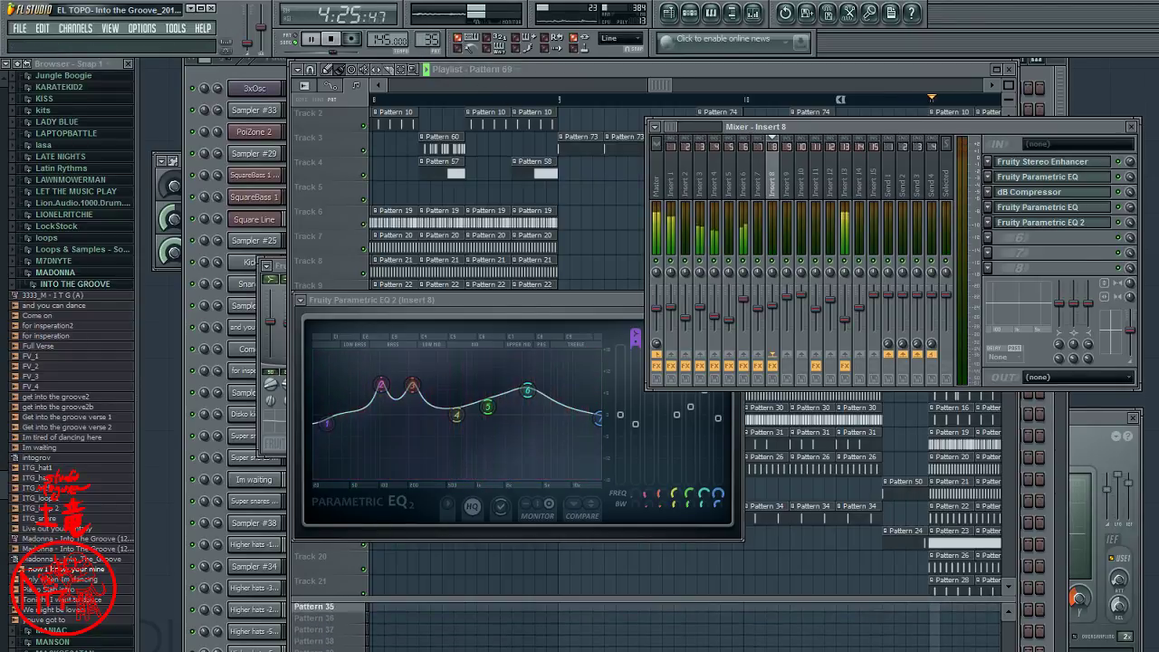
- Select Pattern 34, examine which channels it uses in the step sequencer, and return to the playlist
left_click(546, 70)
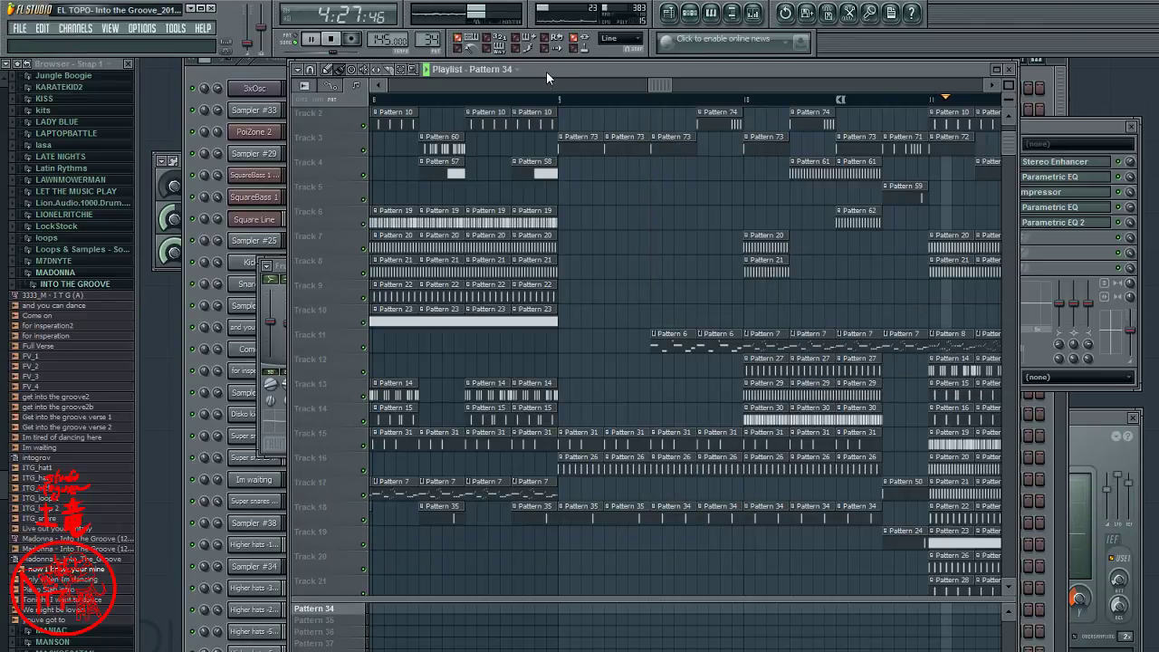
left_click(230, 70)
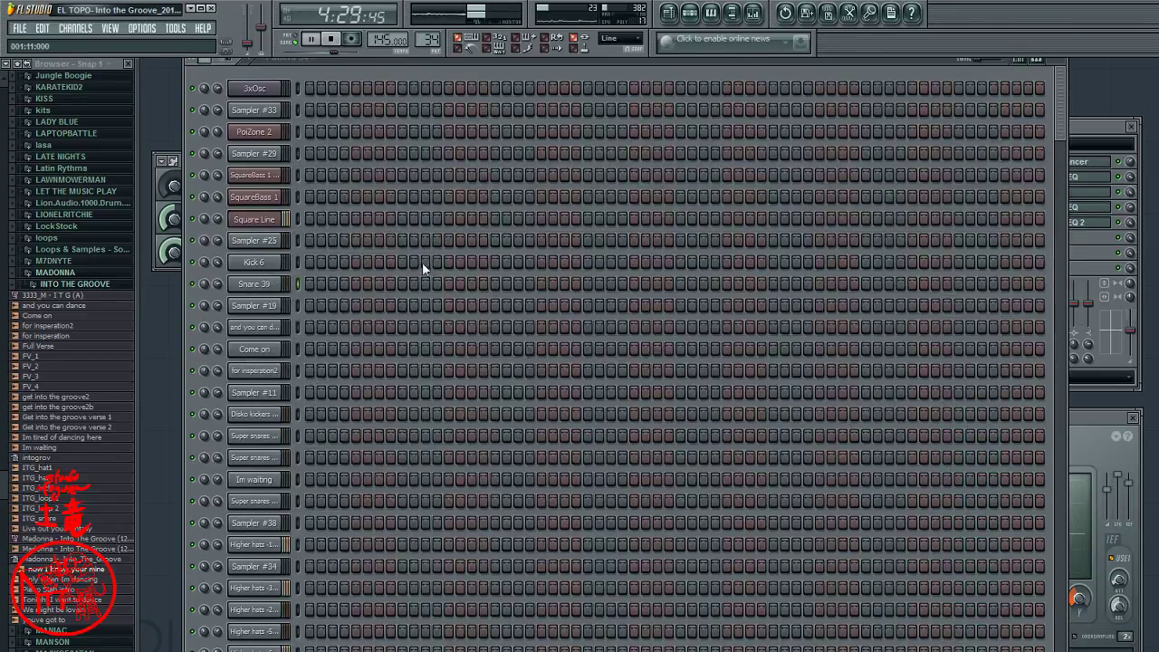
scroll(430, 258, "down", 8)
scroll(433, 253, "down", 3)
scroll(434, 272, "up", 1)
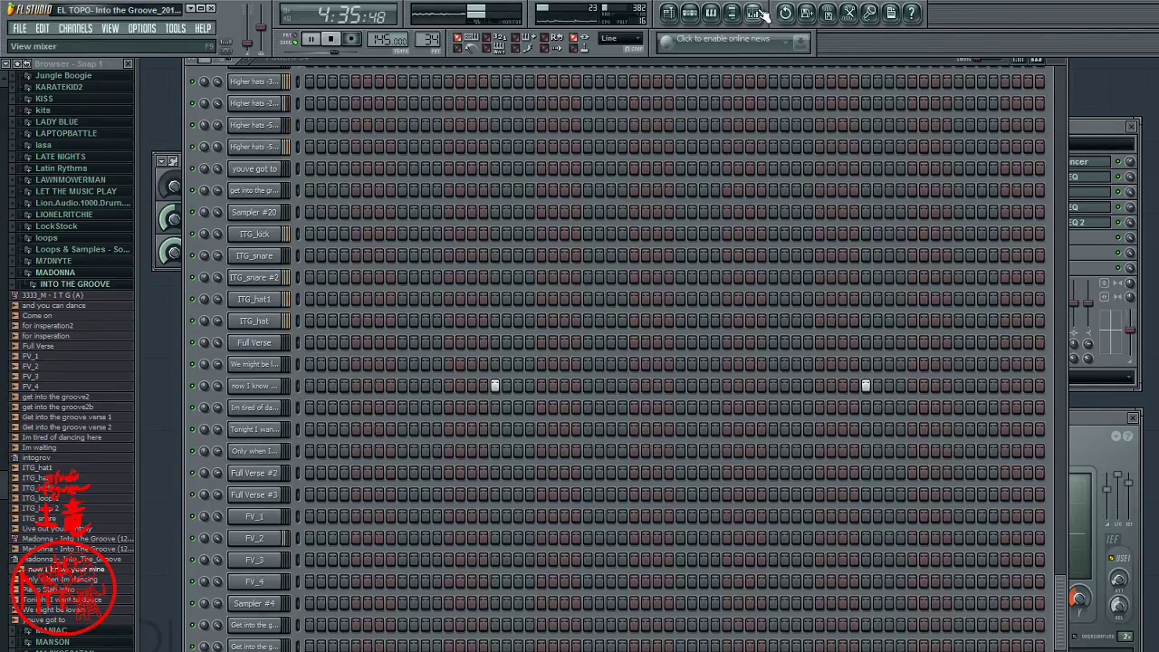
left_click(670, 14)
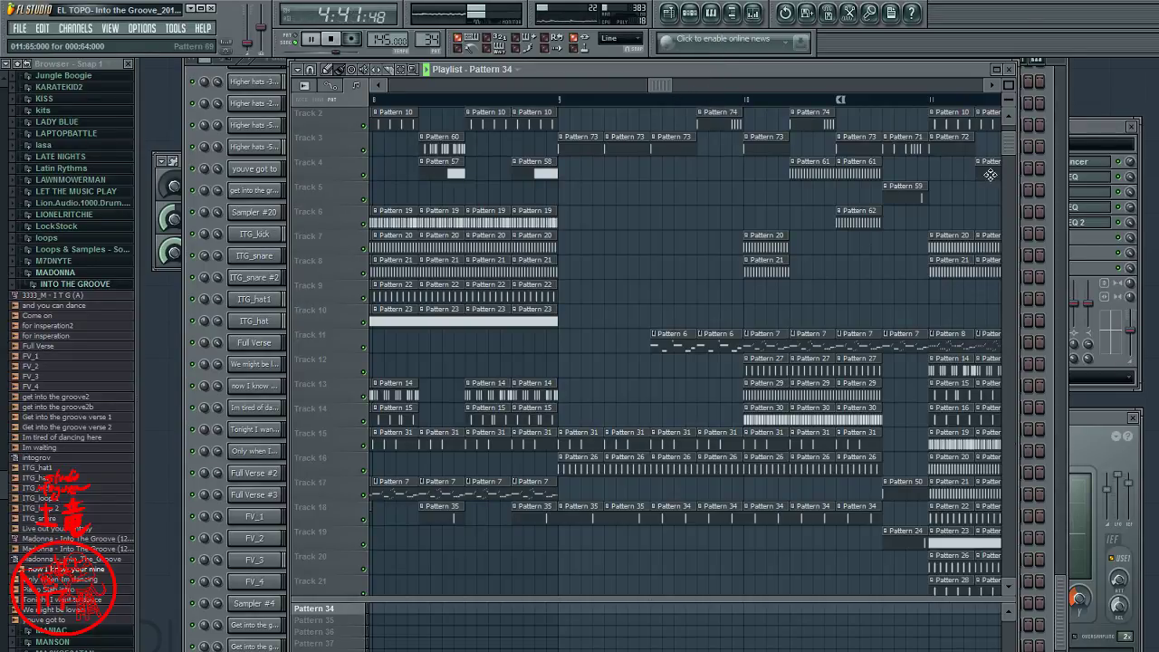
- Select Pattern 26, inspect the channels and steps it plays in the step sequencer, and return to the playlist
scroll(1008, 140, "up", 1)
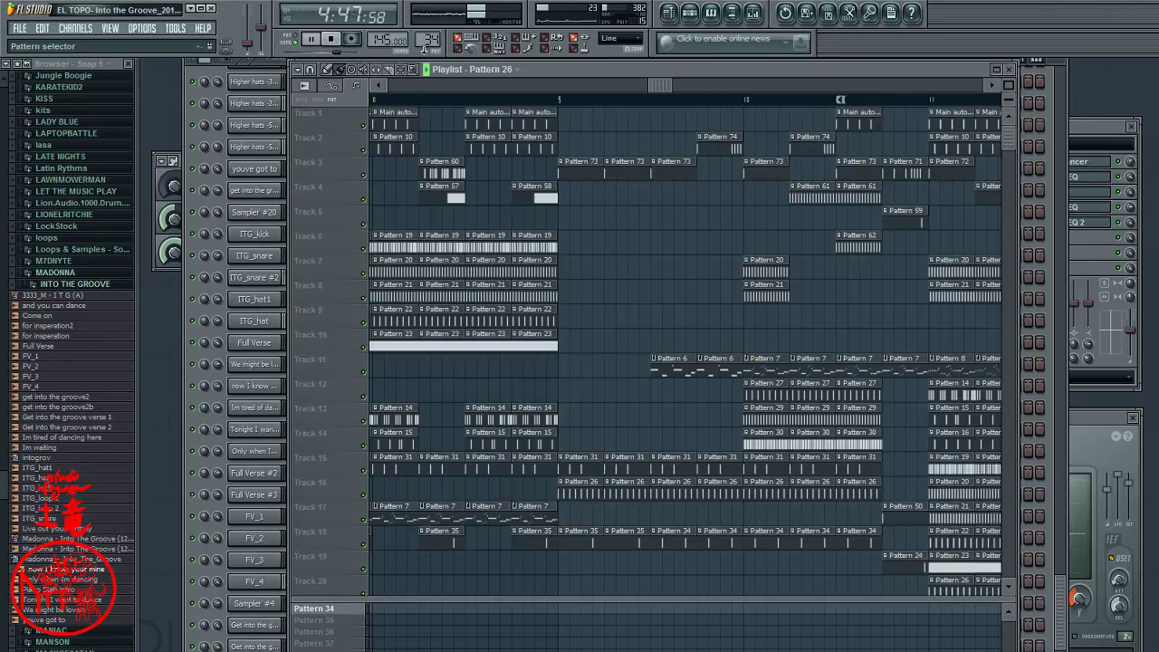
scroll(328, 623, "up", 8)
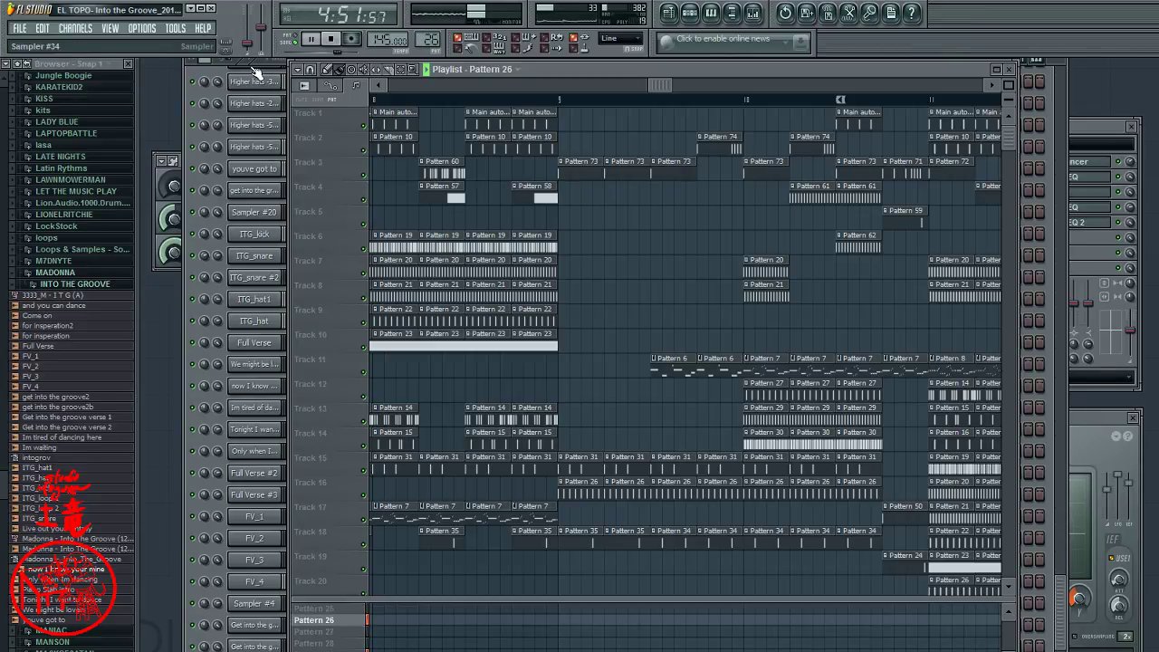
left_click(194, 73)
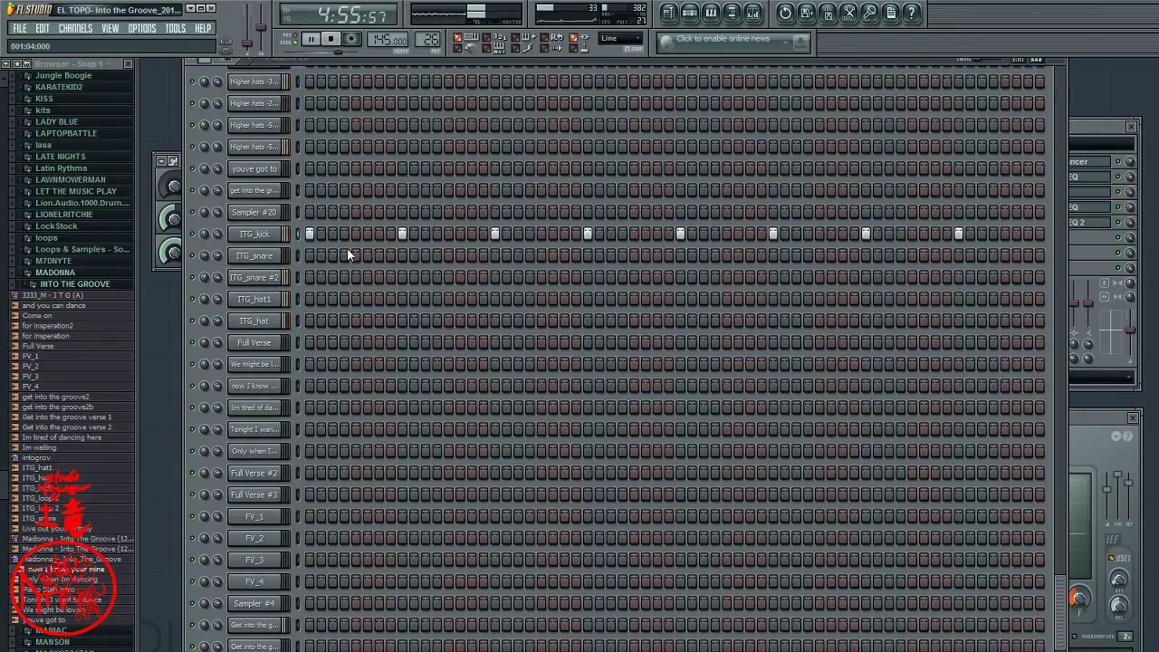
scroll(474, 268, "up", 12)
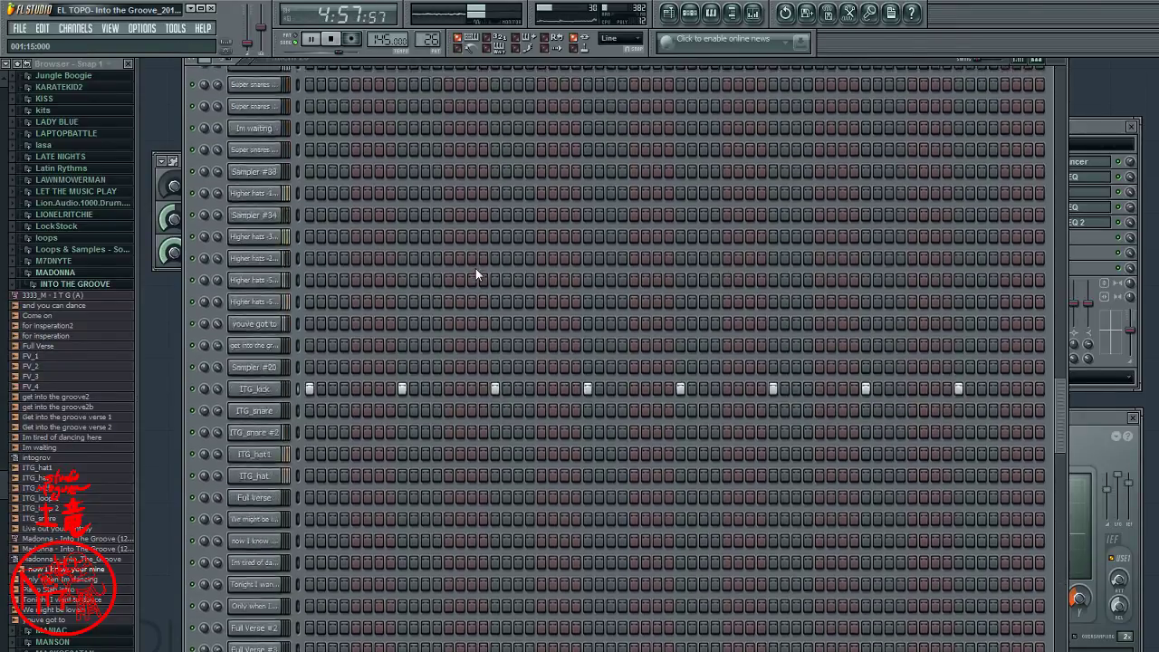
scroll(554, 260, "up", 5)
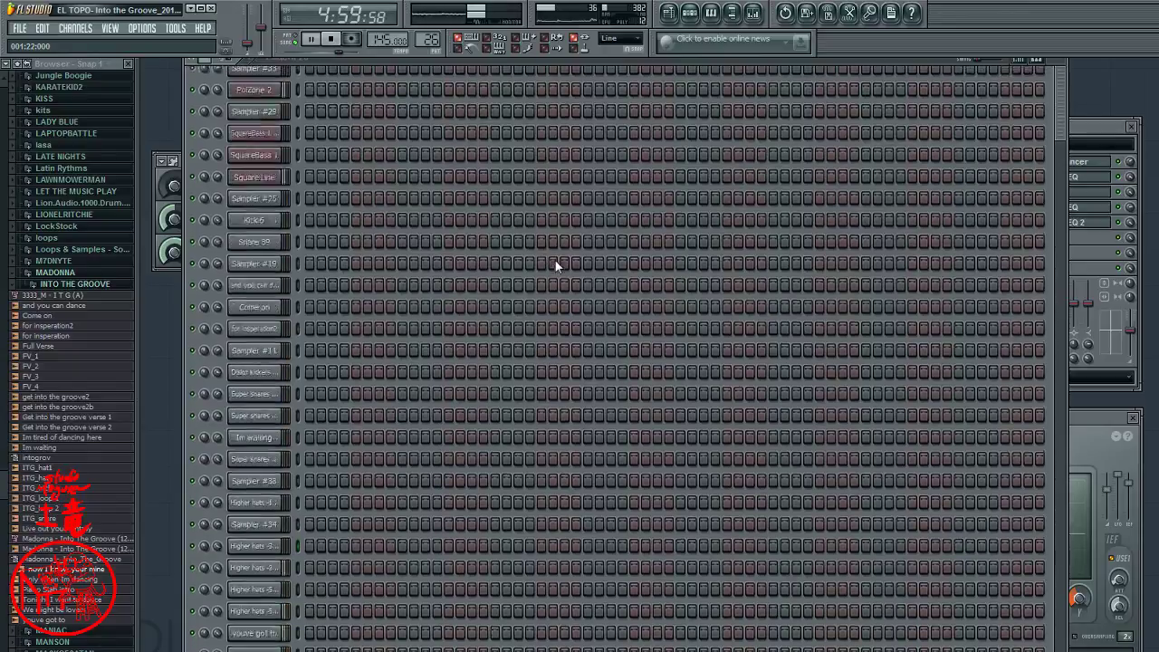
scroll(554, 265, "down", 4)
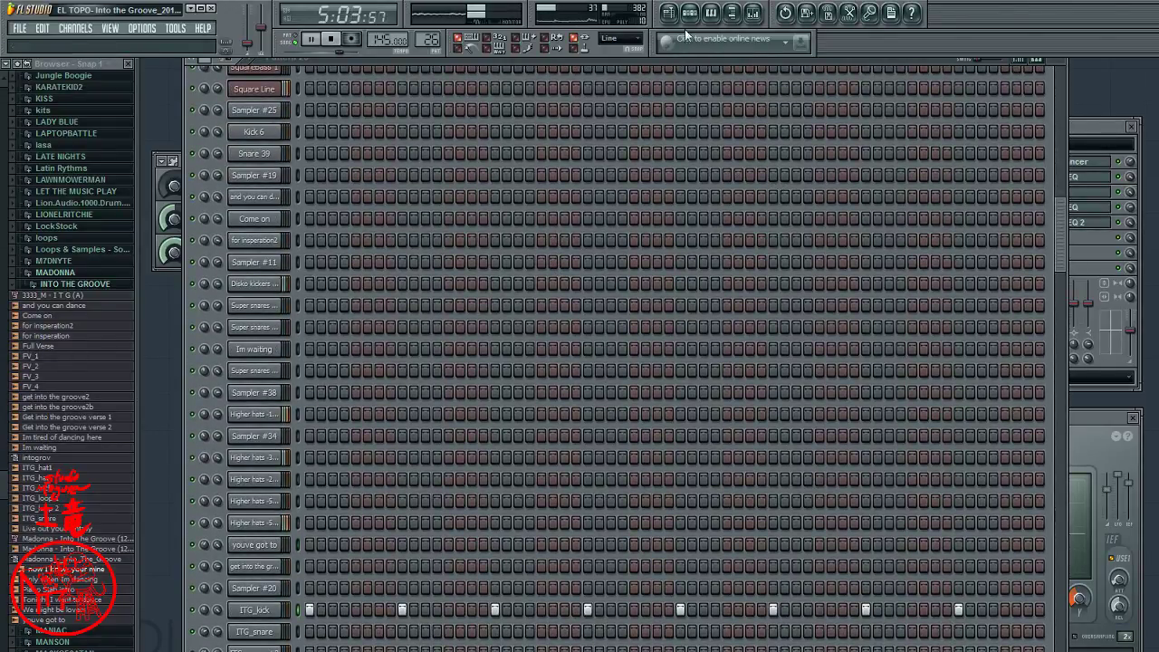
left_click(669, 14)
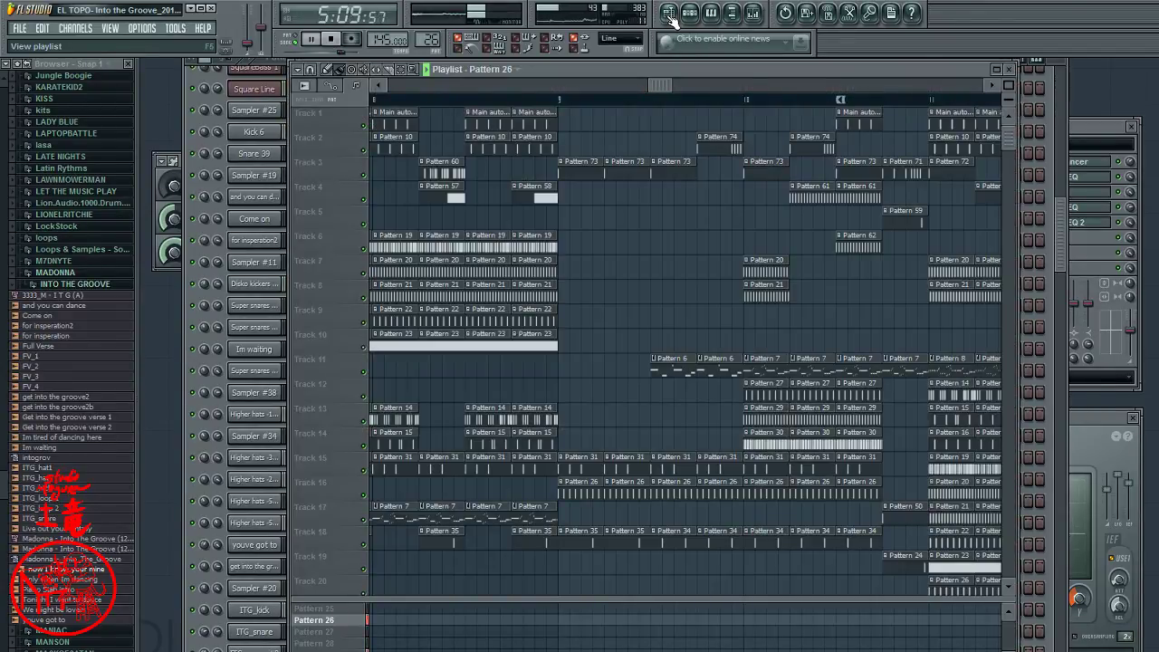
- Switch to Pattern 70 and view its channels in the step sequencer
key("F5")
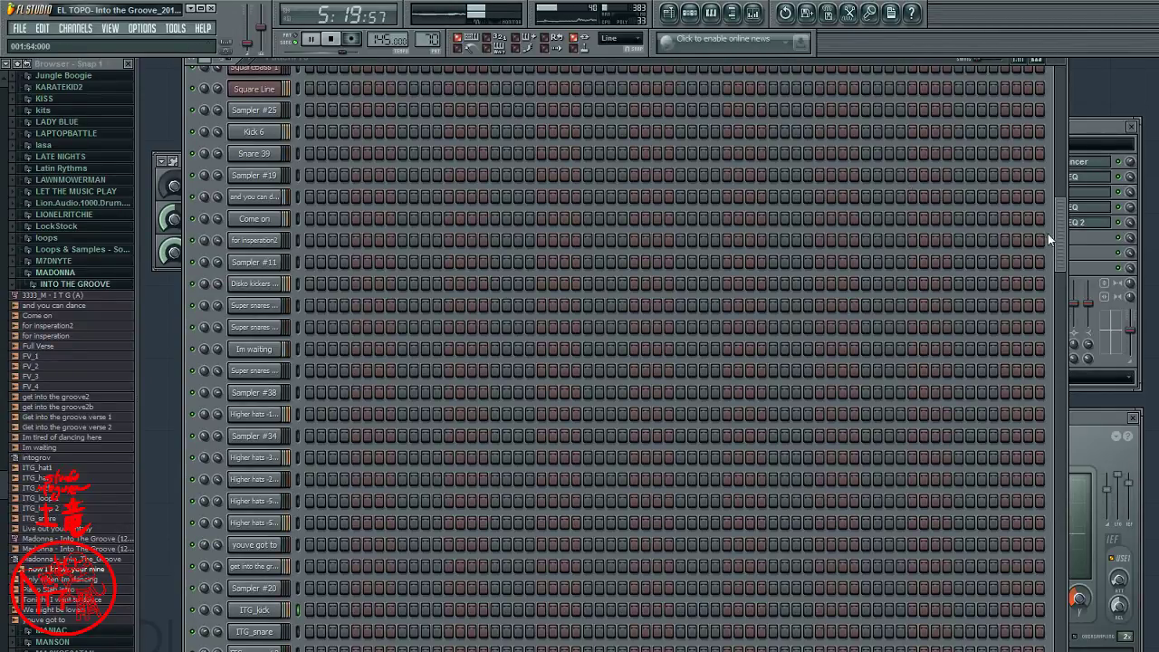
scroll(1047, 233, "up", 6)
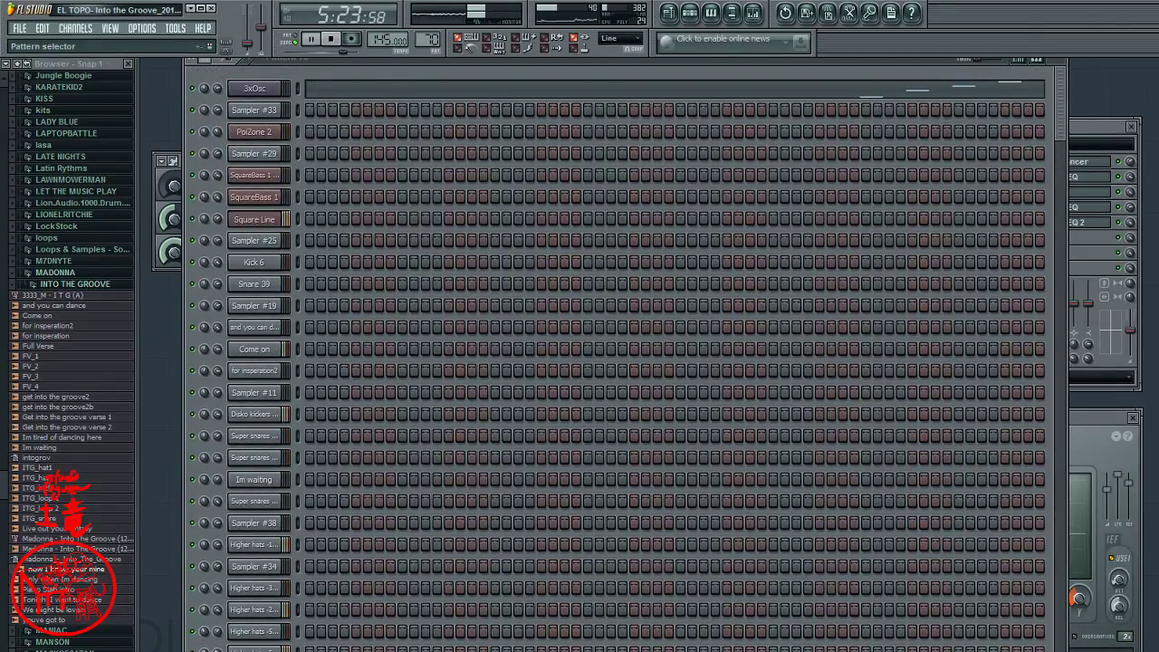
scroll(428, 39, "up", 1)
- In the empty Pattern 75, fill the ITG_kick channel with a hit on every fourth step
left_click_drag(1056, 112, 991, 647)
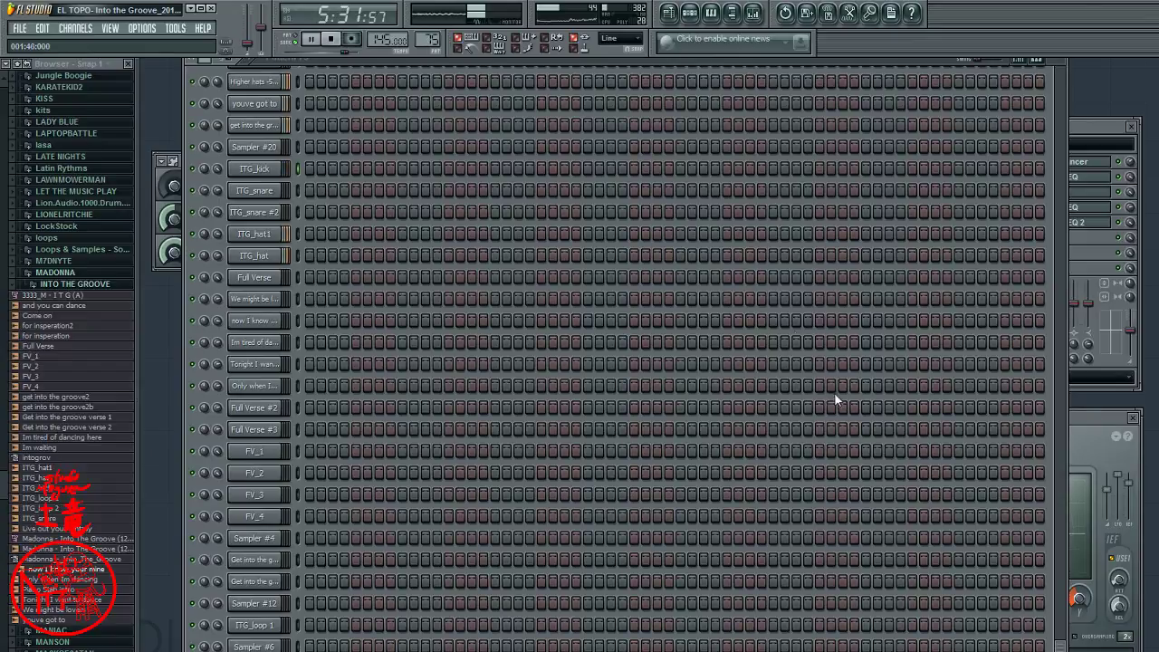
left_click_drag(1050, 644, 1028, 508)
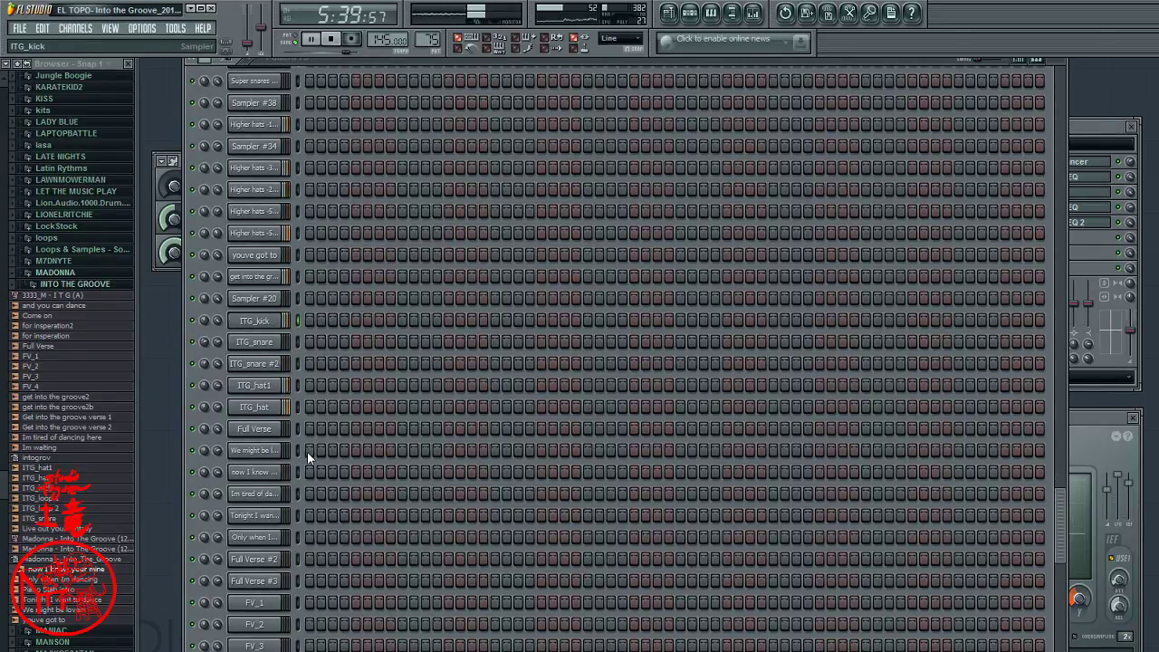
right_click(256, 320)
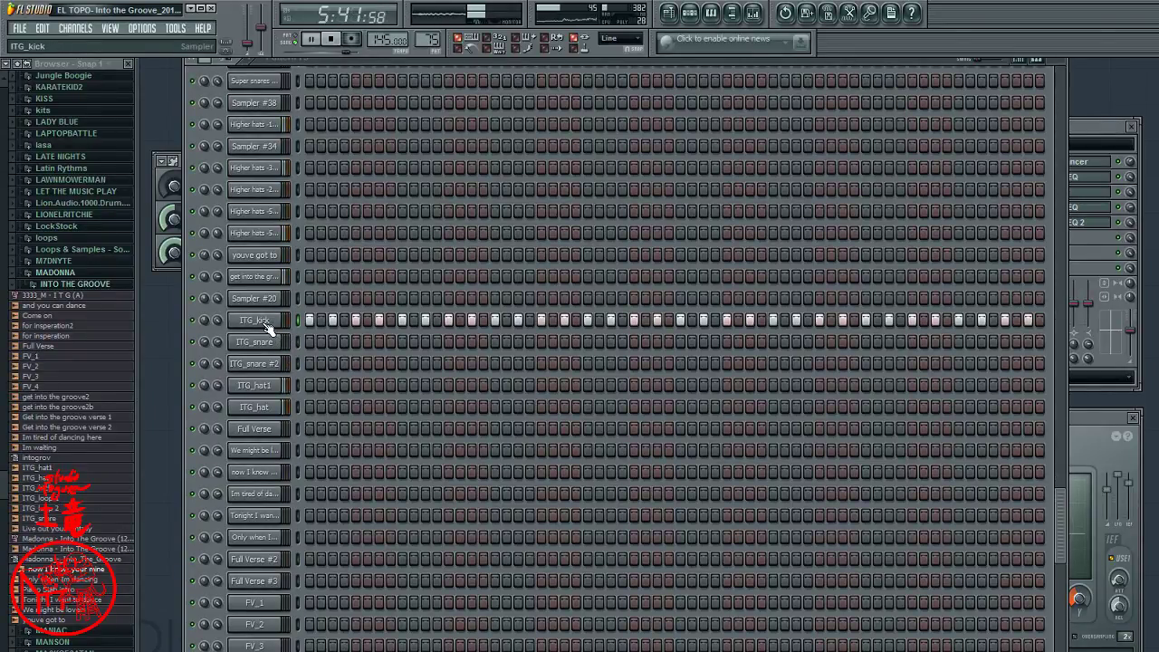
key("ctrl+z")
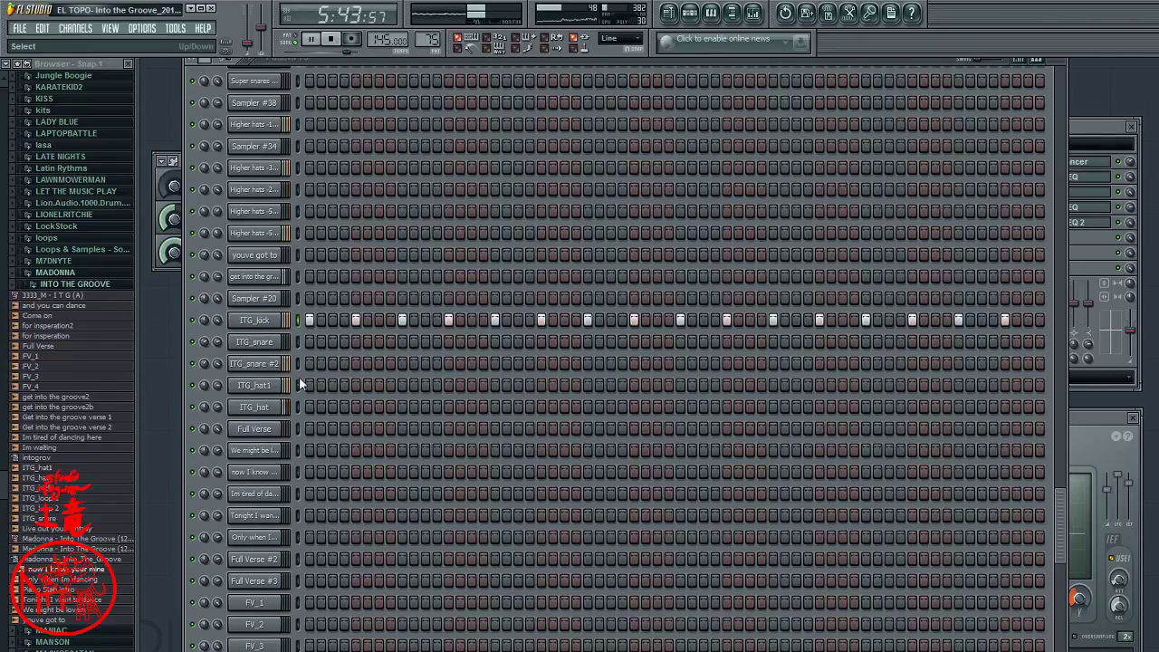
- Paste the every-fourth-step kick rhythm onto the Kick 6 channel of Pattern 75
scroll(306, 362, "up", 6)
scroll(313, 377, "up", 3)
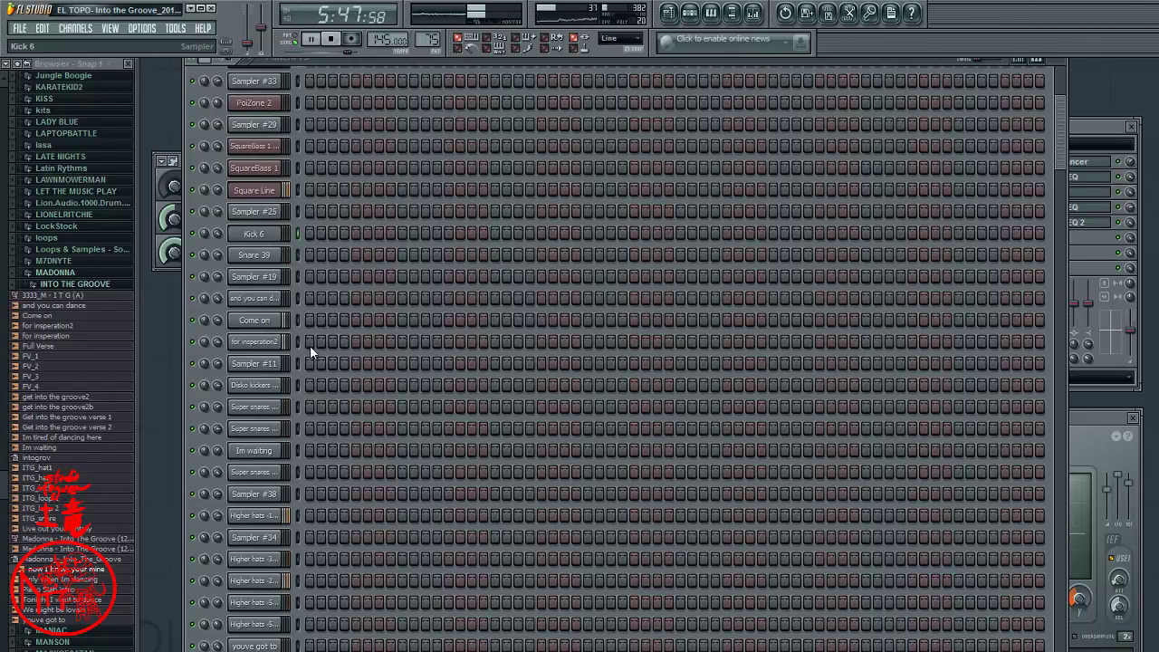
key("ctrl+v")
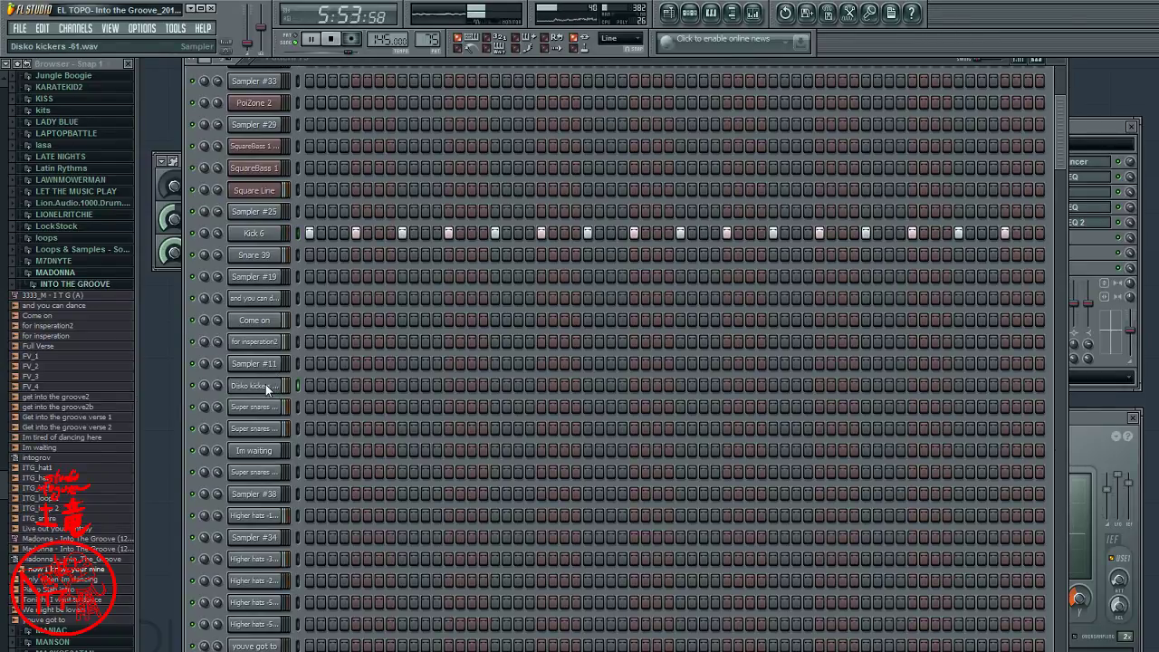
- Paste the kick rhythm onto Pattern 75's Disko kickers channel and place a Pattern 75 clip on Track 20, aligned with the Pattern 62 clip
key("ctrl+v")
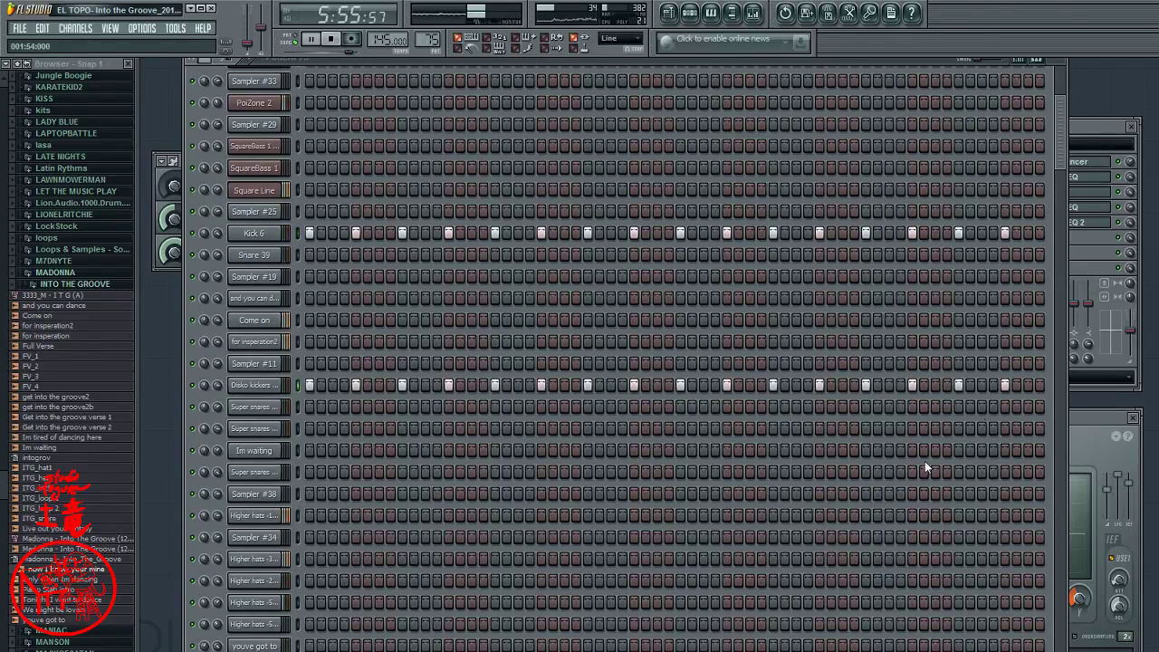
left_click(671, 13)
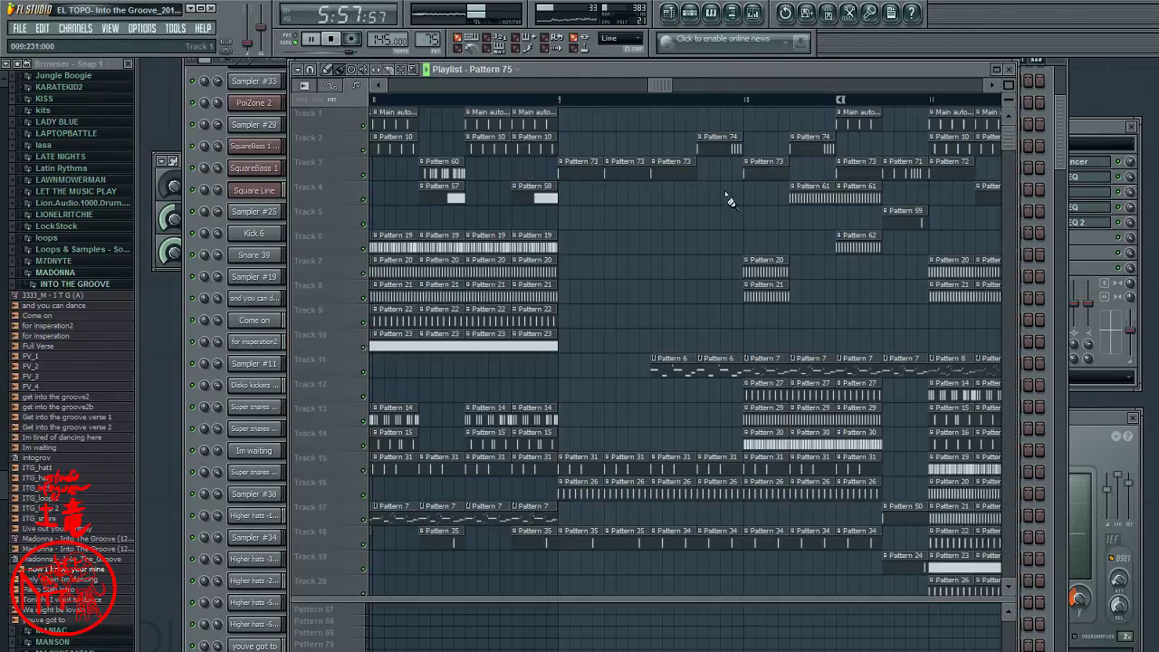
left_click_drag(665, 83, 709, 84)
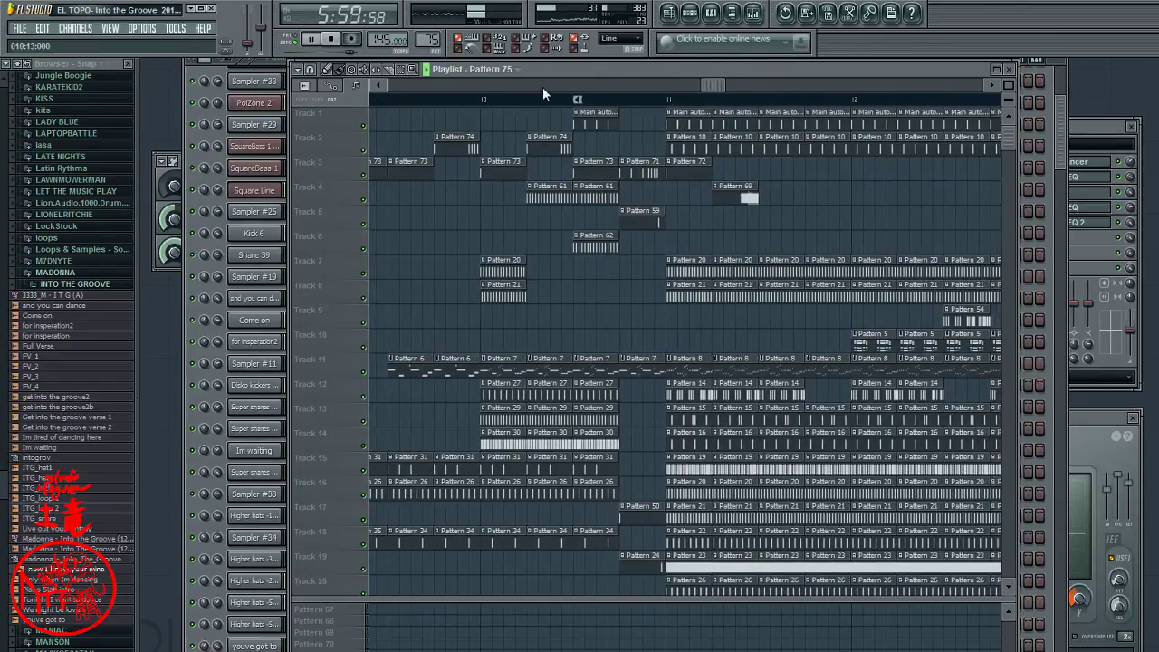
left_click(484, 99)
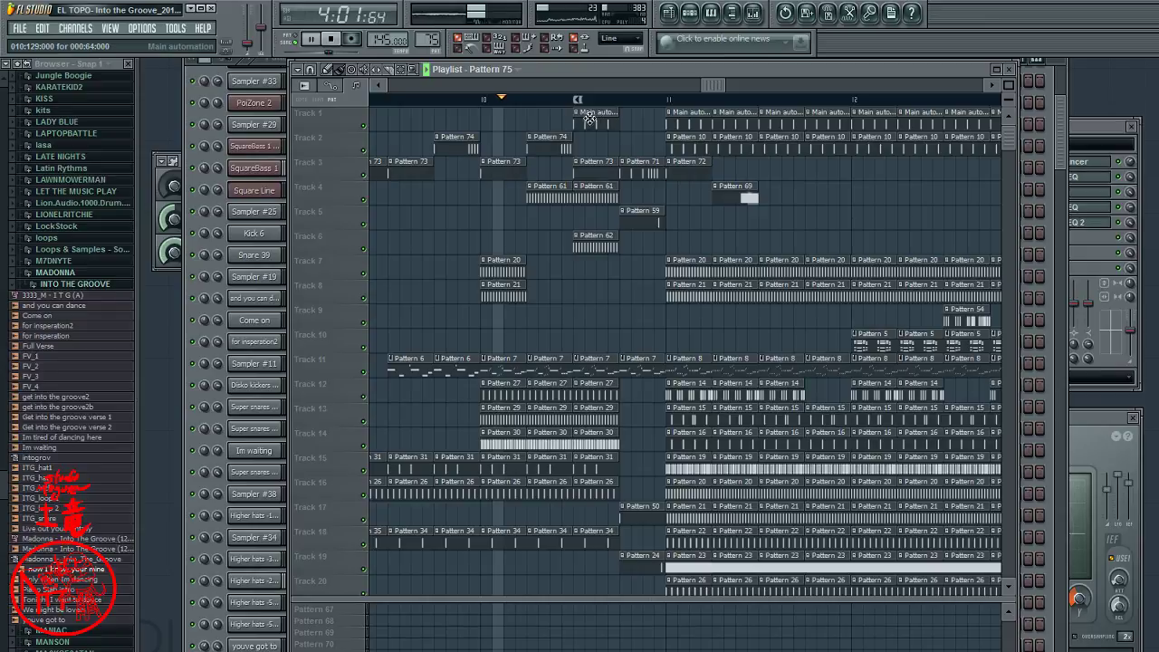
left_click(577, 588)
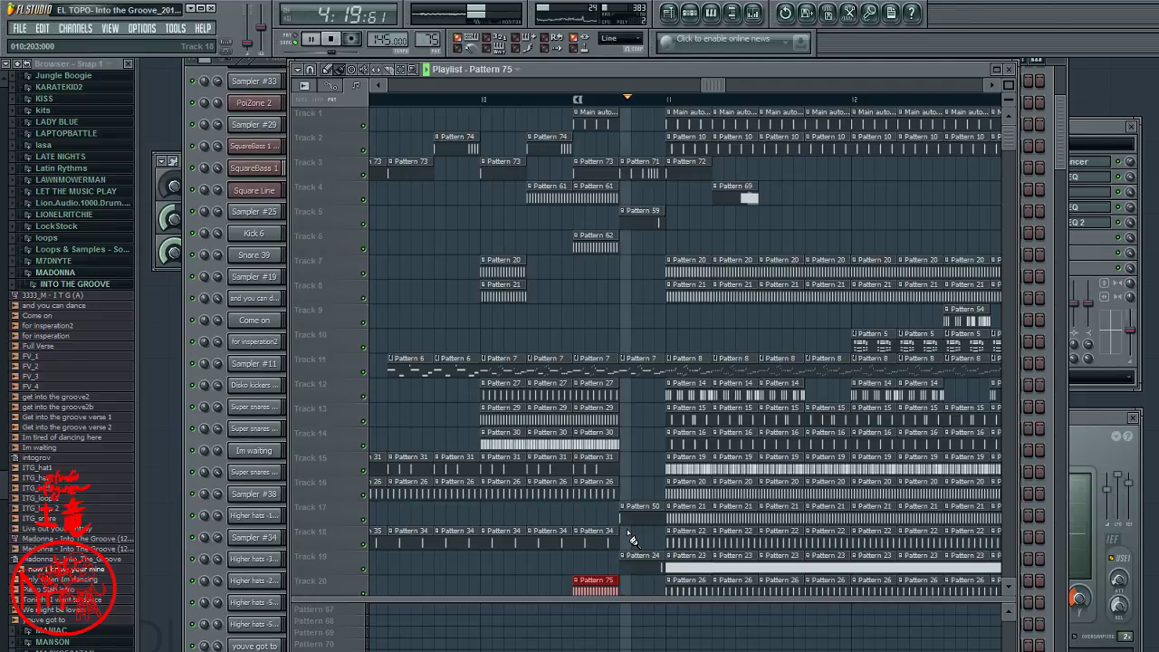
- Play the arrangement from bar 10, and again from just before bar 9, to hear the new kick clip in context
left_click(486, 98)
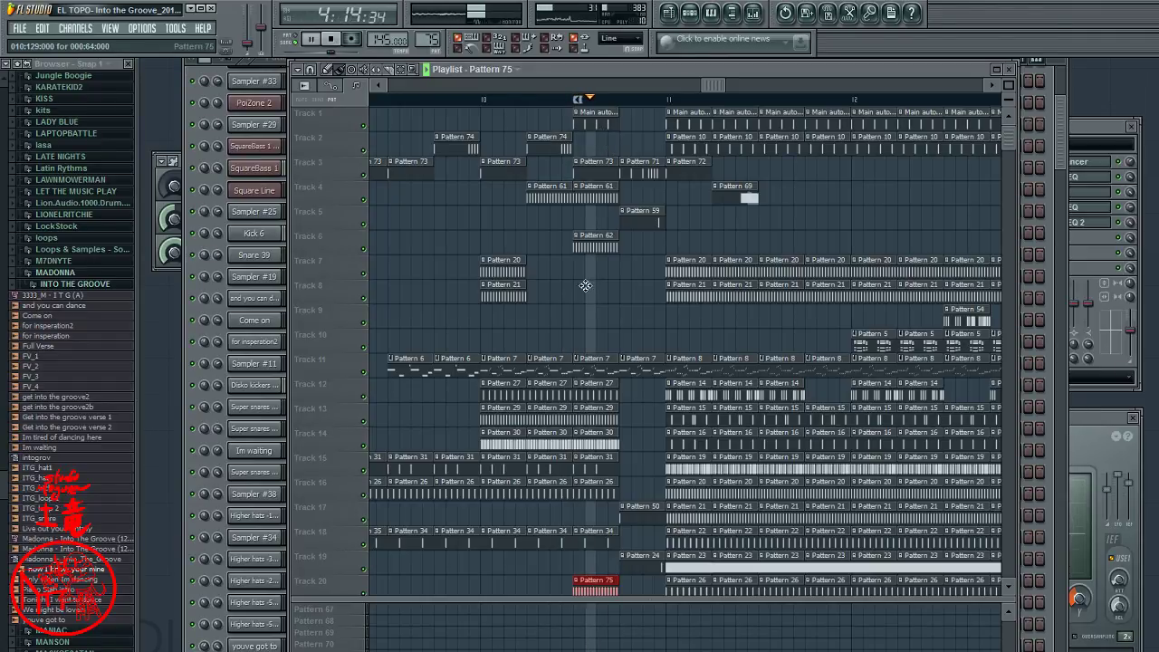
left_click_drag(703, 86, 650, 75)
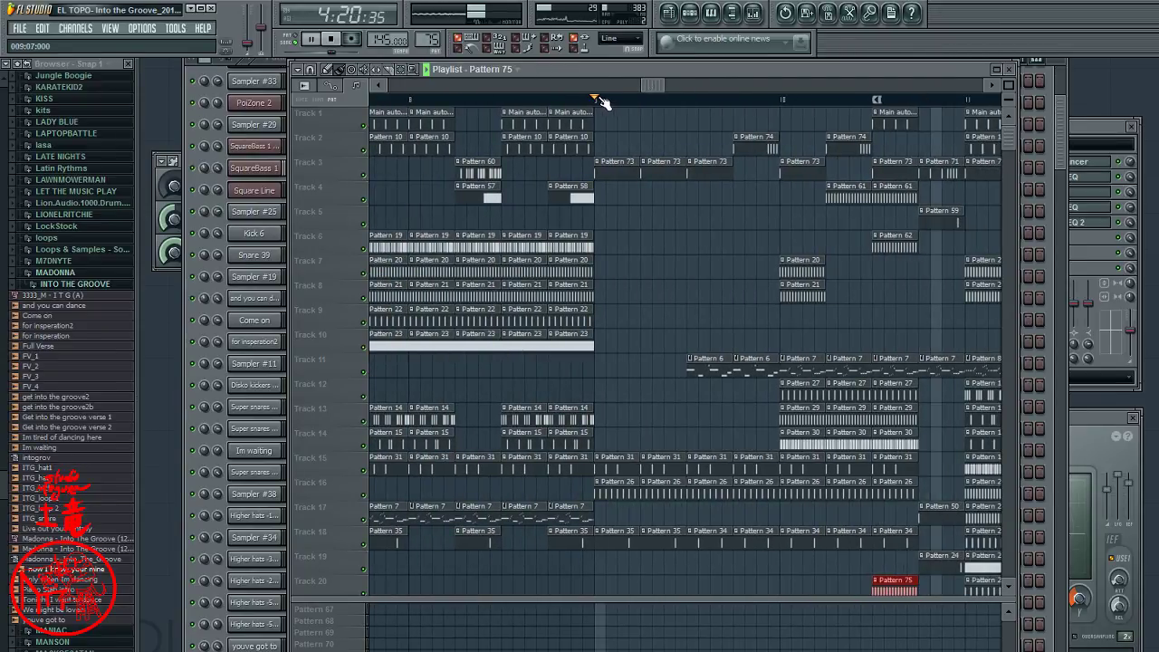
left_click_drag(601, 99, 554, 102)
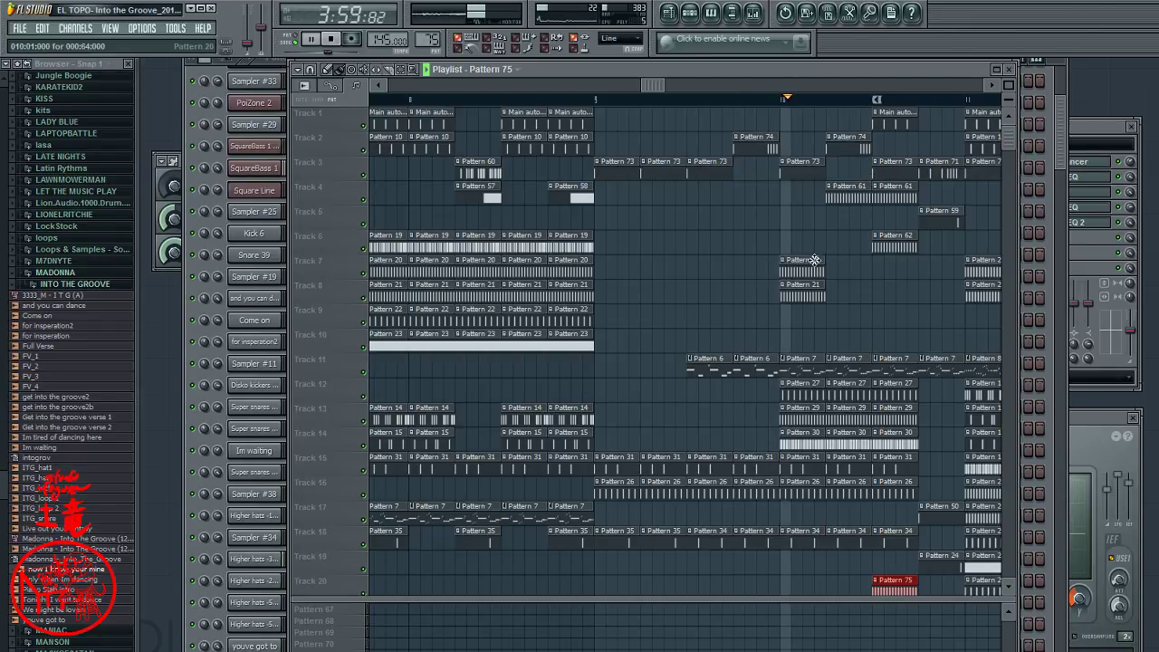
- Review the steps in Patterns 21 and 20 and the Insert 8 mixer track, and return to the playlist
left_click(198, 308)
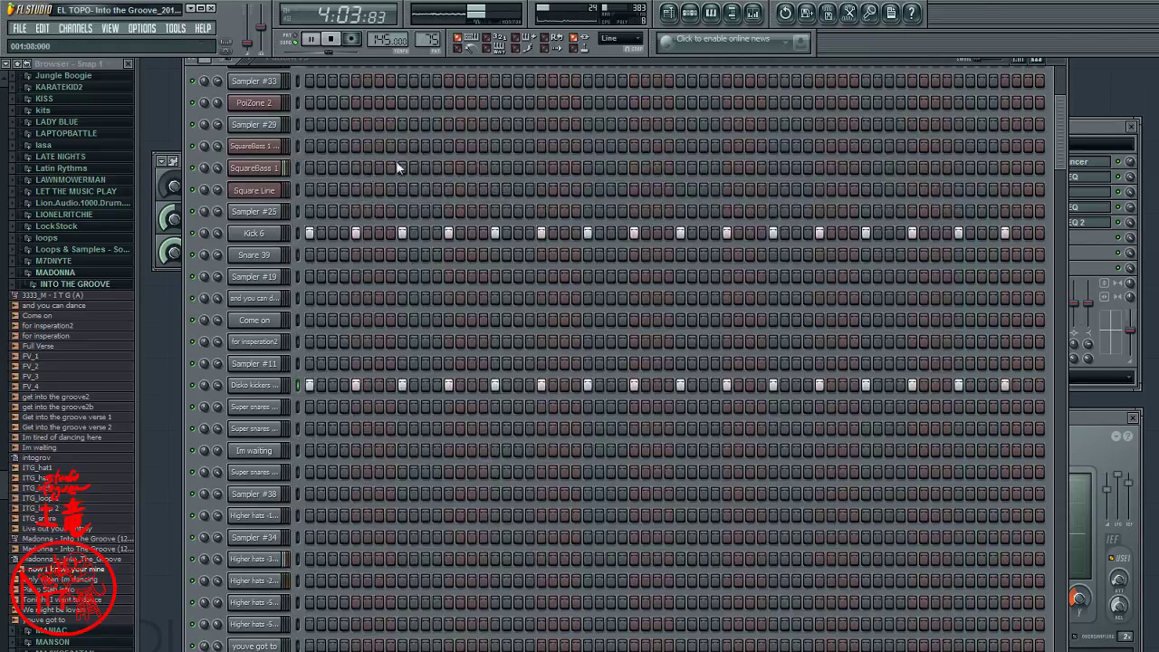
scroll(427, 39, "up", 1)
scroll(426, 39, "up", 2)
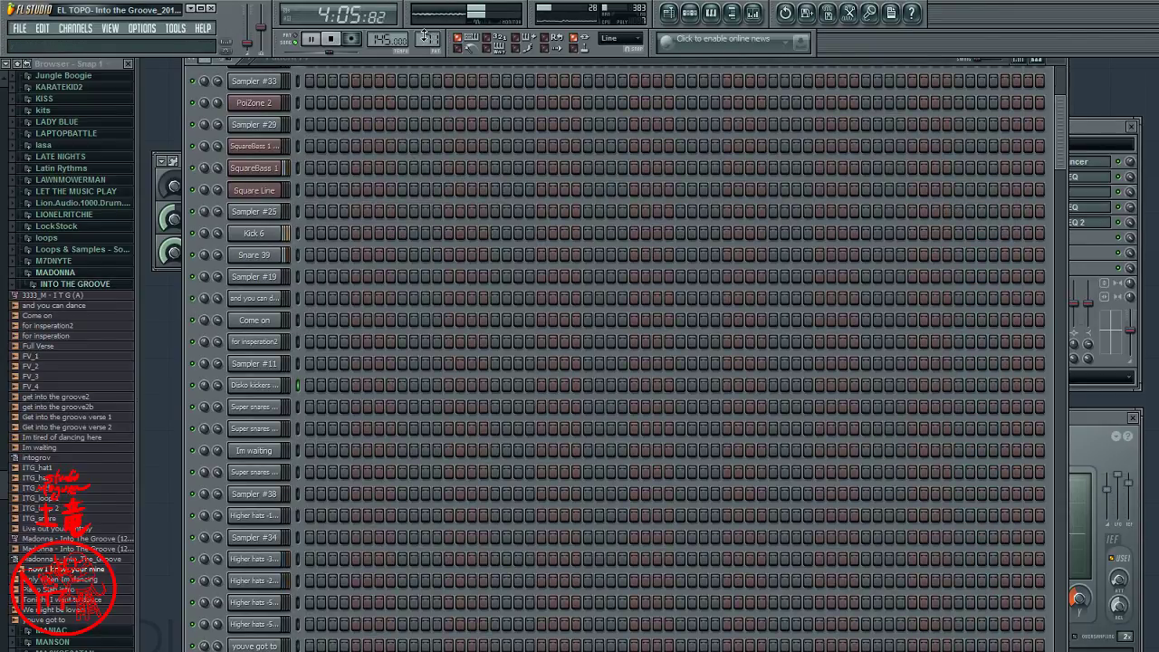
scroll(424, 39, "up", 1)
scroll(423, 38, "up", 2)
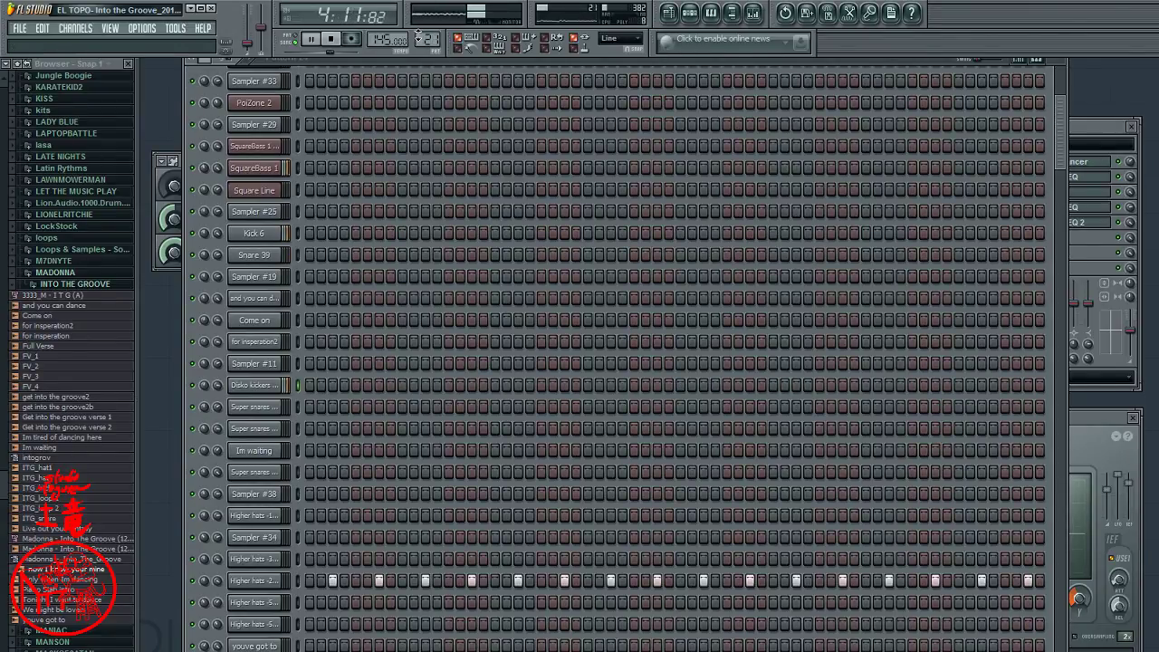
scroll(421, 38, "up", 1)
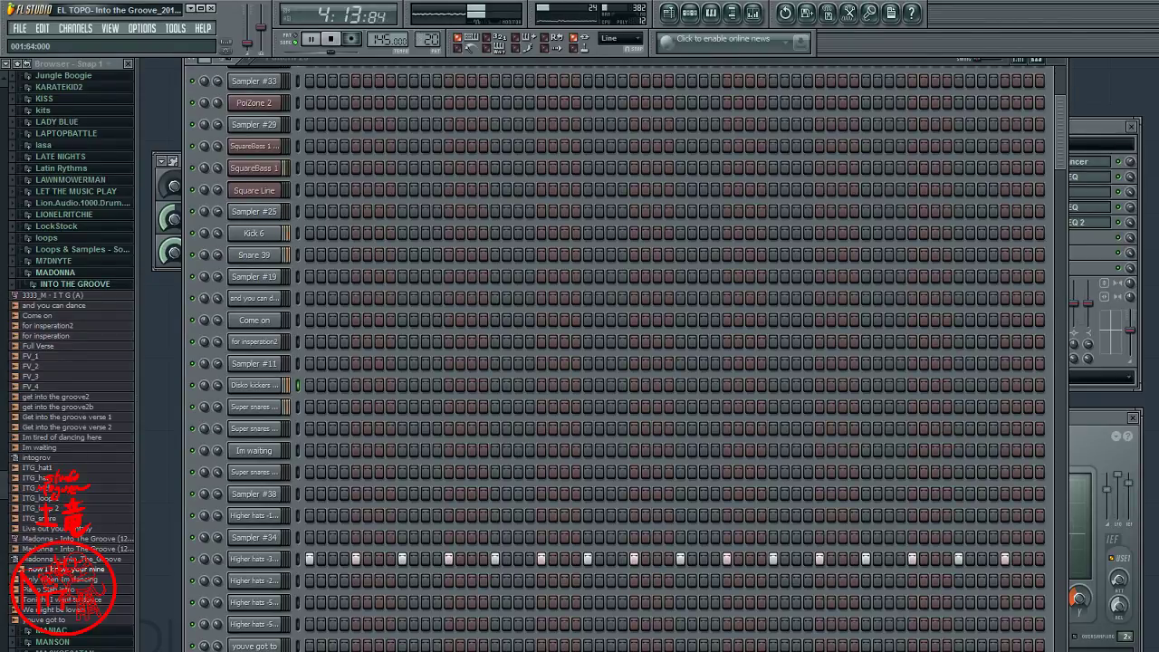
left_click(1097, 127)
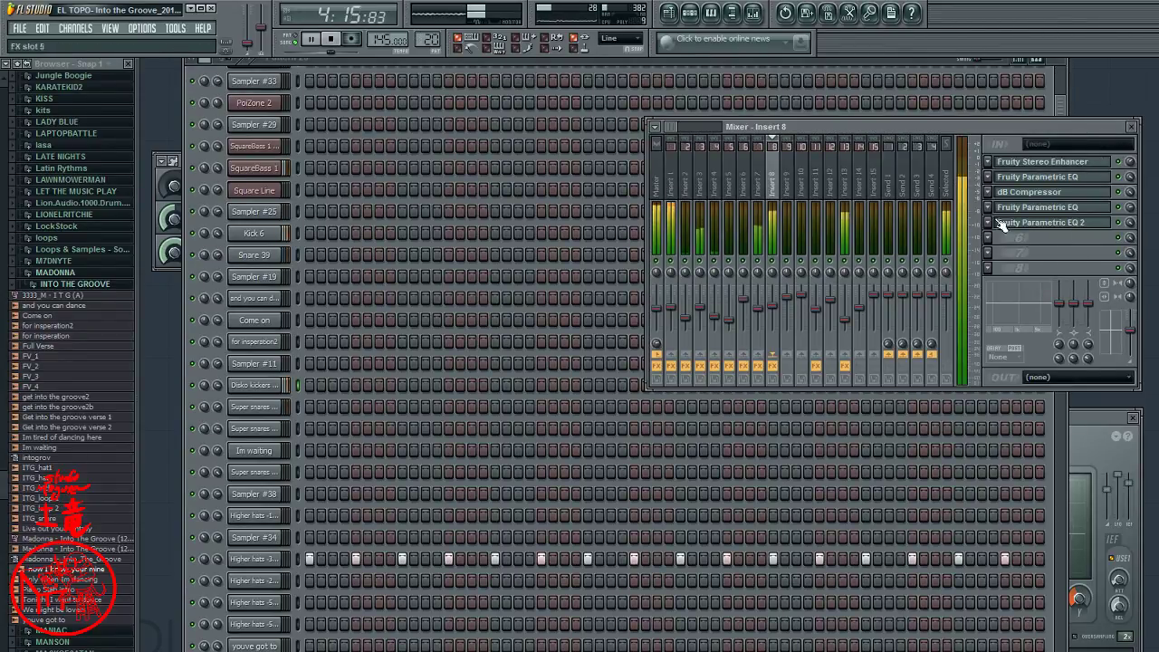
left_click(670, 14)
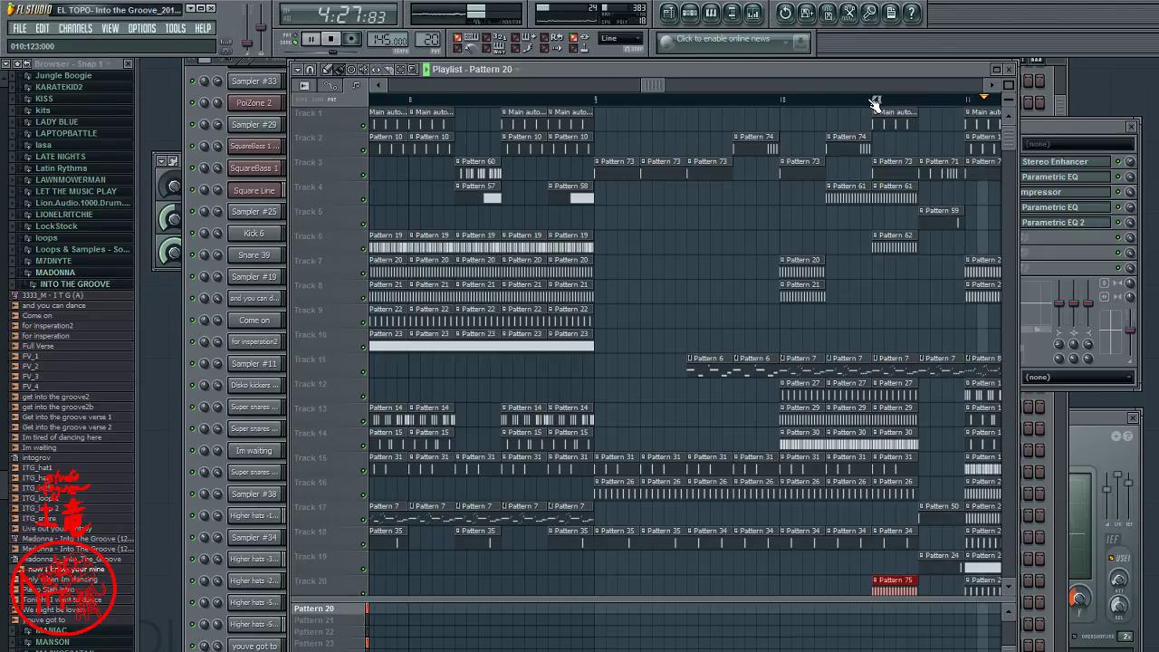
- Move the Main automation clip on Track 1 to the start of bar 10 and add a second one directly after it
left_click(550, 100)
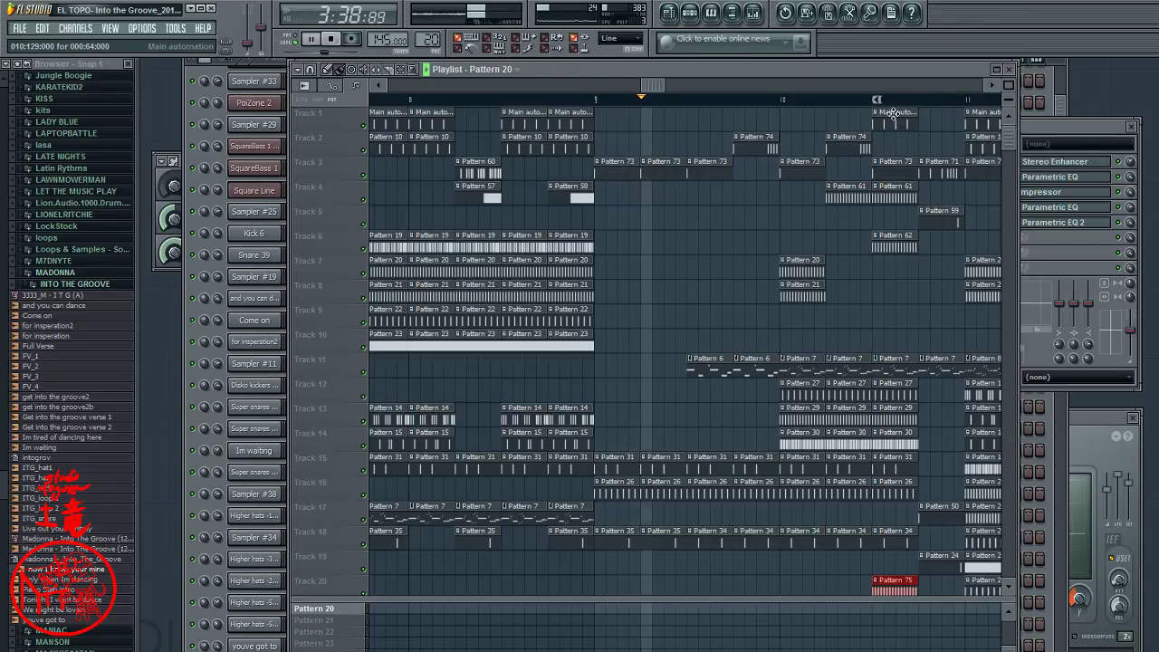
left_click_drag(892, 112, 800, 107)
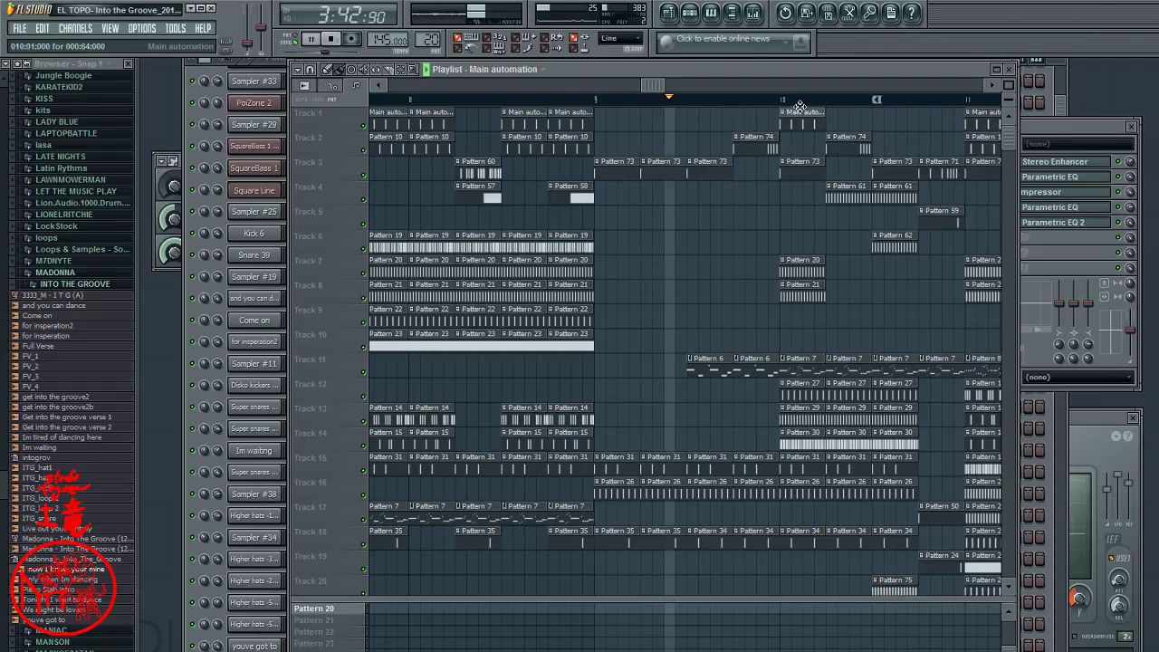
left_click_drag(800, 106, 800, 107)
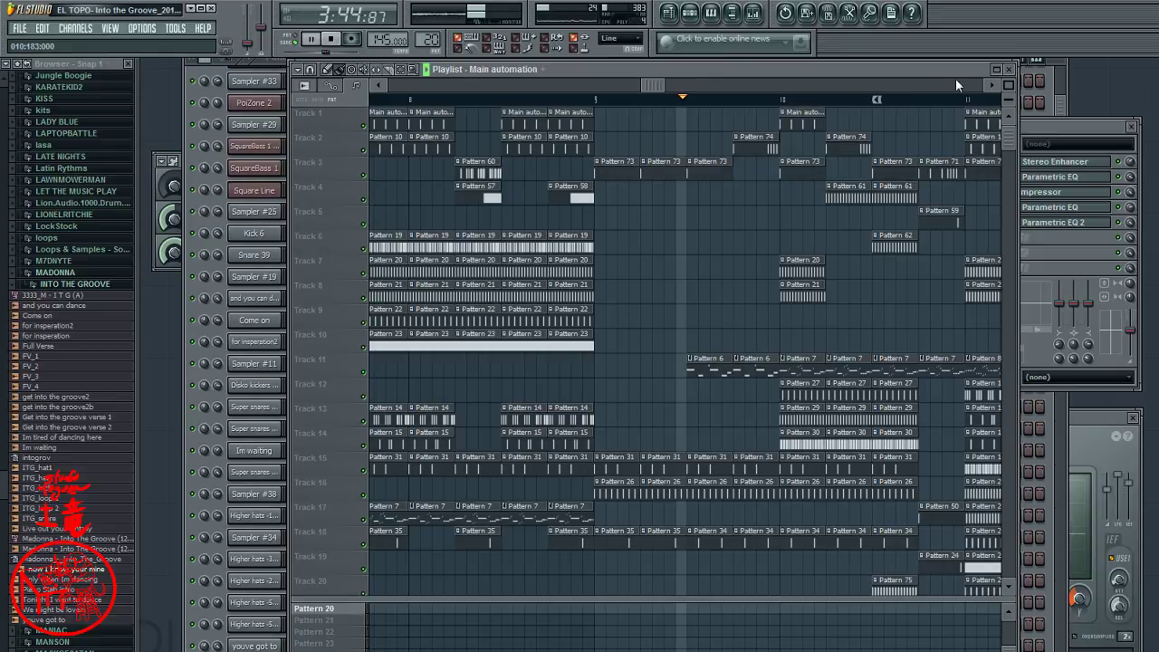
left_click_drag(991, 84, 993, 84)
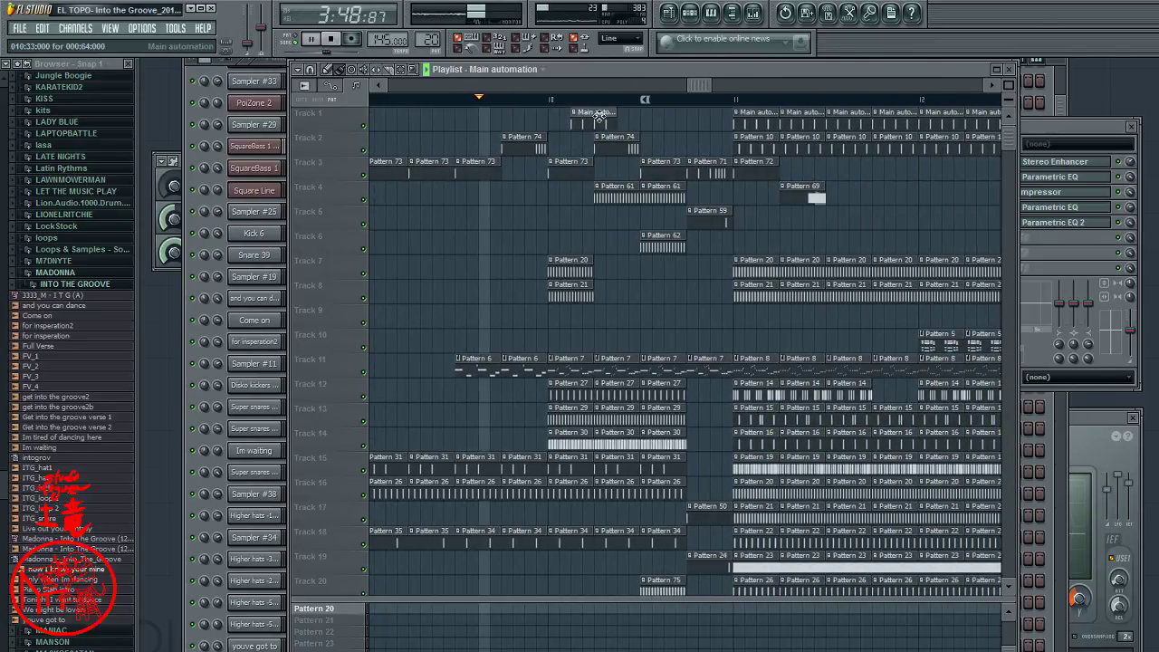
left_click_drag(570, 109, 641, 110)
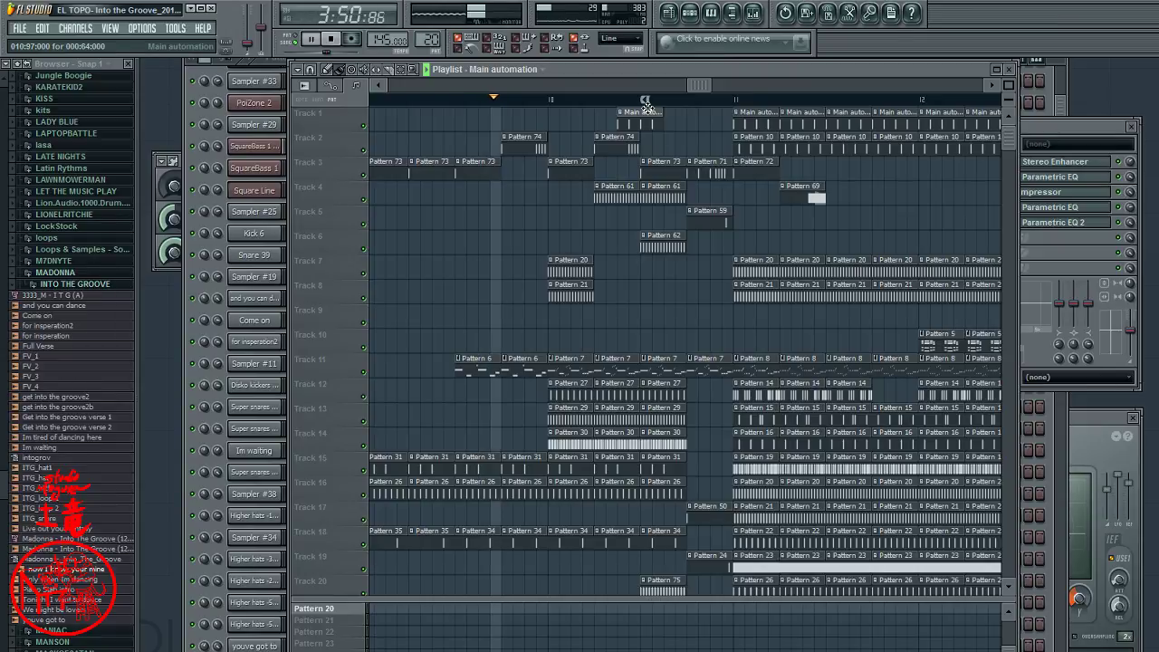
left_click_drag(648, 109, 663, 109)
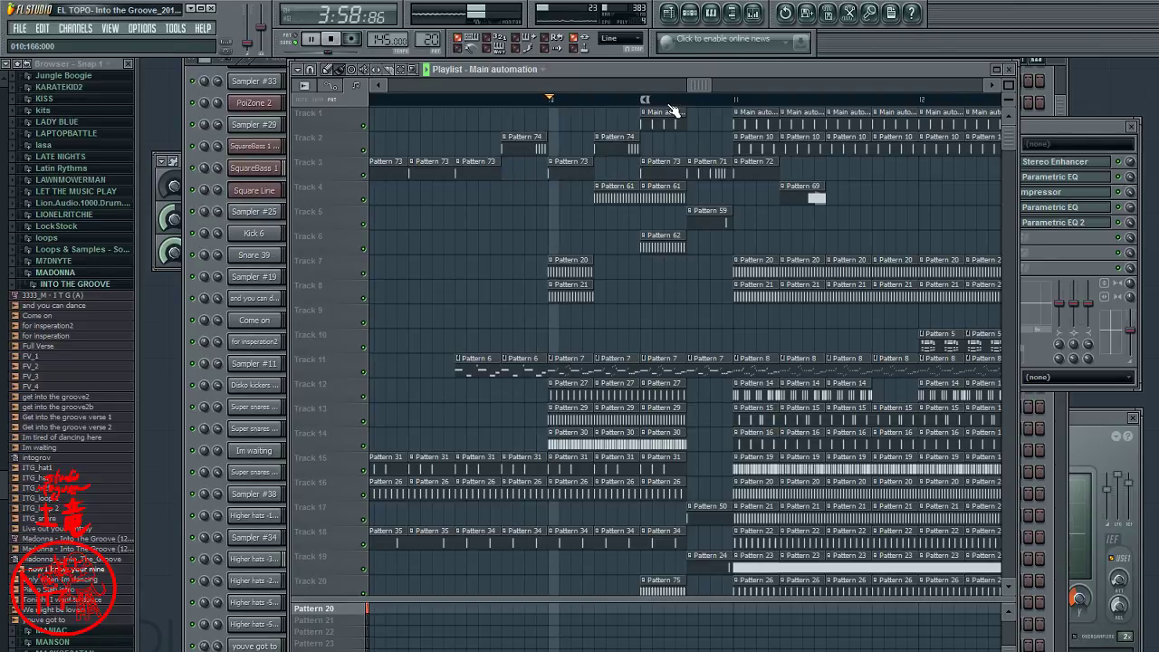
left_click_drag(661, 119, 568, 114)
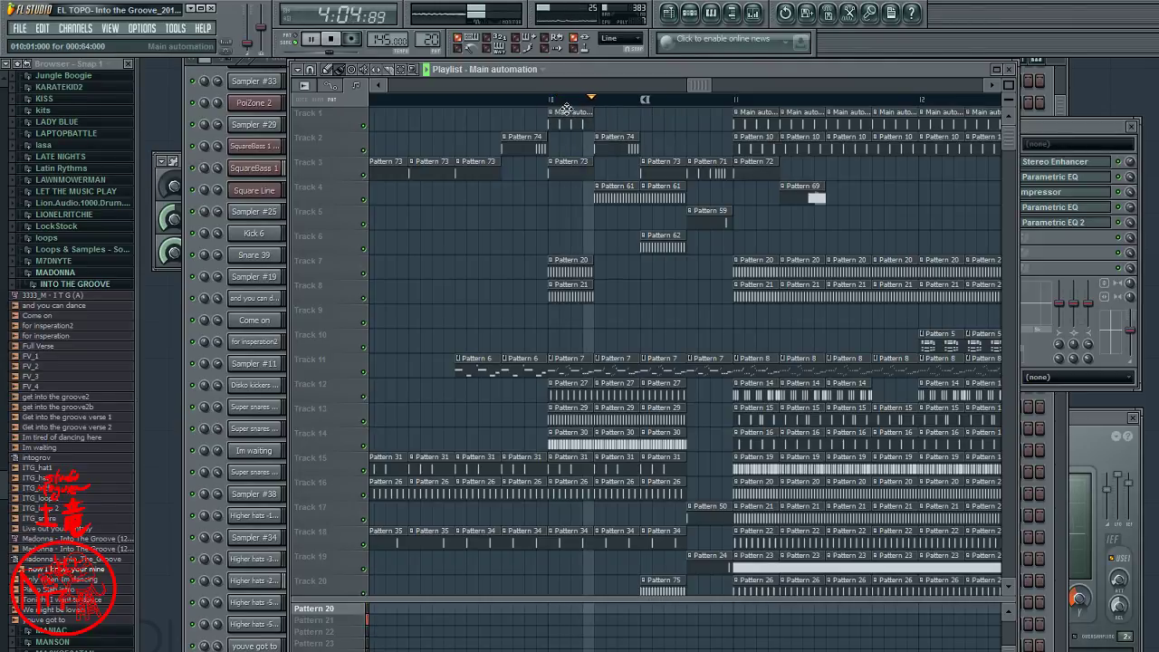
left_click(604, 119)
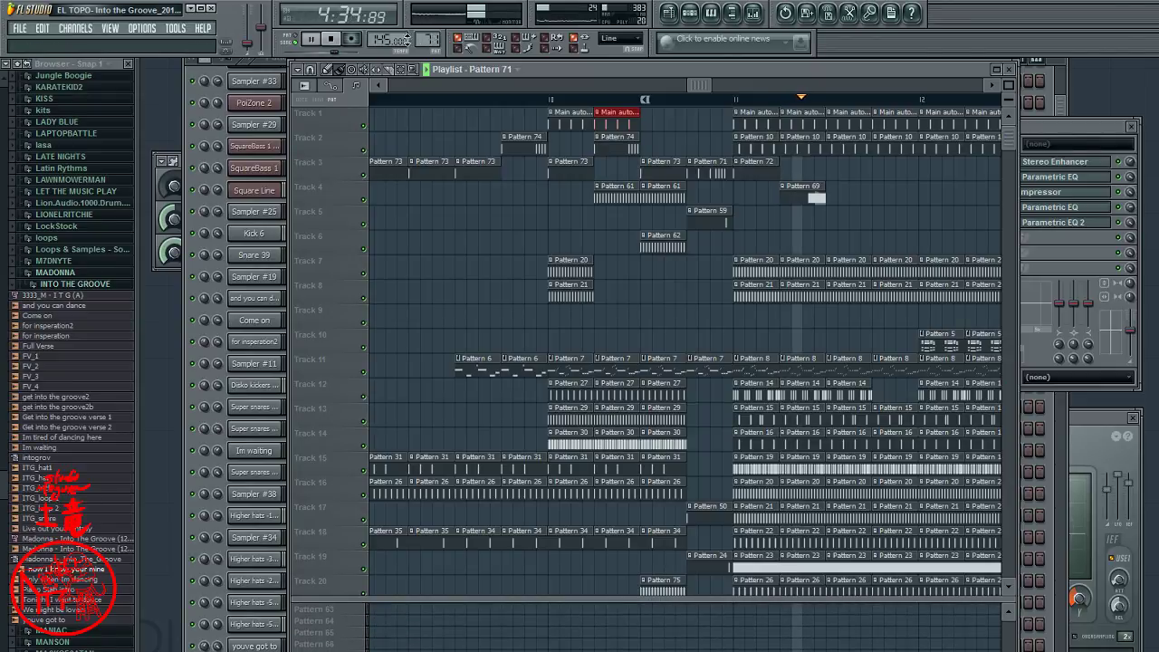
- Copy the ITG_loop 1 rhythm from Pattern 71 and paste it onto the Disko kickers channel of Pattern 76
left_click(197, 240)
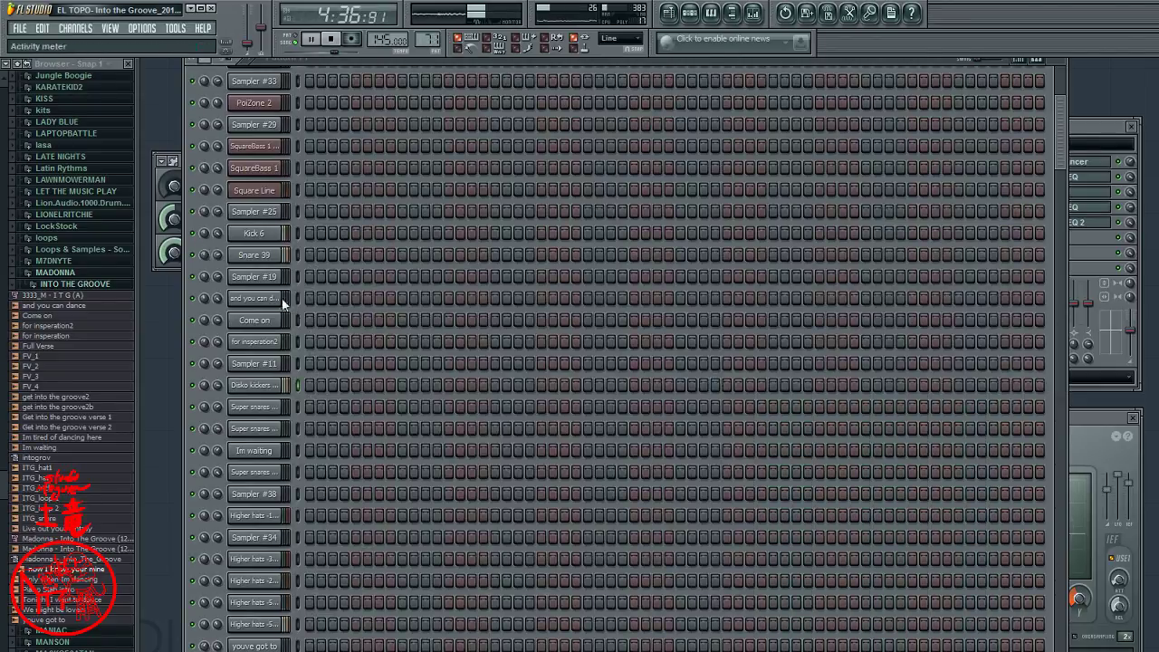
scroll(332, 364, "down", 8)
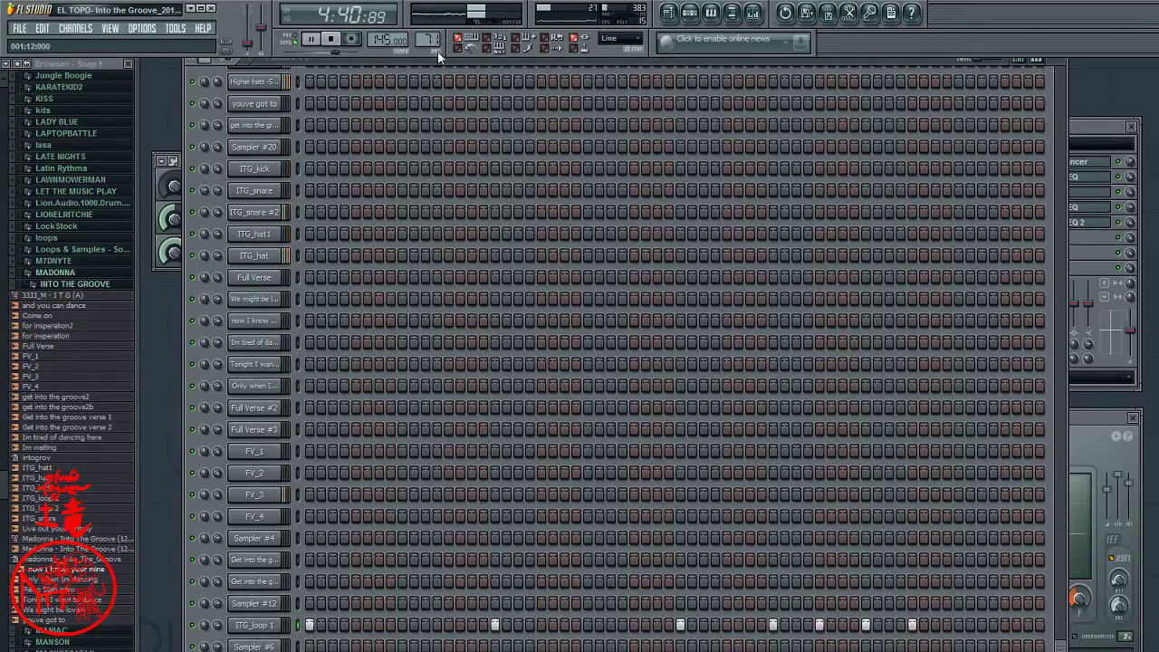
scroll(433, 39, "up", 1)
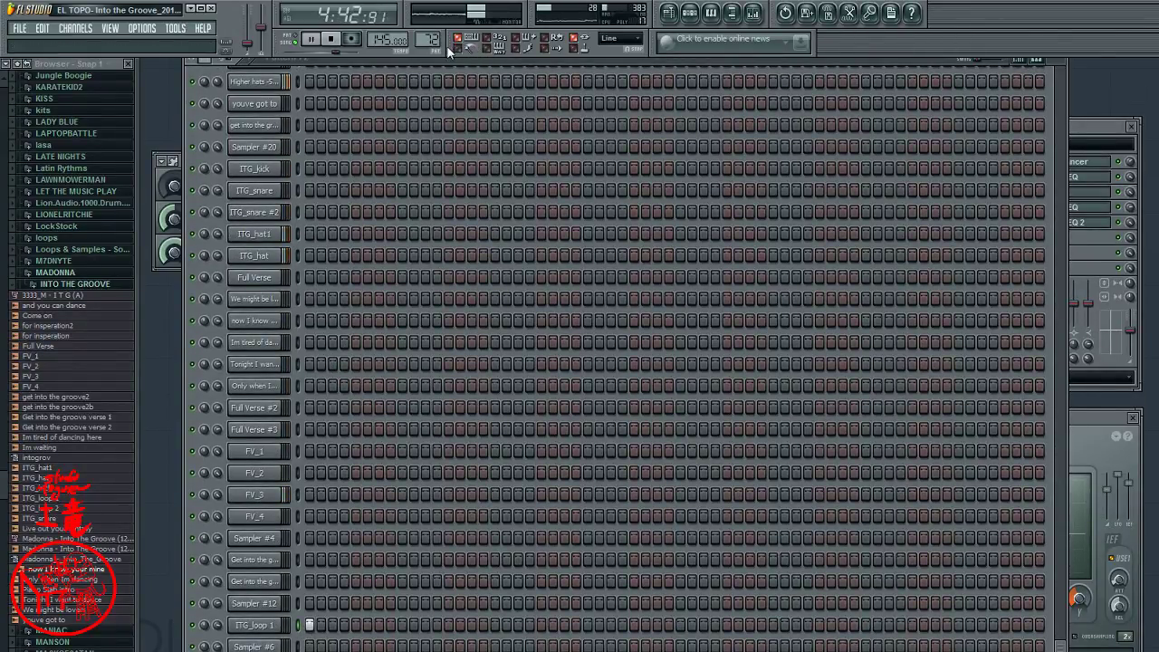
scroll(429, 39, "up", 6)
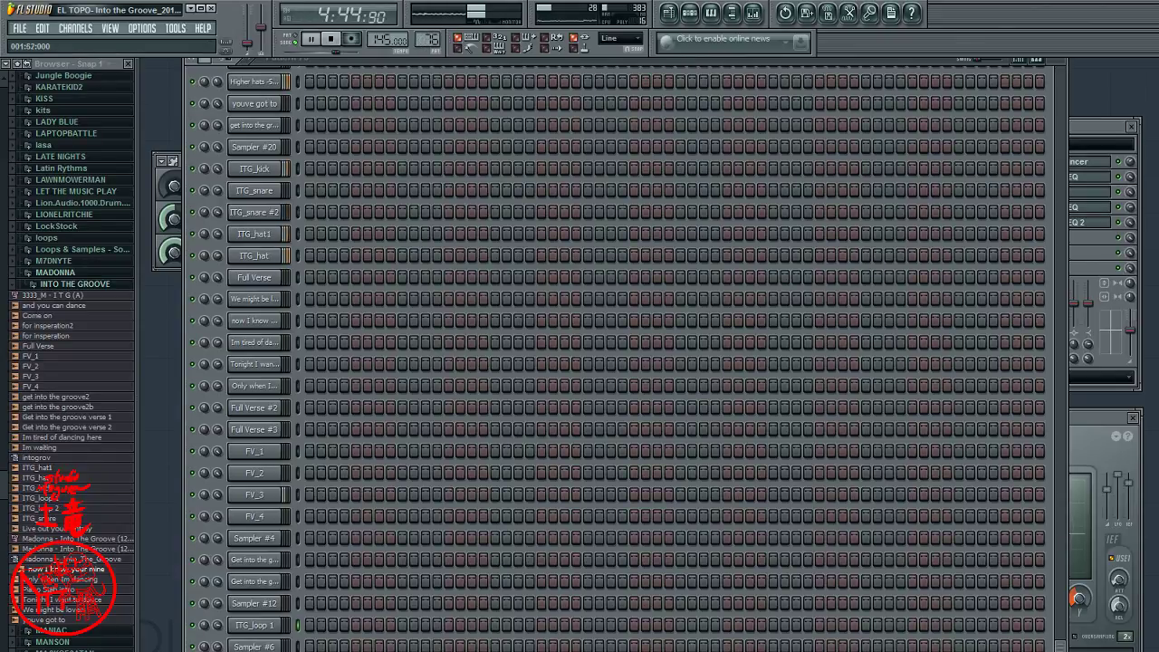
scroll(1056, 197, "up", 7)
scroll(1056, 196, "up", 1)
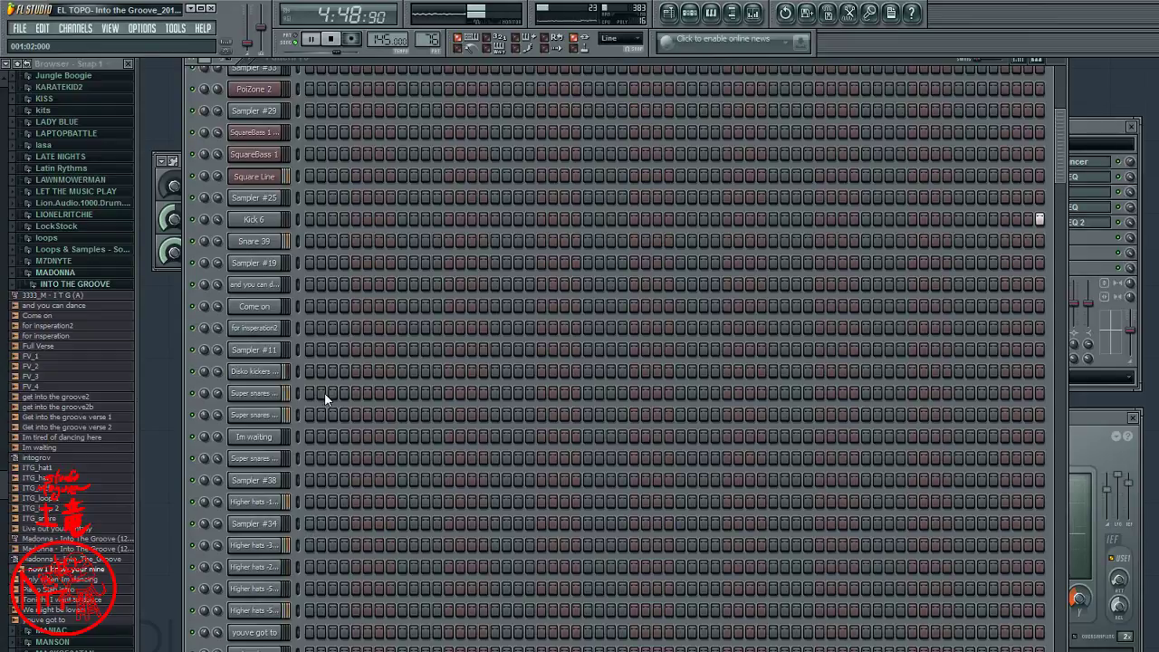
key("ctrl+v")
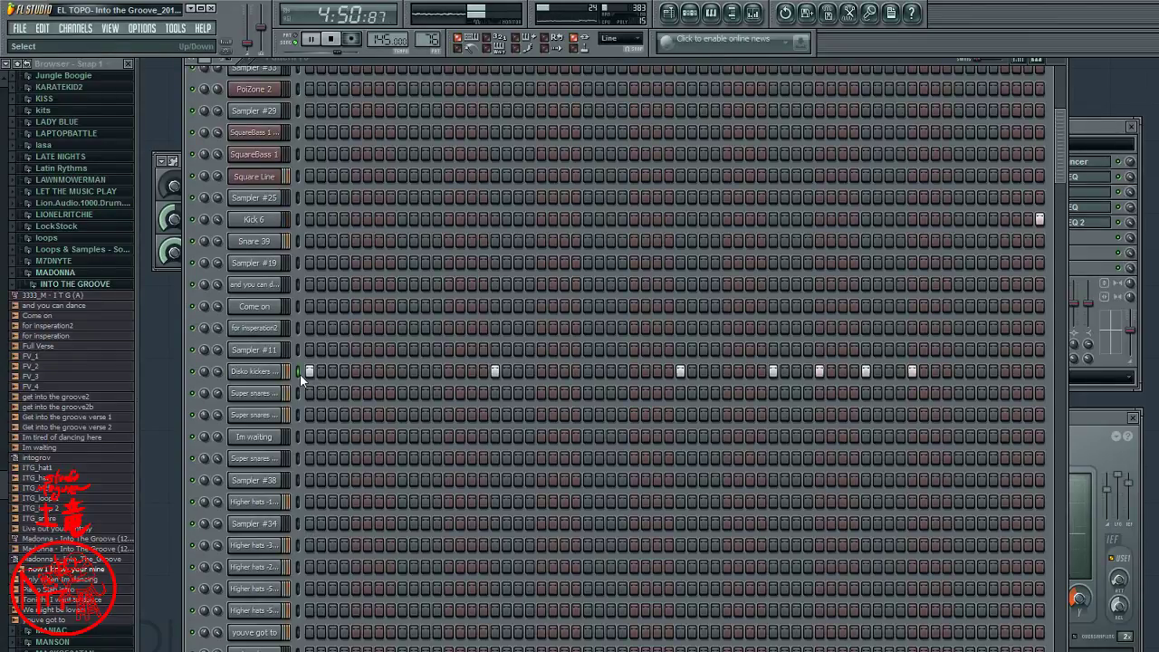
- Examine the Kick 6 channel's step parameters in the graph editor, from shift back to velocity, and close the graph
scroll(379, 494, "up", 1)
scroll(380, 494, "up", 1)
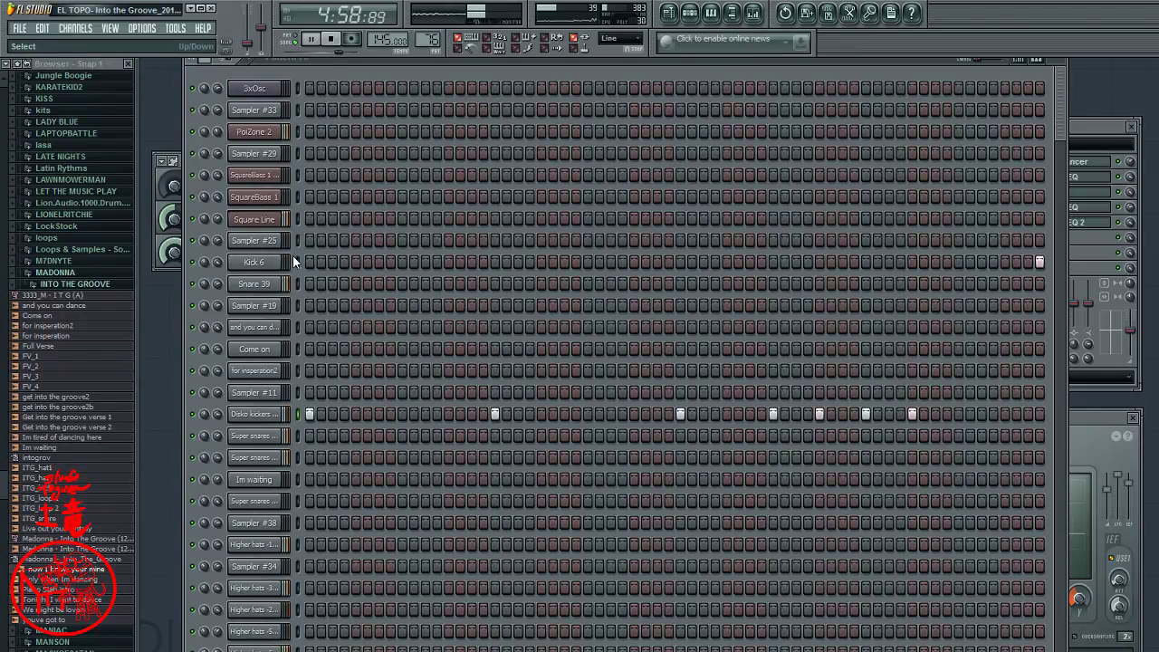
left_click(1018, 61)
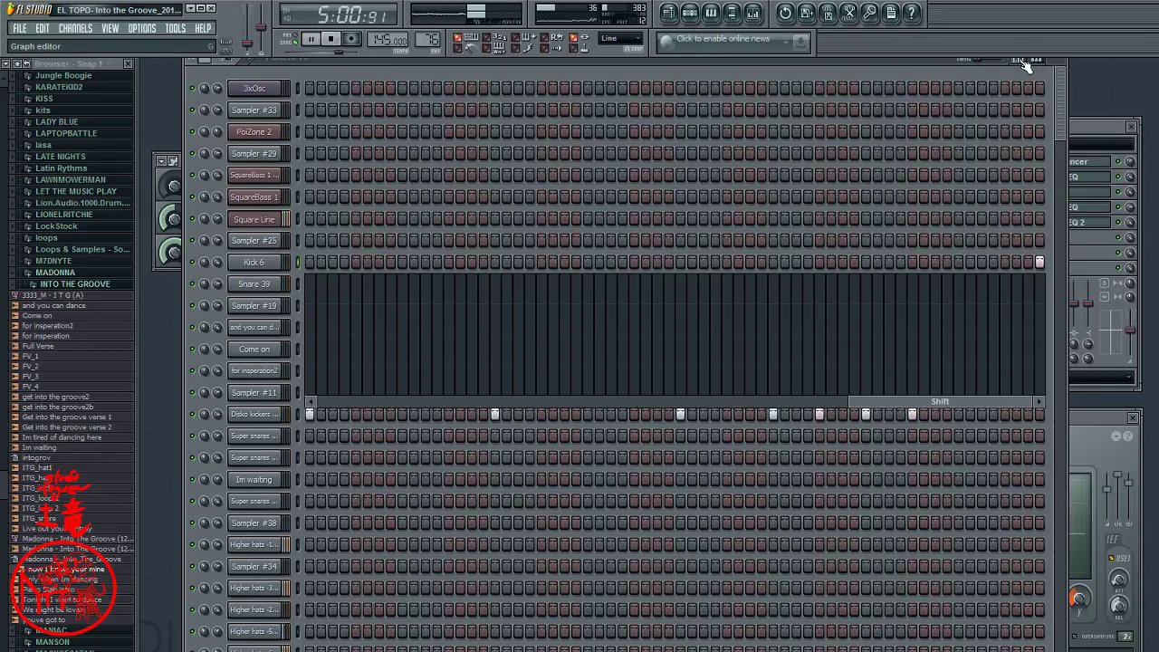
left_click(311, 401)
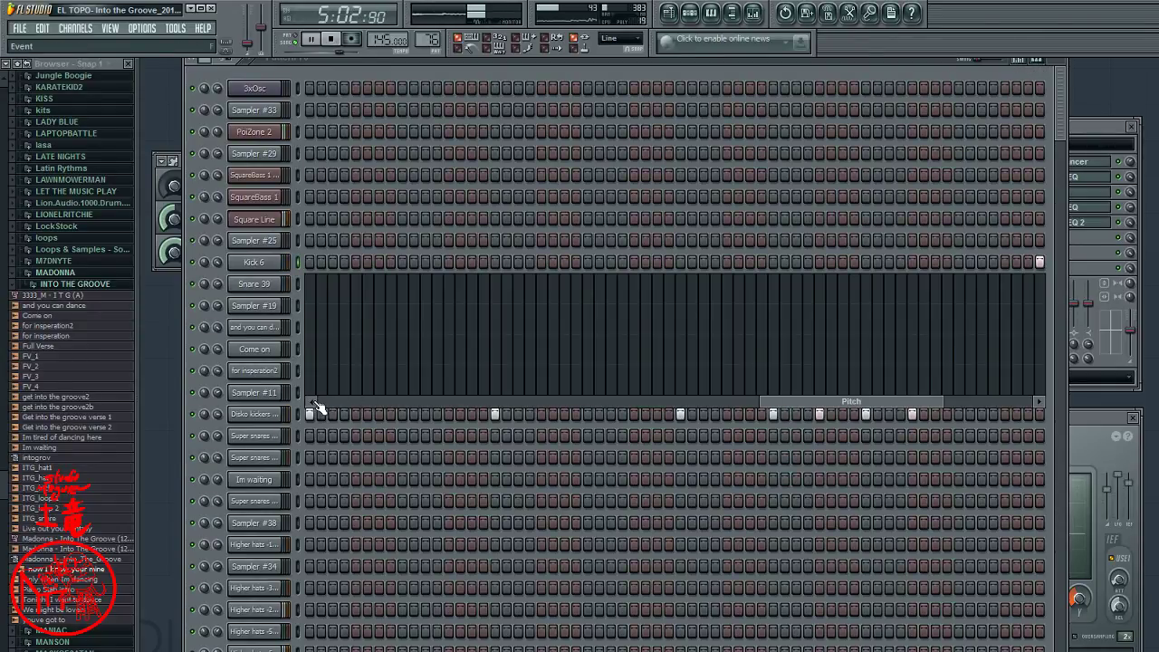
left_click(312, 401)
left_click(312, 401)
left_click(312, 402)
left_click(312, 401)
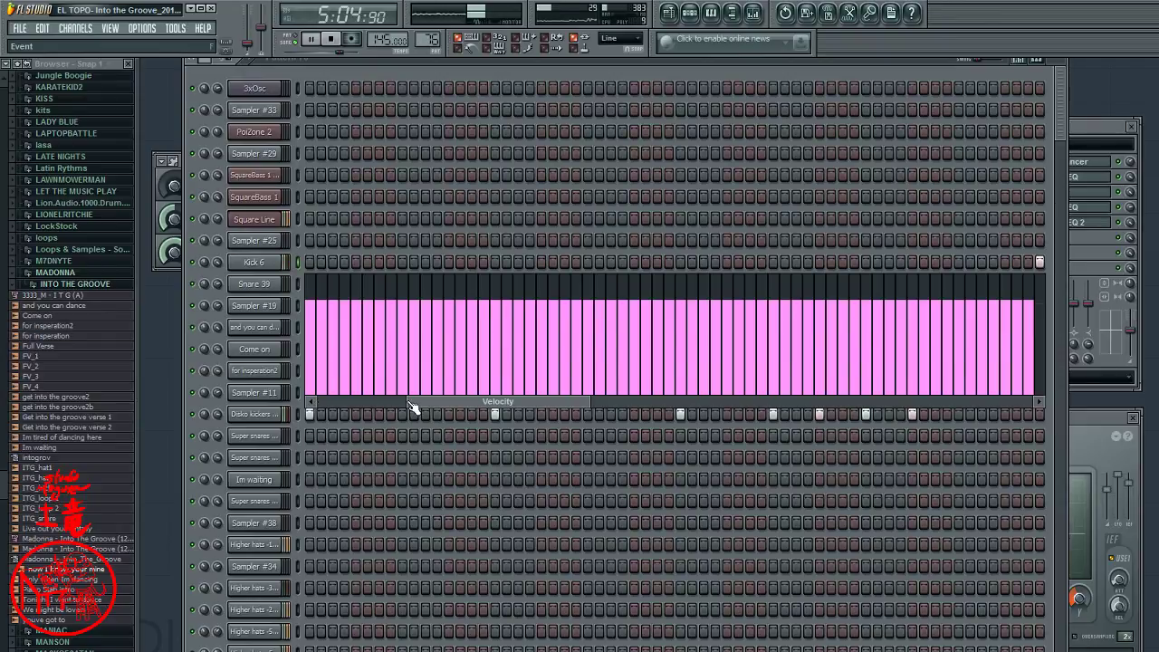
left_click(1019, 60)
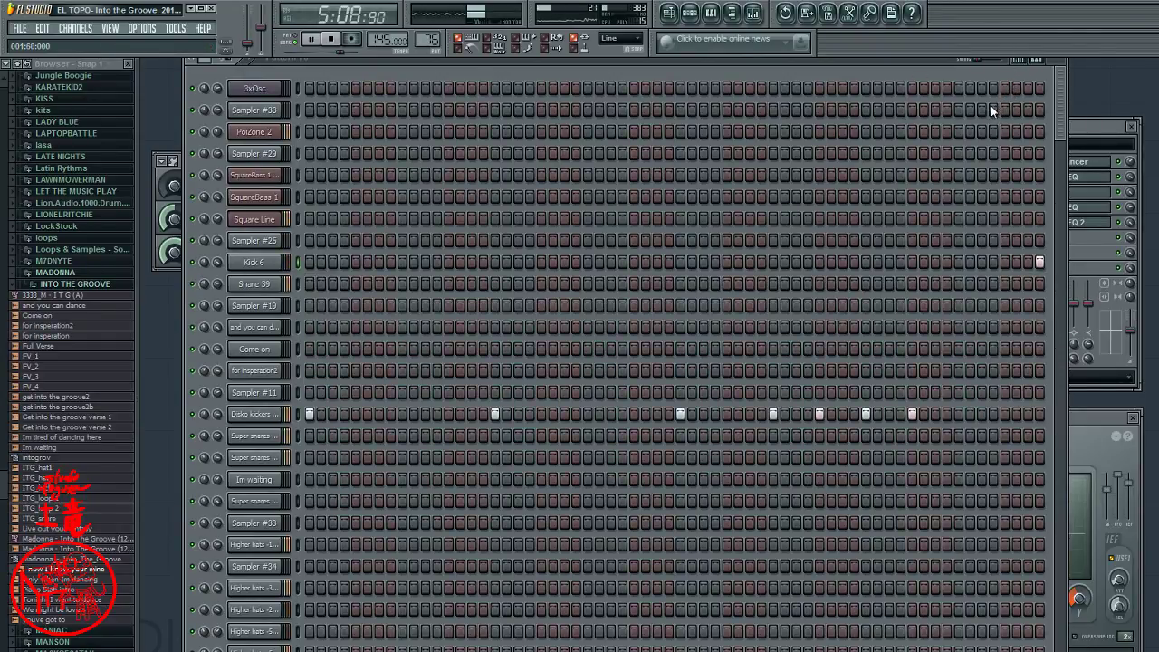
- Paste the Disko kickers rhythm onto the ITG_kick channel of Pattern 76
scroll(367, 511, "down", 5)
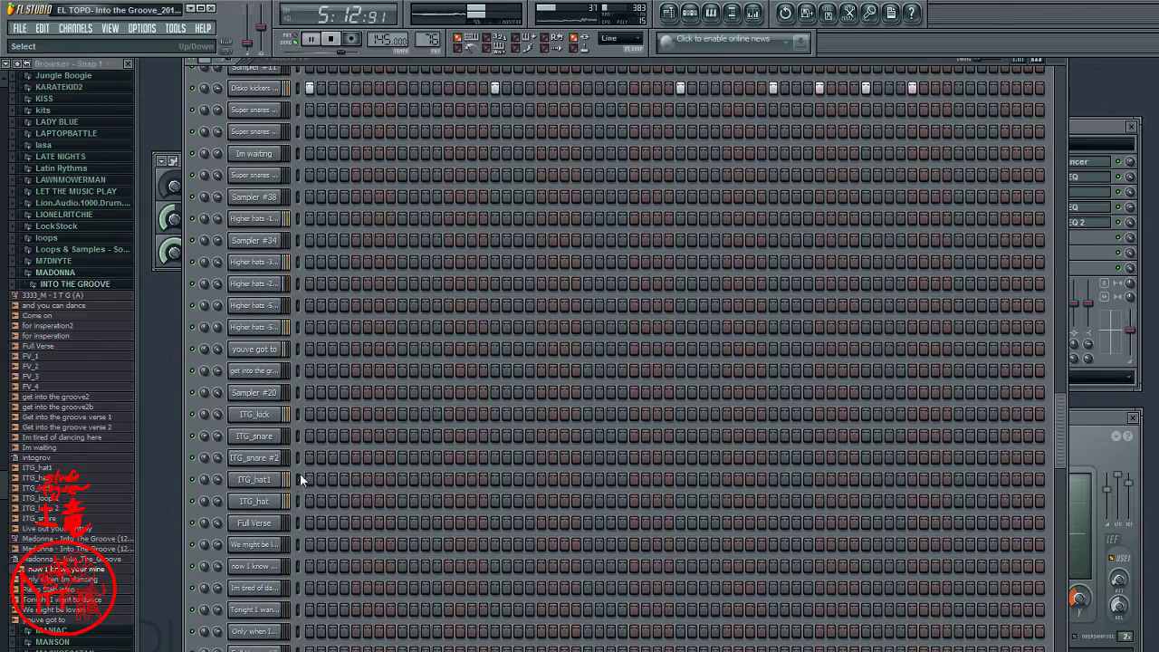
scroll(303, 428, "down", 1)
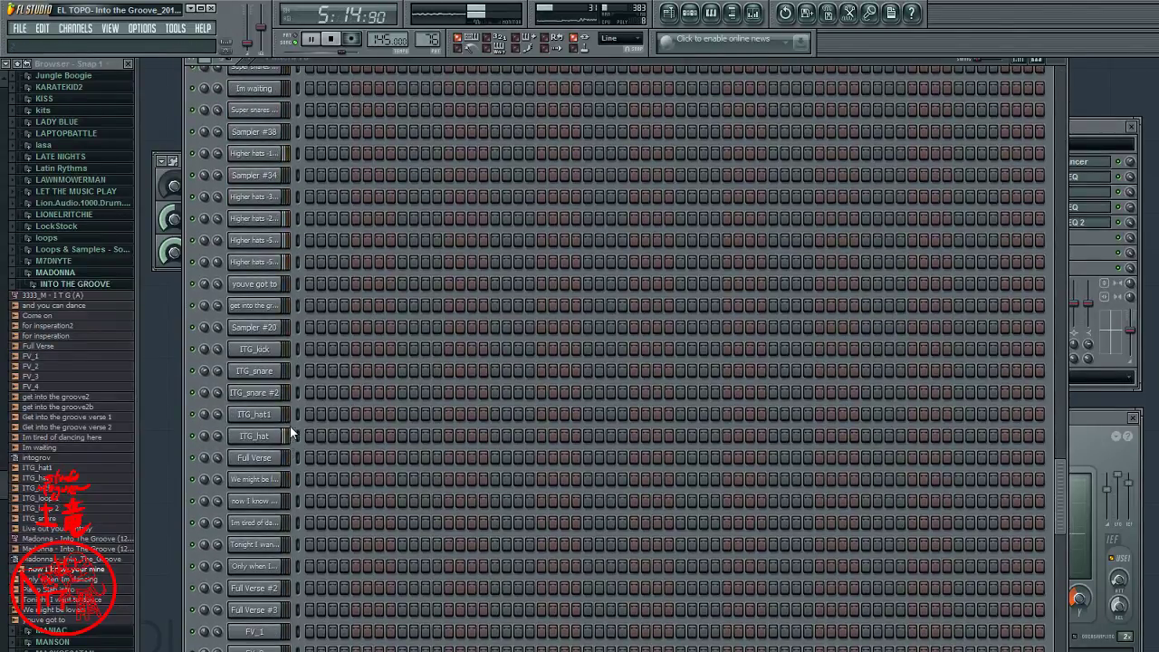
left_click(296, 351)
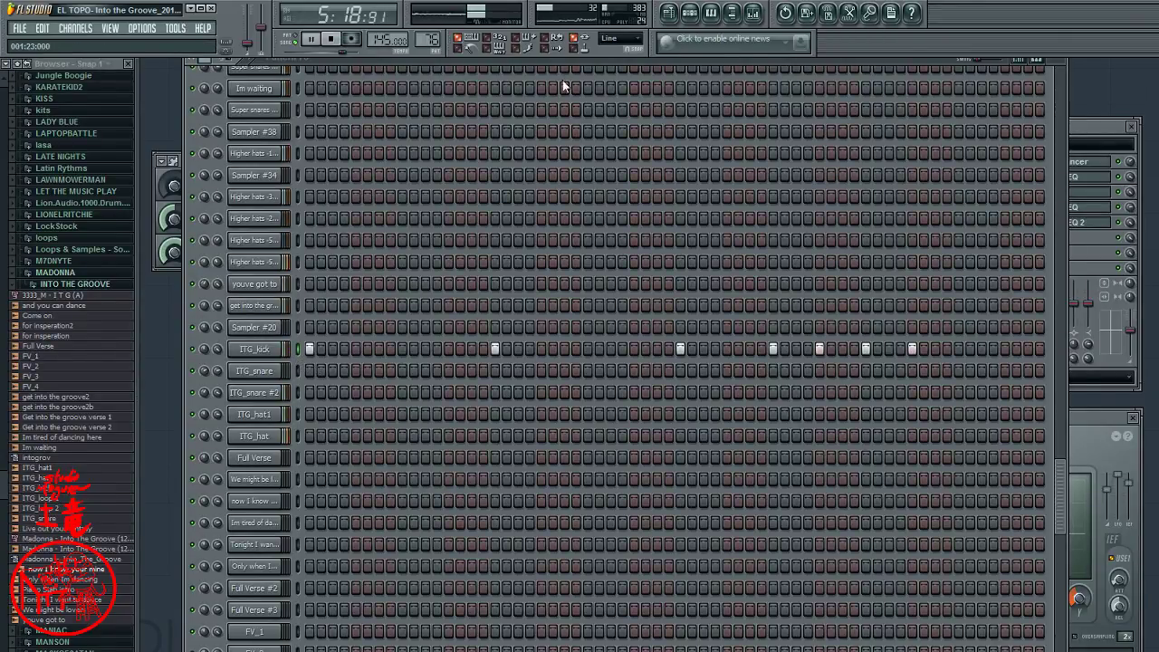
- Cut the Disko kickers and ITG_kick rhythms from Pattern 76 and paste them onto the same channels of Pattern 77
scroll(489, 390, "up", 5)
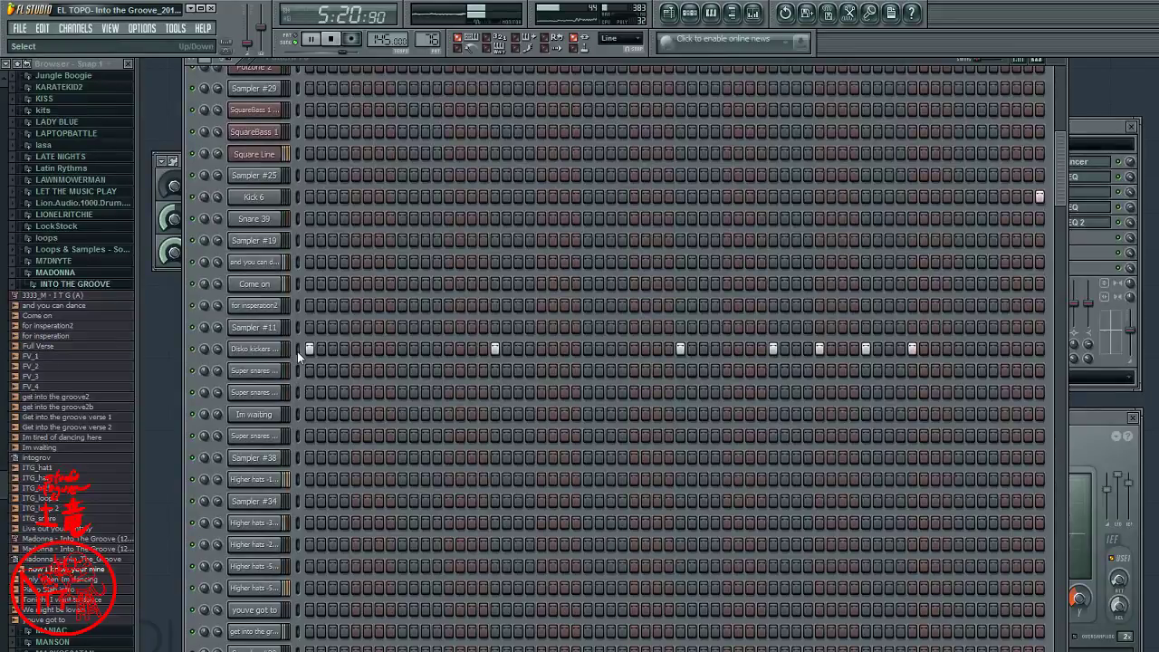
left_click(297, 349)
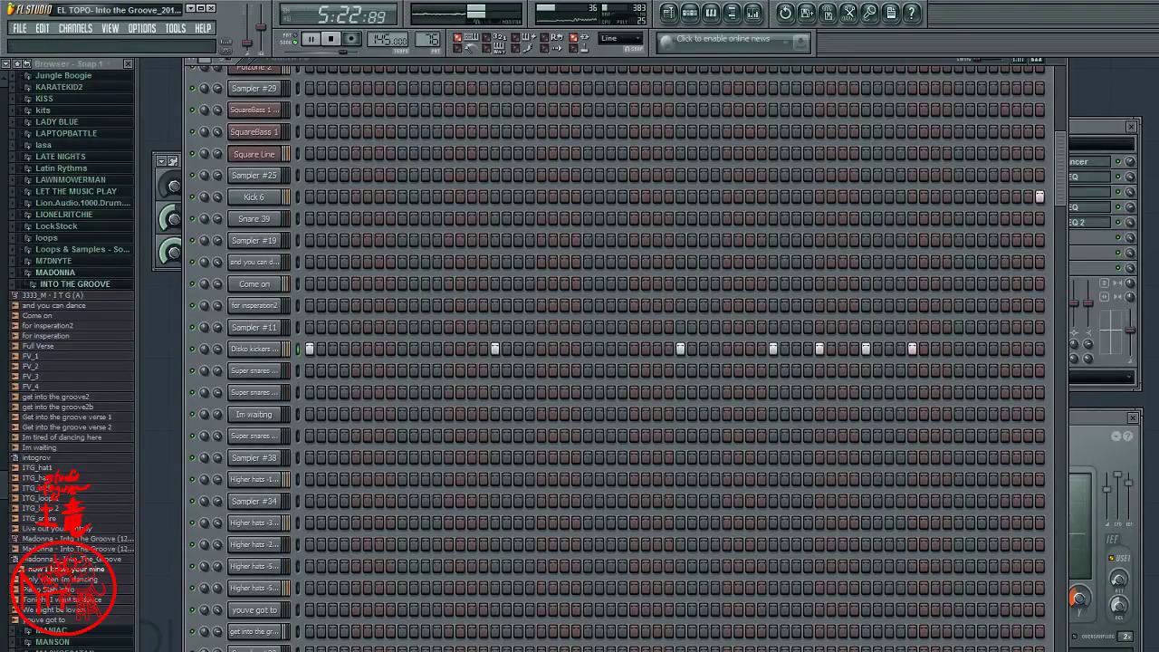
key("ctrl+x")
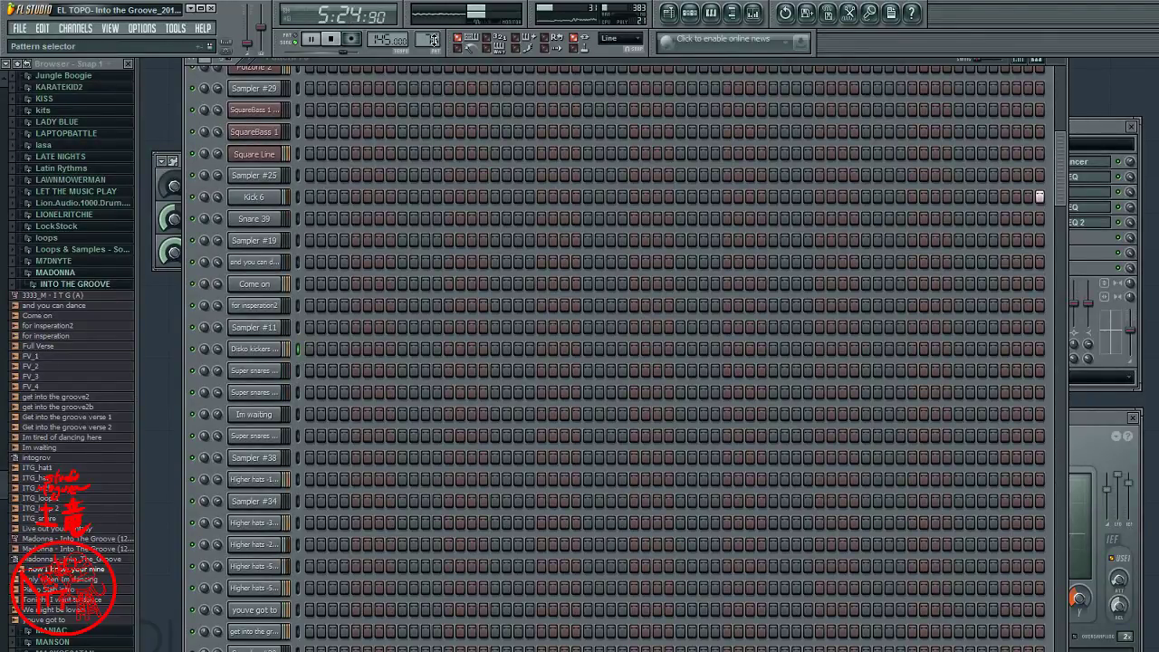
key("ctrl+v")
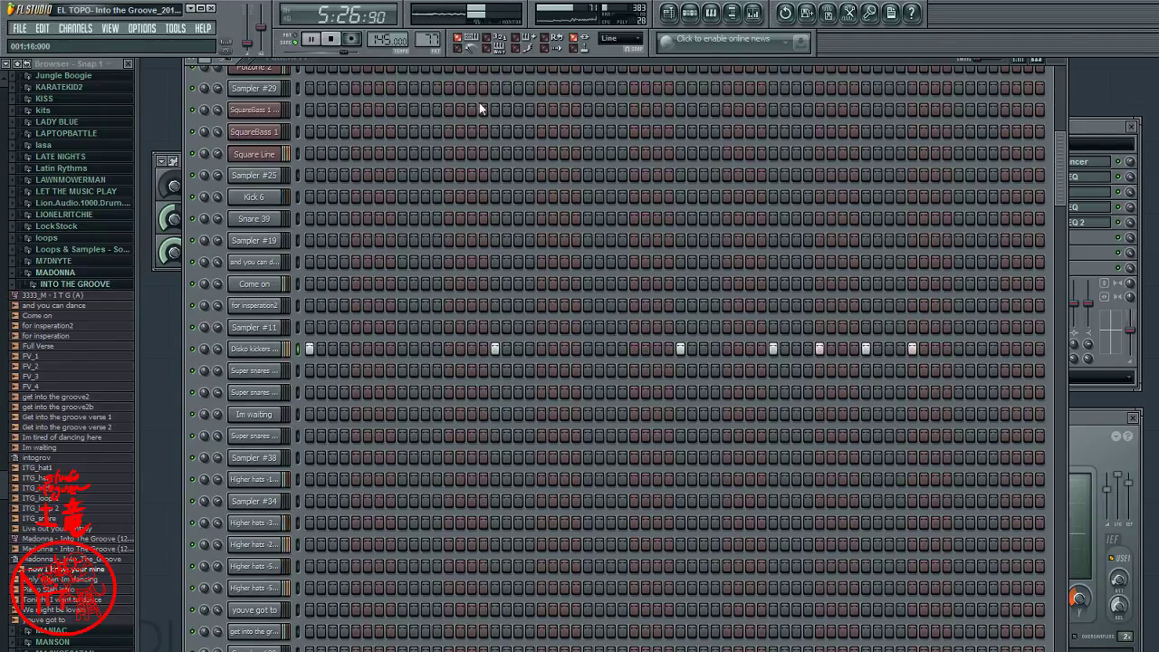
left_click_drag(1061, 167, 1005, 550)
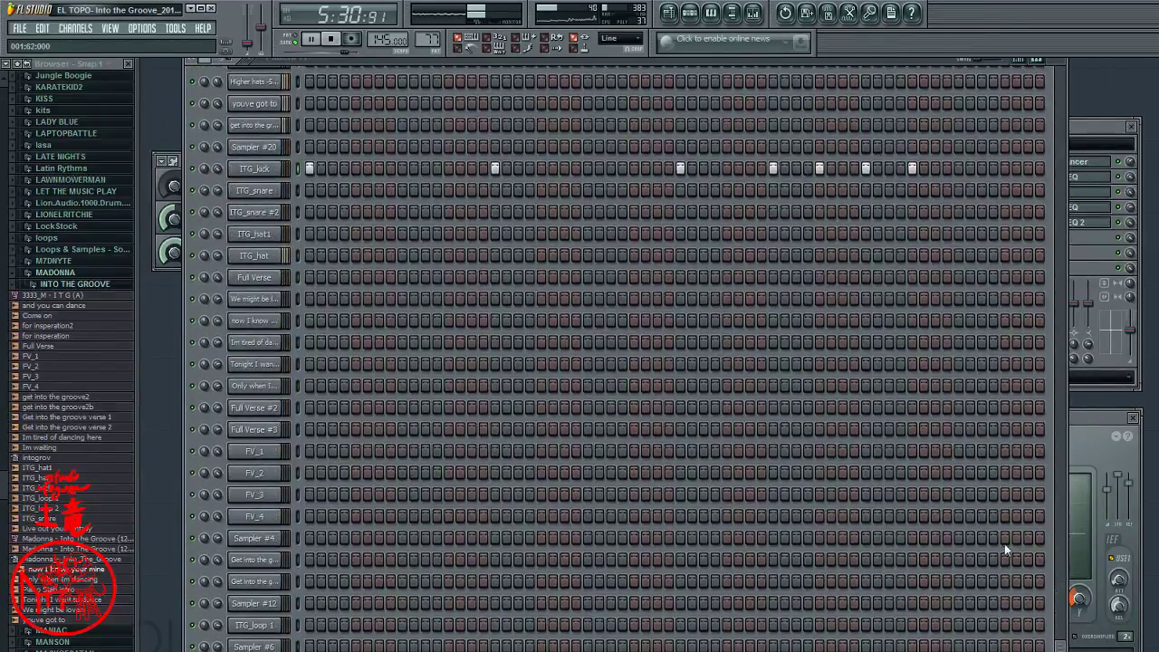
- Place Pattern 77 on Track 7 of the playlist directly before bar 11 and play the transition from bar 10
left_click(669, 13)
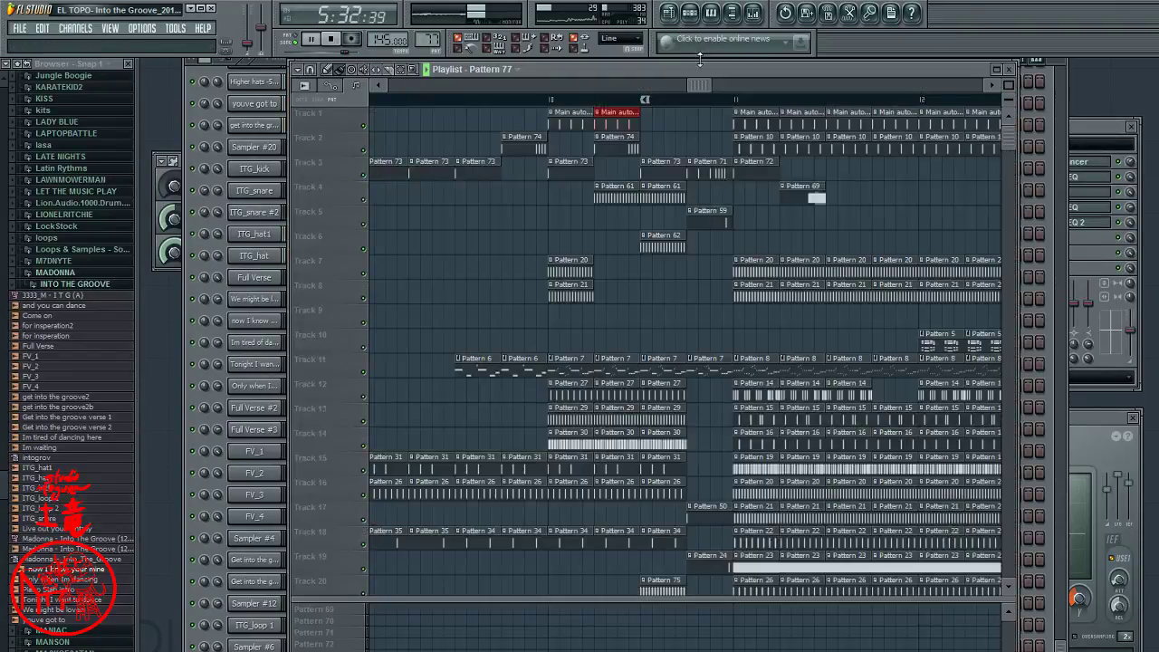
left_click(689, 269)
left_click(552, 99)
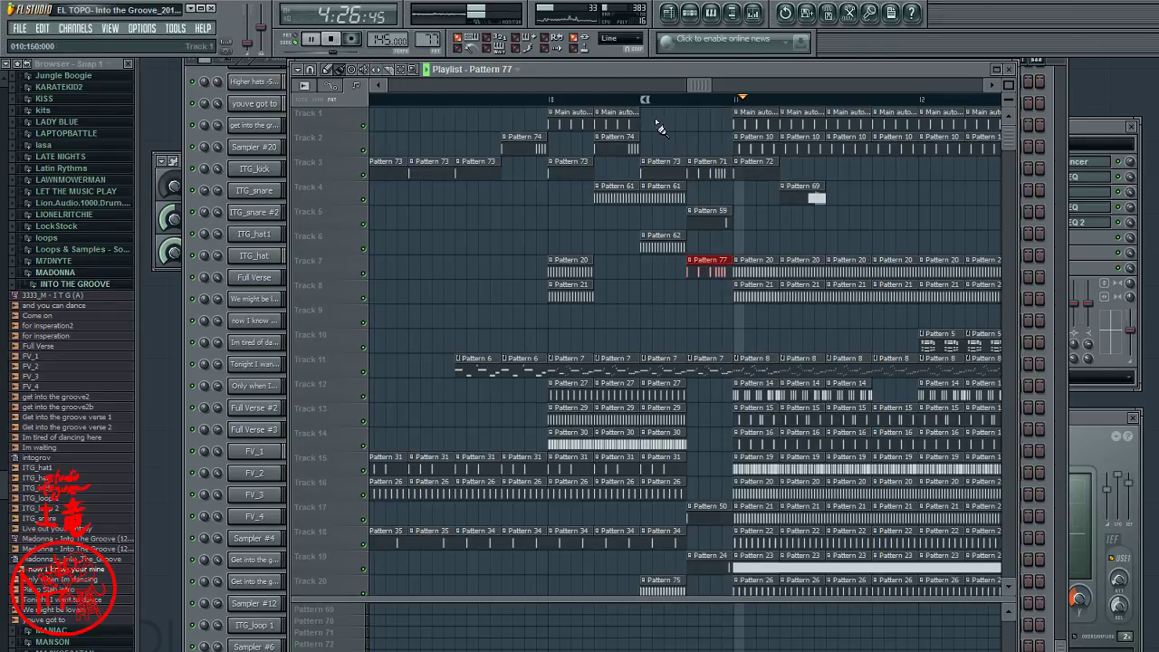
left_click(643, 98)
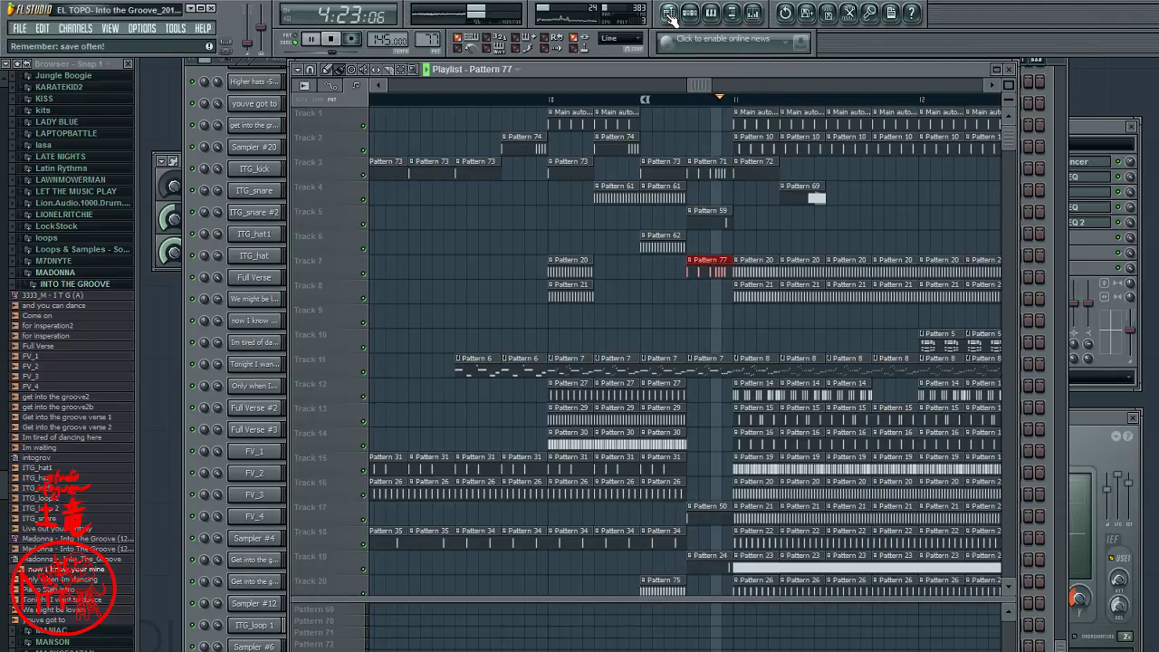
- Copy the Disko kickers rhythm in Pattern 77 onto the Kick 6 channel and the Higher hats channel below Sampler #34
left_click(193, 95)
scroll(301, 169, "up", 8)
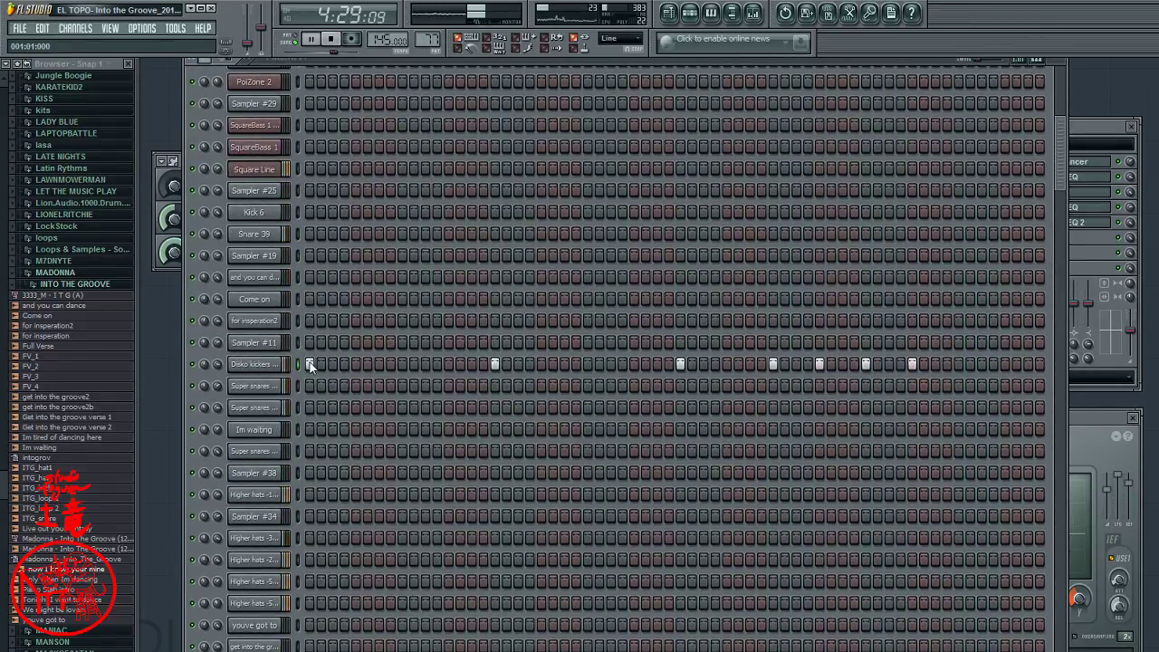
left_click(309, 363)
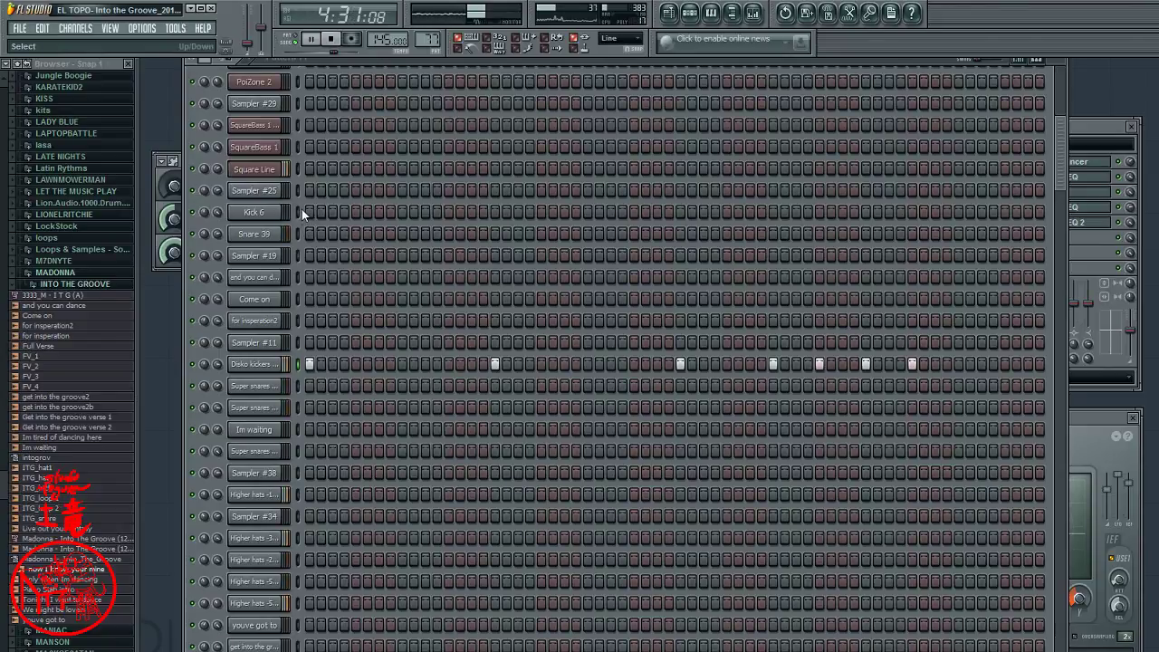
key("ctrl+v")
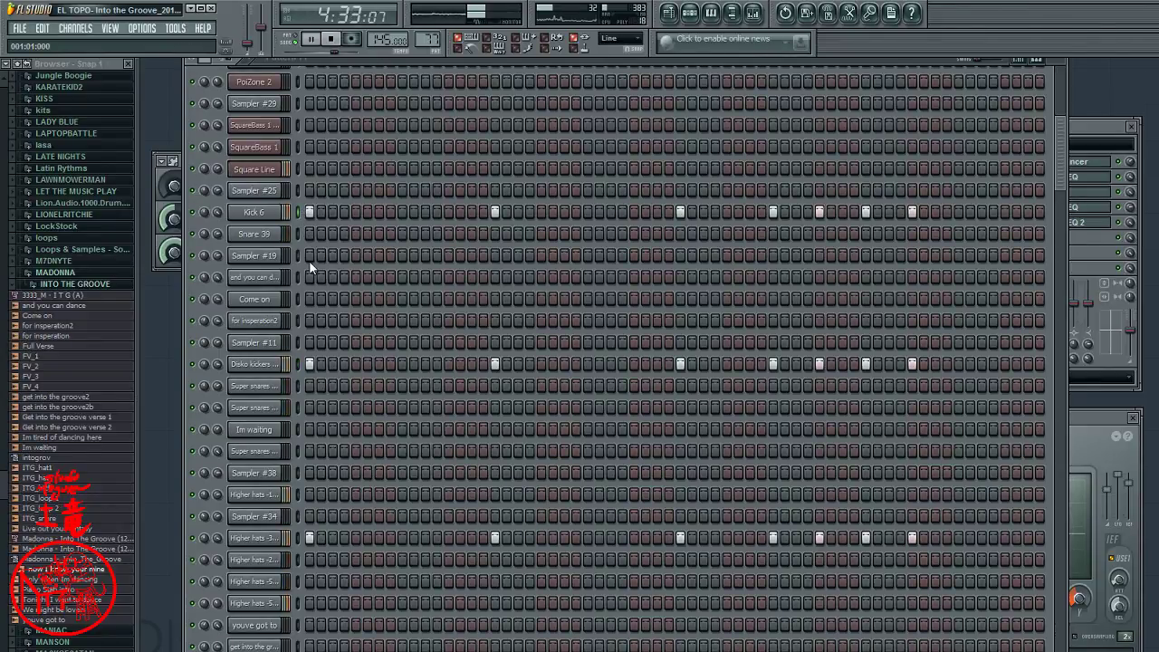
- Review the steps of all channels in Pattern 77 and check the track levels in the mixer
scroll(309, 260, "down", 4)
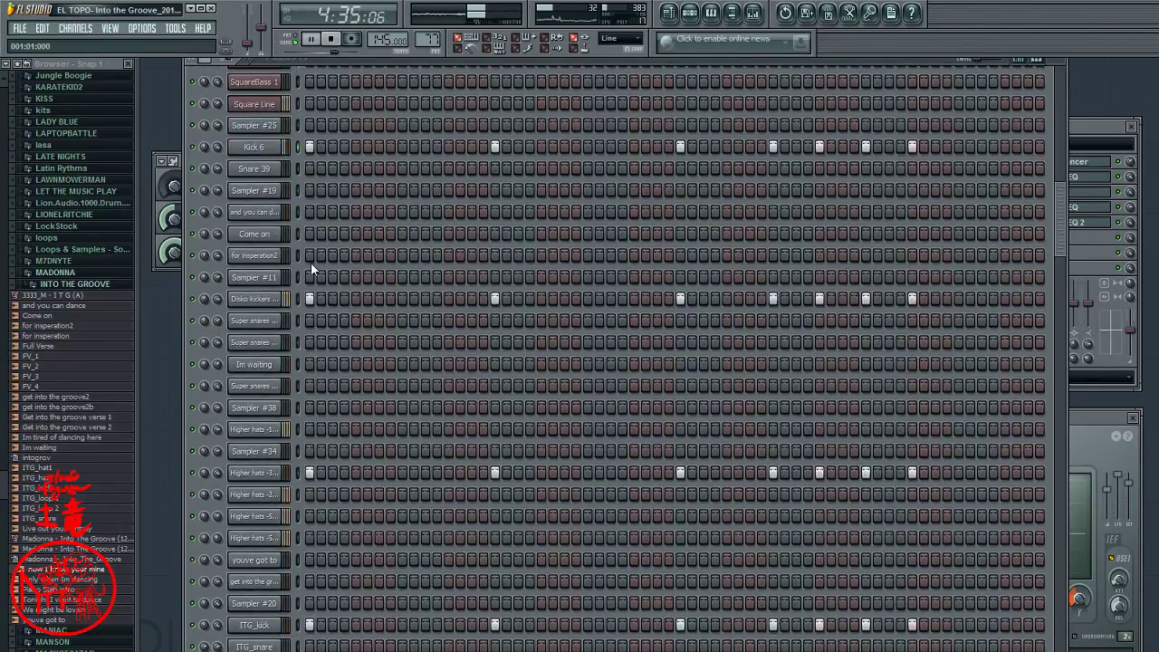
scroll(312, 265, "down", 8)
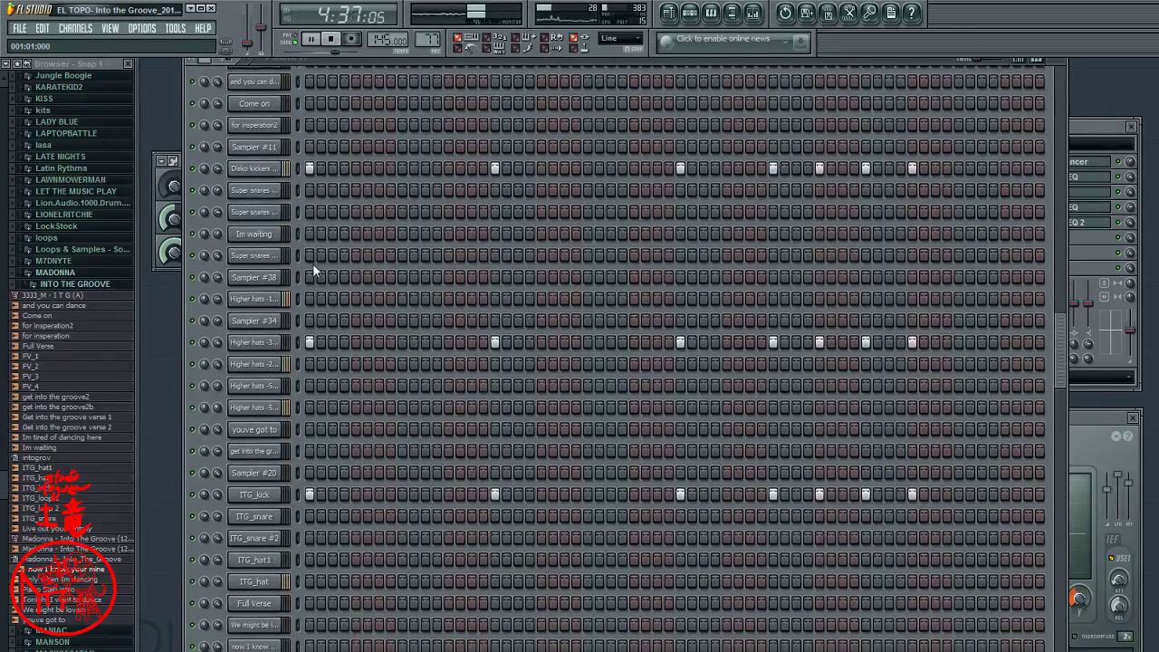
scroll(312, 269, "down", 7)
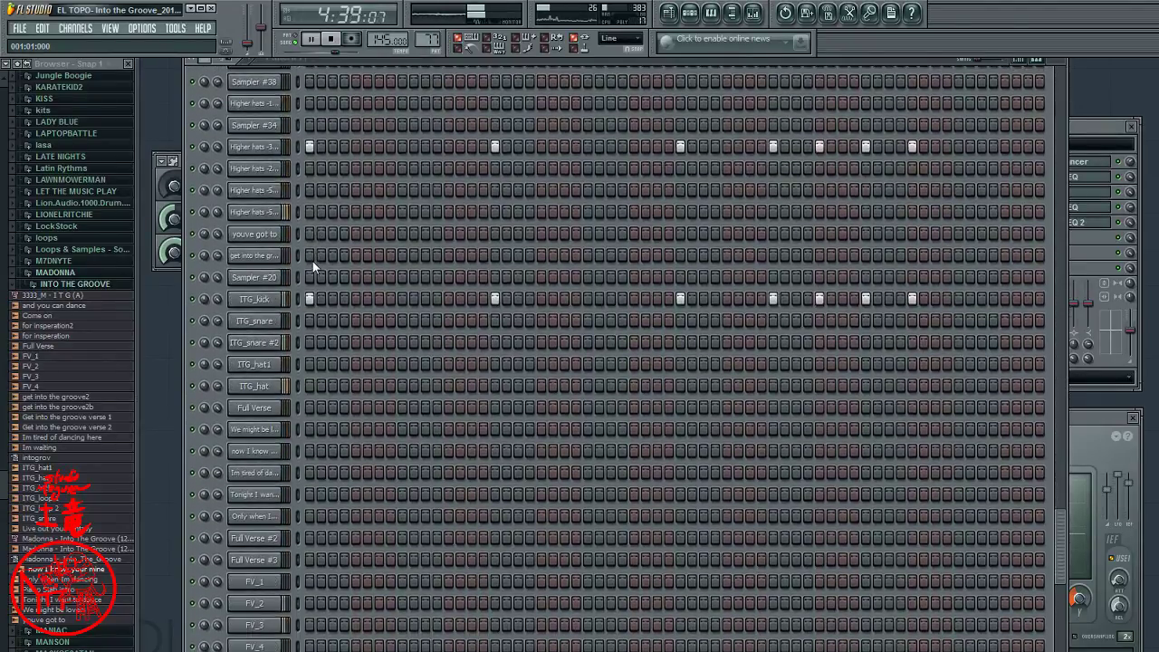
scroll(313, 263, "down", 2)
scroll(312, 263, "up", 10)
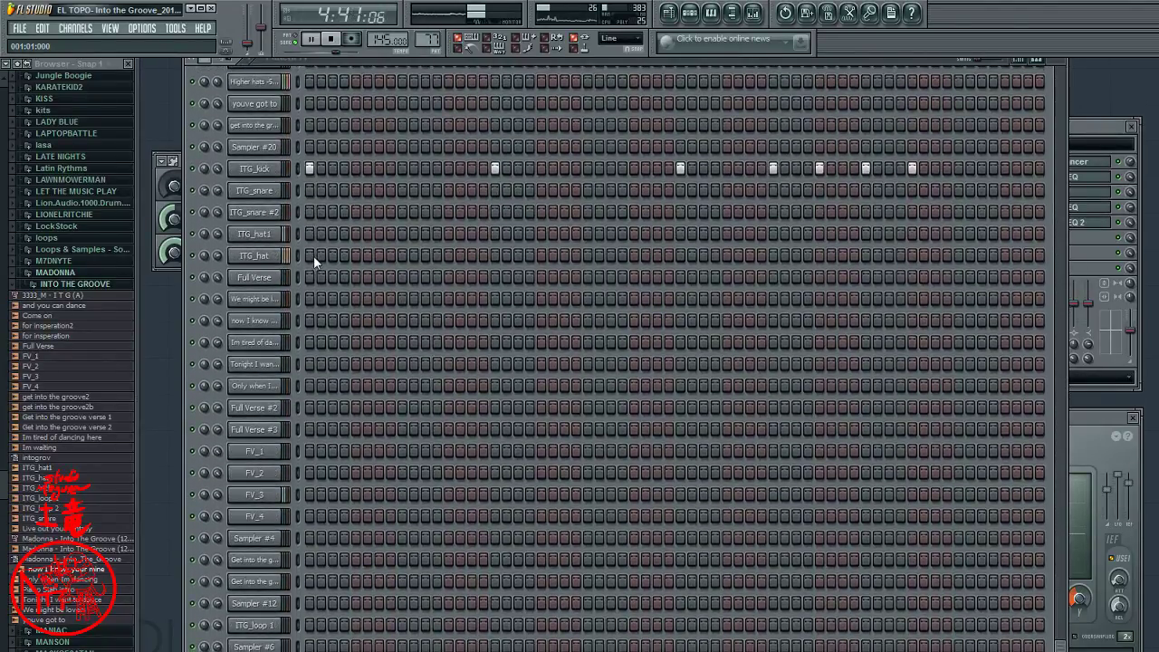
scroll(317, 255, "up", 13)
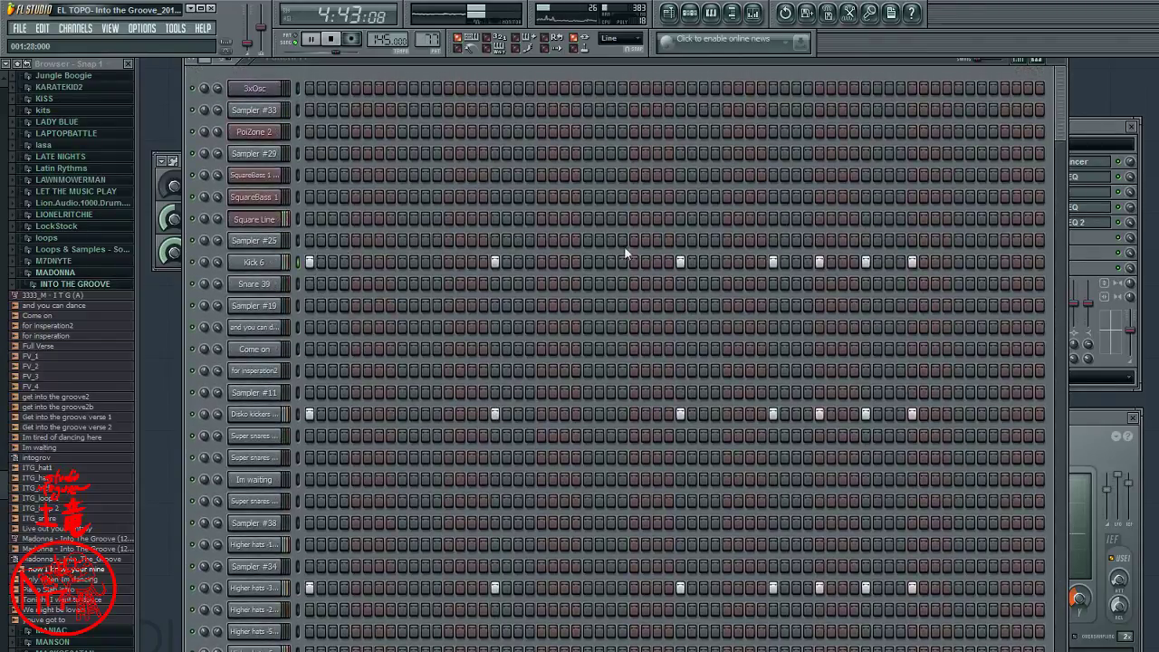
left_click(1087, 124)
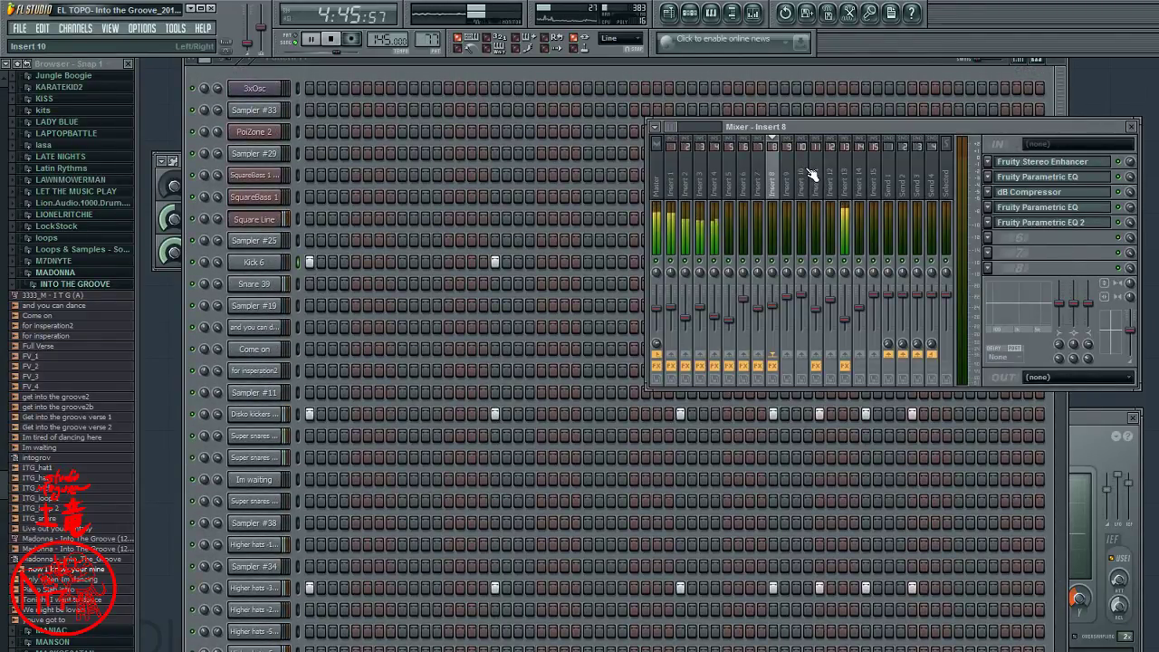
- Play the playlist transition into bar 11 from bar 10, and view the song's opening bars alongside the mixer
left_click(668, 12)
left_click(693, 100)
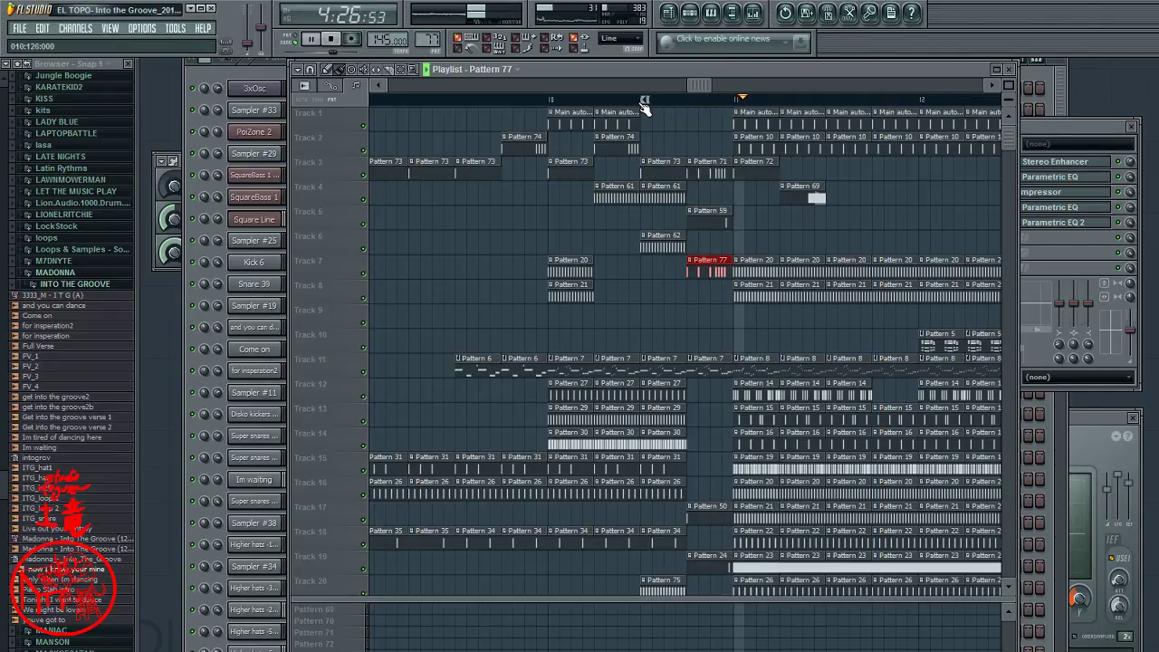
left_click(549, 102)
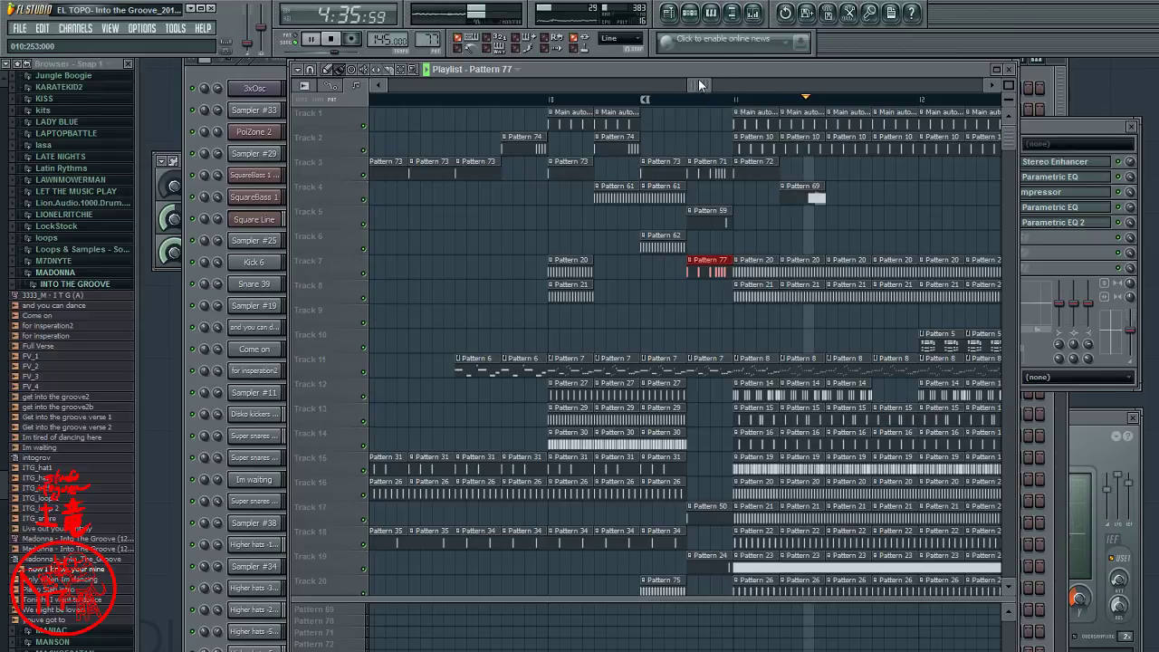
left_click_drag(697, 84, 370, 164)
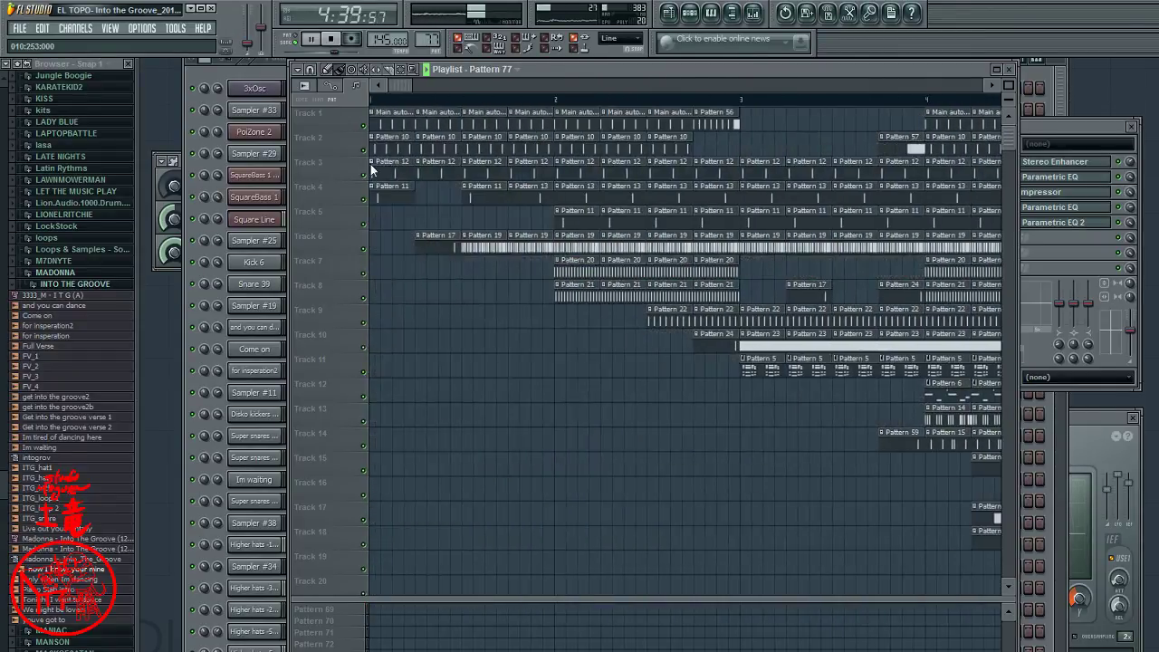
left_click(1059, 132)
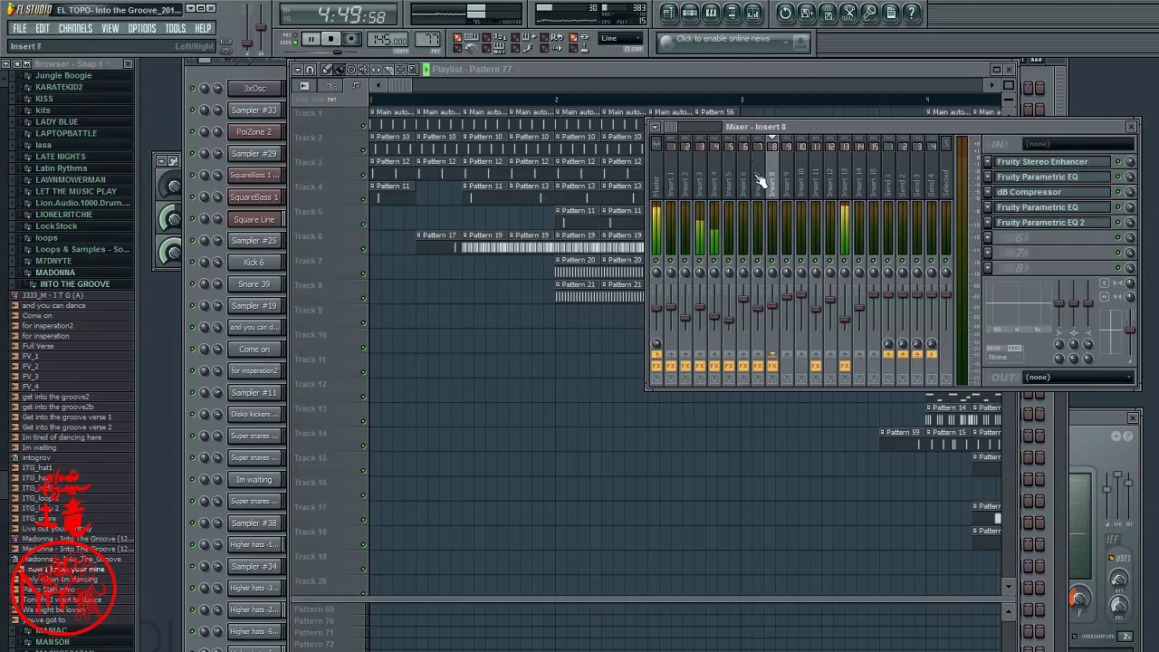
- Restart playback from the beginning of the song and disable the effect slots on the Master through Insert 8 mixer tracks
left_click(341, 42)
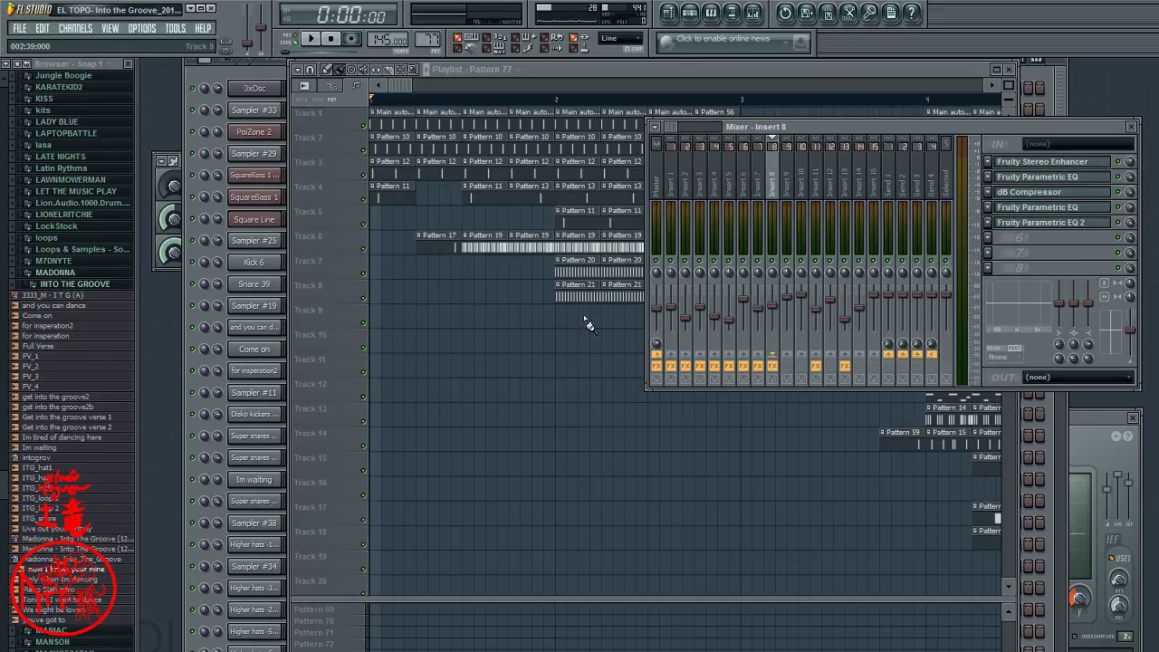
left_click(311, 38)
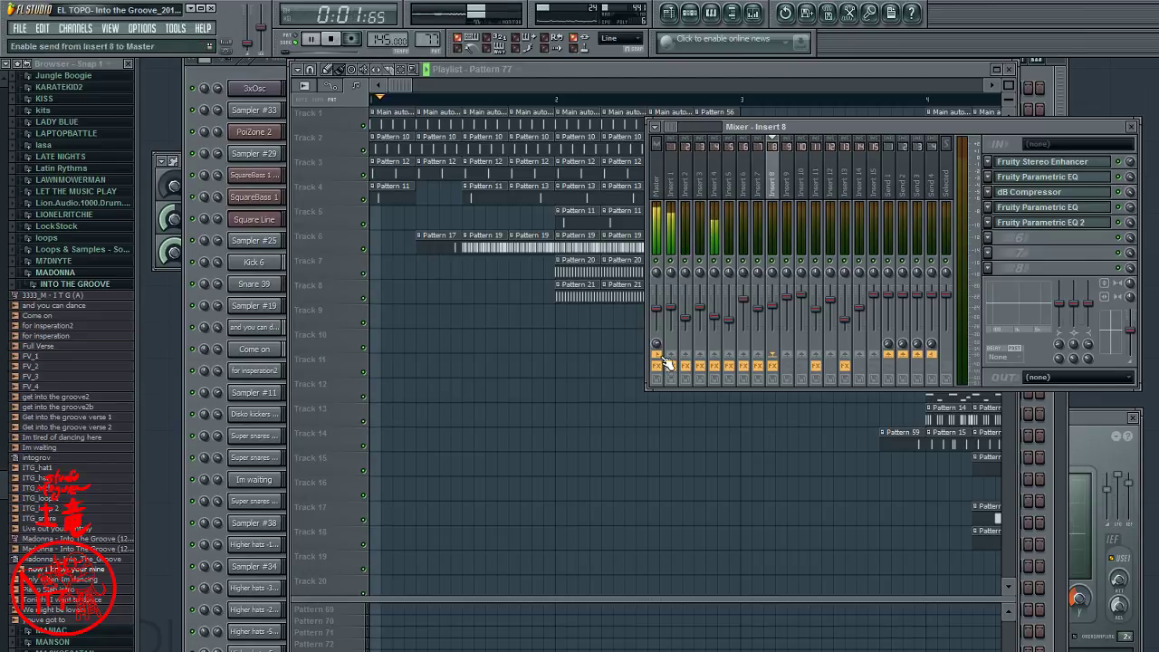
left_click_drag(668, 373, 808, 380)
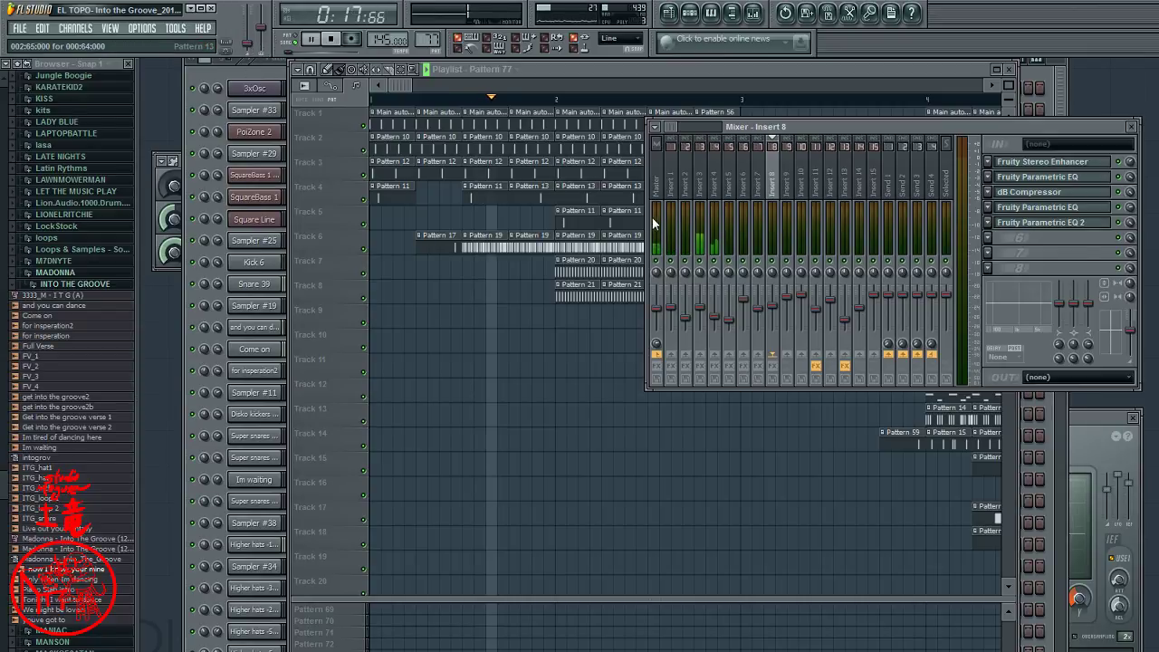
- Re-enable the effect slots on the Master and Insert 1 through Insert 4 tracks during playback
left_click(657, 365)
left_click(671, 365)
left_click(685, 364)
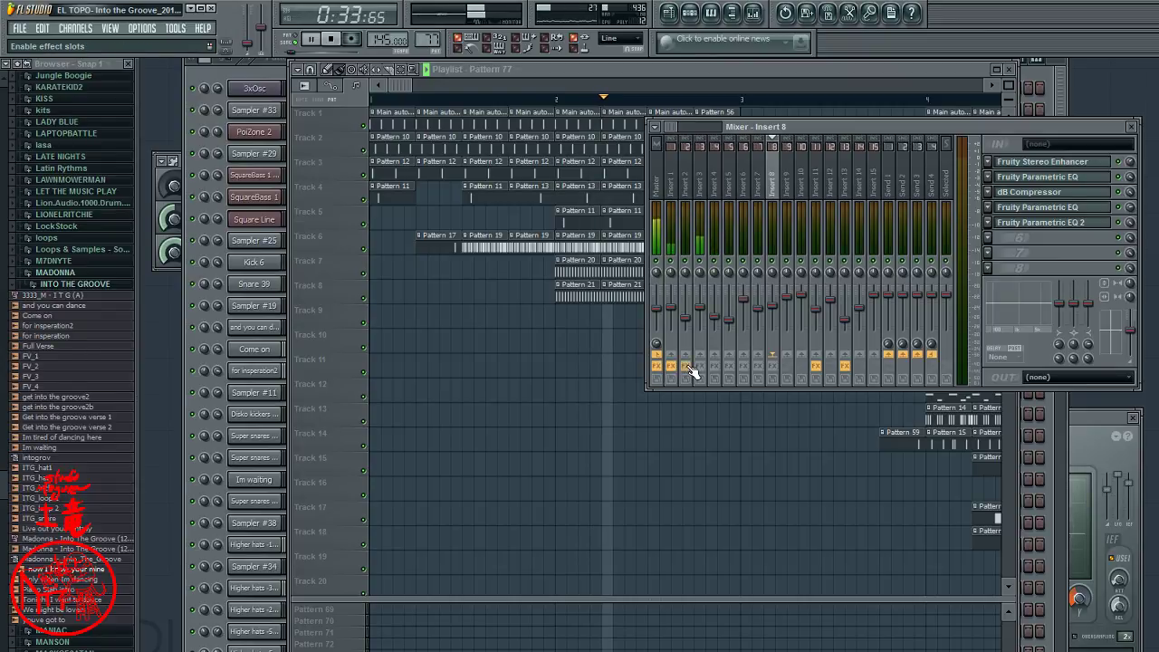
left_click(700, 365)
left_click(714, 365)
- Disable the effect slots on the Master and Insert 1 through Insert 4 tracks again
left_click(658, 366)
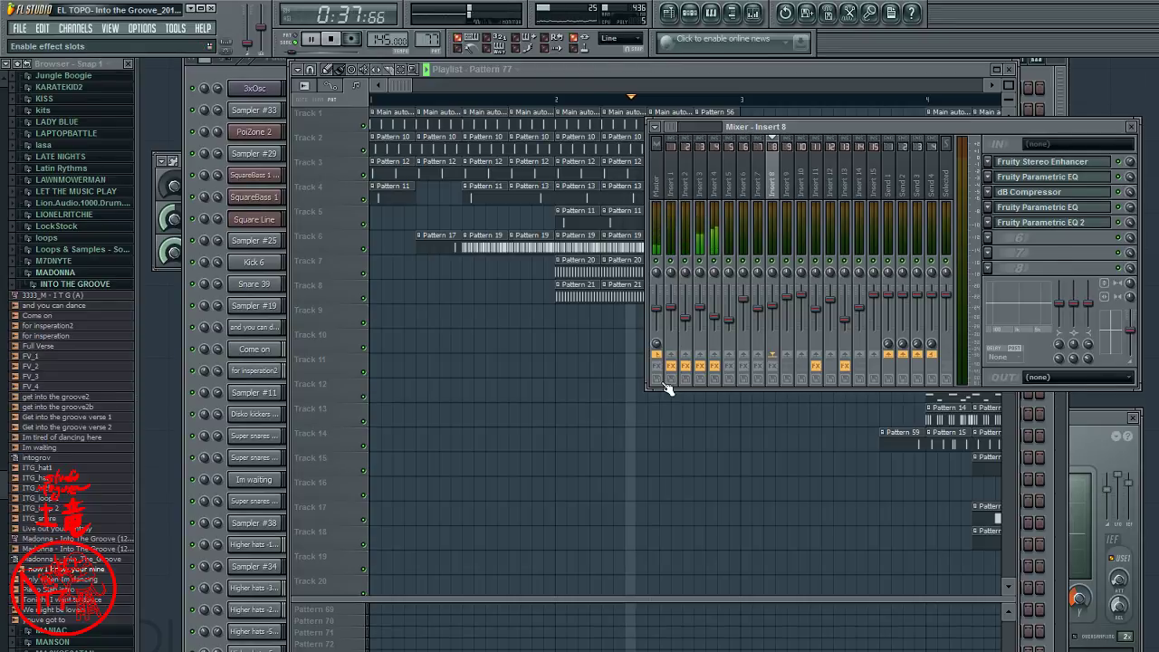
left_click(671, 365)
left_click(685, 364)
left_click(700, 365)
left_click(714, 364)
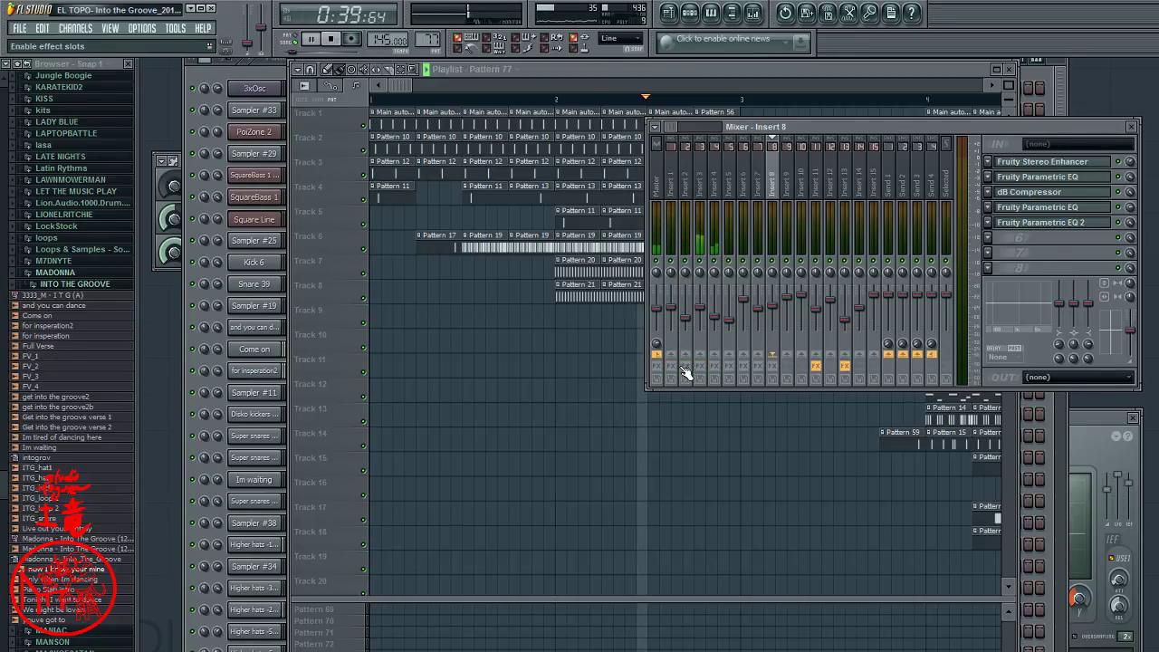
- Enable the effect slots on the Insert 1 through Insert 8 tracks one after another
left_click(671, 365)
left_click(685, 364)
left_click(700, 365)
left_click(714, 364)
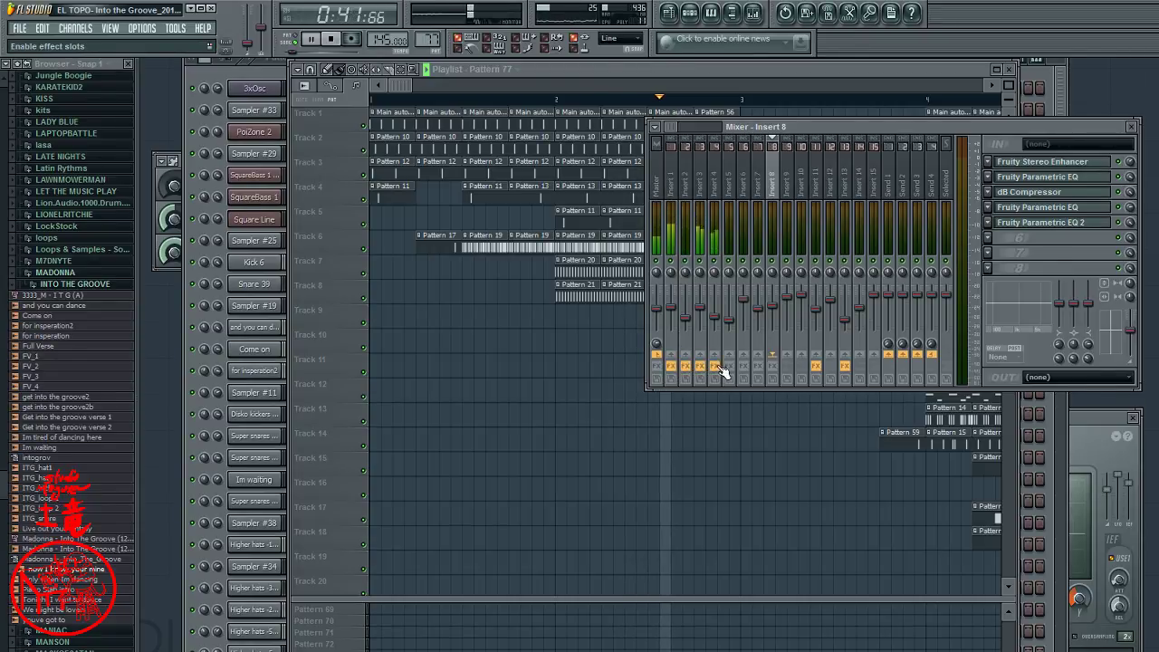
left_click(729, 365)
left_click(743, 364)
left_click(757, 364)
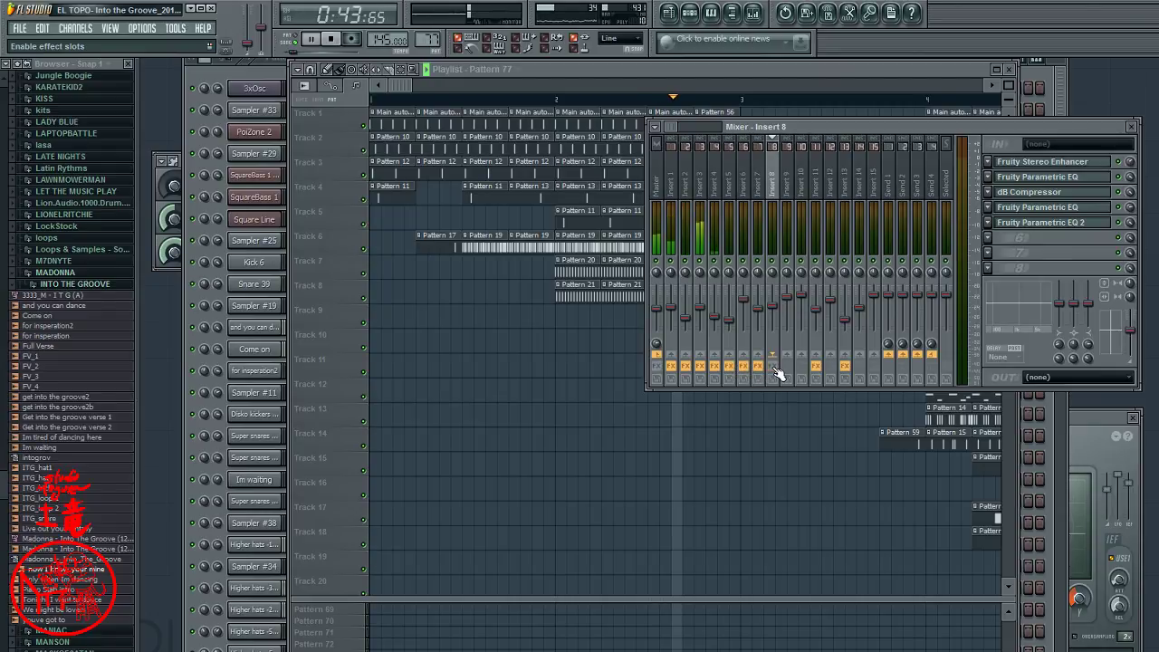
left_click(772, 365)
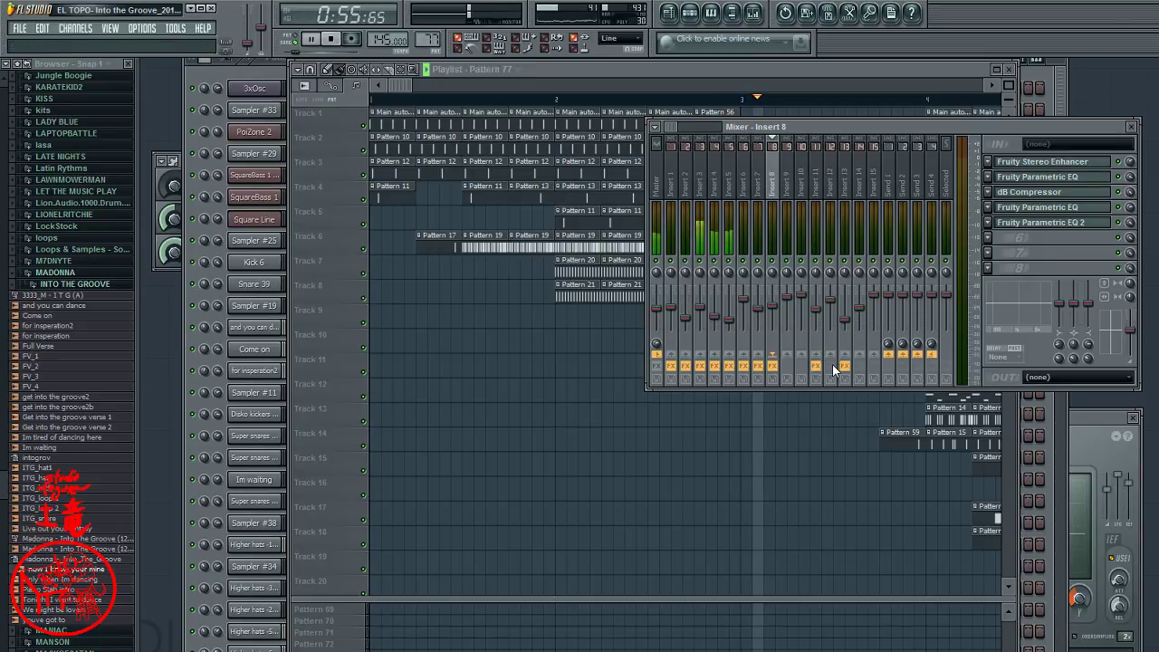
- Inspect the effect chains of mixer tracks Insert 12 through Send 1 and Insert 3 through Insert 1
left_click(830, 177)
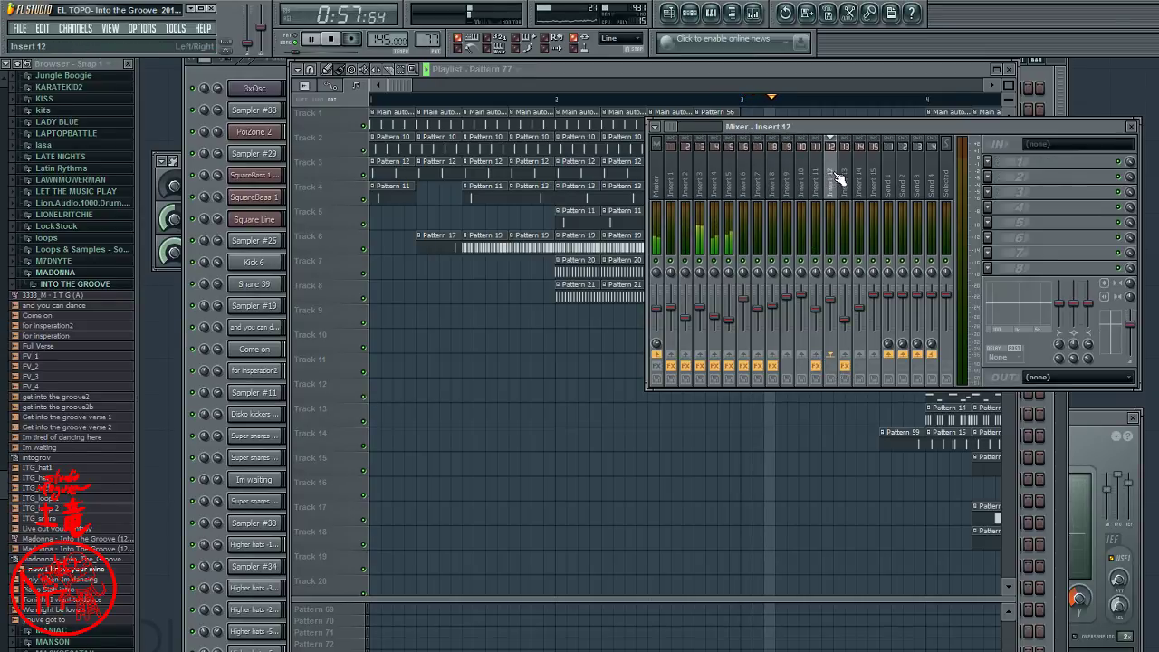
left_click(844, 176)
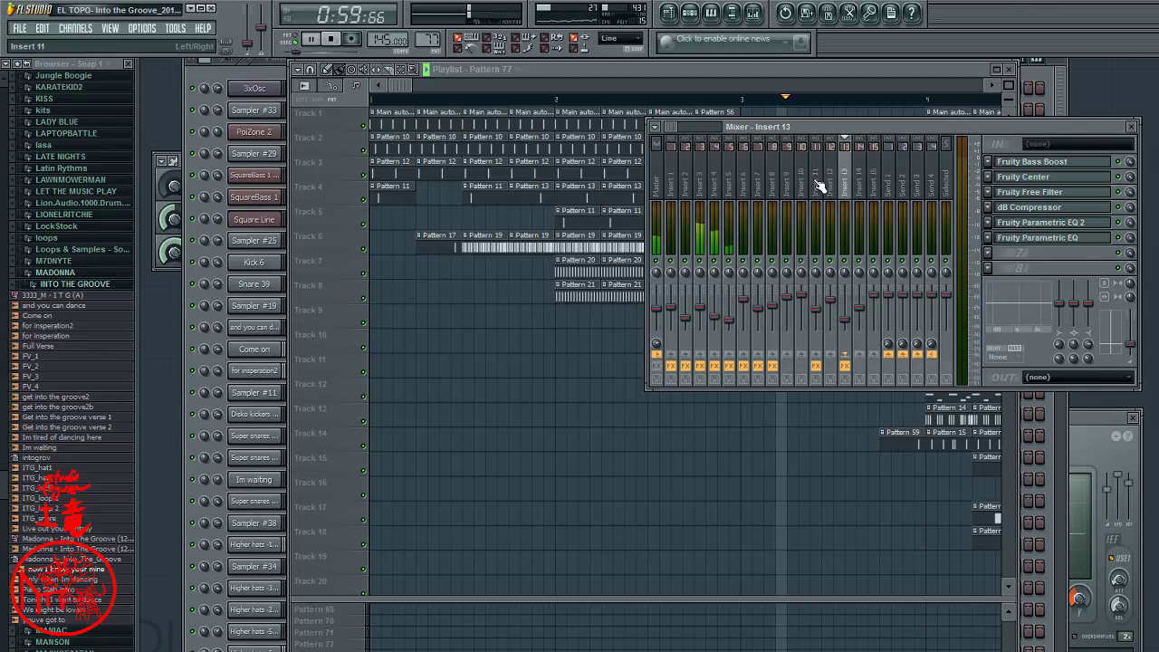
left_click(860, 179)
left_click(873, 181)
left_click(885, 181)
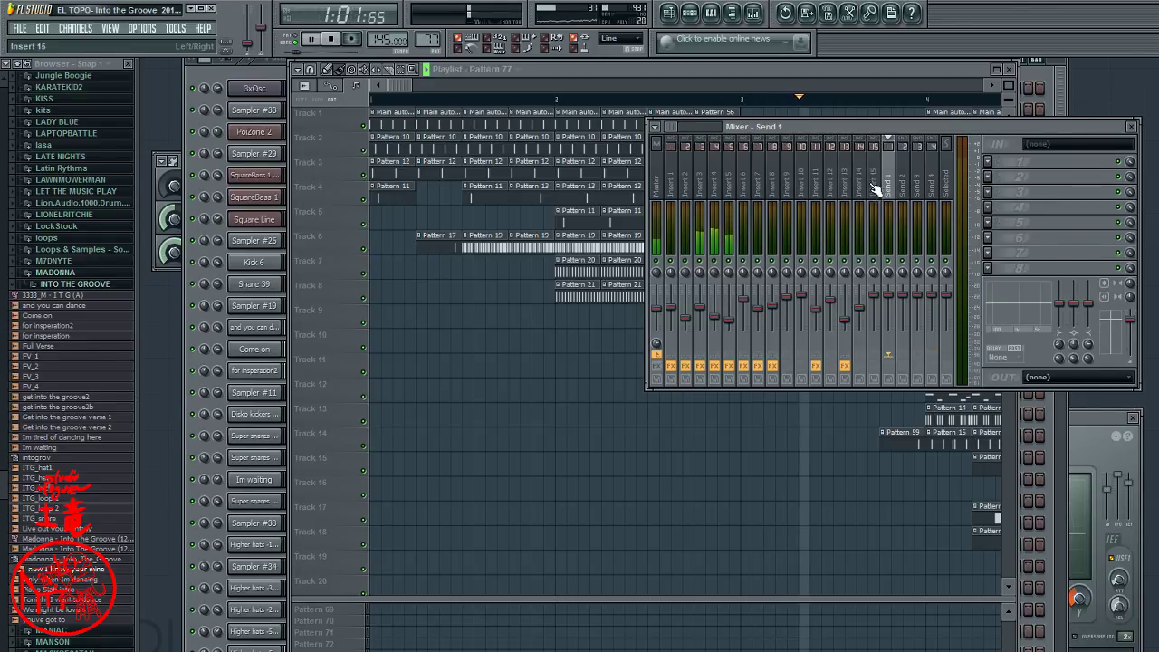
left_click(699, 181)
left_click(685, 181)
left_click(671, 181)
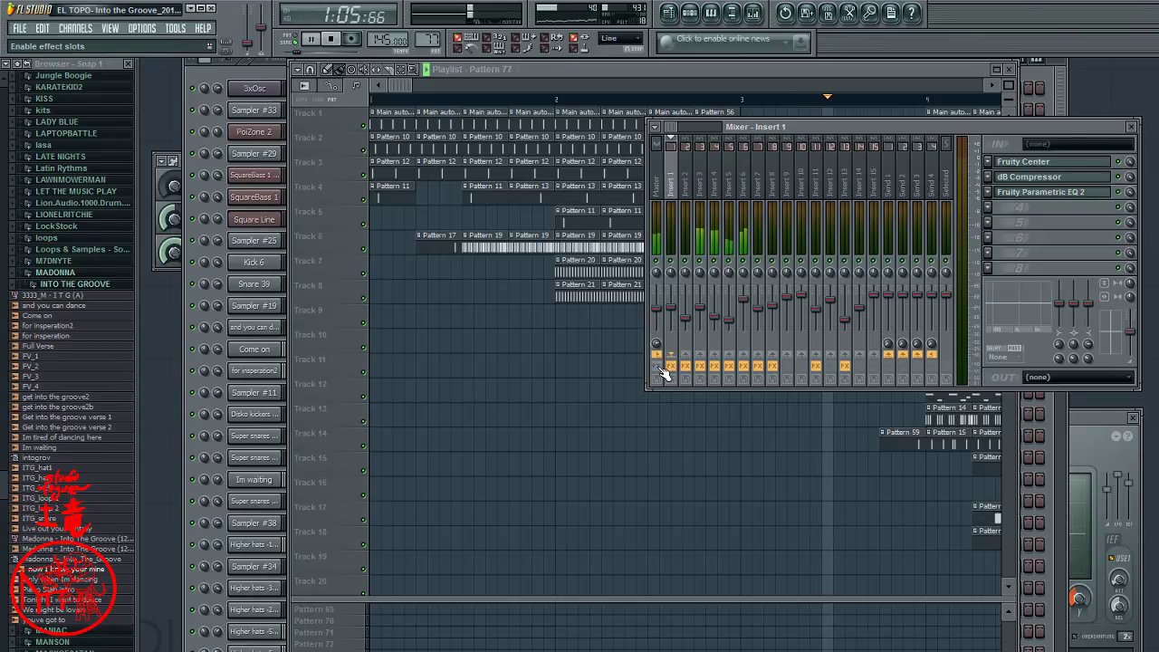
- Add Fruity Parametric EQ 2 to the Master's third effect slot and enable the Master track's effects
left_click(659, 366)
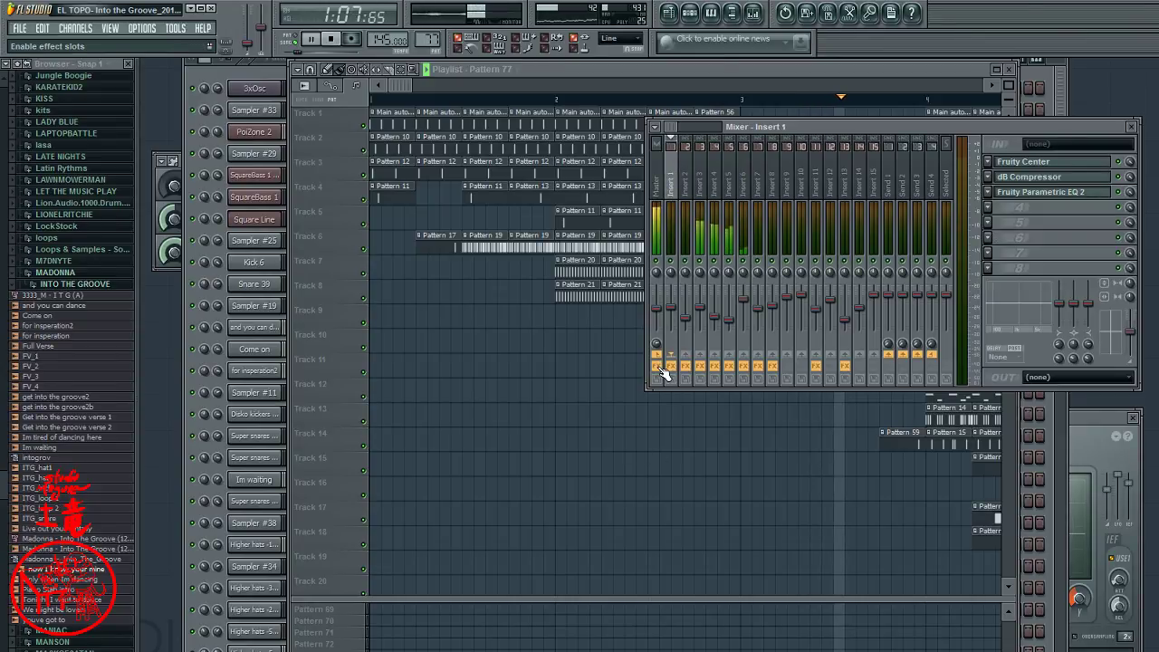
left_click(660, 367)
left_click(665, 185)
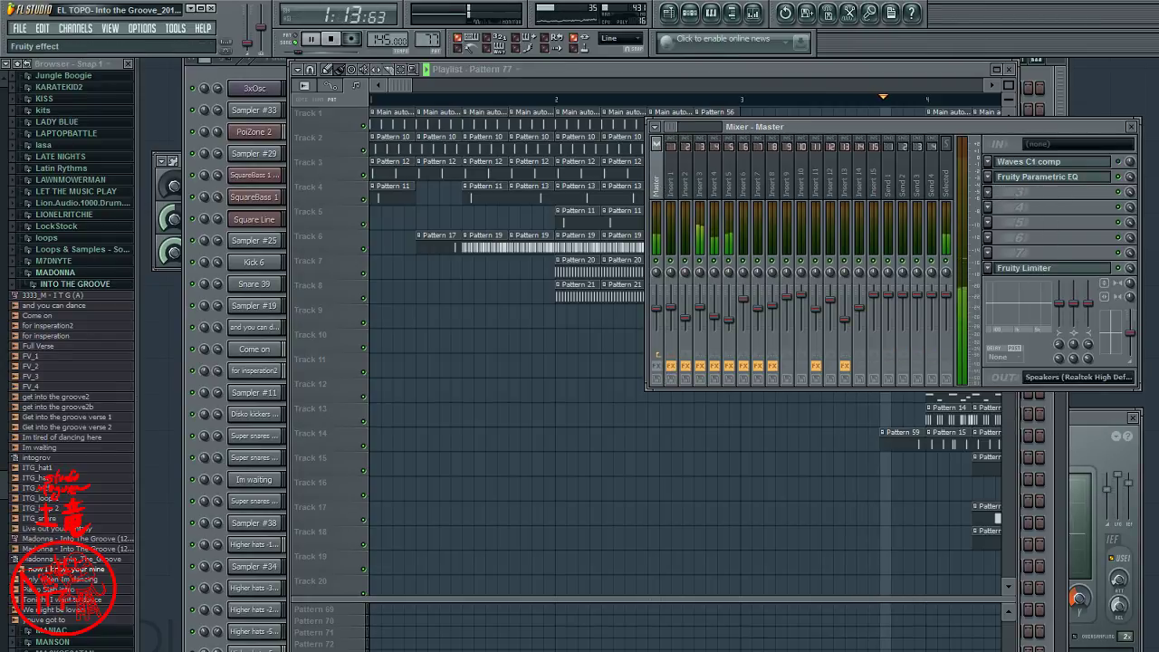
left_click(1050, 192)
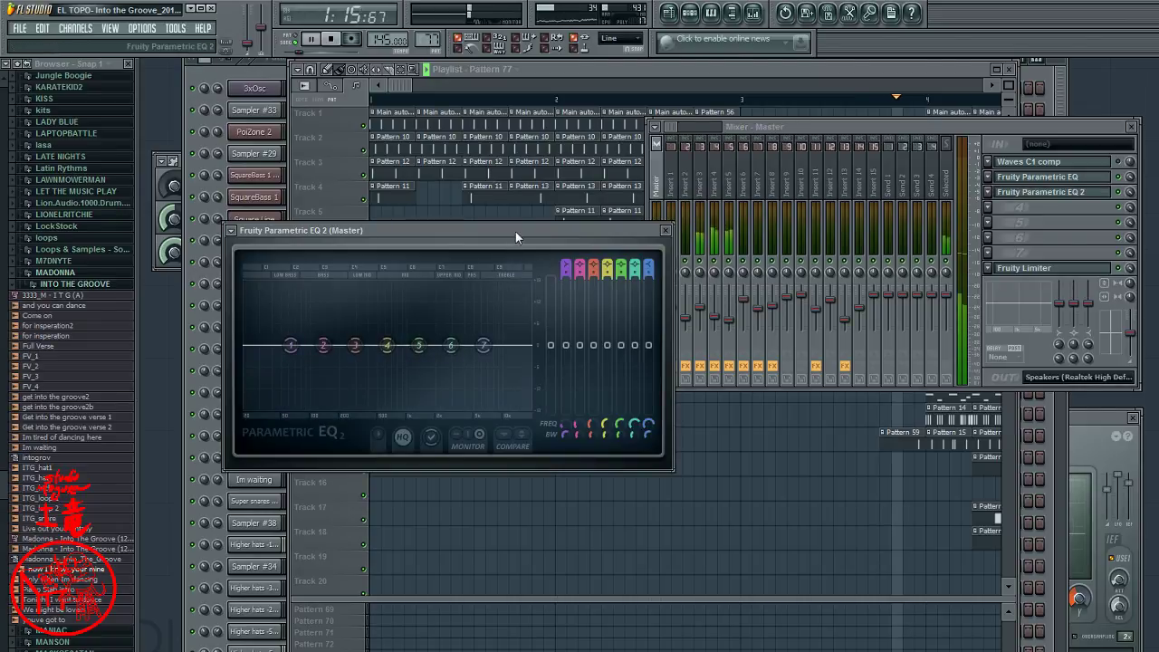
left_click_drag(515, 231, 890, 451)
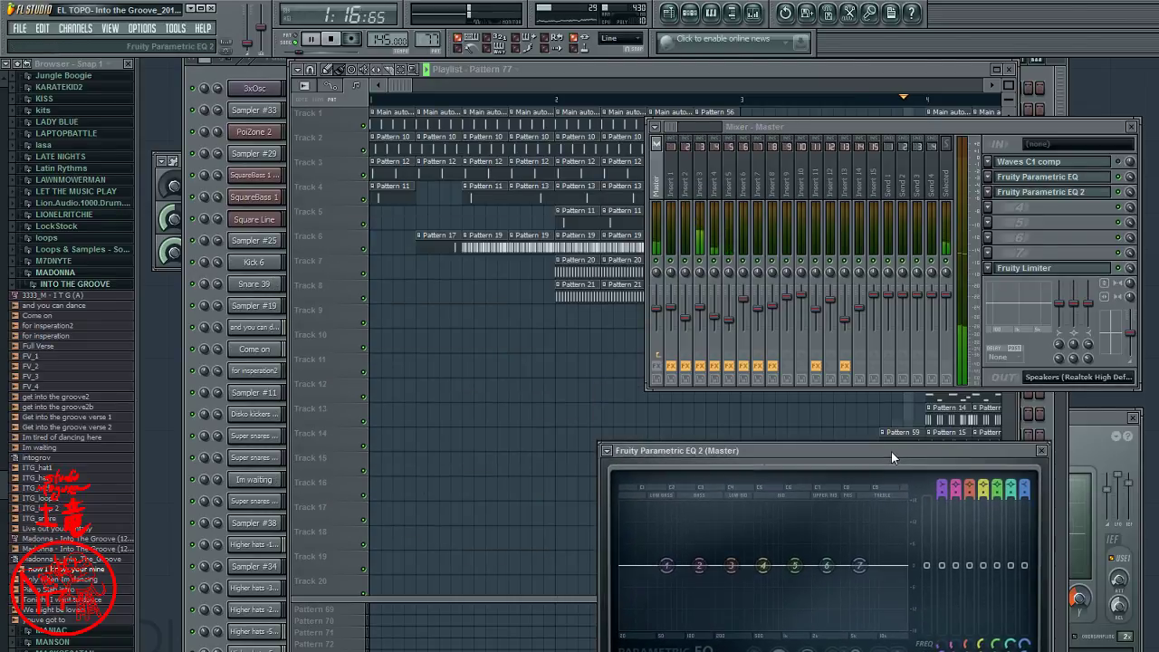
left_click(656, 365)
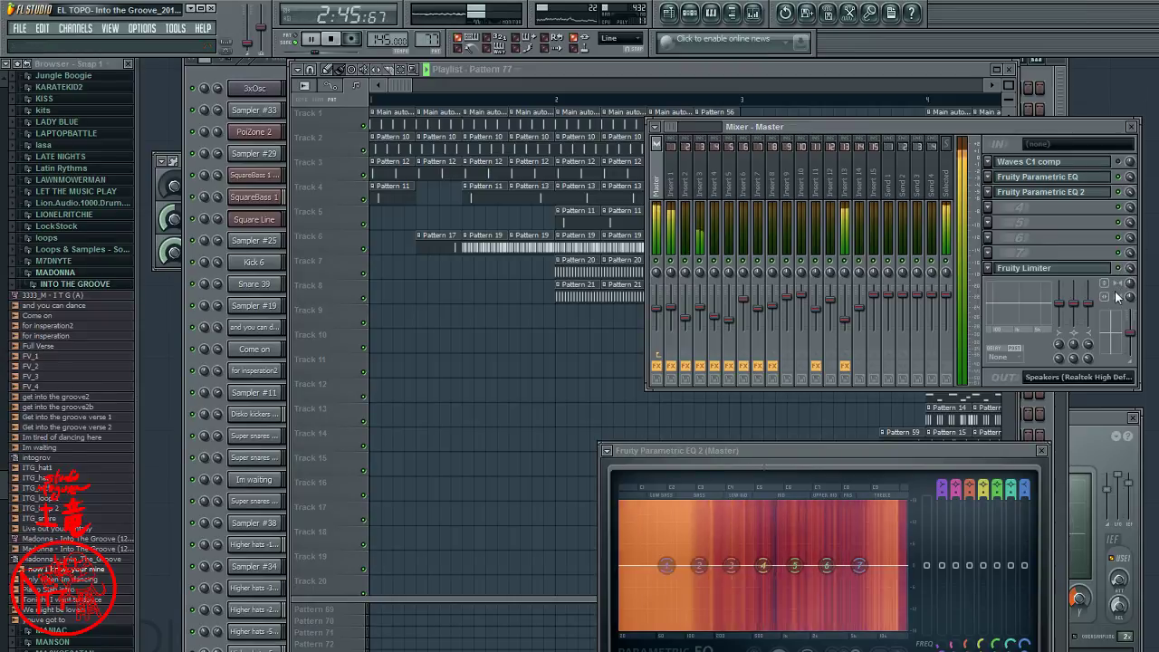
- Enable Waves C1 comp on the Master and set its output to -30.3 and threshold to -24.2
left_click(1080, 193)
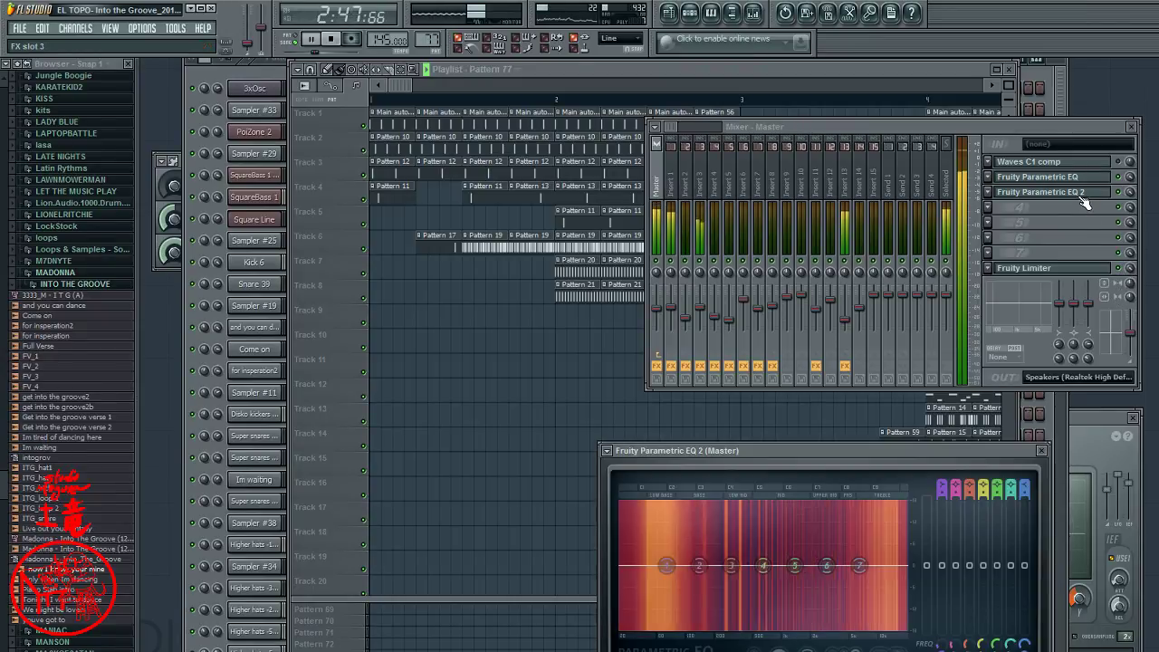
left_click(1123, 163)
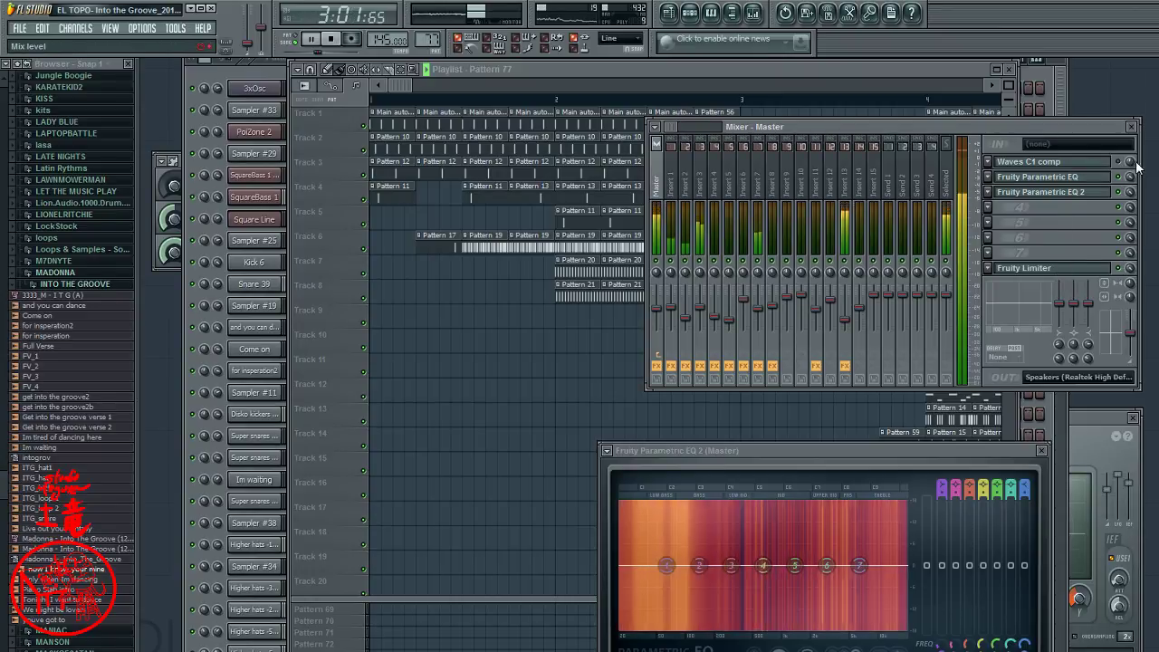
left_click(1088, 171)
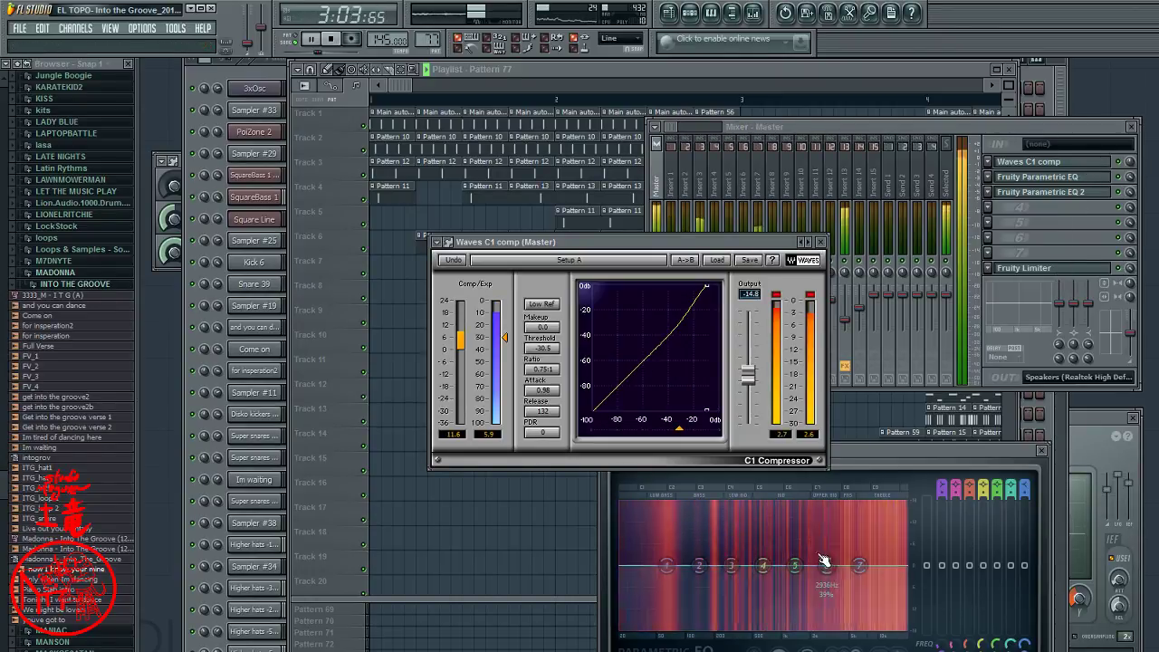
left_click_drag(746, 378, 748, 406)
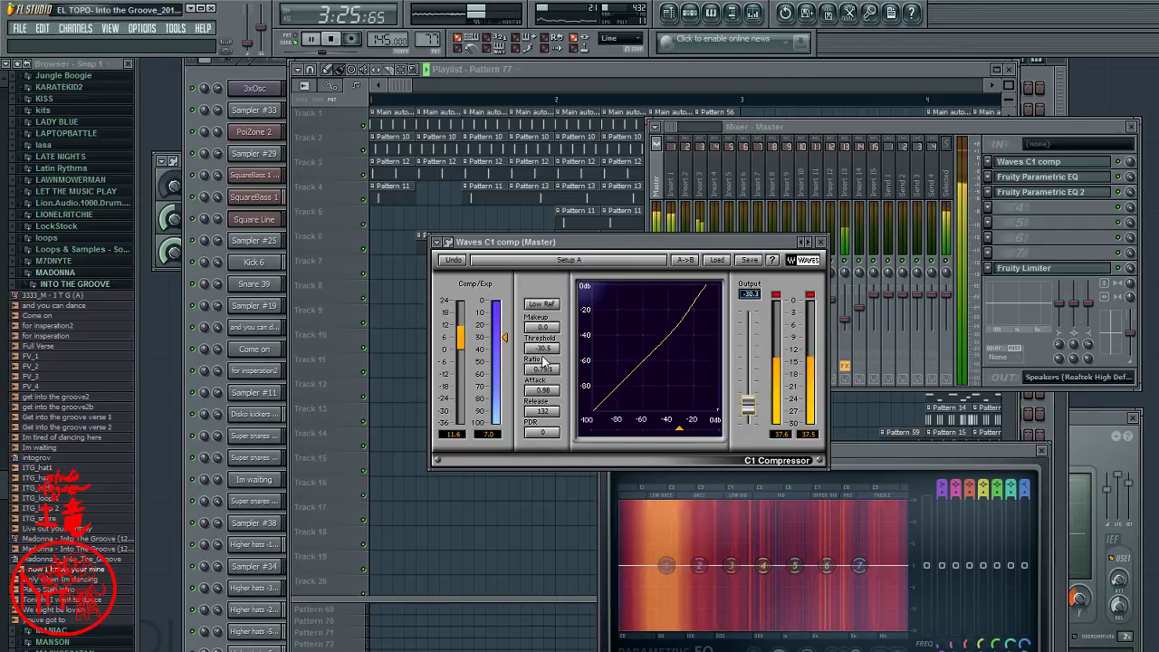
mouse_move(541, 348)
left_mouse_down()
mouse_move(541, 318)
mouse_move(541, 362)
left_mouse_up()
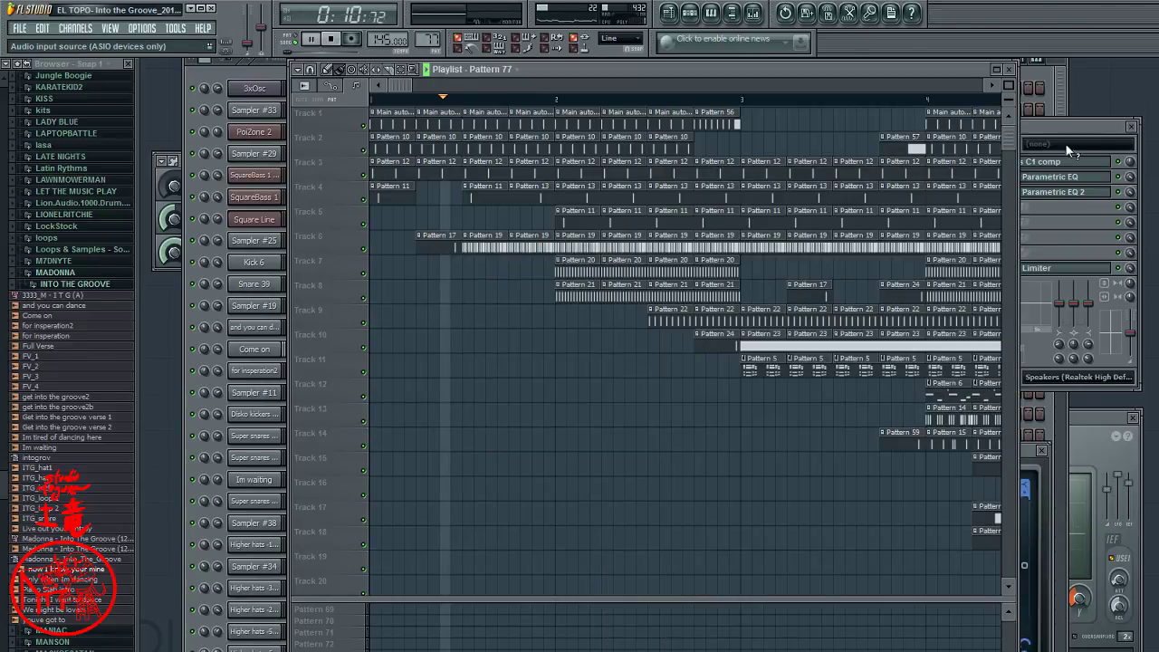
- Play from bar 4 and compare the Master with Waves C1 comp bypassed and active, placing its window below the mixer
left_click(934, 98)
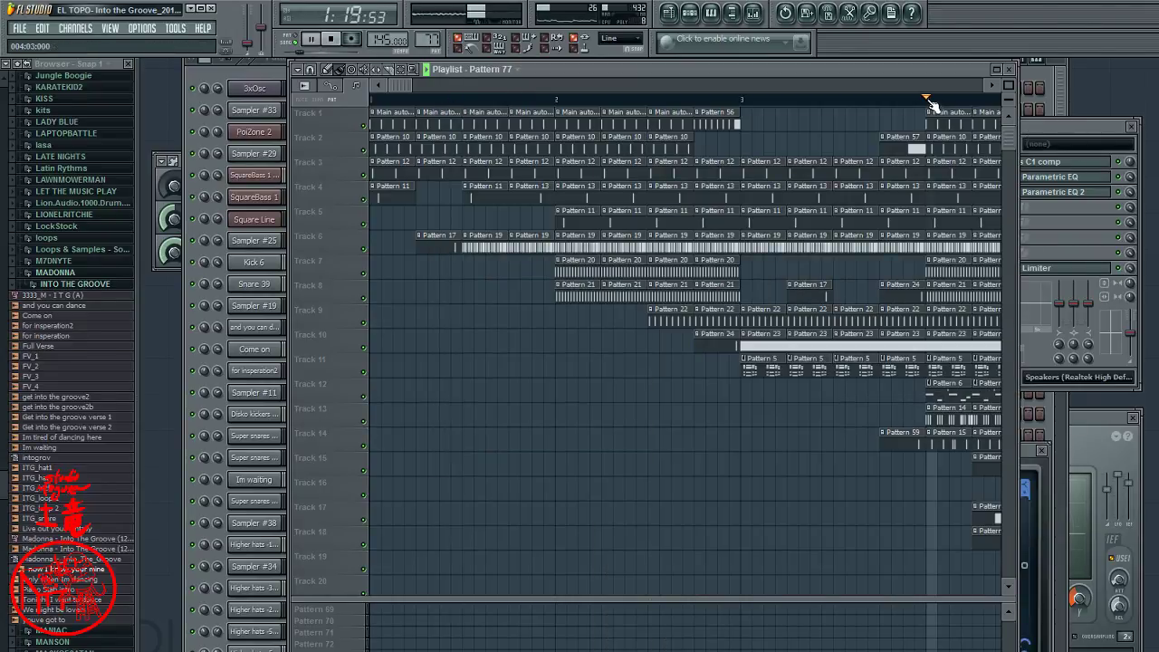
left_click(1040, 125)
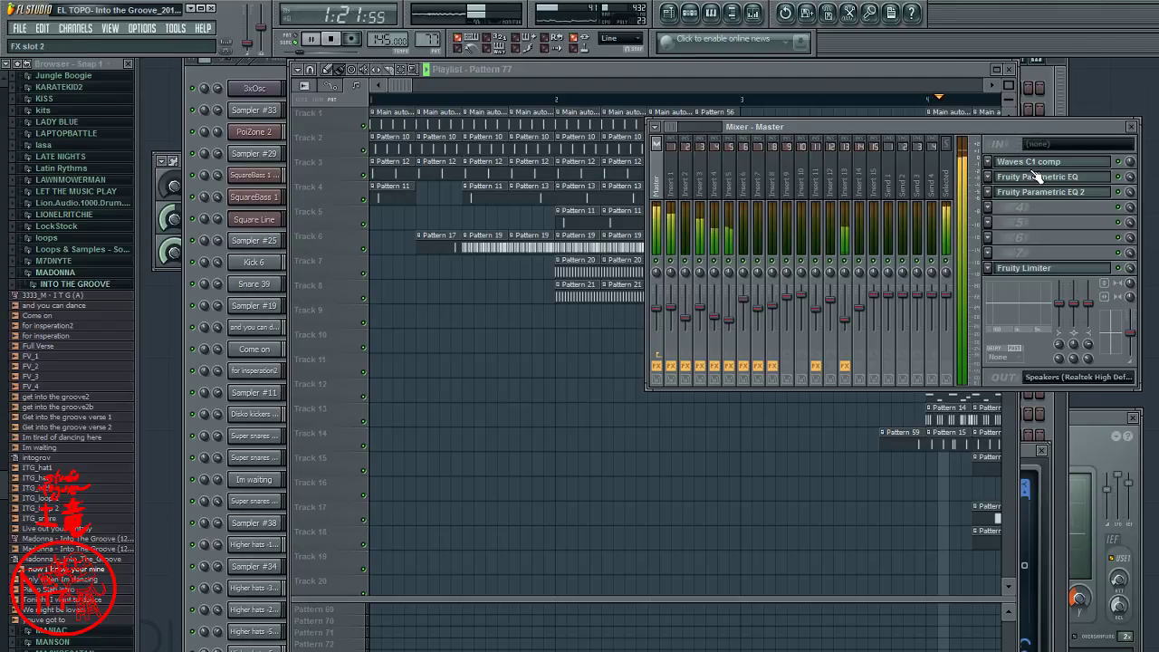
left_click(1036, 161)
left_click(1121, 170)
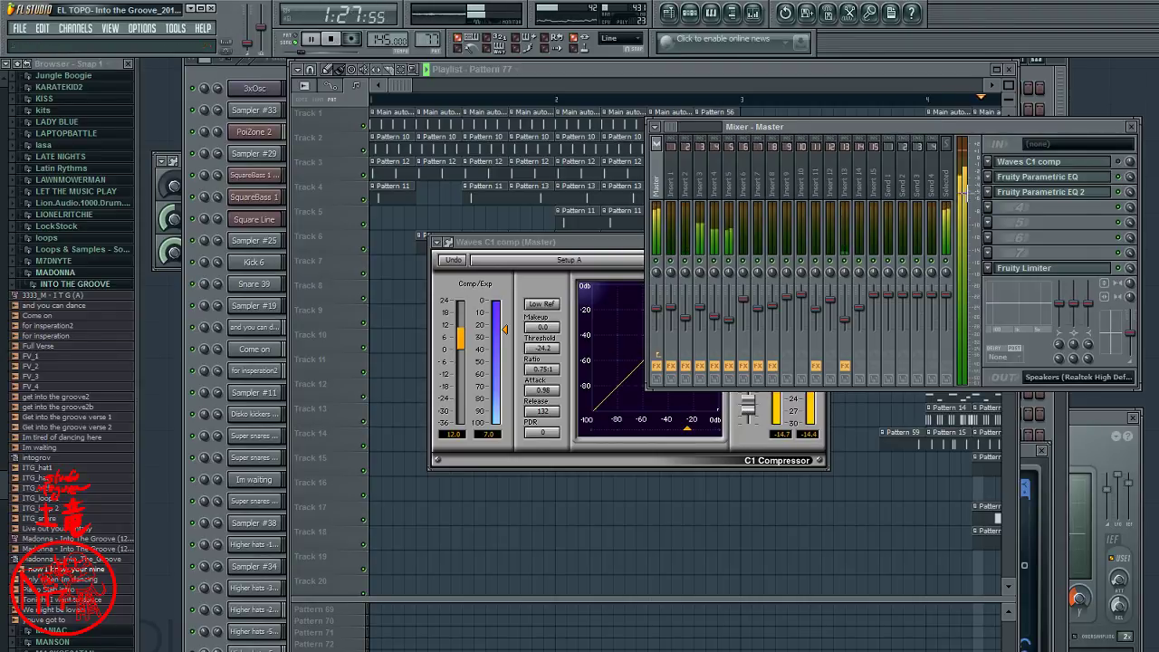
left_click(1050, 161)
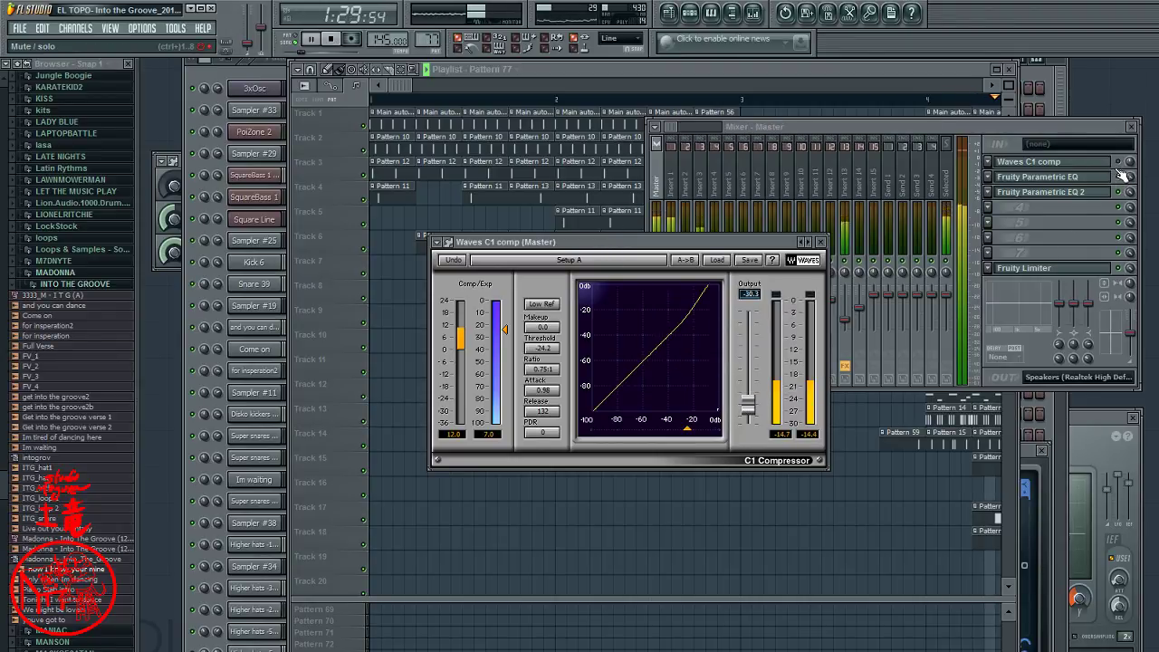
left_click(1061, 236)
left_click_drag(611, 245, 697, 415)
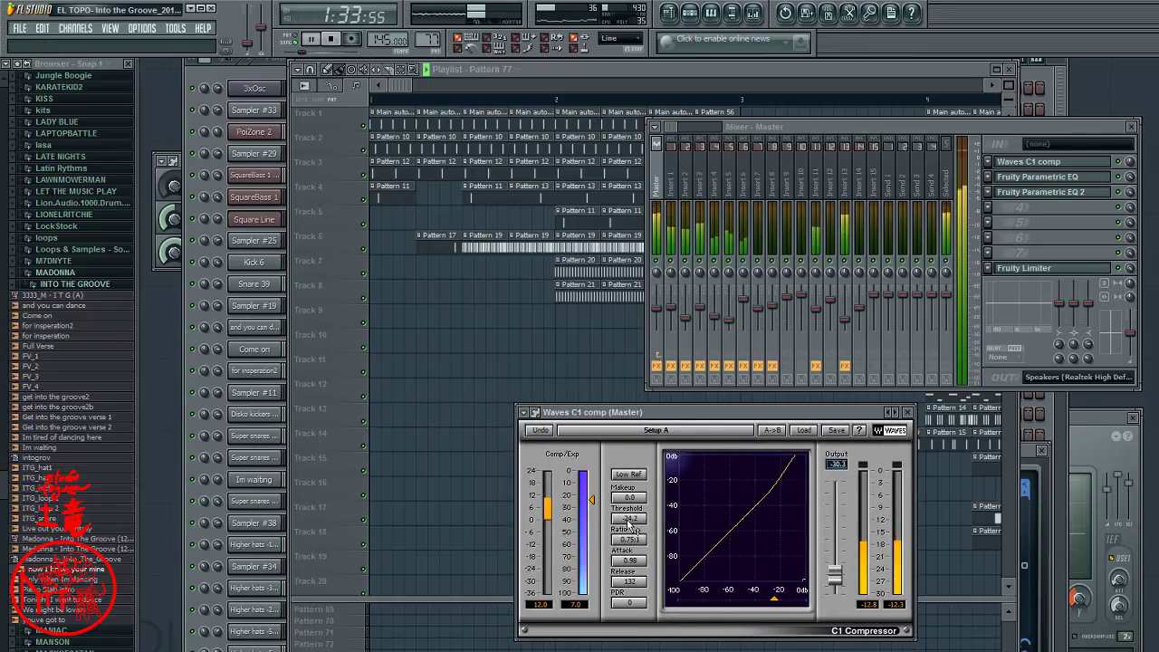
- Set the C1 compressor's makeup to 17.6, threshold to -34.9, ratio to 0.89:1, attack to 0.89, release to 69 and output to -32.1
left_click_drag(629, 496, 628, 441)
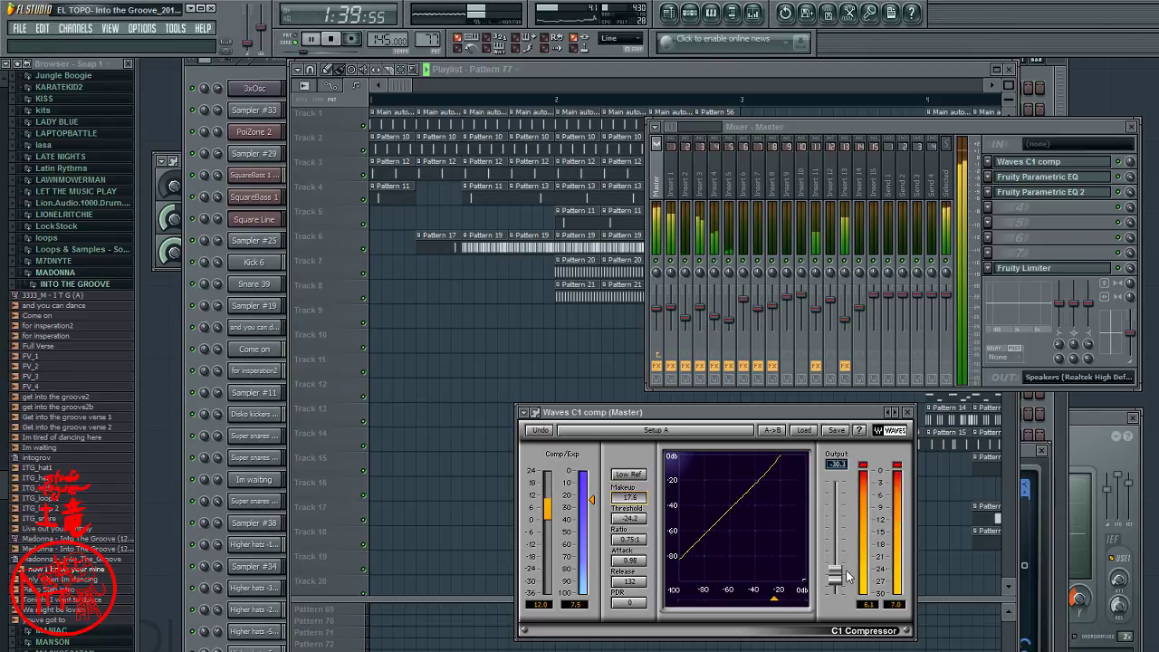
left_click_drag(833, 574, 833, 582)
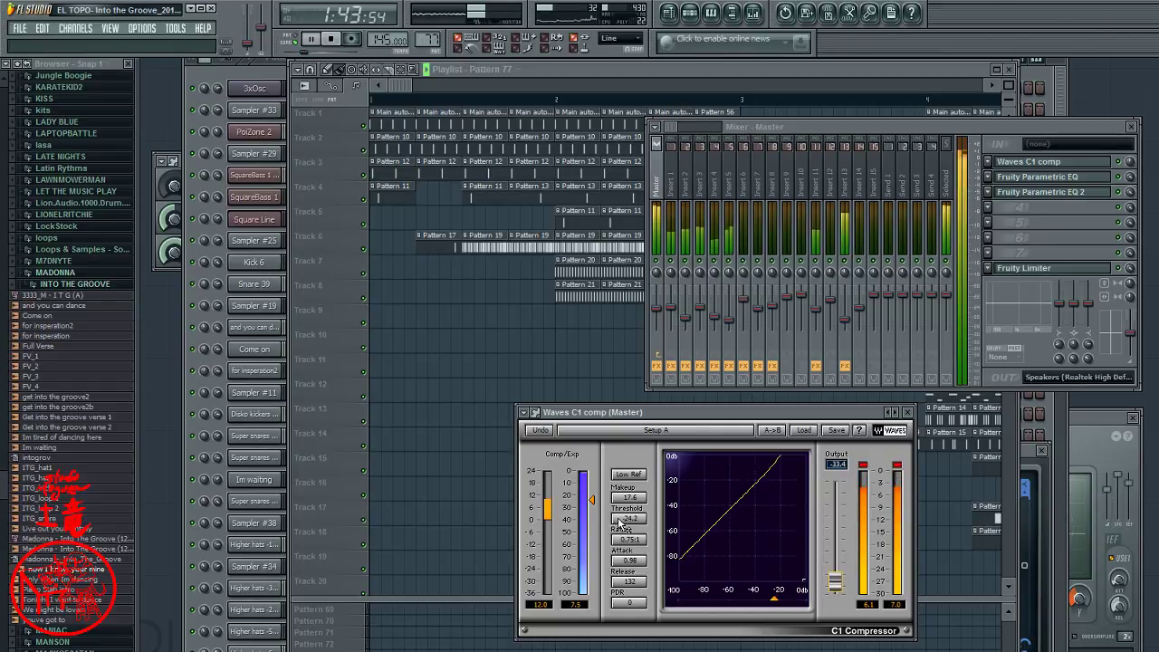
mouse_move(628, 518)
left_mouse_down()
mouse_move(628, 535)
mouse_move(628, 492)
mouse_move(628, 503)
left_mouse_up()
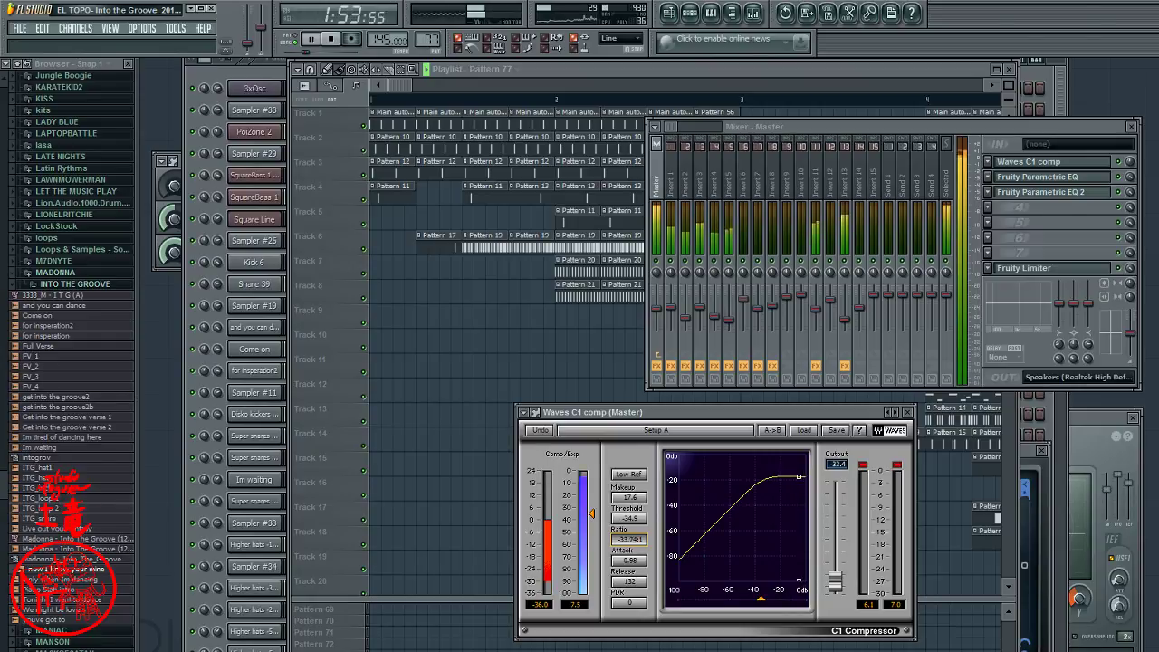
left_click_drag(628, 502, 630, 572)
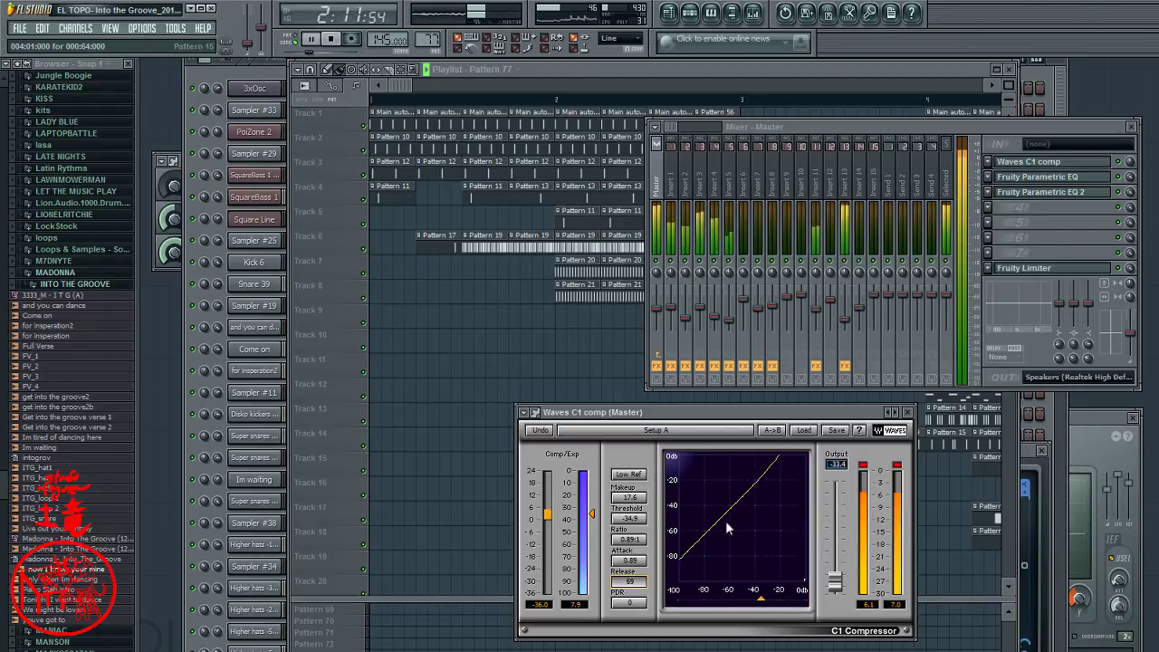
left_click_drag(837, 582, 835, 576)
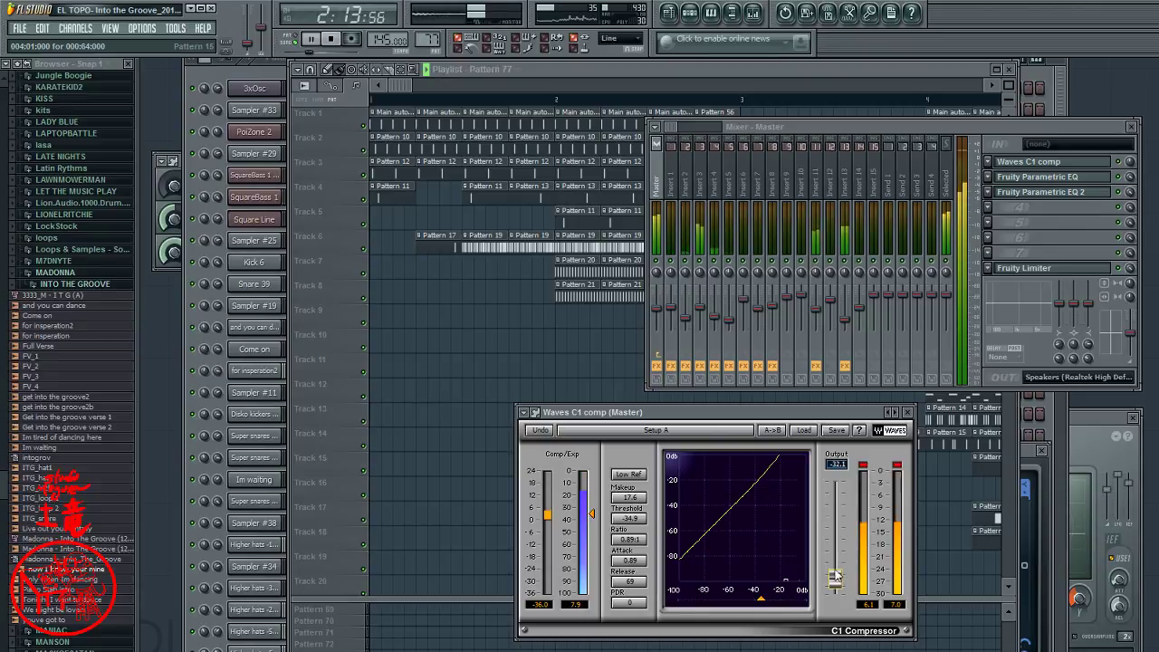
- Place the Master's Parametric EQ 2 window beside the mixer and set the C1 compressor's output to -35.1
left_click(1110, 192)
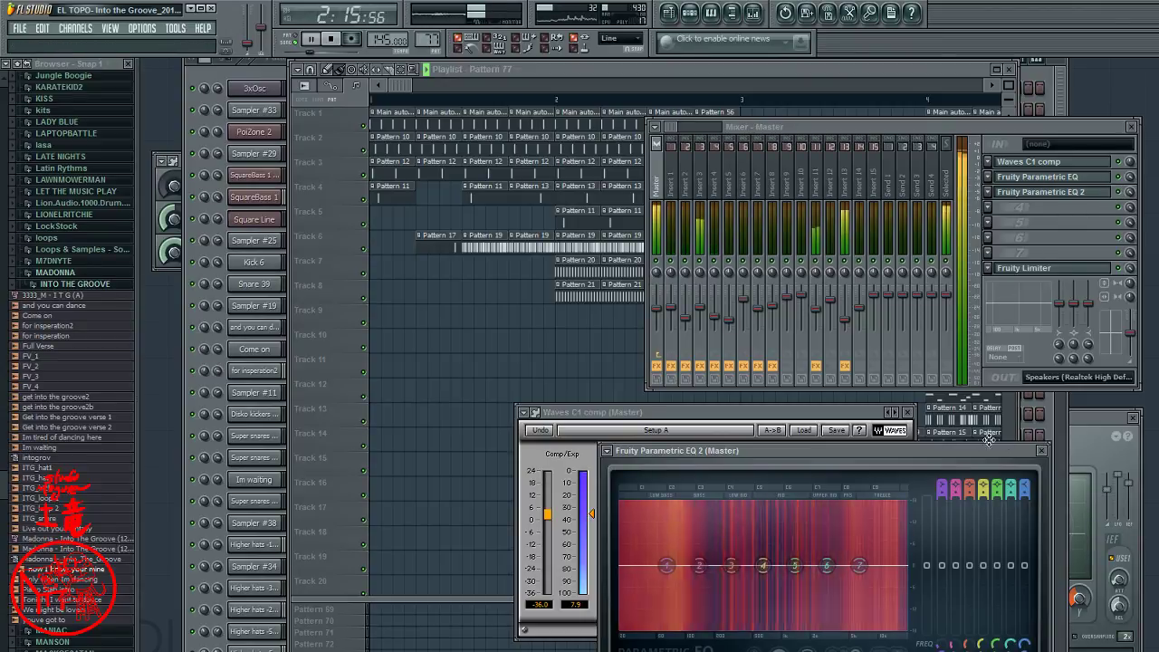
left_click_drag(939, 452, 540, 155)
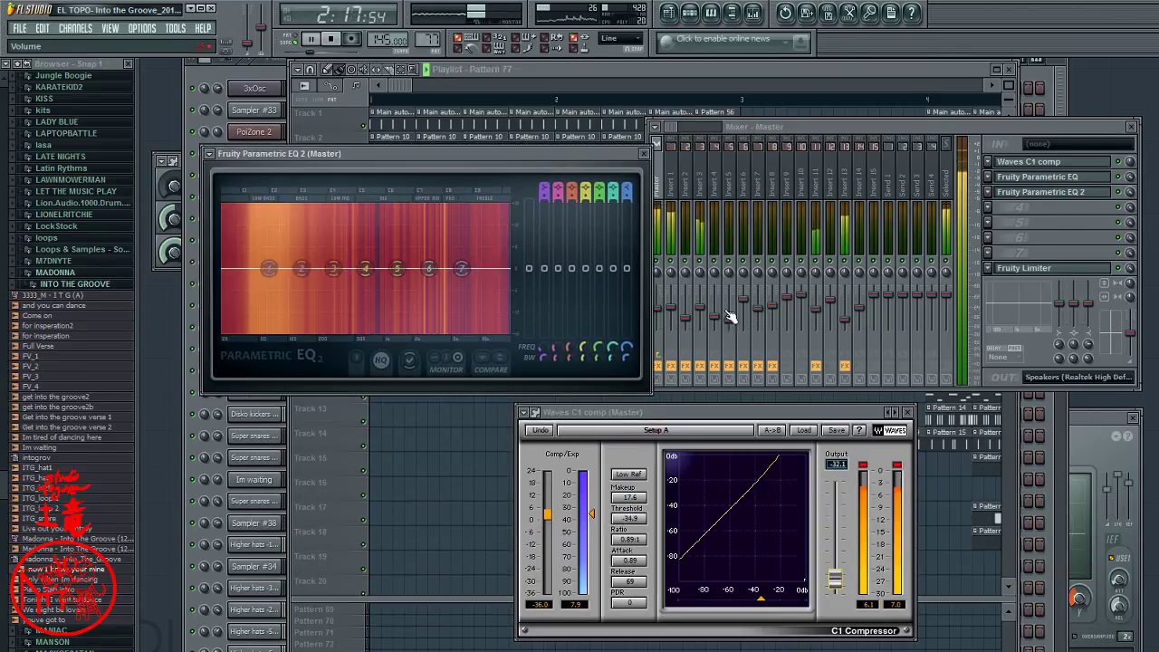
left_click_drag(834, 577, 835, 543)
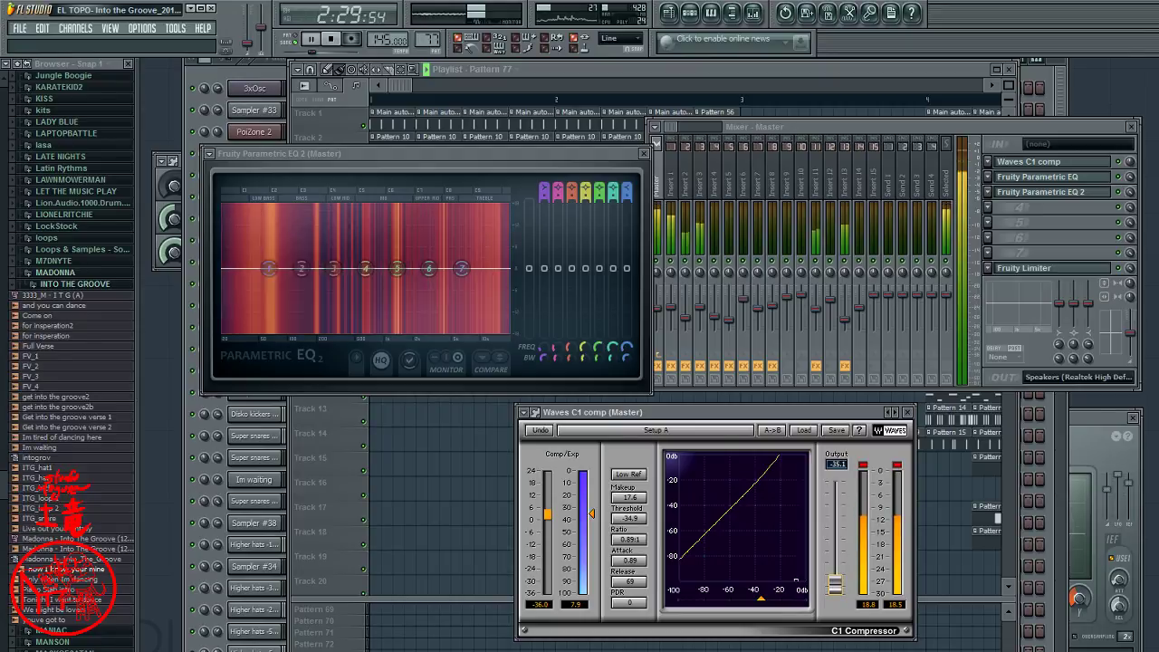
- Bypass Waves C1 comp on the Master and audition the Fruity Parametric EQ with its window moved below Parametric EQ 2
left_click(1122, 165)
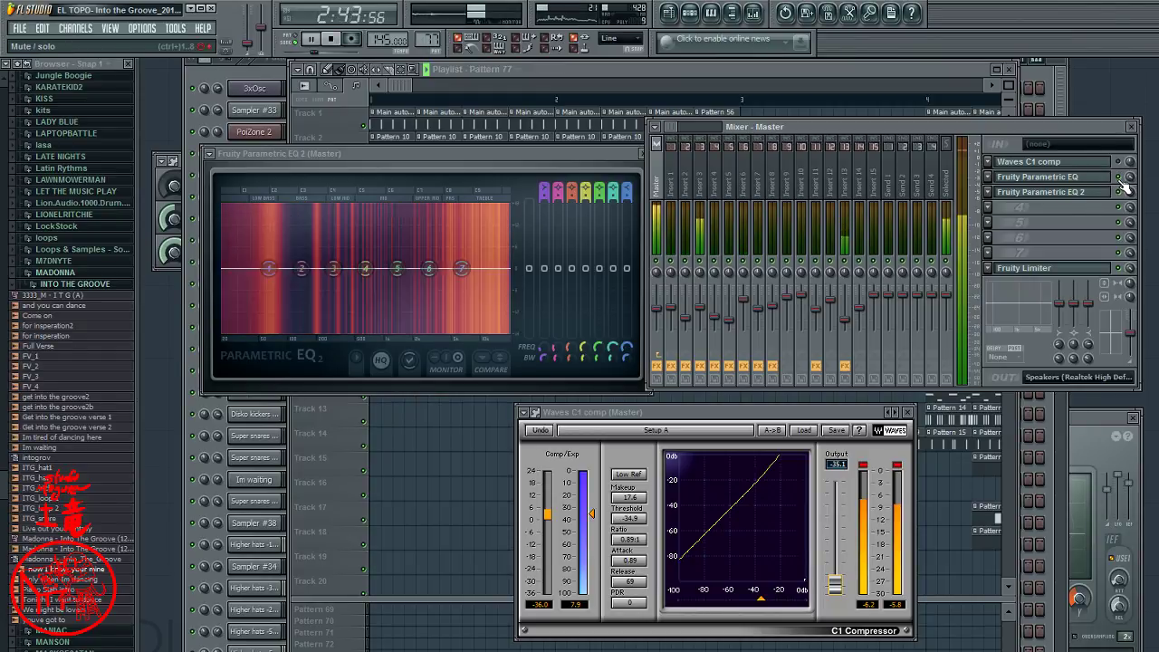
left_click(1082, 179)
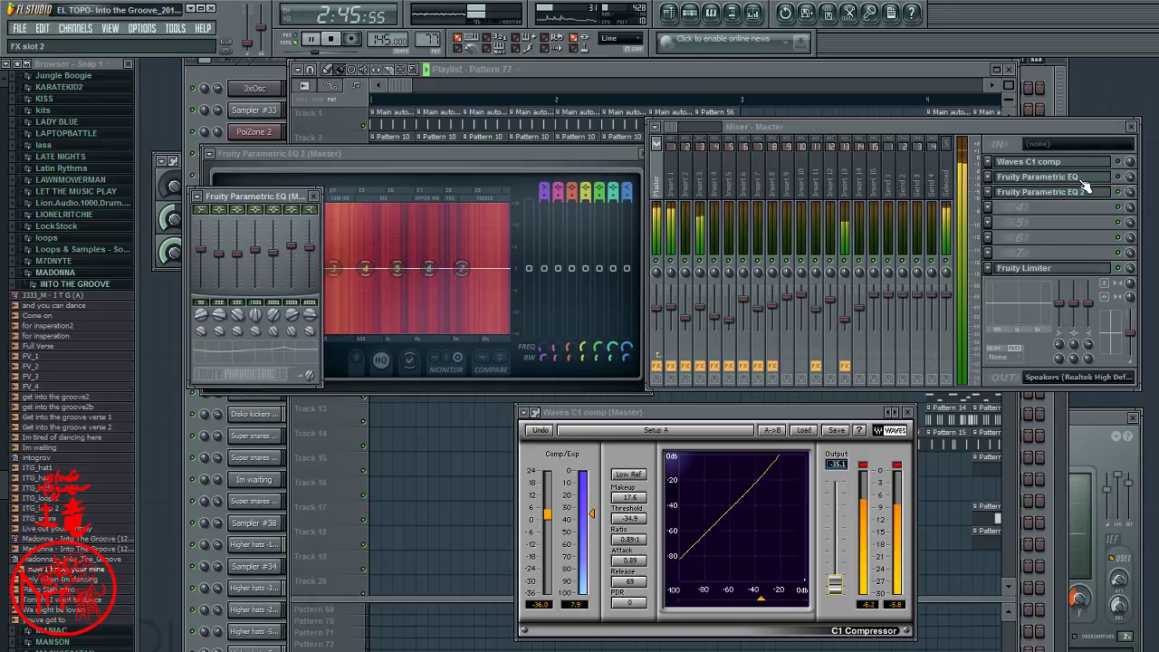
left_click_drag(258, 196, 283, 442)
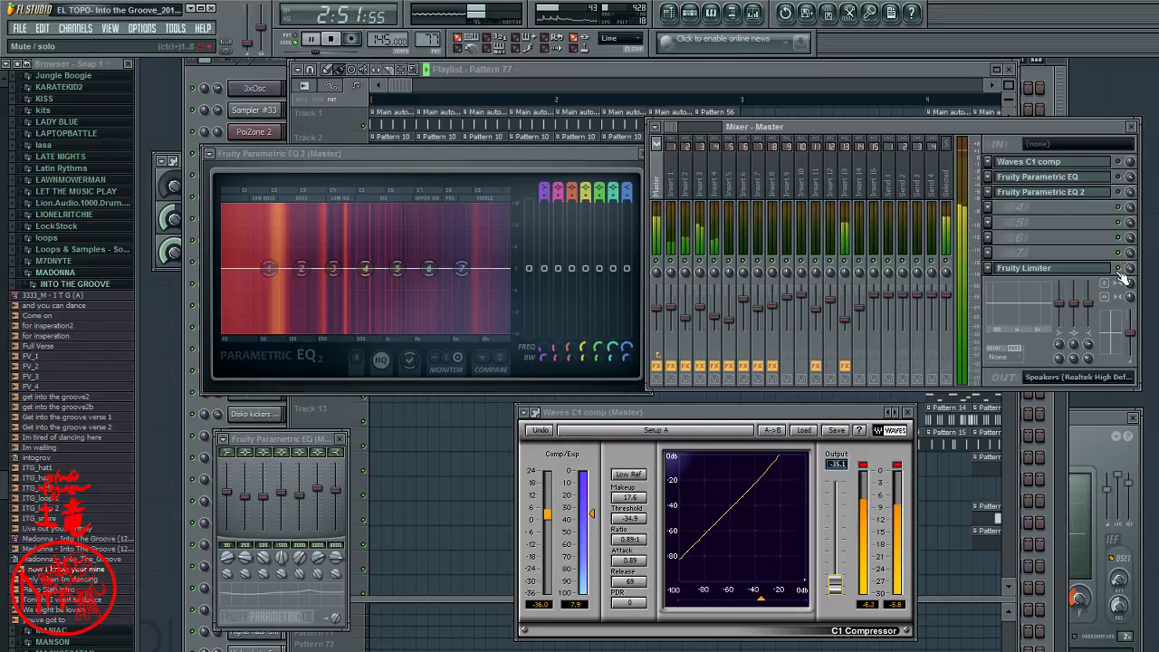
left_click(1118, 183)
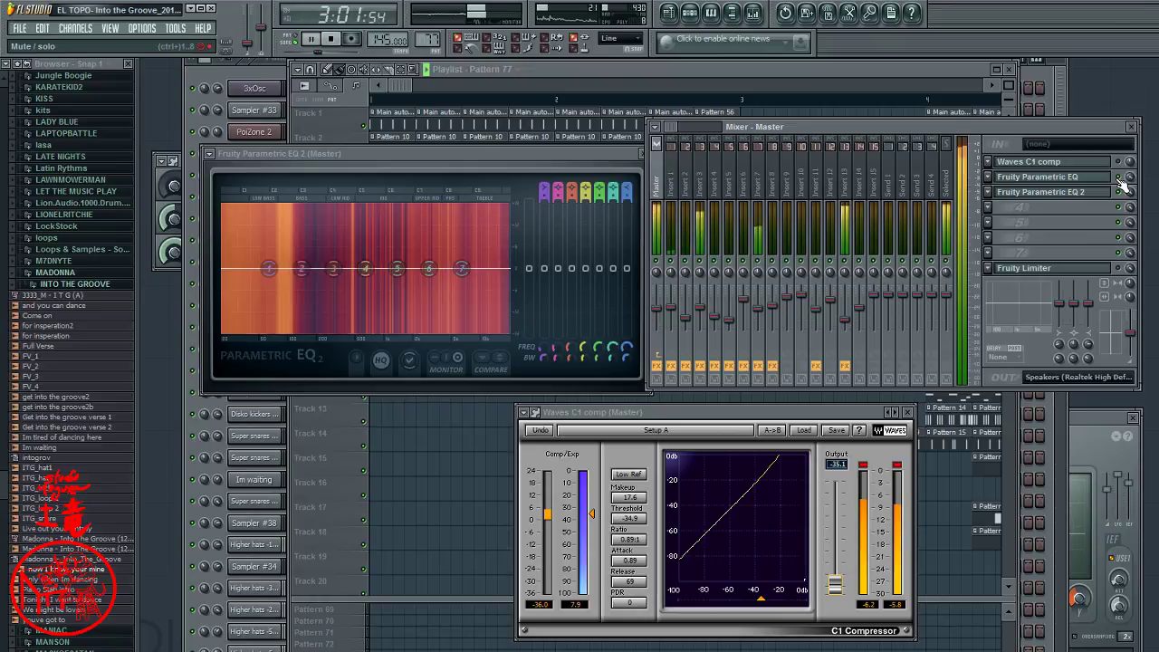
left_click(1099, 182)
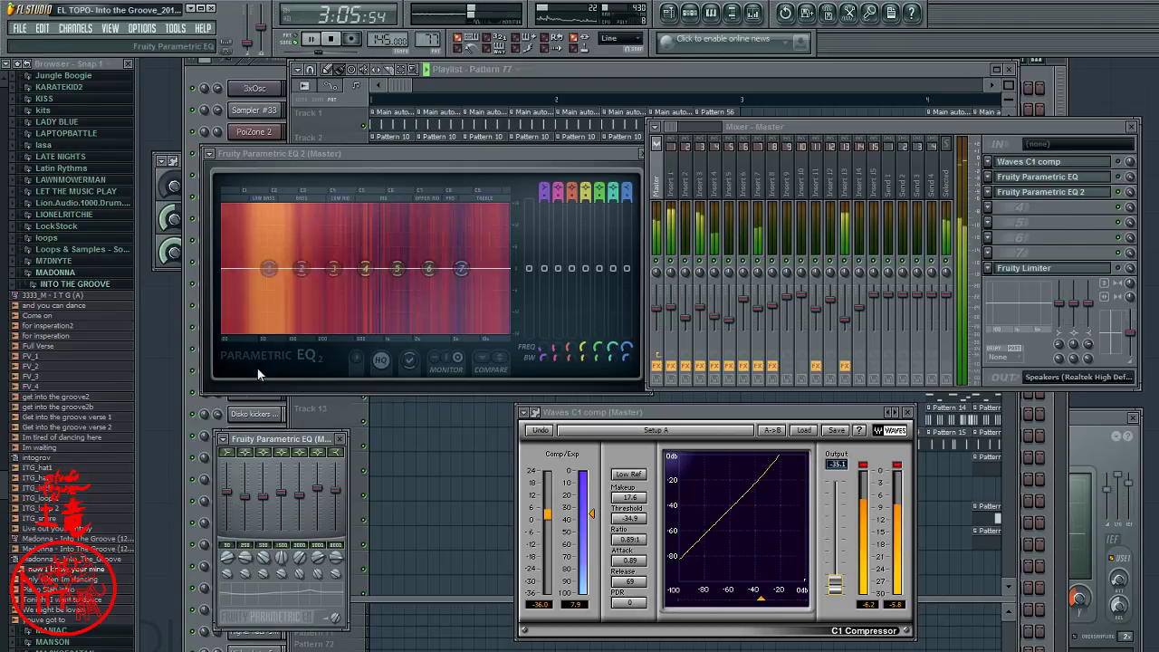
- Boost the bands of the Master's Parametric EQ 2, with band 2 at 6.2 dB, 188 Hz and band 7 at 3.2 dB, 10005 Hz
left_click_drag(271, 269, 246, 268)
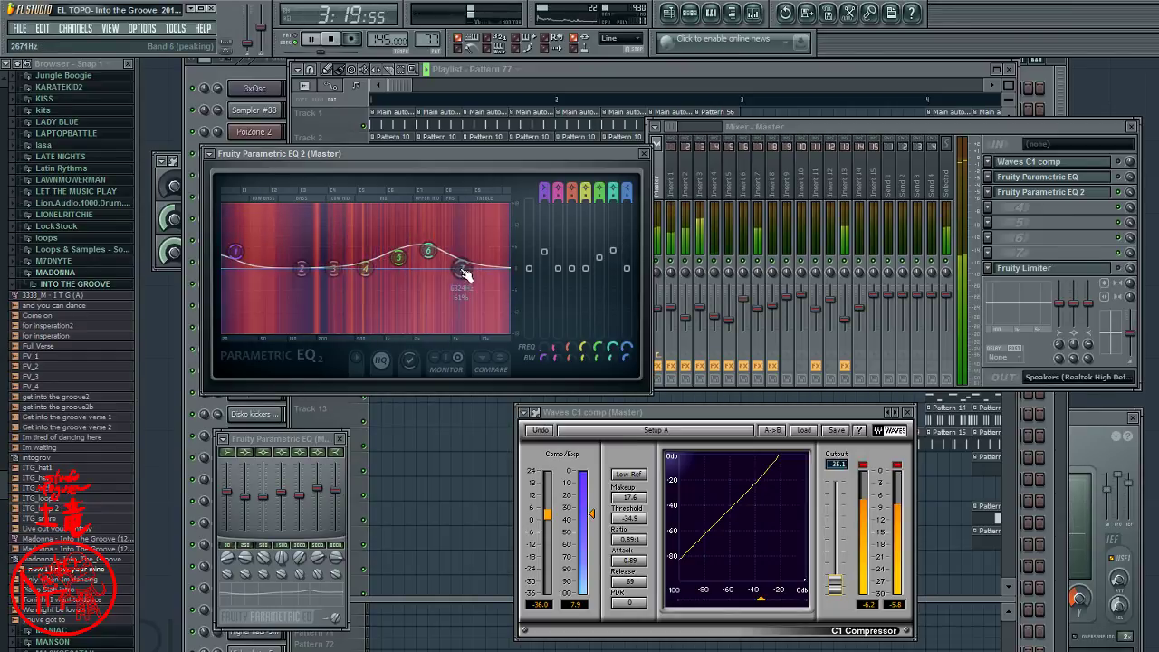
left_click_drag(465, 274, 480, 256)
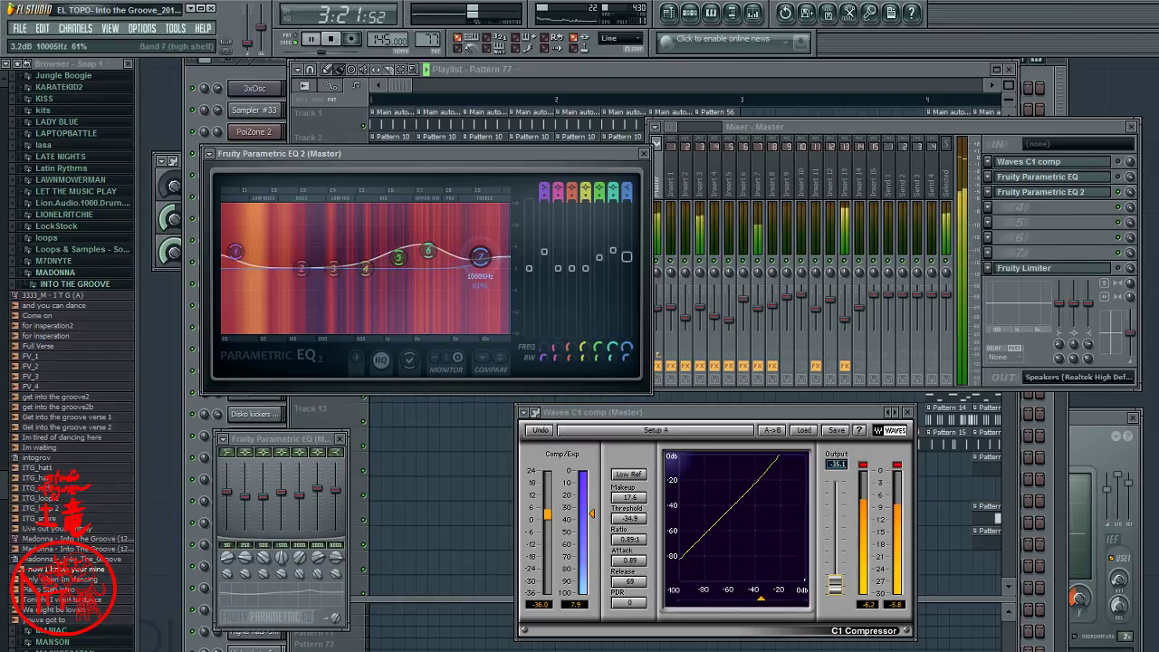
left_click_drag(333, 268, 314, 245)
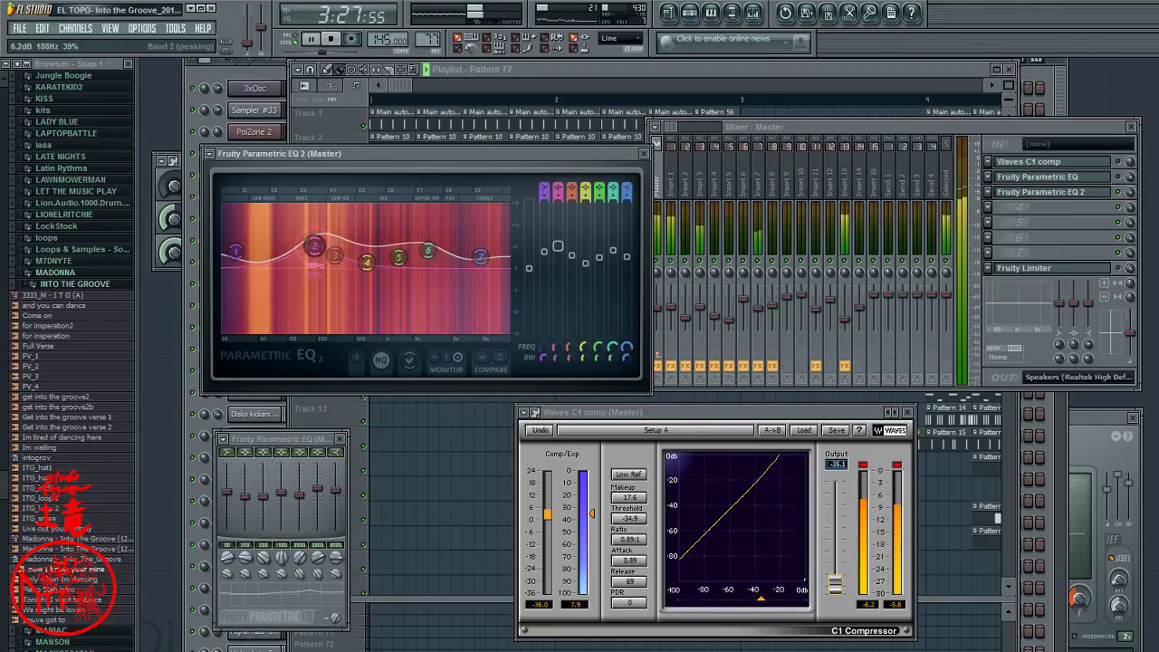
- Reshape Parametric EQ 2's middle bands: band 3 at 4.9 dB, 406 Hz, 11% width, band 4 raised and narrowed, band 6 at 5.8 dB near 4.2 kHz
left_click_drag(236, 251, 347, 249)
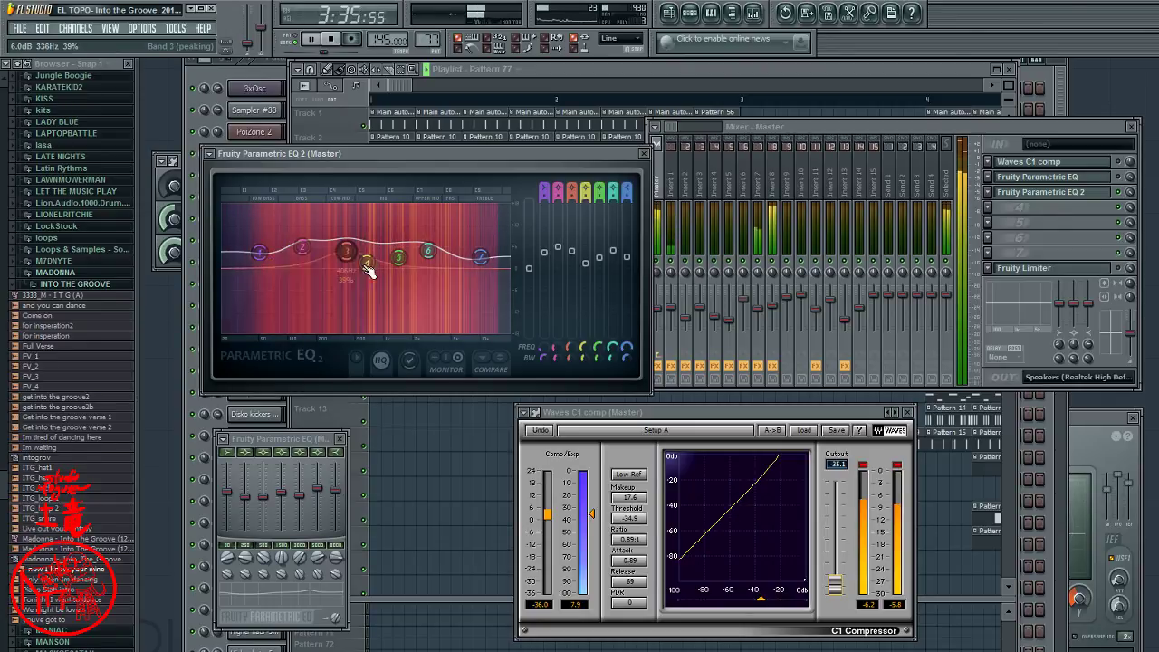
left_click_drag(573, 358, 573, 376)
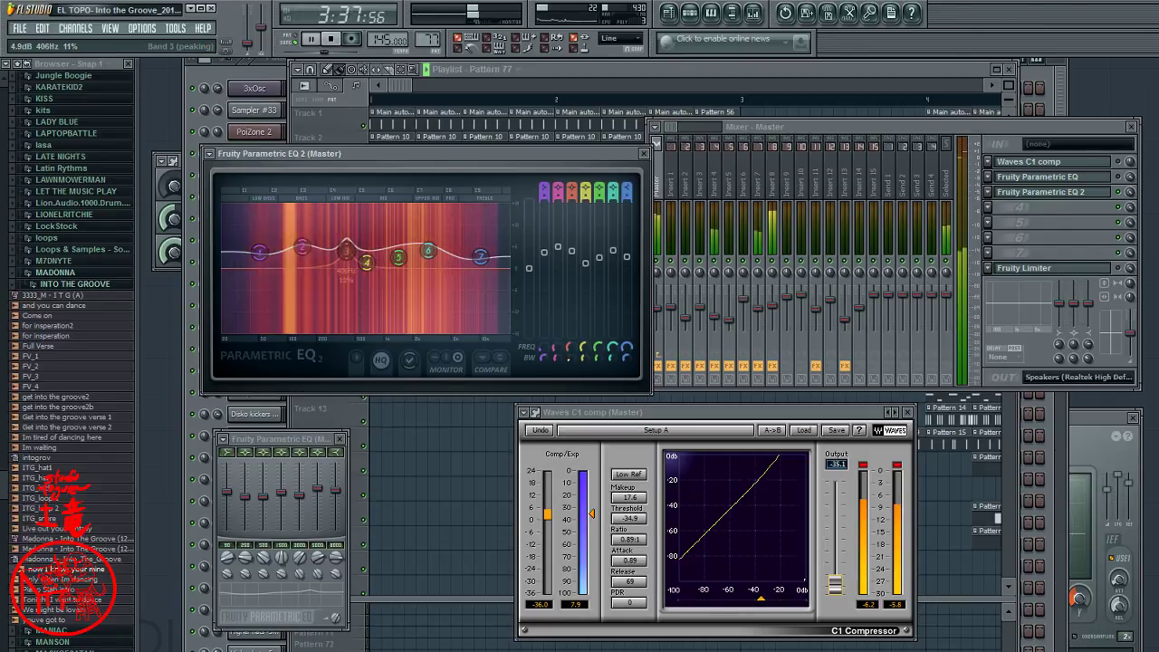
left_click_drag(366, 262, 374, 246)
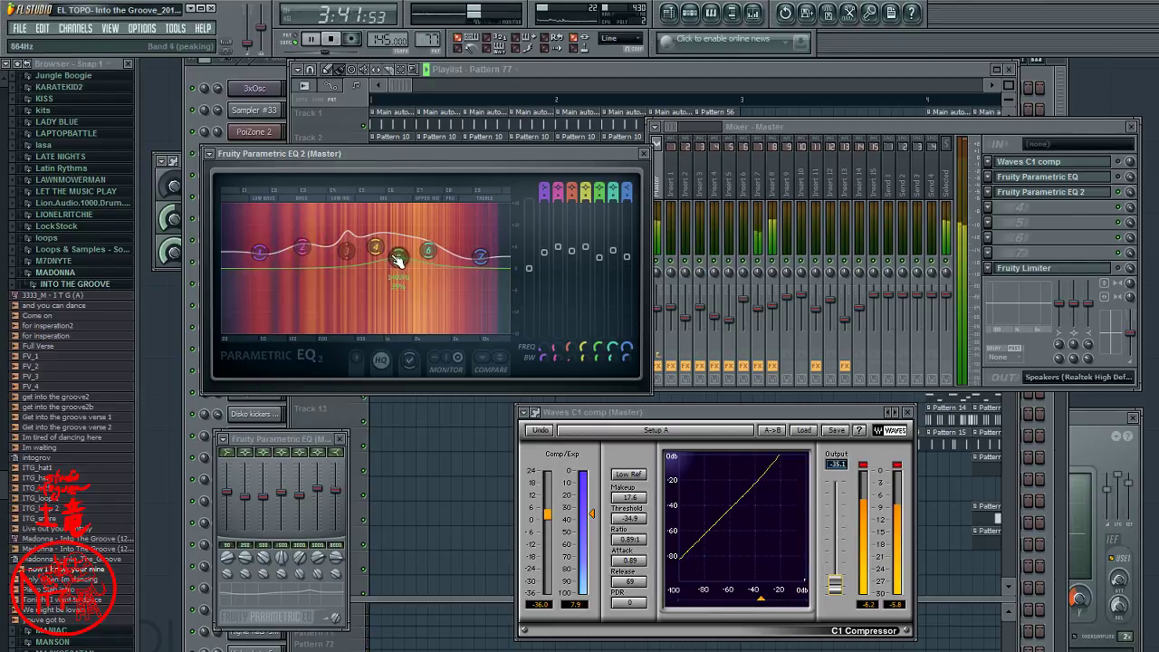
scroll(375, 246, "down", 5)
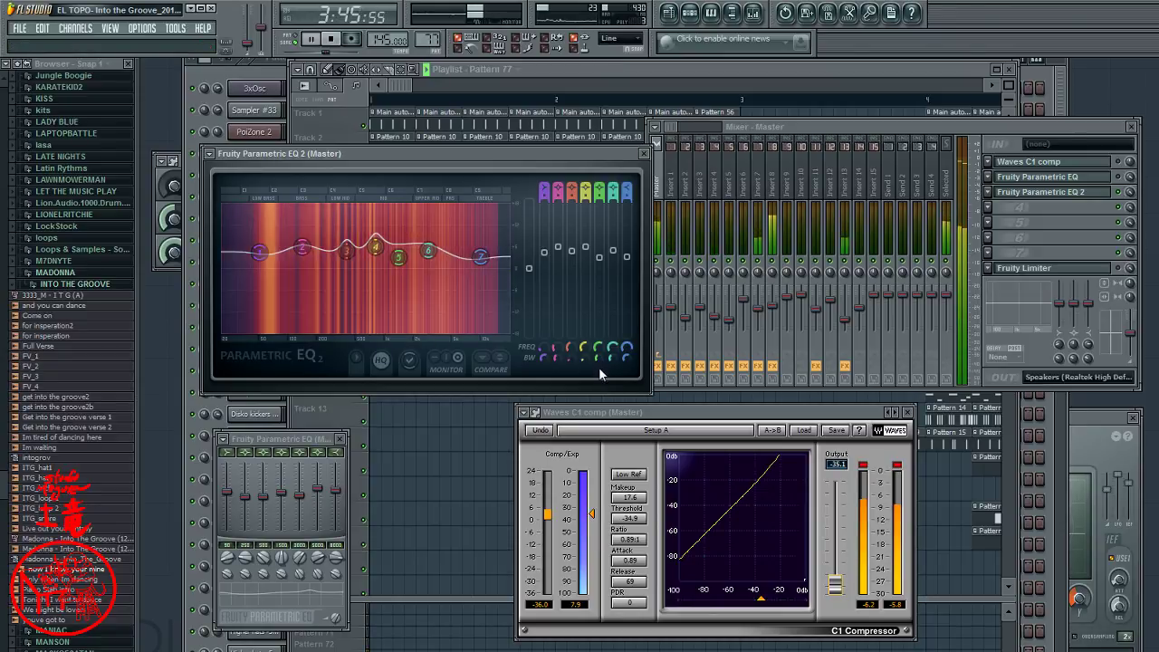
left_click_drag(398, 257, 445, 244)
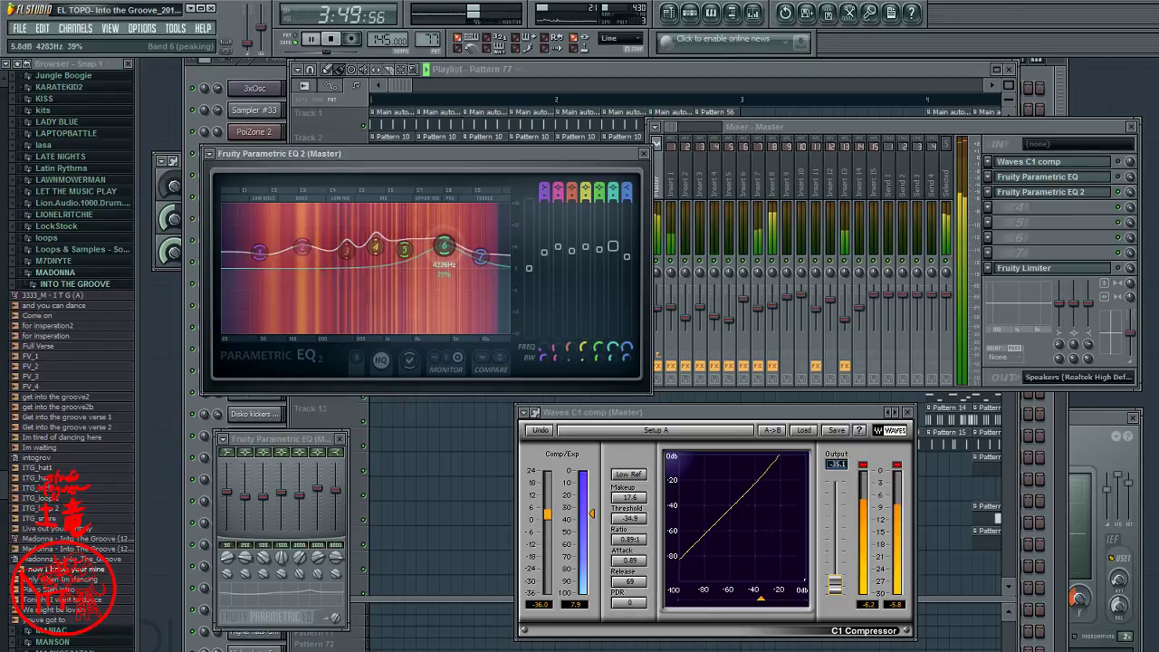
- Reposition bands 1 and 2 of Parametric EQ 2 and raise band 7 to 8.1 dB at 12250 Hz with 100% width
left_click_drag(262, 254, 258, 250)
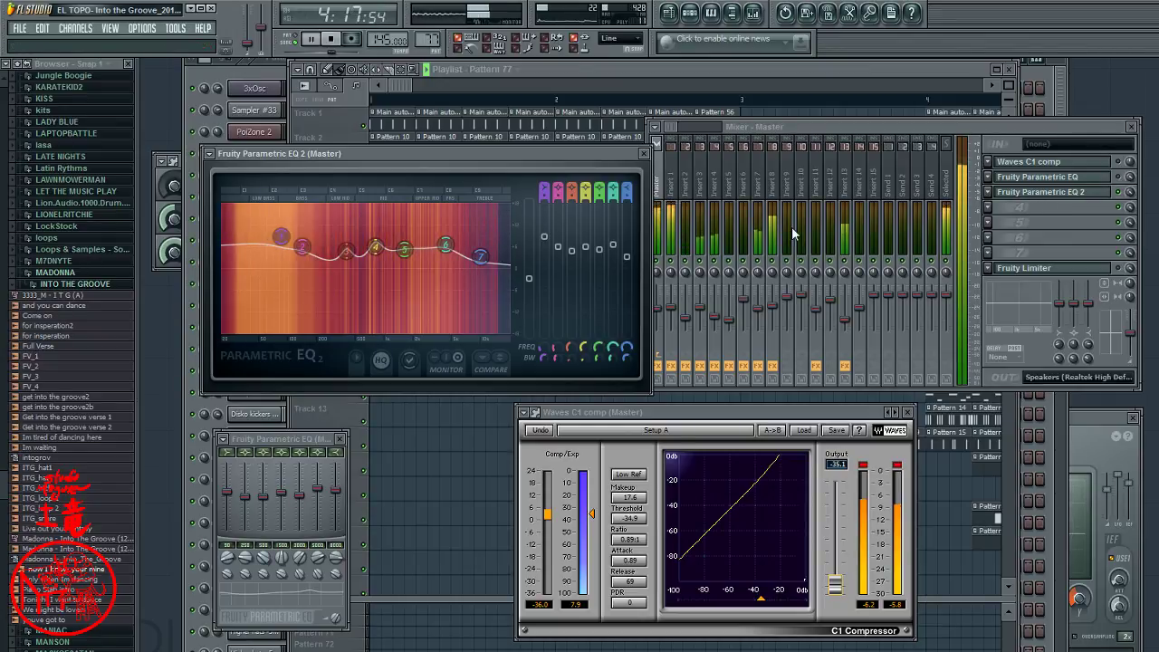
left_click_drag(481, 256, 492, 244)
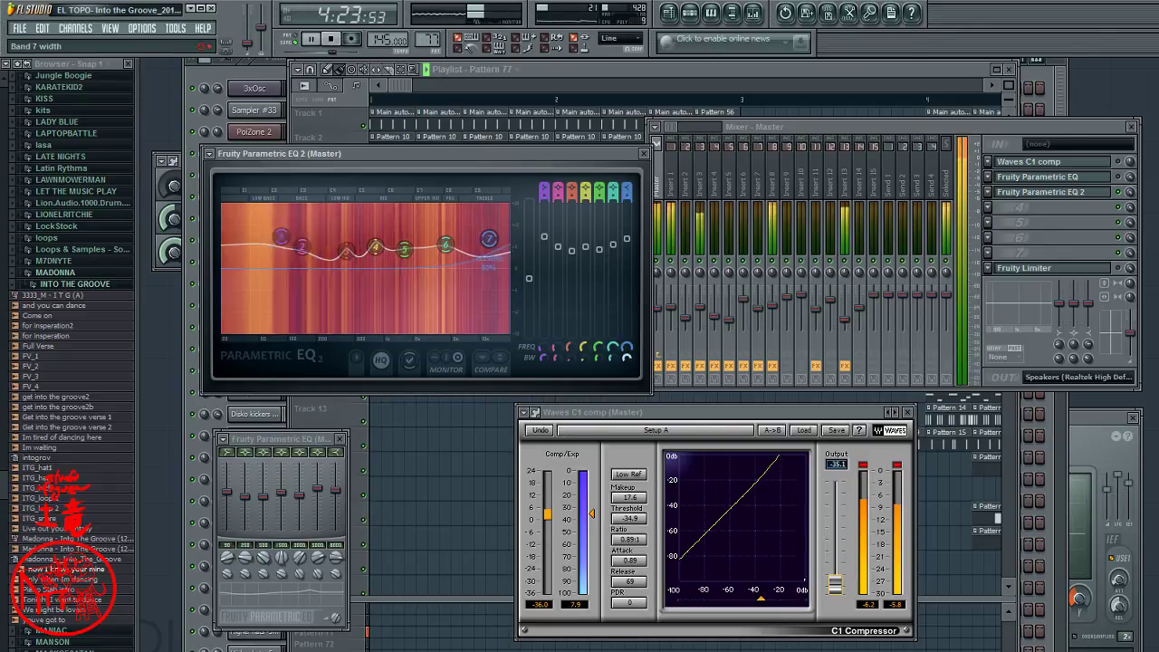
left_click_drag(444, 242, 446, 245)
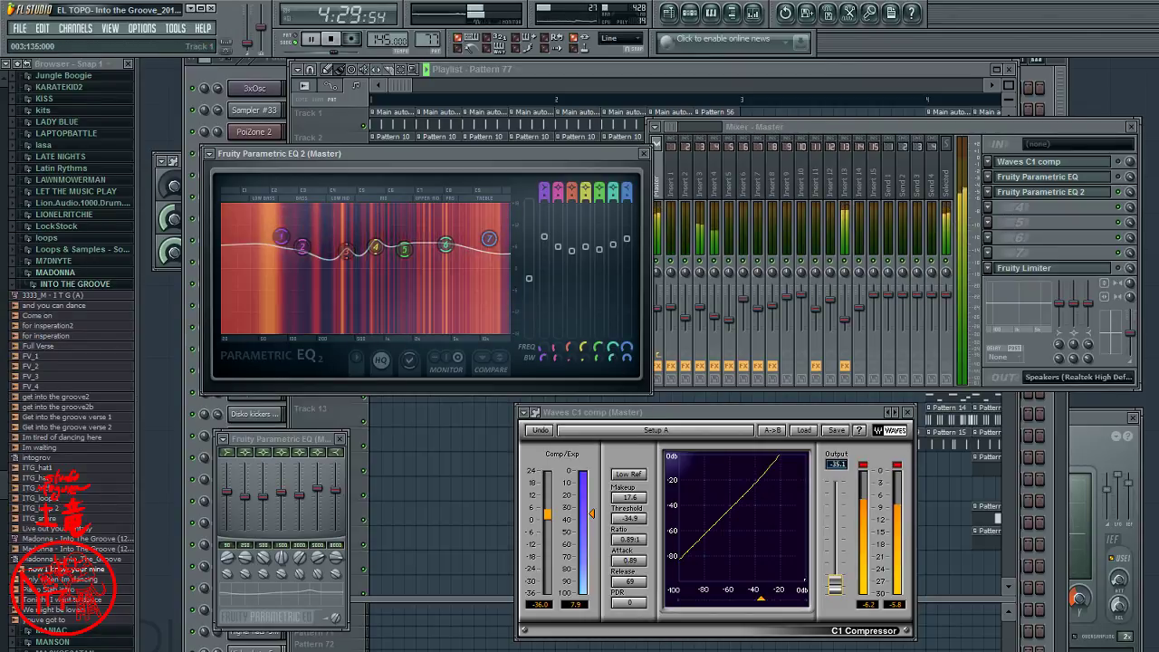
left_click(1125, 199)
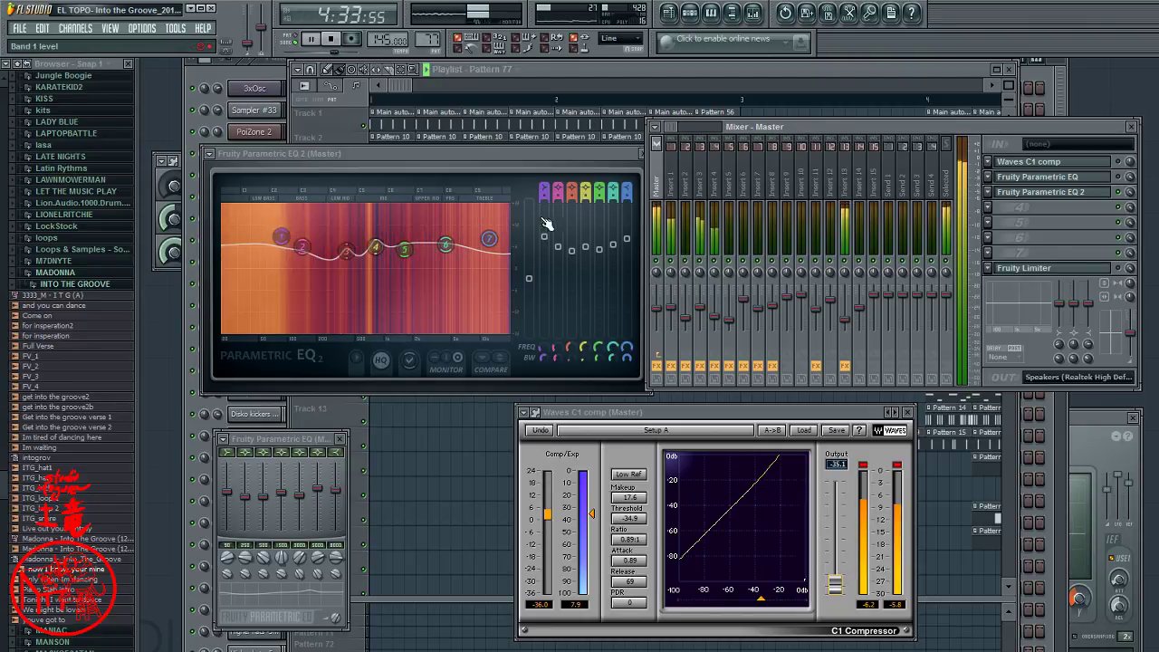
left_click_drag(282, 237, 251, 234)
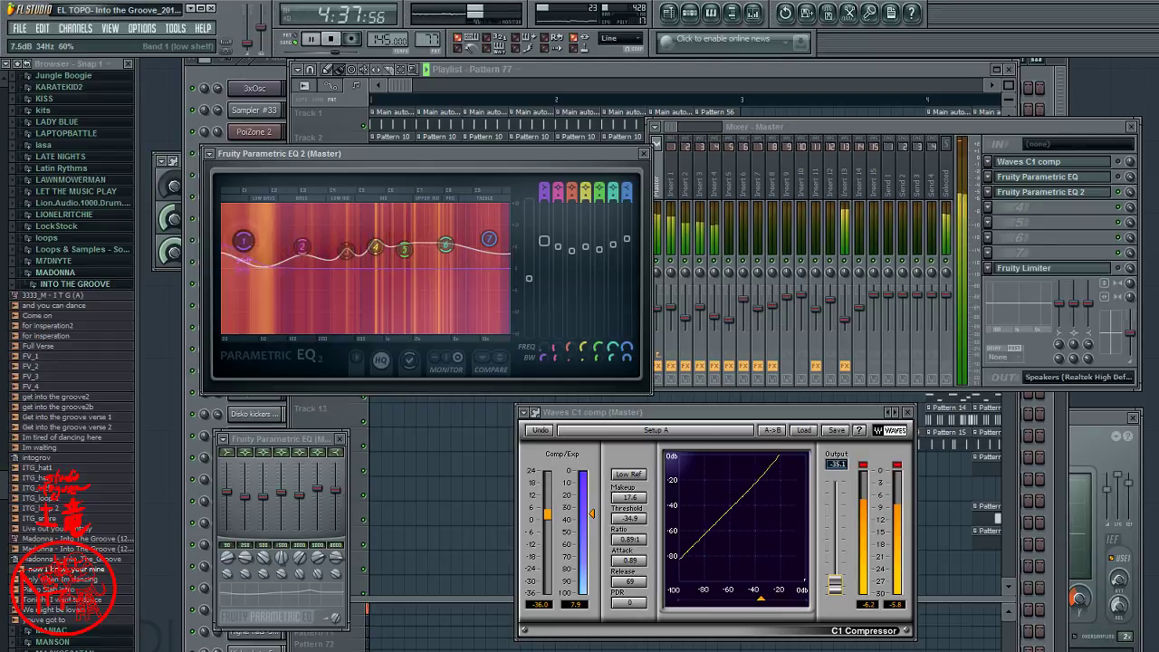
left_click_drag(225, 246, 310, 245)
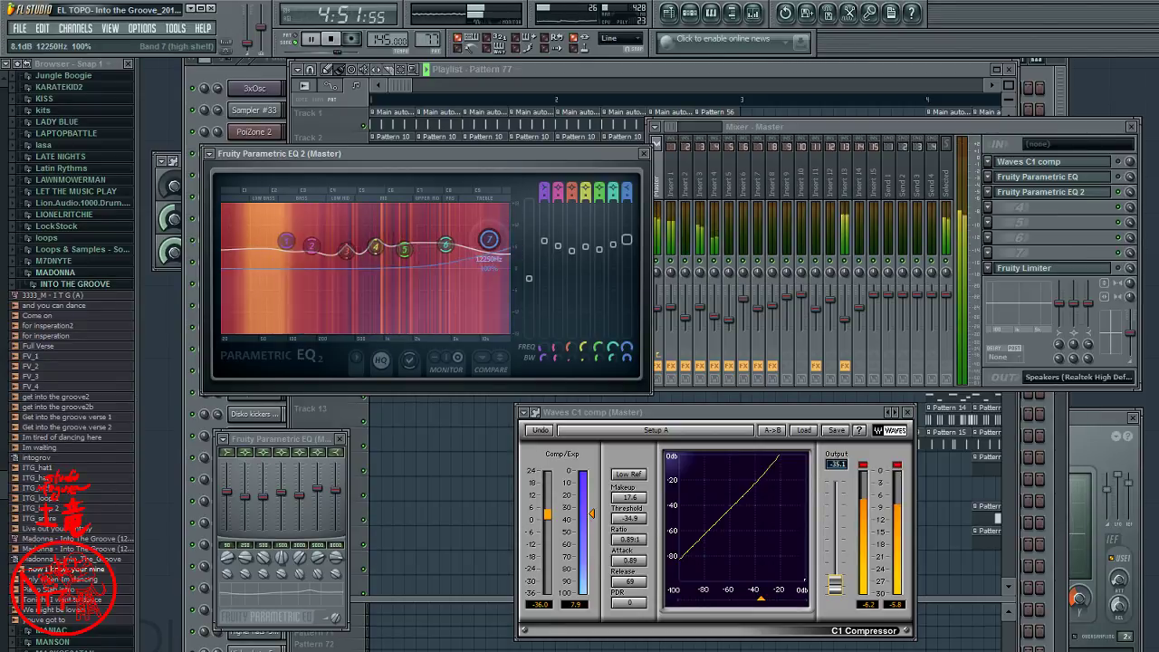
- Move the Parametric EQ 2 window below the mixer and try its main level at -6.3 dB and 3.3 dB before resettling it between them
left_click(1041, 177)
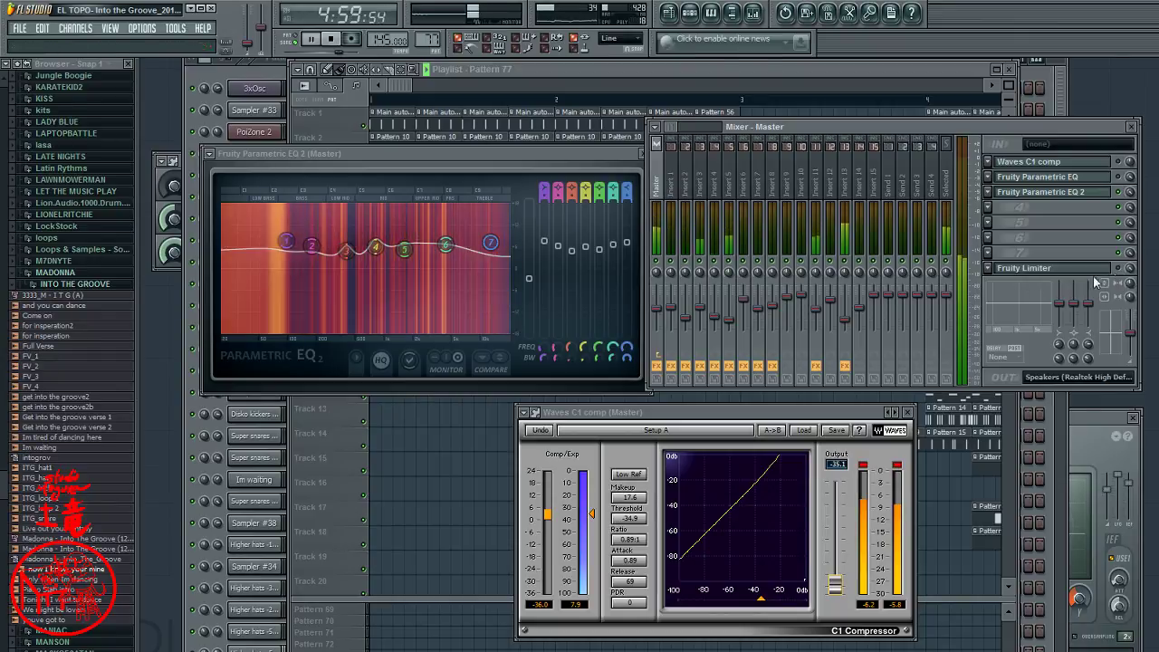
left_click_drag(477, 159, 745, 353)
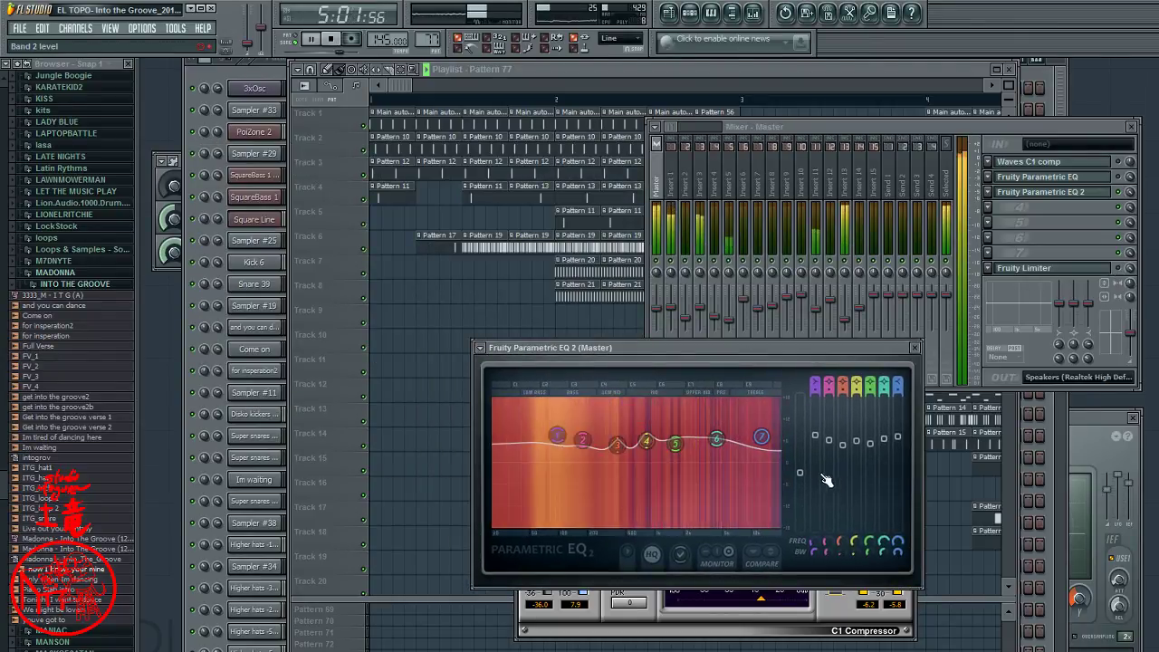
left_click_drag(800, 472, 801, 486)
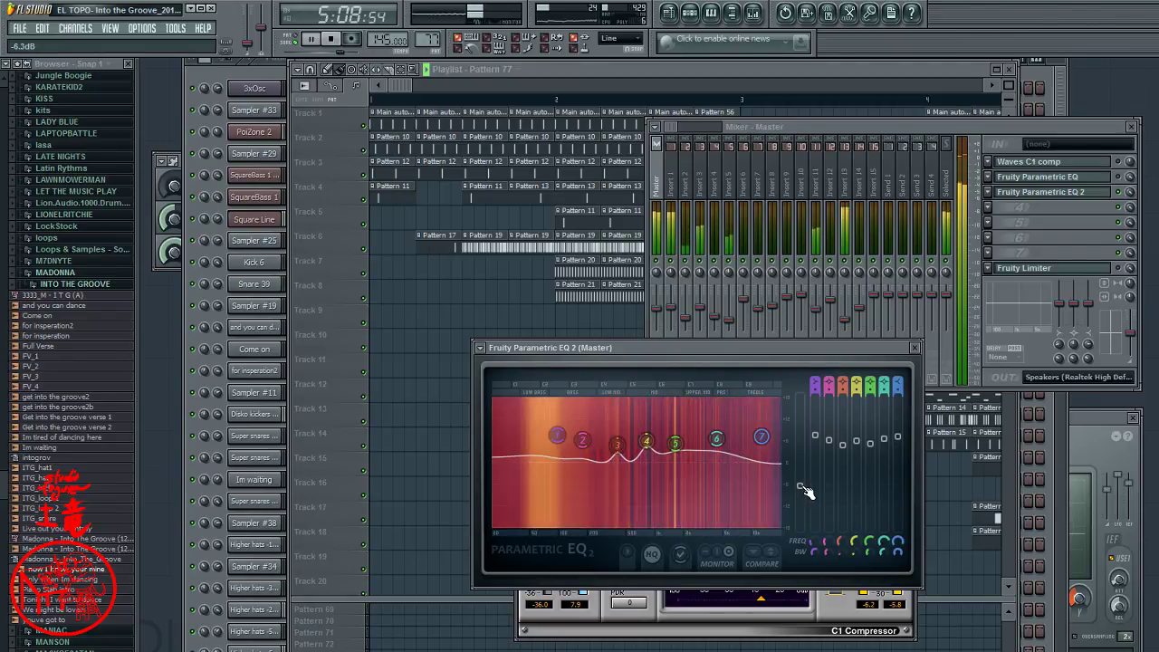
left_click(1127, 197)
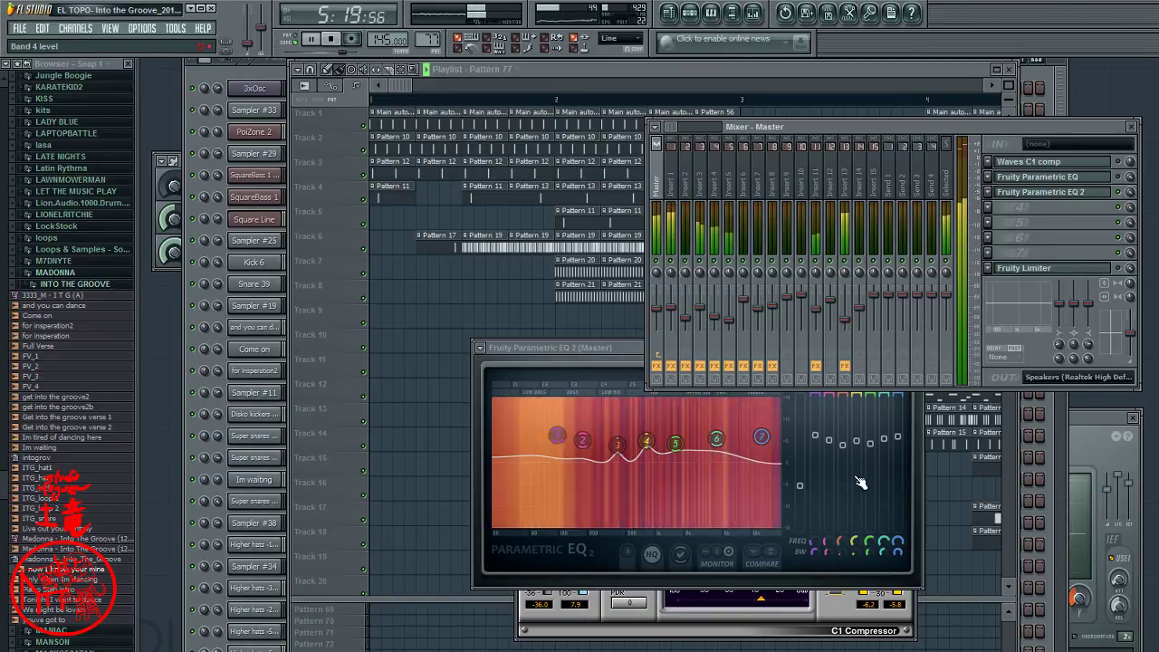
left_click_drag(799, 485, 799, 450)
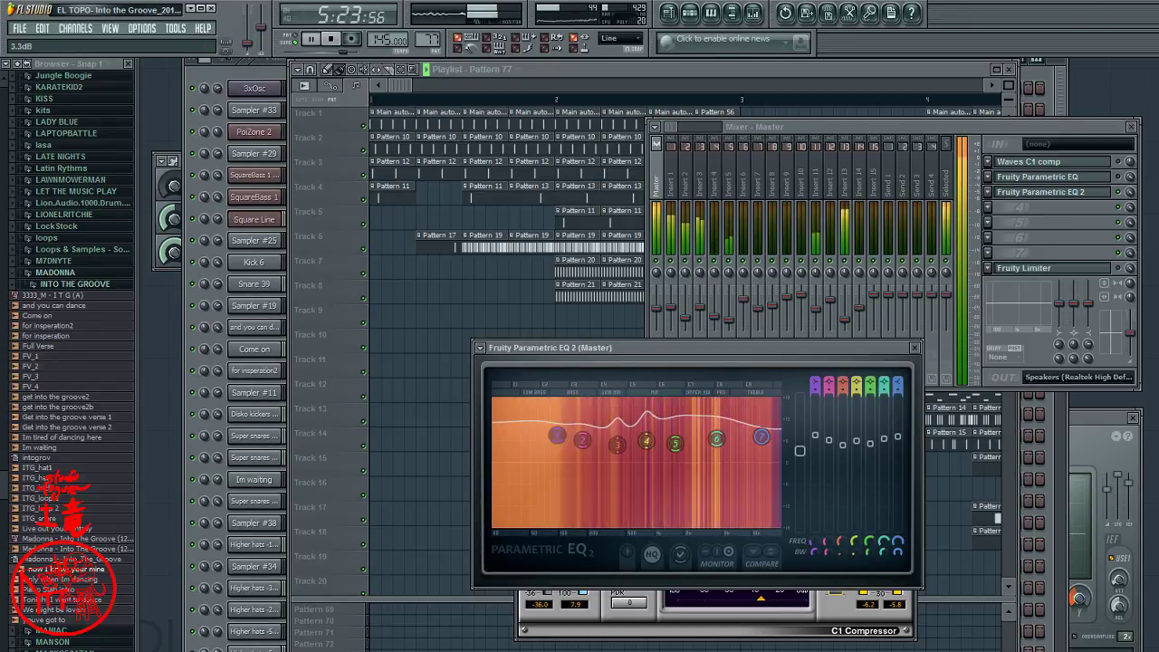
left_click(1130, 197)
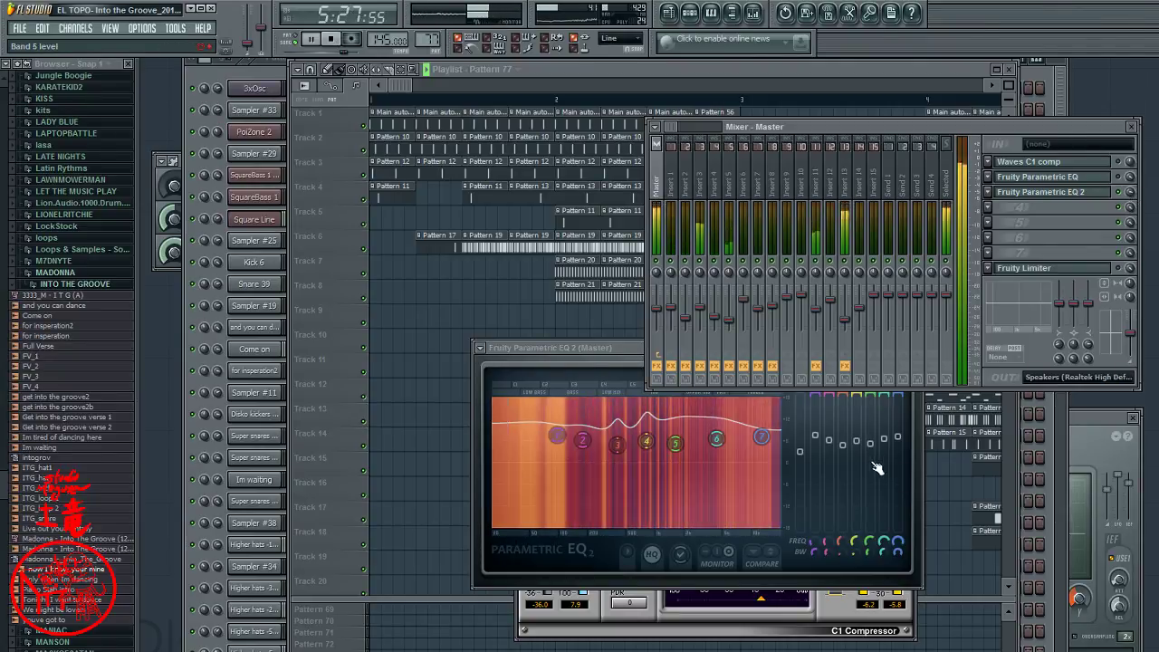
left_click_drag(799, 452, 799, 474)
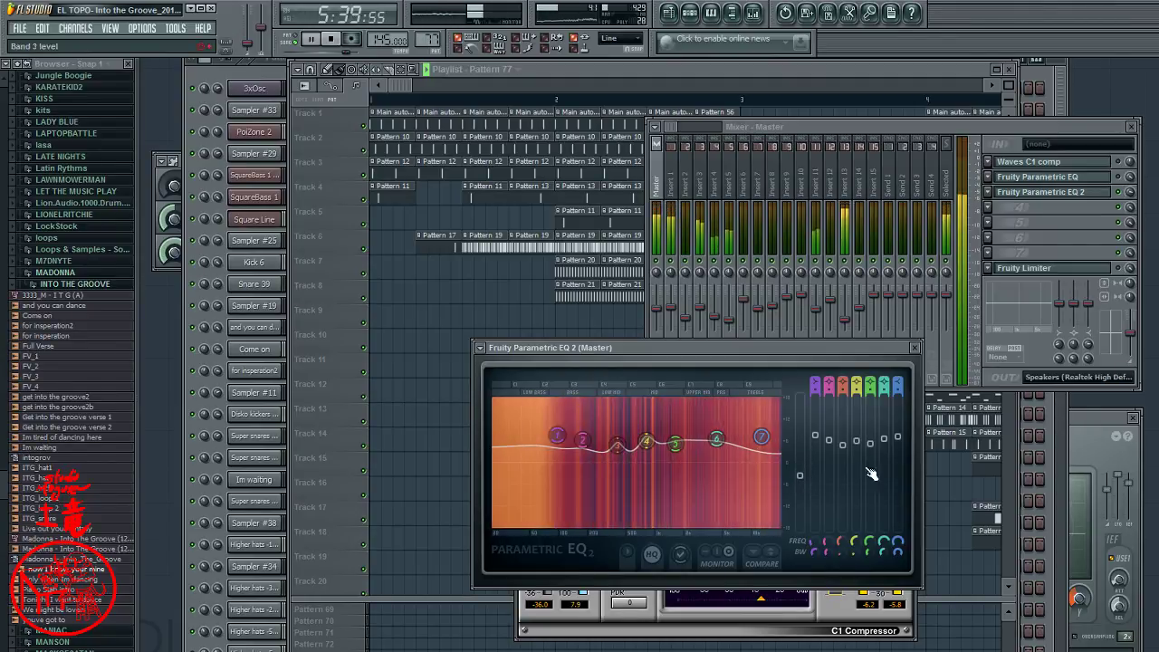
- Show the Master's Fruity Parametric EQ and Fruity Limiter, placing the Limiter window beside the mixer above the EQ windows
left_click(1110, 179)
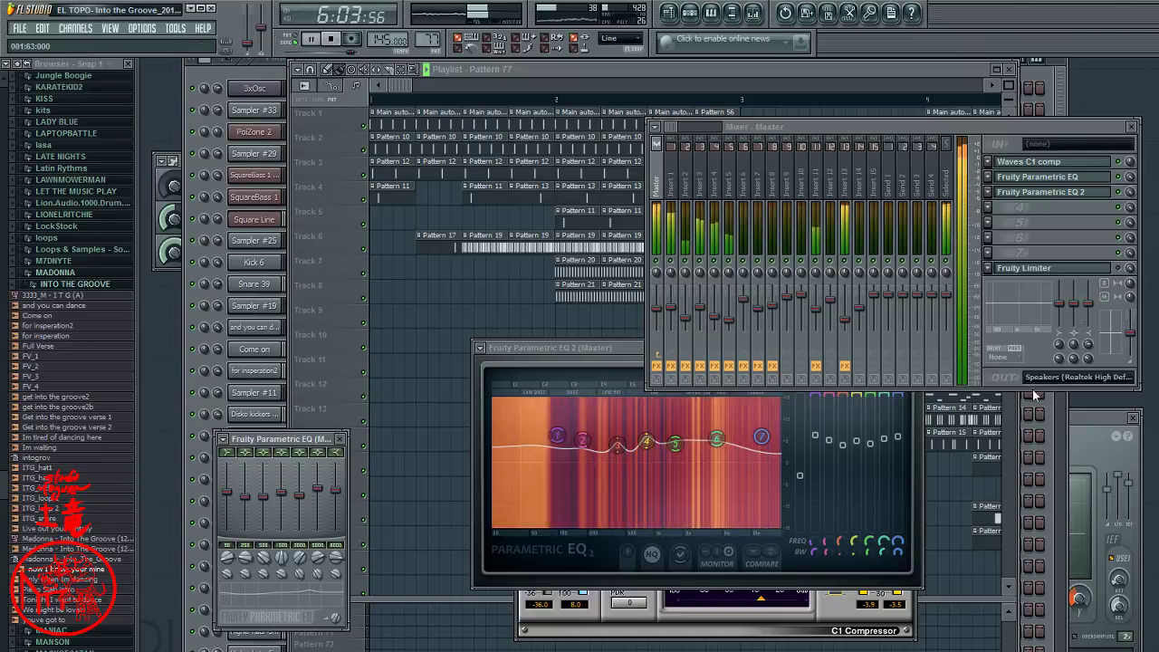
left_click(1097, 271)
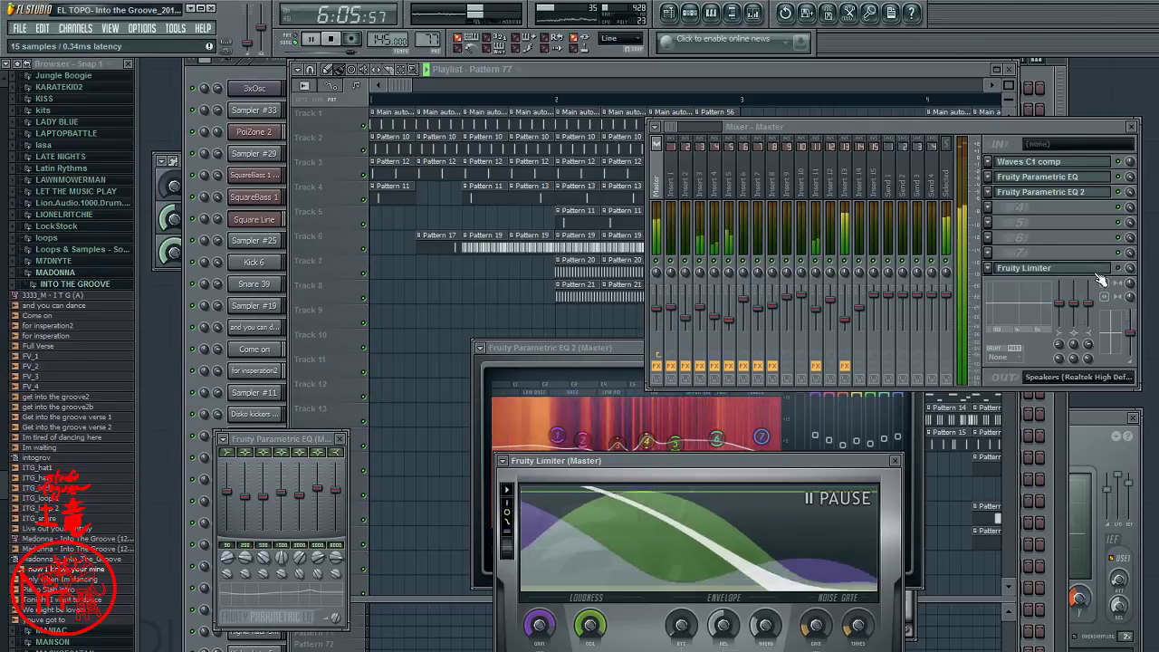
left_click_drag(821, 463, 509, 118)
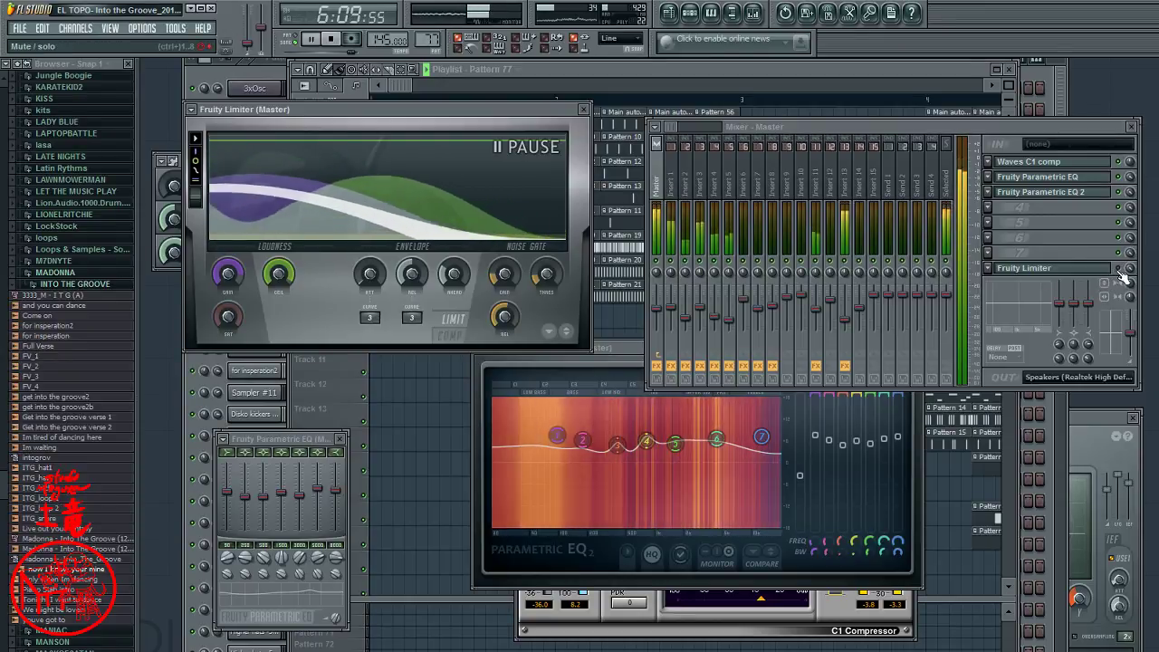
- Play the song from playlist position 4 and bring back the mixer with the Master's C1 compressor and both parametric EQs
left_click(927, 98)
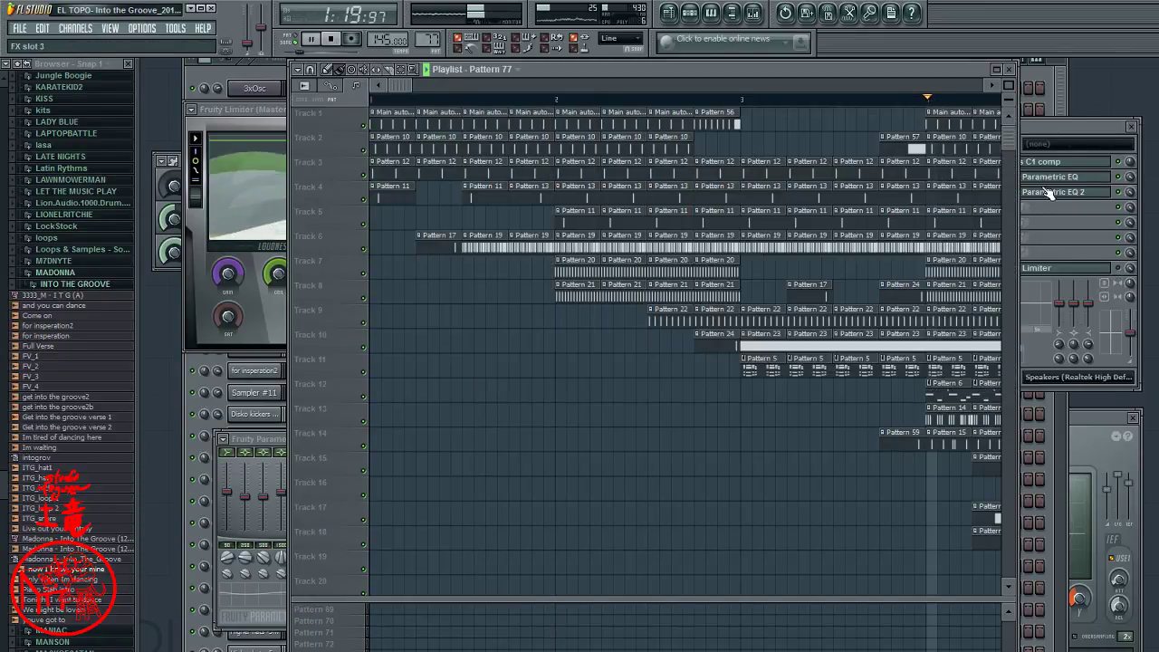
left_click(1085, 128)
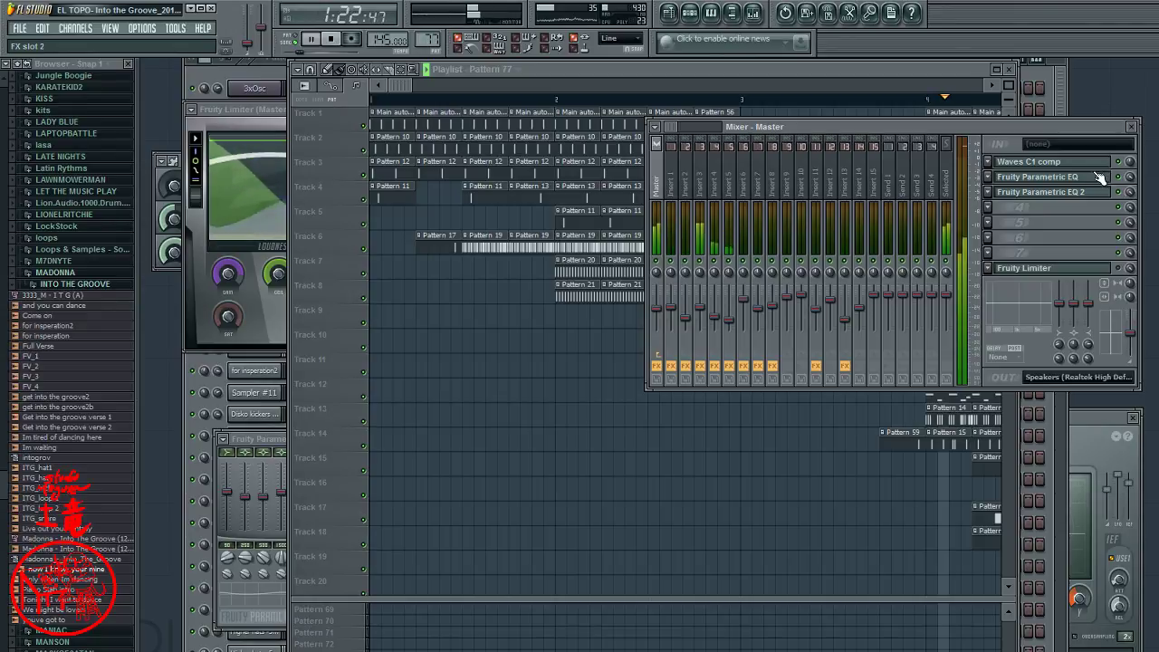
left_click(1096, 164)
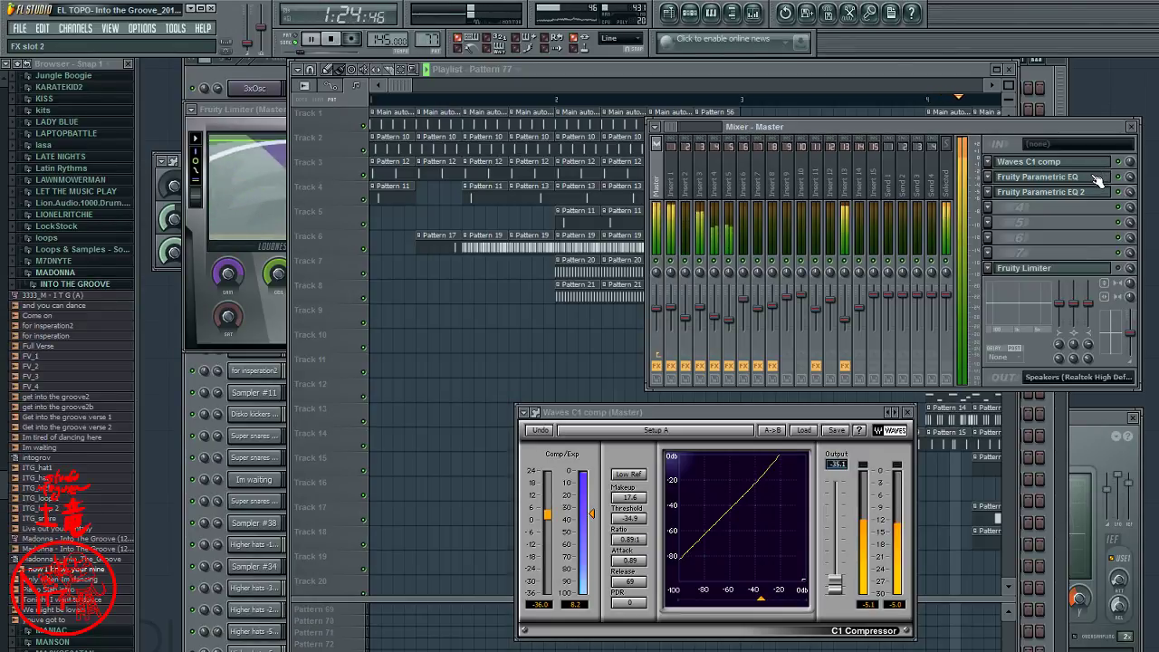
left_click(1098, 176)
left_click(1097, 192)
- Reopen the Master's Fruity Limiter, lower its ceiling during playback, and stop the song
left_click(1097, 269)
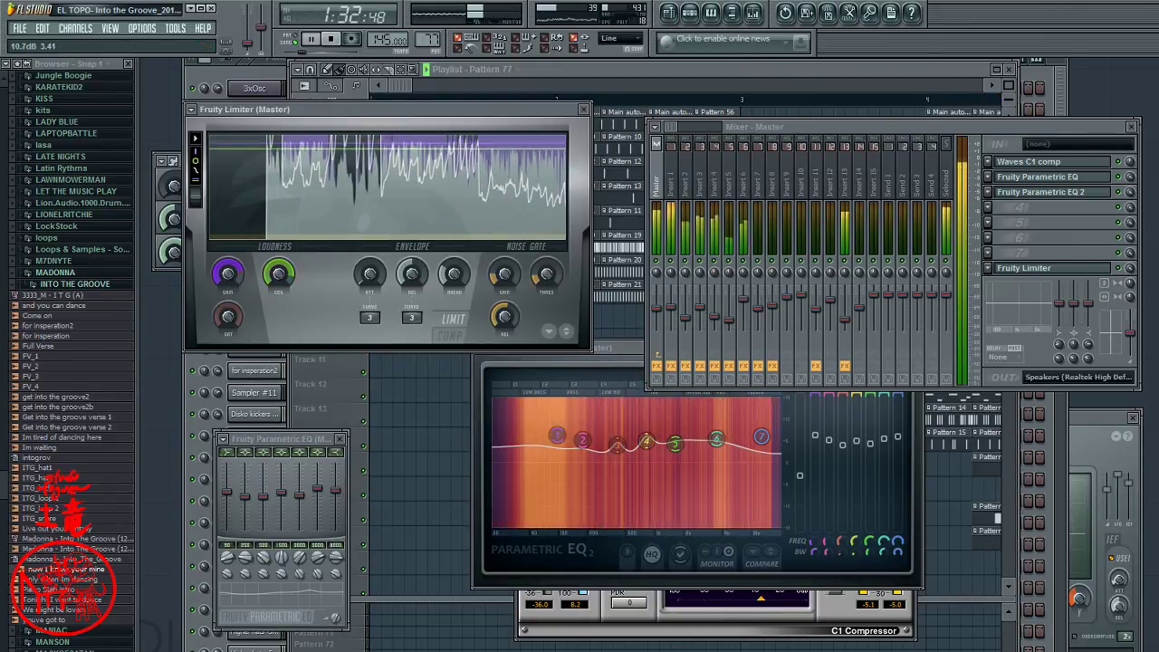
mouse_move(257, 284)
left_mouse_down()
mouse_move(283, 309)
mouse_move(283, 289)
mouse_move(277, 311)
mouse_move(277, 276)
left_mouse_up()
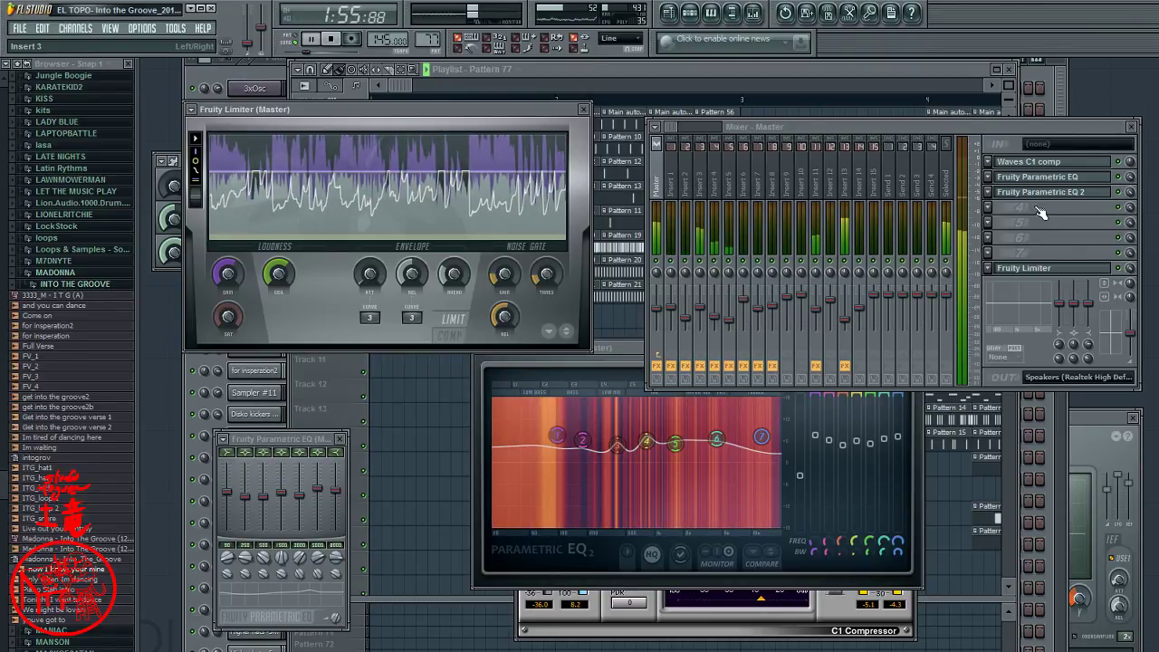
left_click(331, 40)
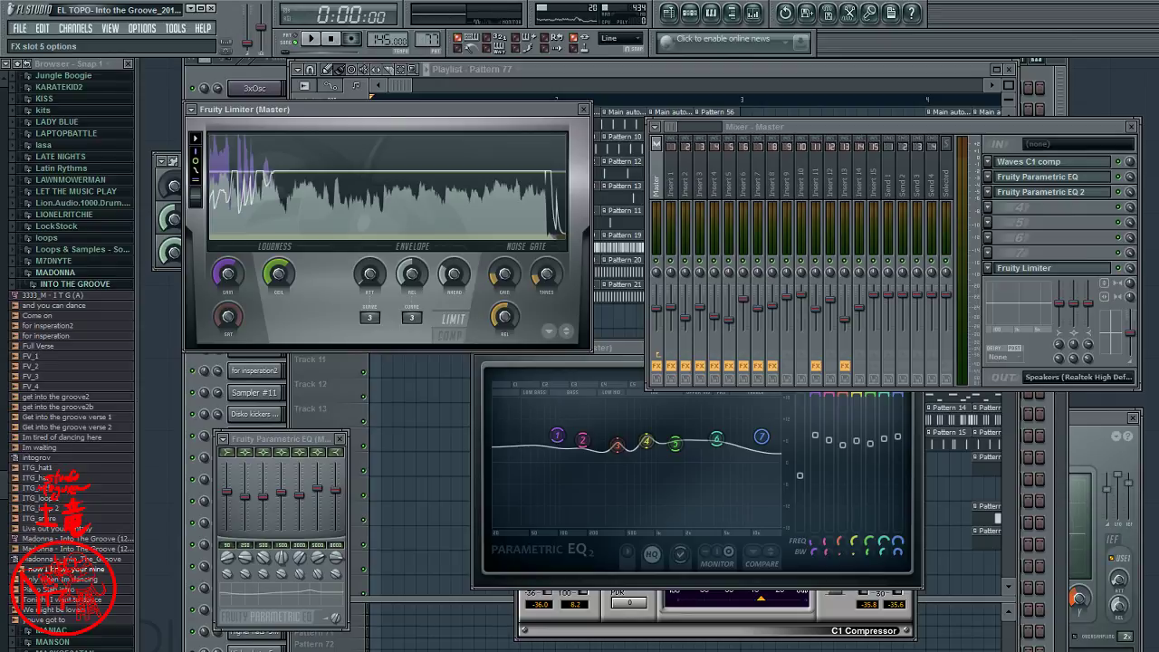
- Load ME LoudnessMaximizer into effect slot 5 of the Master and place its window below the Fruity Limiter
left_click(999, 238)
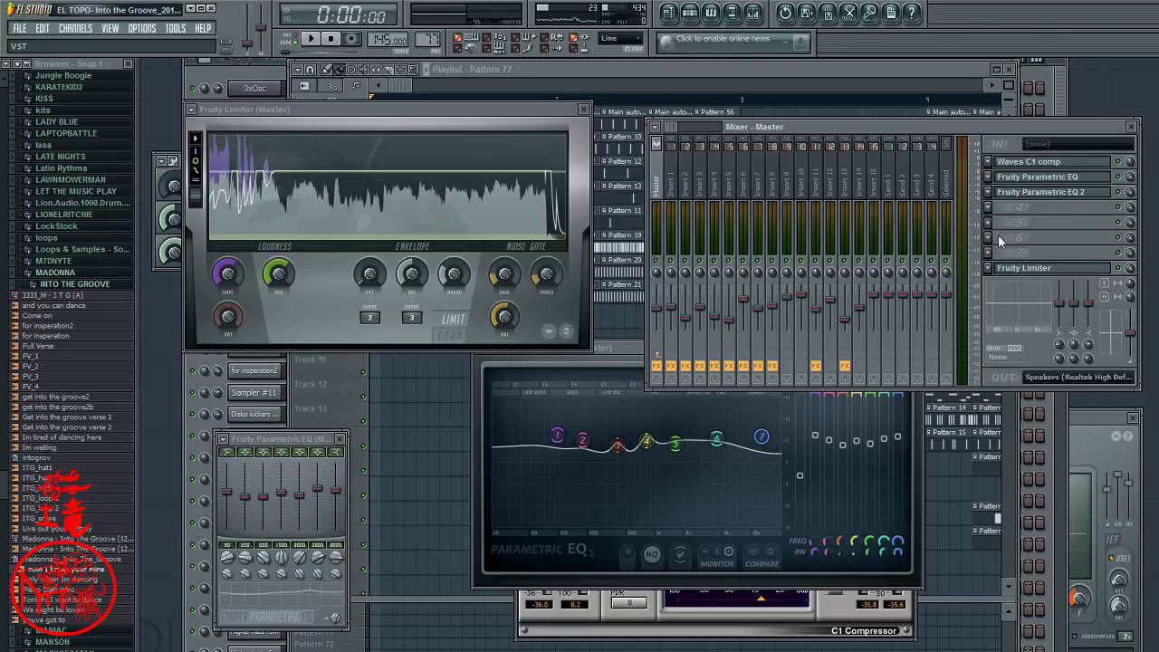
left_click(1133, 321)
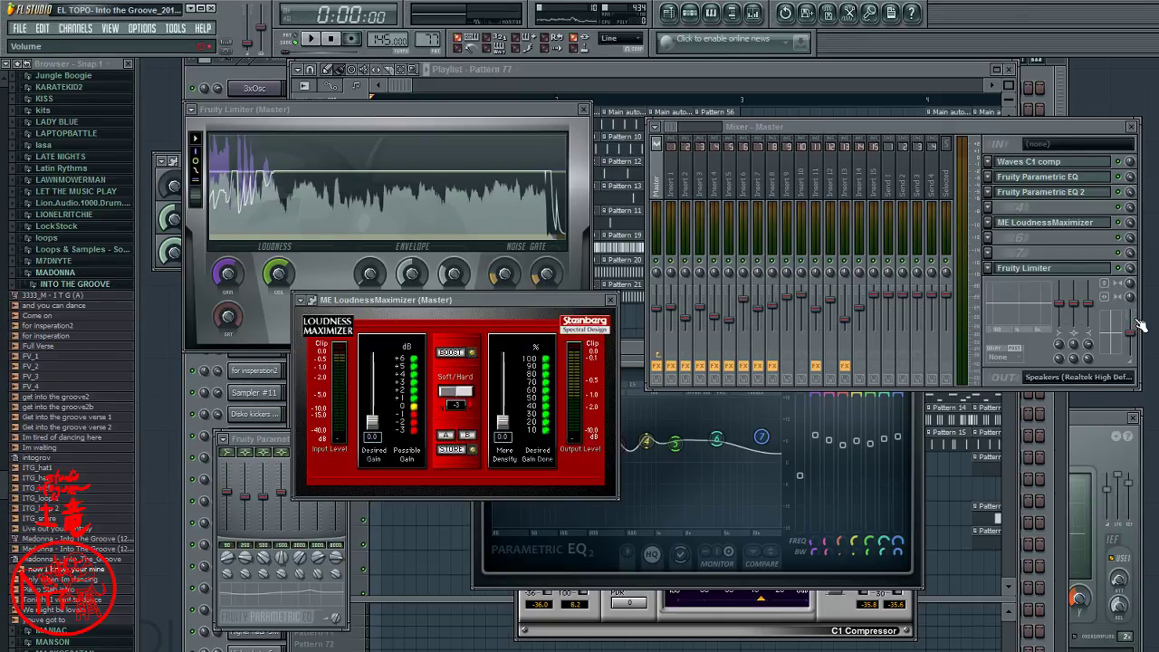
left_click_drag(464, 296, 358, 471)
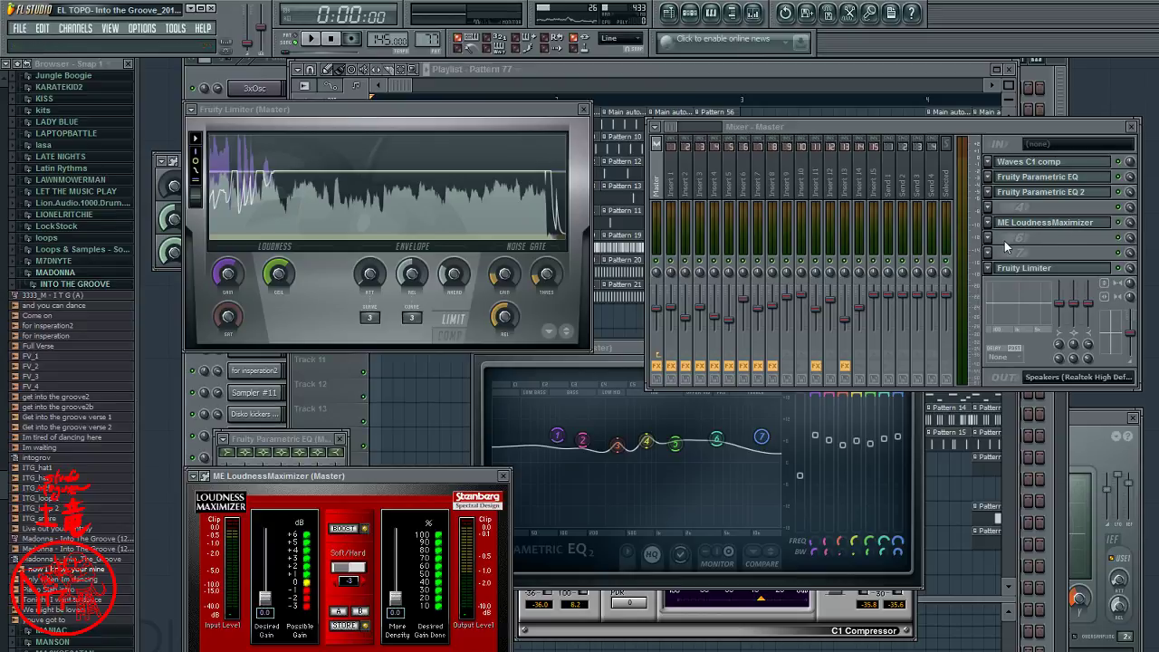
- Load ME Compressor into effect slot 6 of the Master and place its window just above ME LoudnessMaximizer
left_click(1139, 315)
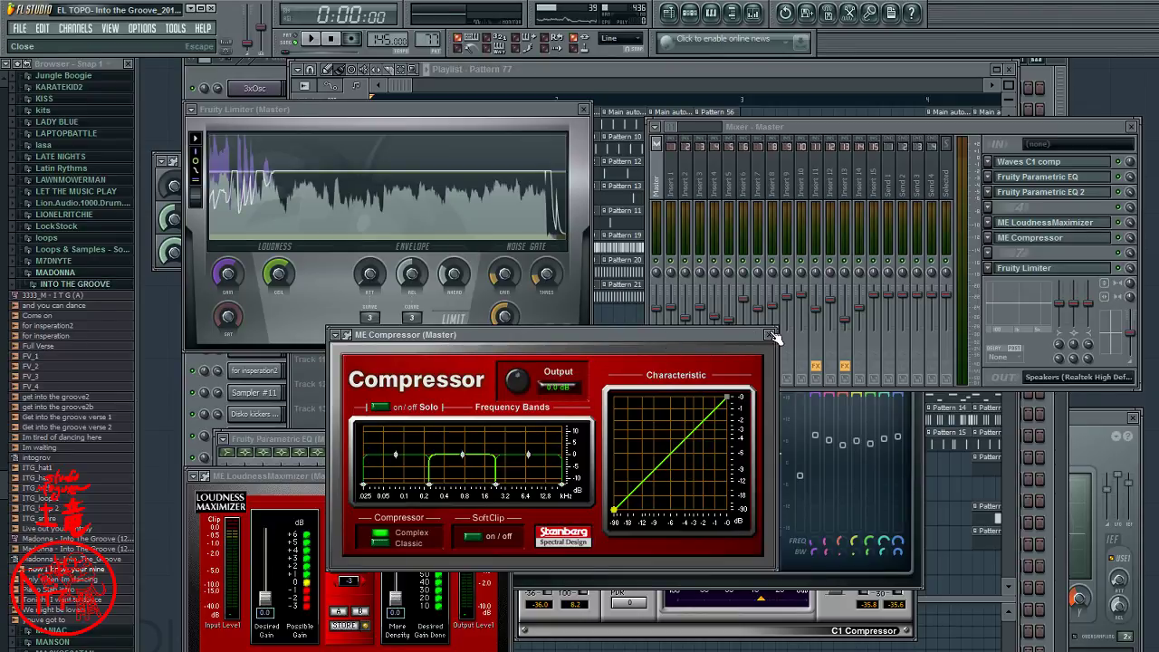
left_click_drag(707, 334, 527, 269)
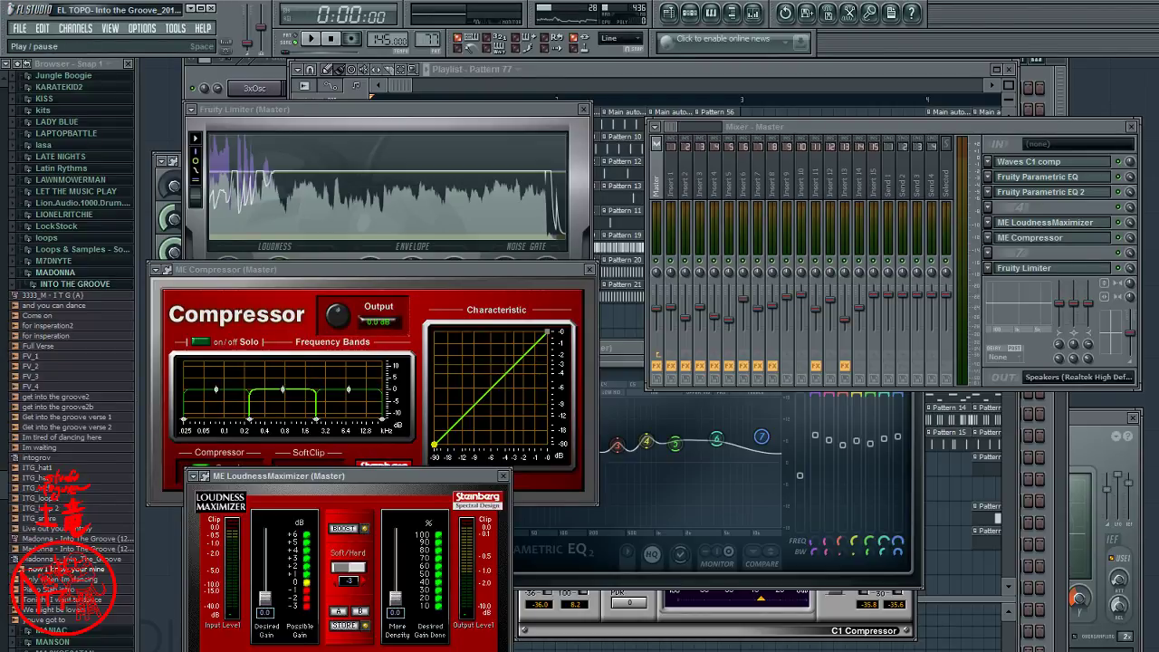
left_click(1122, 235)
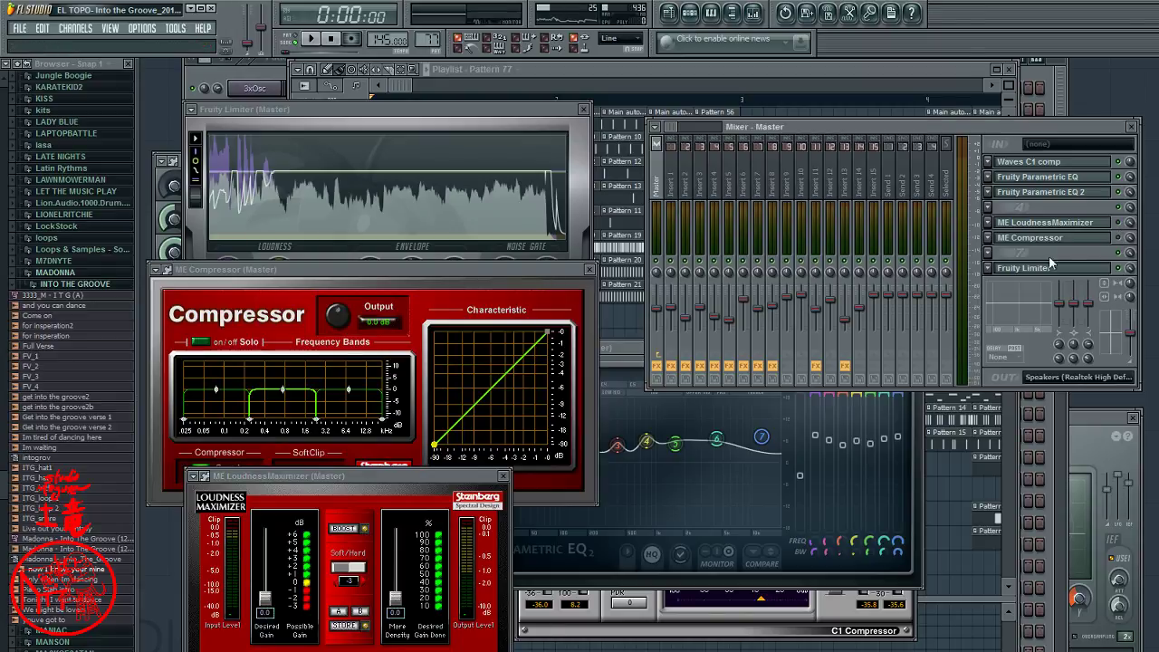
- Play the song from playlist position 4 and bring the mixer and ME Compressor back to the front
key("space")
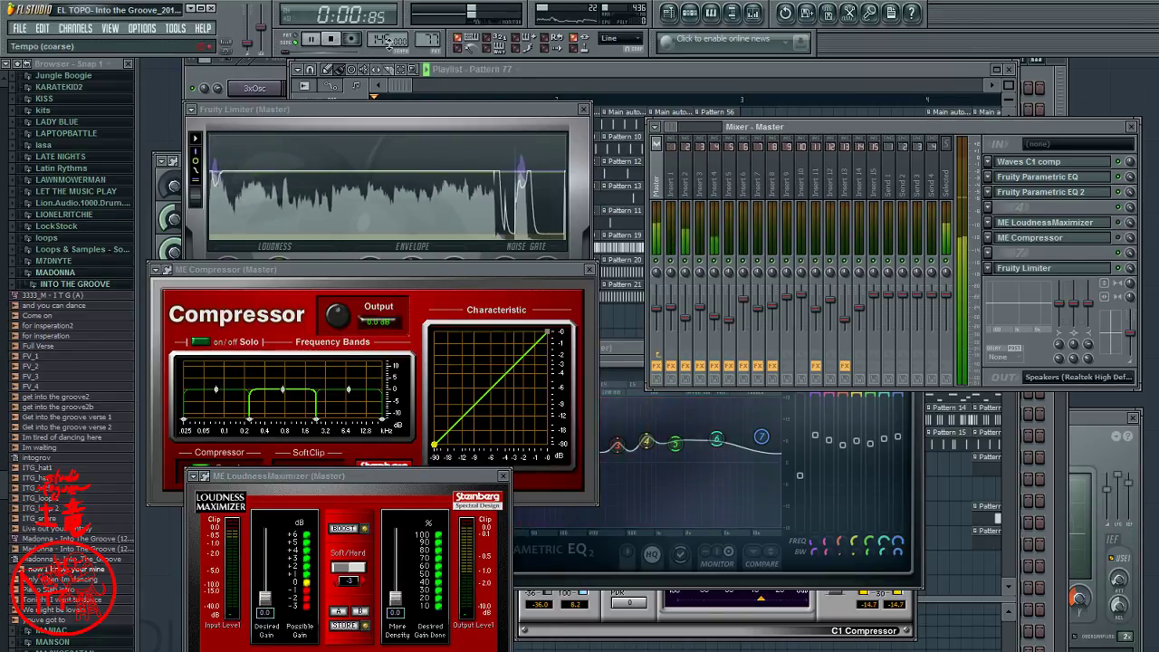
left_click(924, 98)
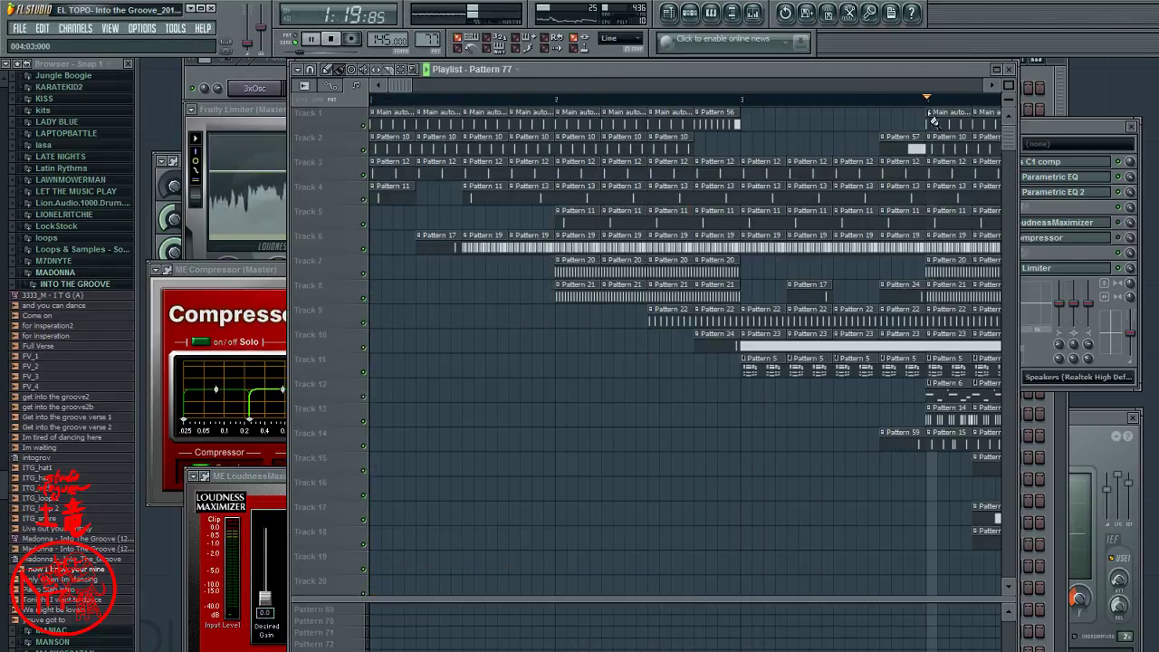
left_click(1046, 125)
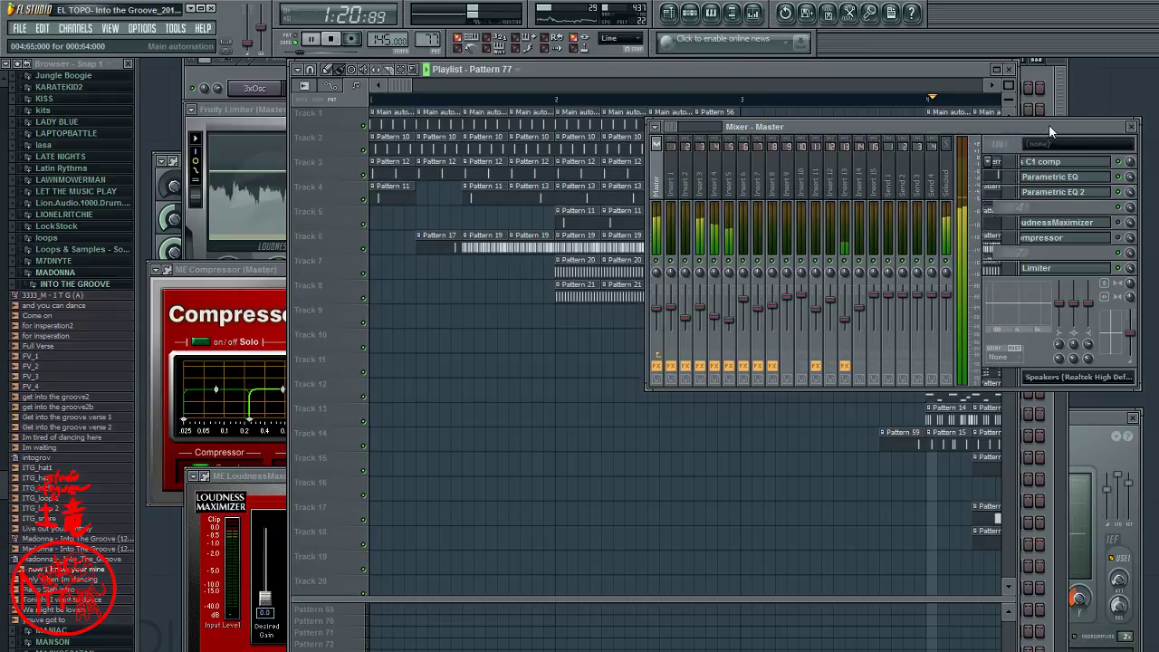
left_click(283, 269)
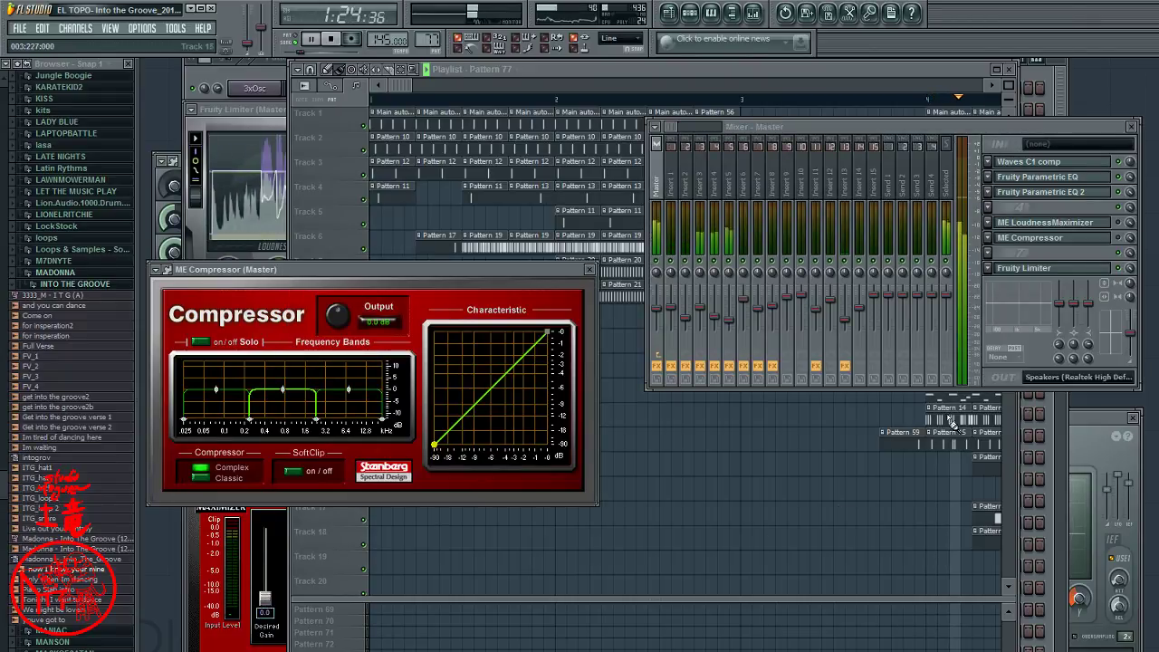
- Bring up the Master's ME LoudnessMaximizer, turn Boost on, and set Soft/Hard to 0
left_click(1097, 227)
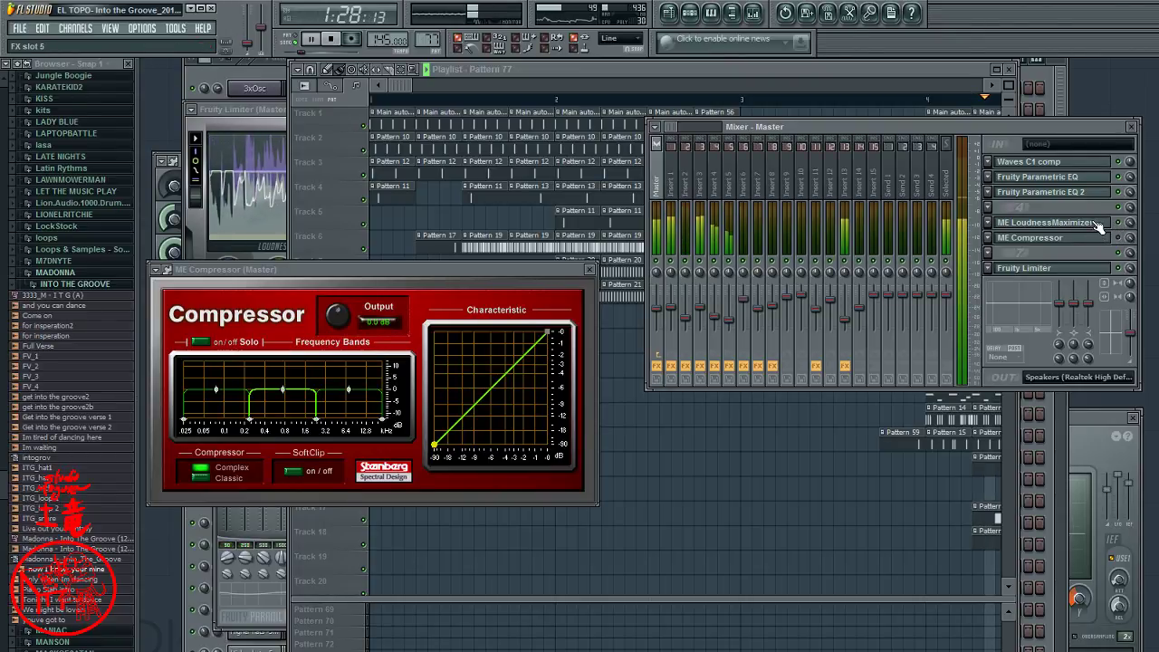
left_click(1046, 229)
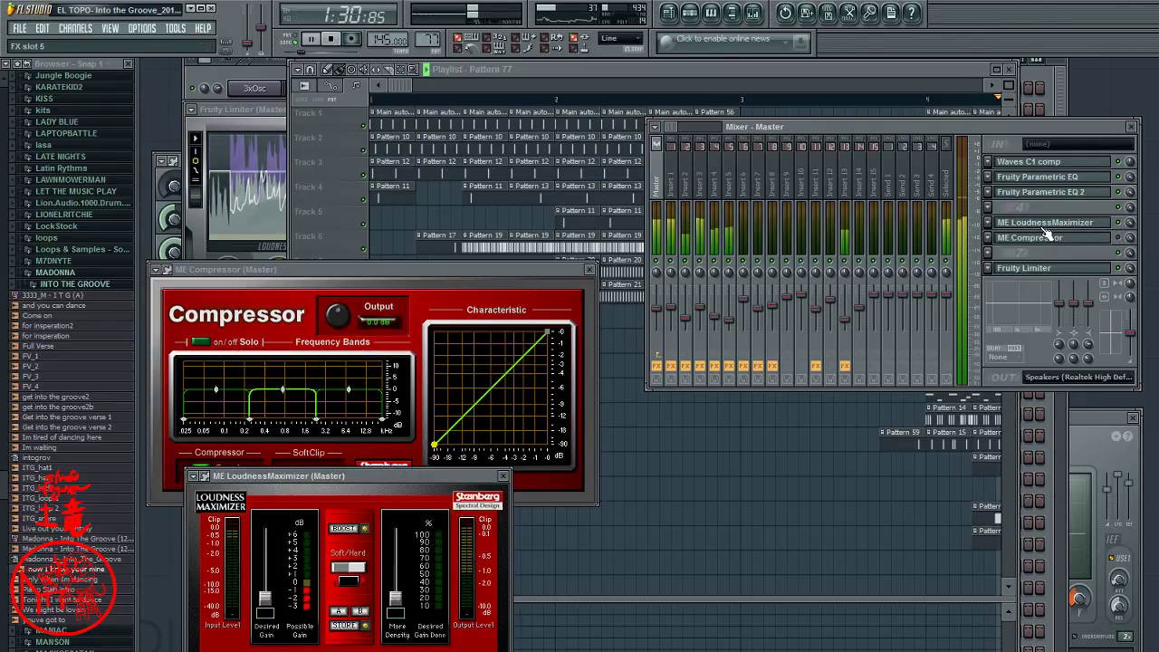
left_click(349, 529)
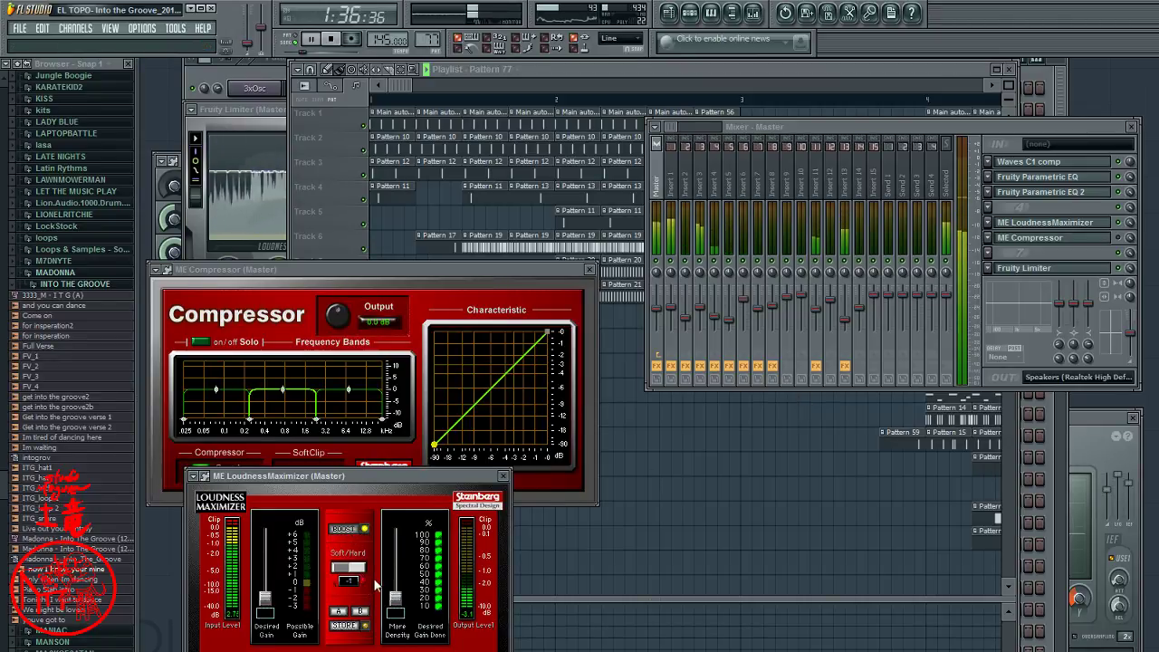
left_click_drag(363, 580, 365, 570)
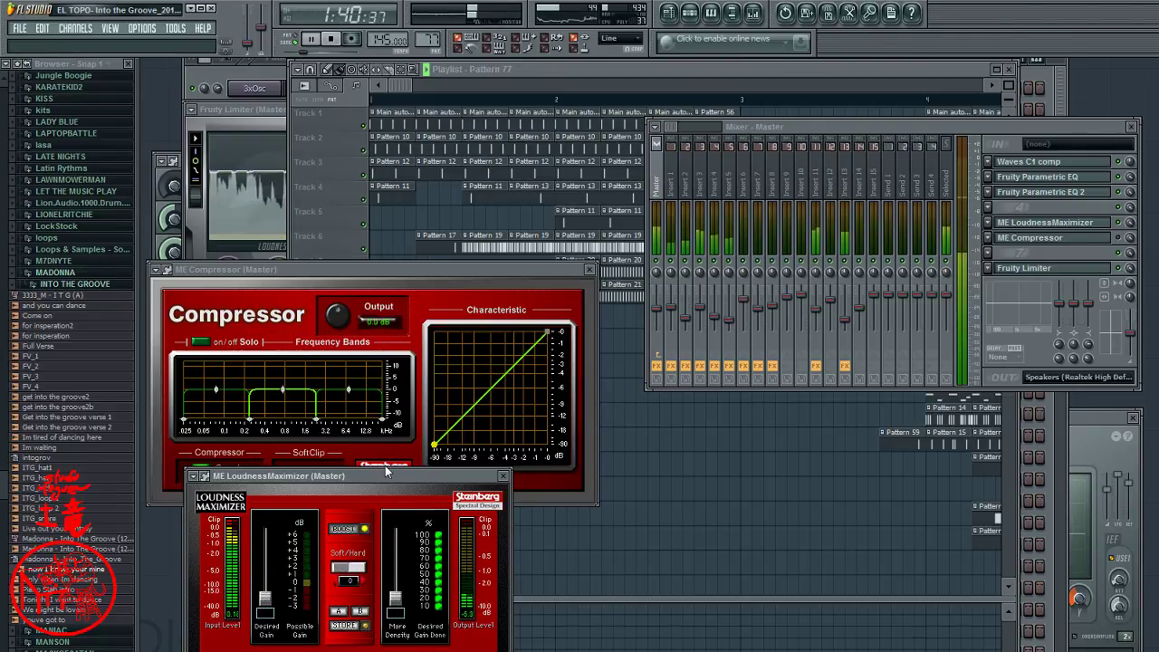
- Lower ME Compressor's output below 0 dB and raise its three frequency bands to about 7 dB with SoftClip on
left_click_drag(334, 312, 335, 351)
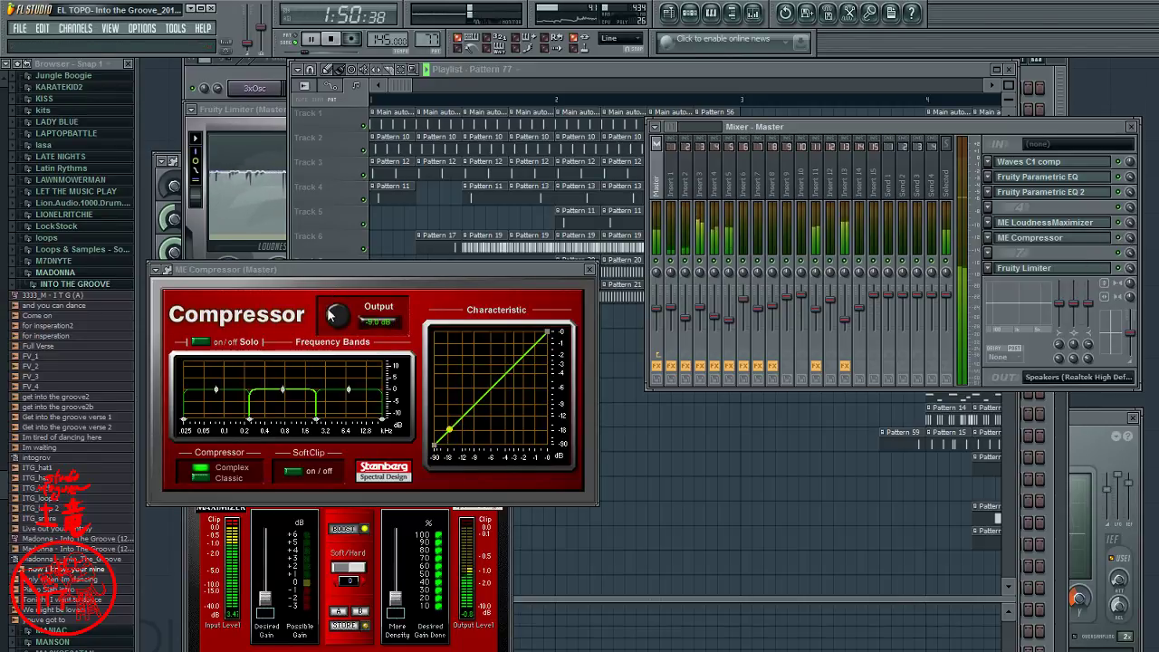
left_click_drag(329, 302, 328, 298)
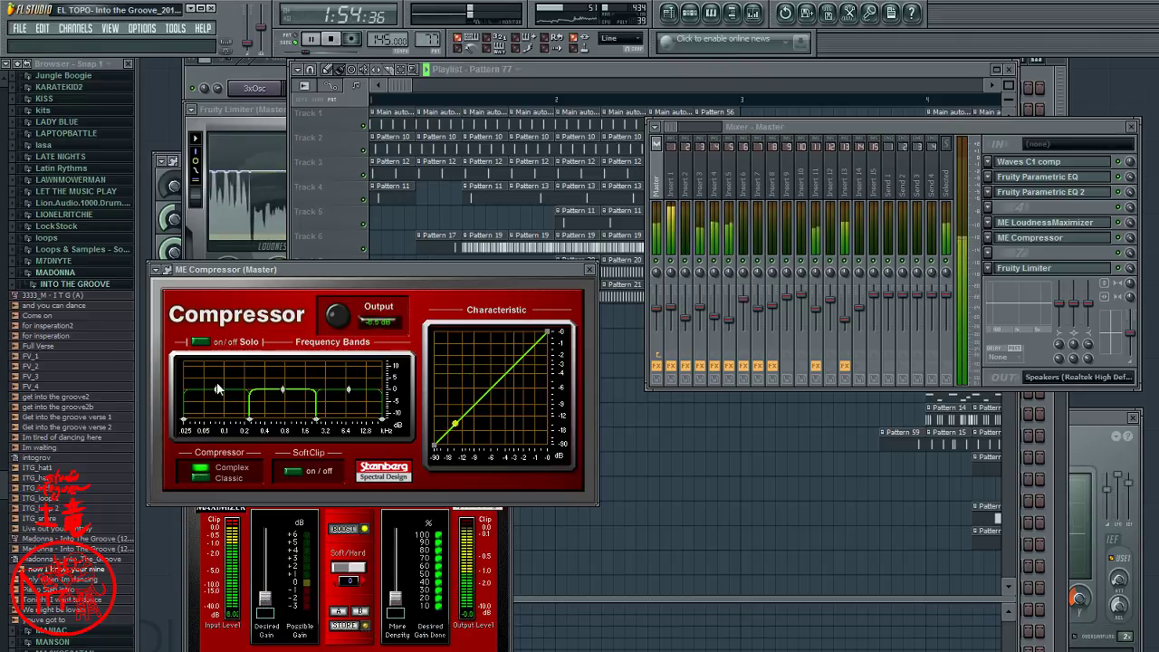
left_click_drag(216, 389, 287, 378)
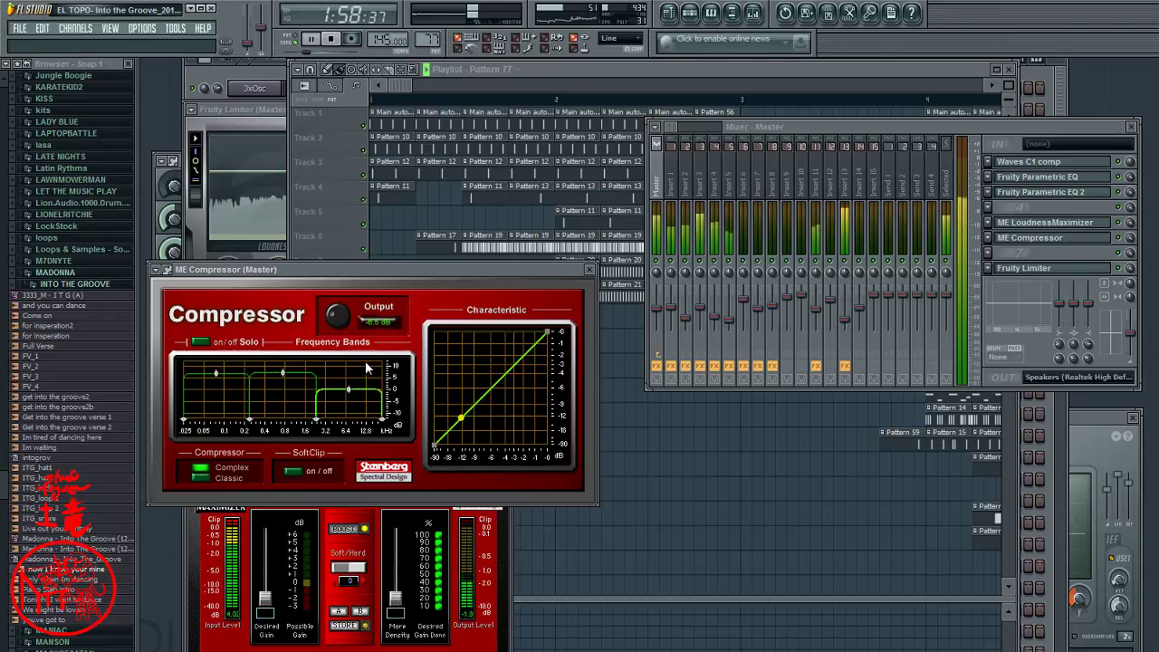
left_click_drag(351, 384, 350, 374)
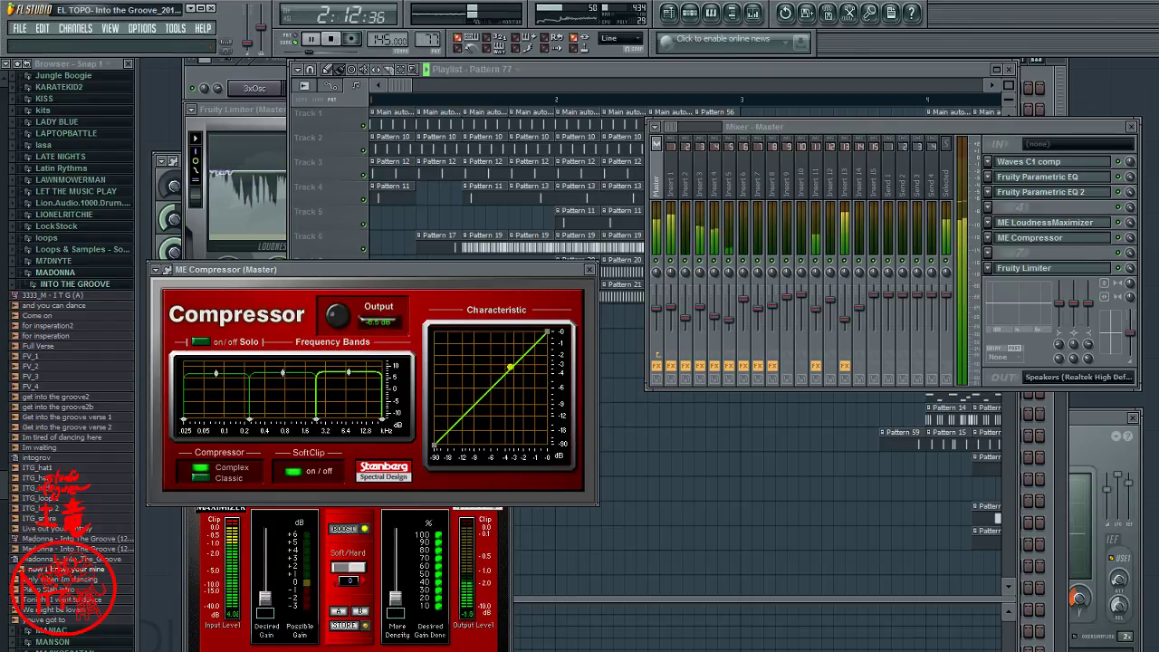
left_click(1129, 232)
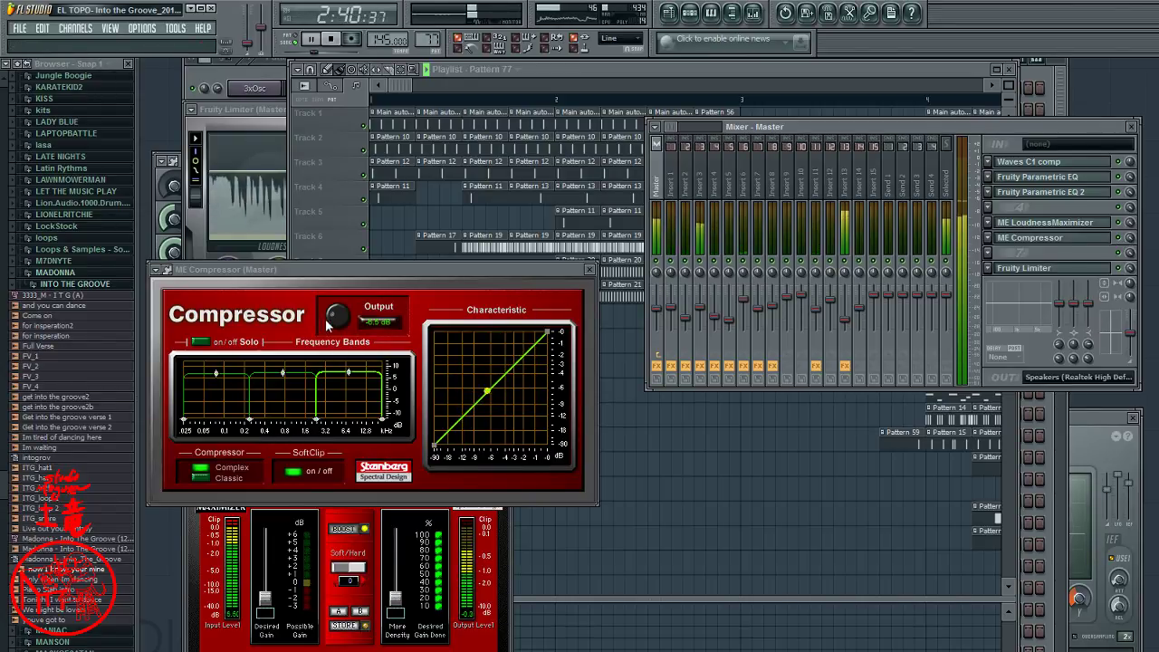
left_click_drag(335, 316, 332, 280)
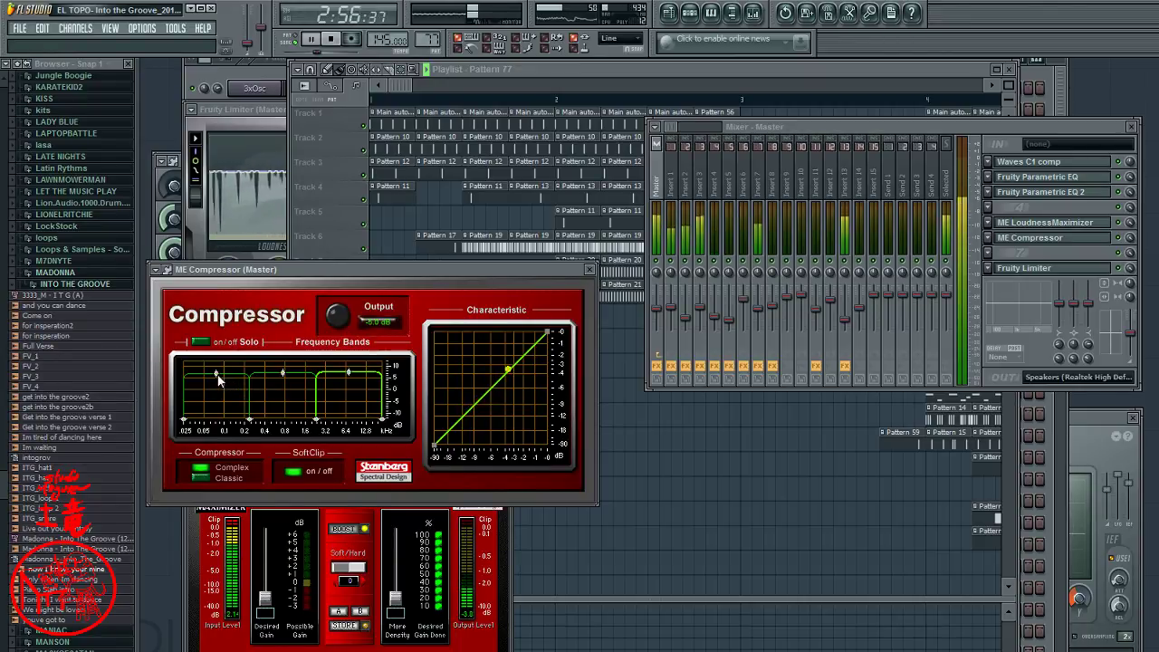
- Try ME LoudnessMaximizer's Soft/Hard at -3 and compare Boost off and on during playback
left_click(268, 612)
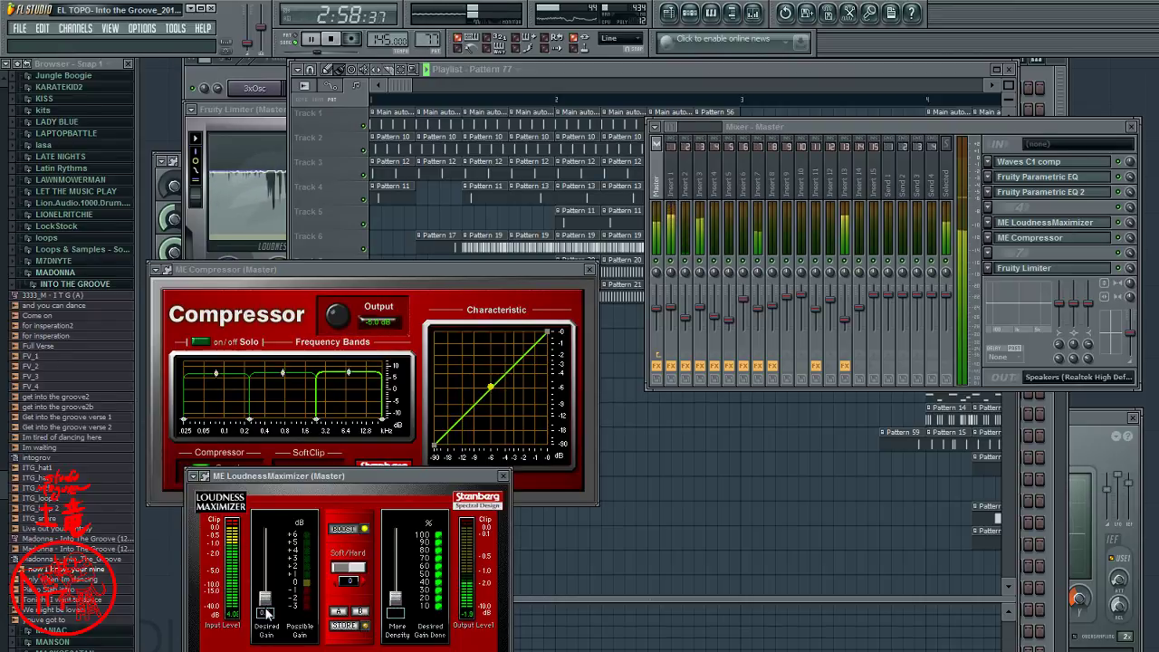
left_click(337, 569)
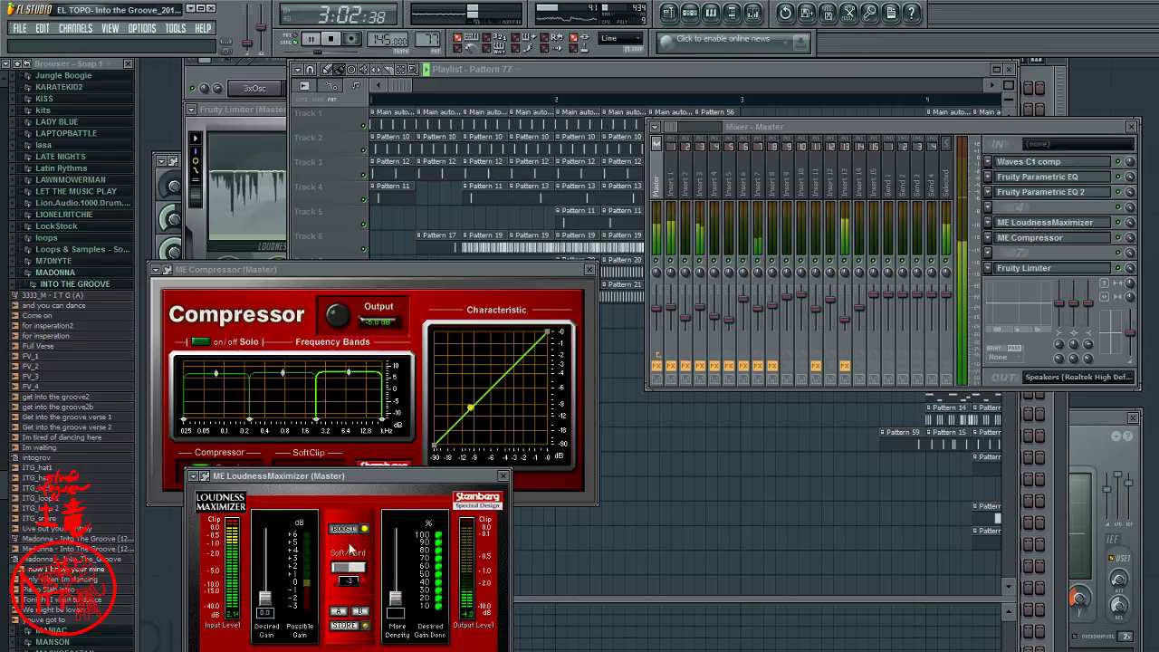
left_click(360, 529)
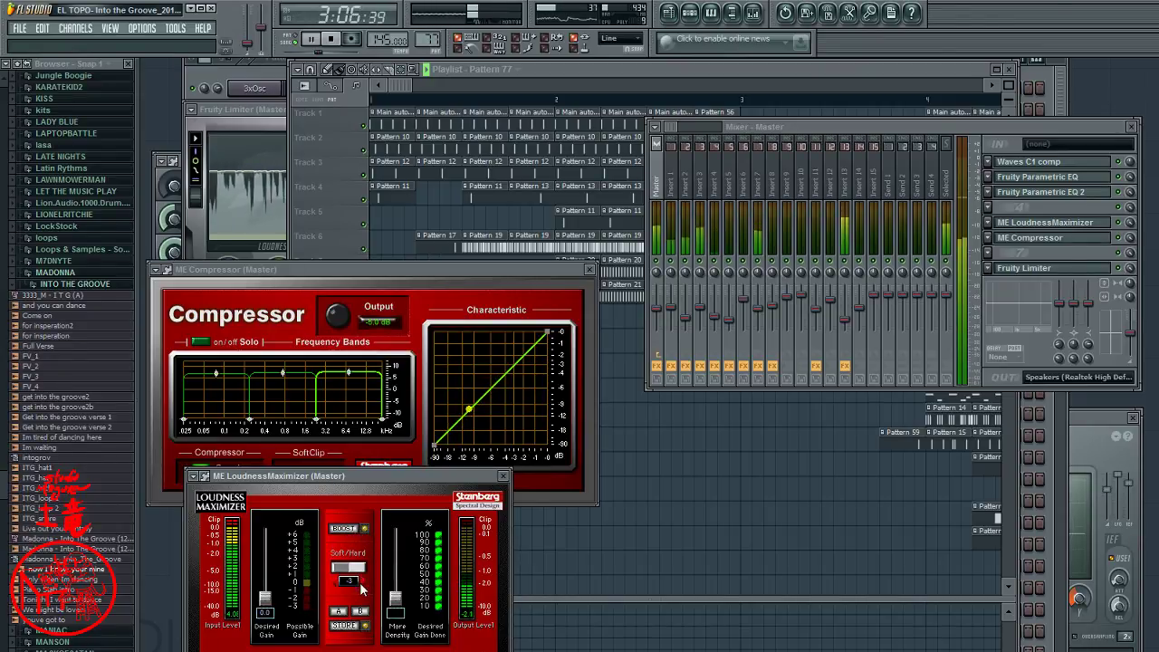
mouse_move(396, 598)
left_mouse_down()
mouse_move(405, 560)
mouse_move(396, 600)
left_mouse_up()
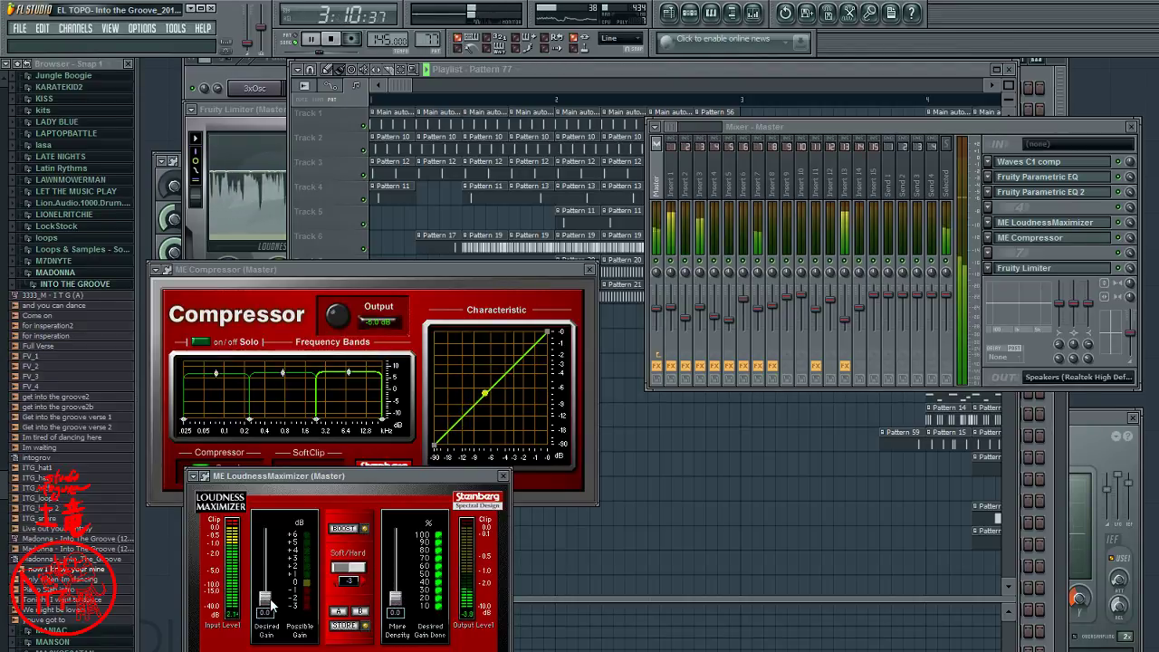
left_click(351, 532)
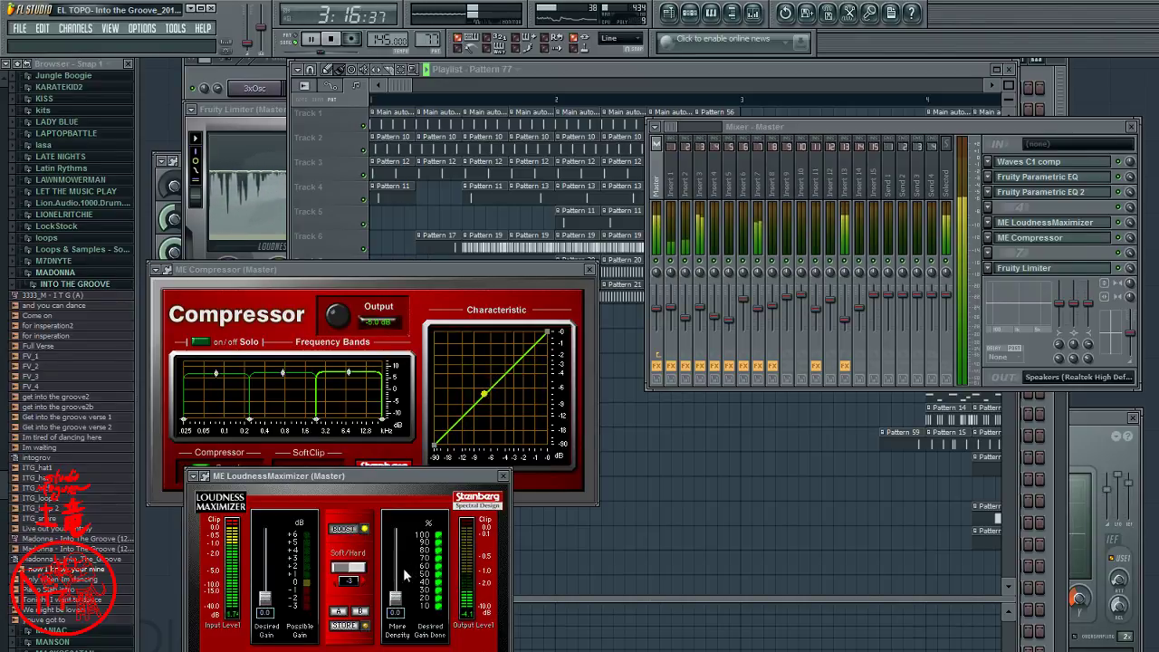
- Try ME LoudnessMaximizer's Soft/Hard at 3, and settle it at -6
left_click_drag(367, 568, 361, 570)
scroll(361, 568, "up", 2)
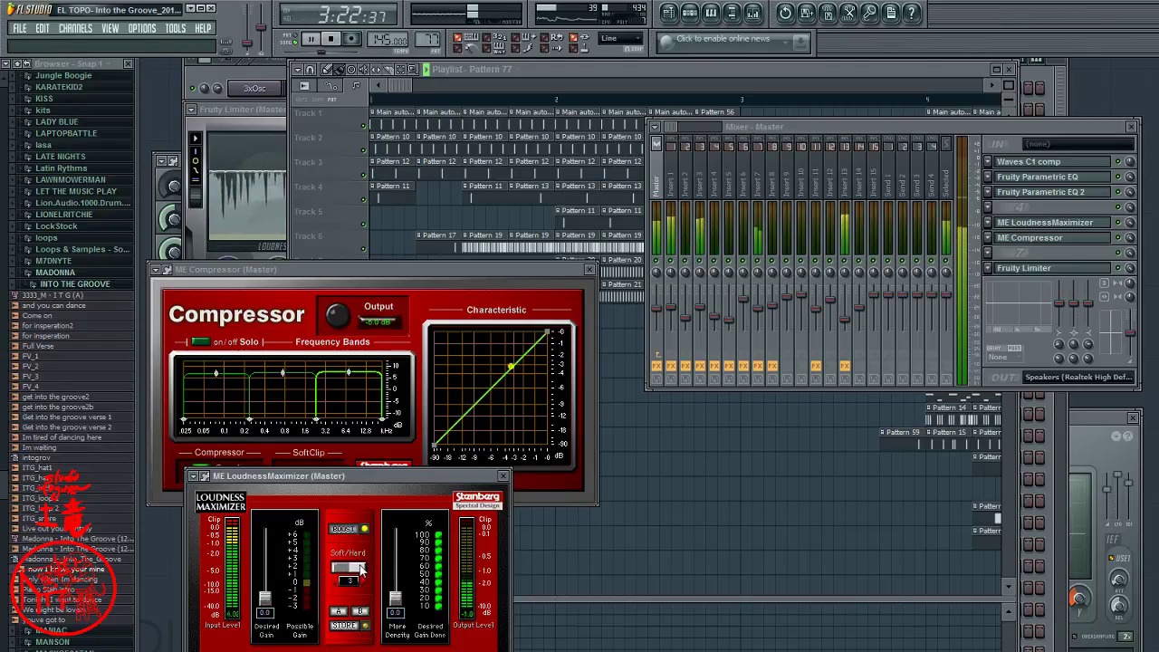
left_click_drag(361, 568, 338, 570)
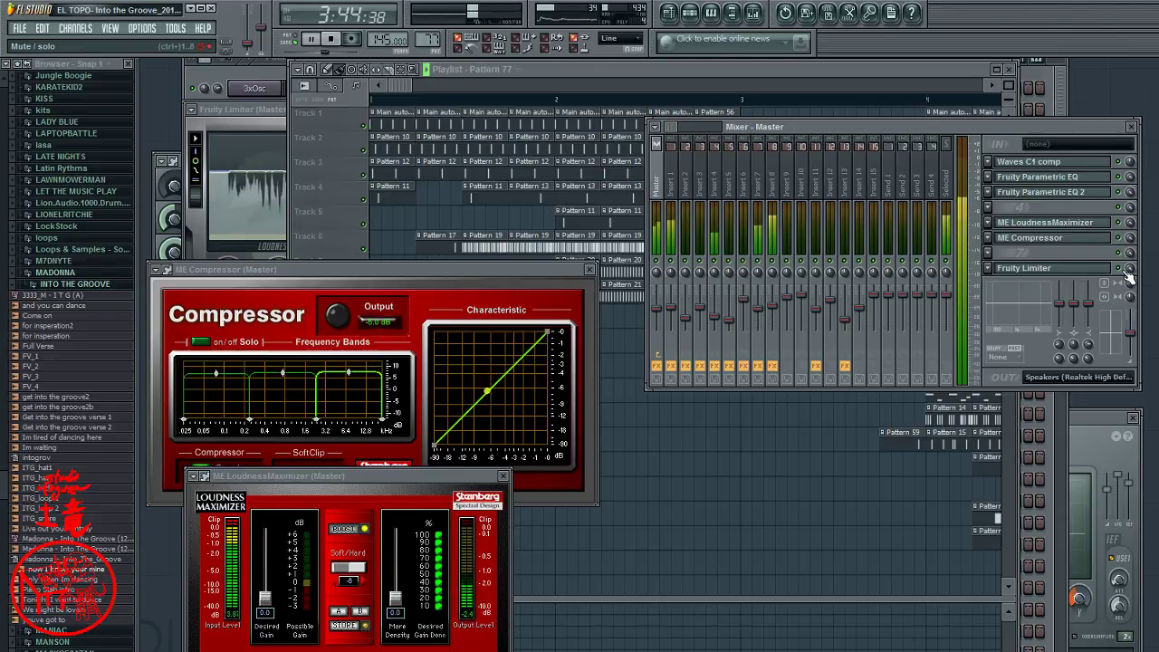
- Reopen the Master's Fruity Limiter, place its window below the mixer, and raise its ceiling slightly during playback
left_click(1106, 268)
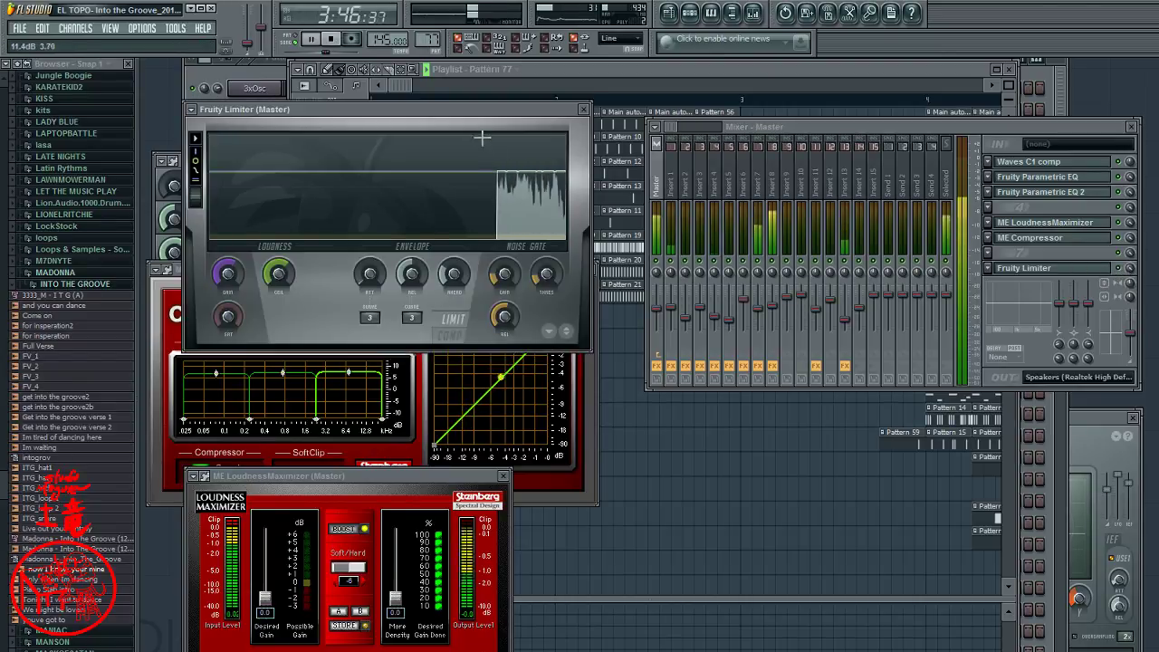
left_click_drag(490, 110, 998, 478)
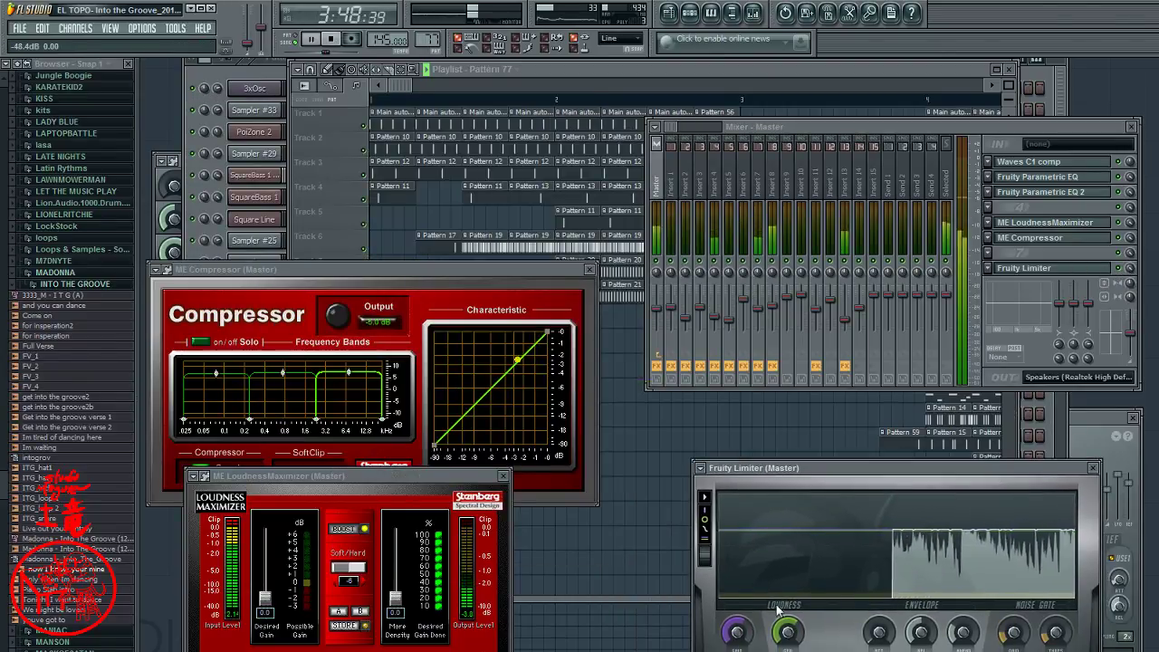
mouse_move(772, 639)
left_mouse_down()
mouse_move(771, 624)
mouse_move(786, 639)
left_mouse_up()
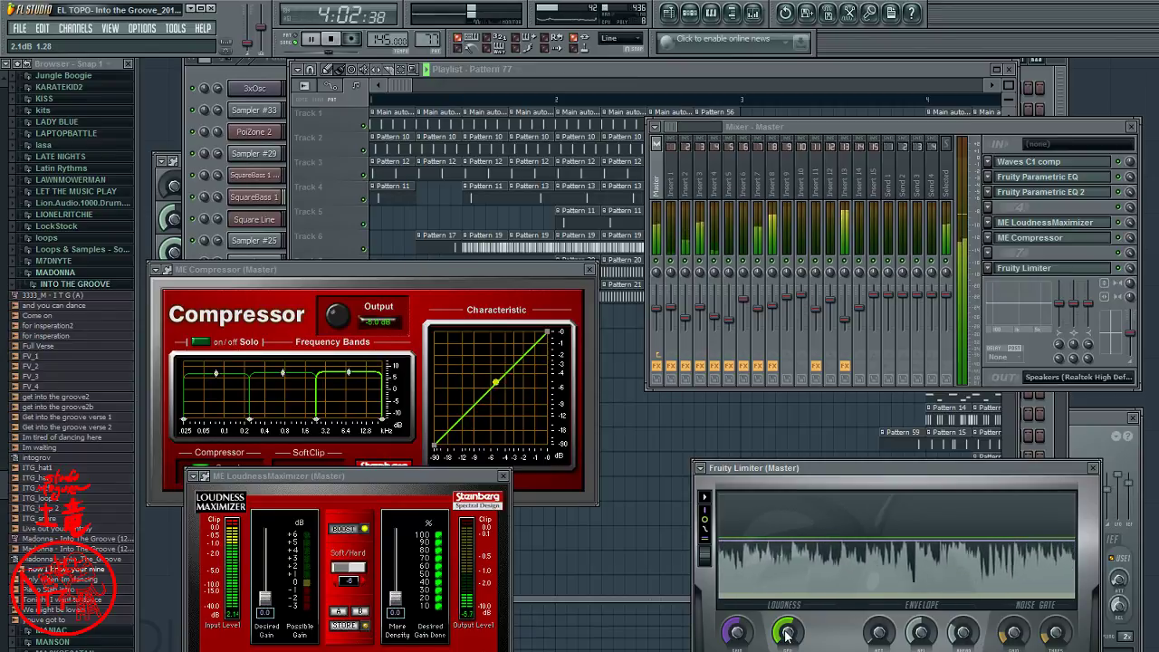
left_click_drag(788, 631, 790, 618)
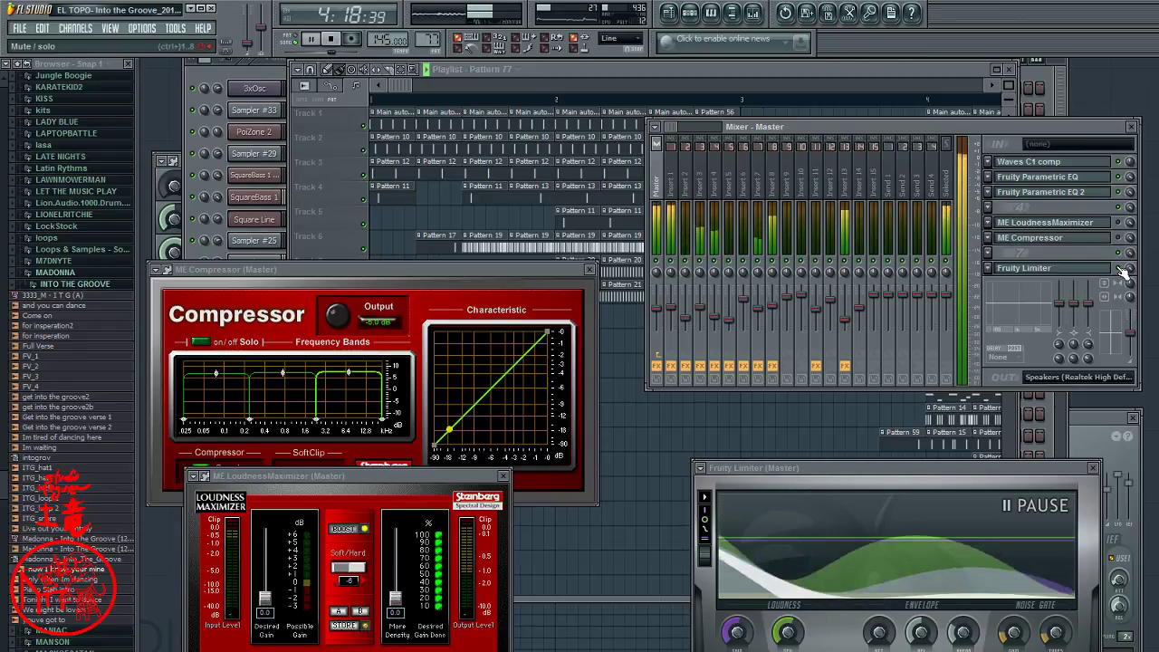
- Compare the Master with Fruity Limiter bypassed and active, and restart the song from the beginning
left_click(1119, 268)
left_click(1120, 269)
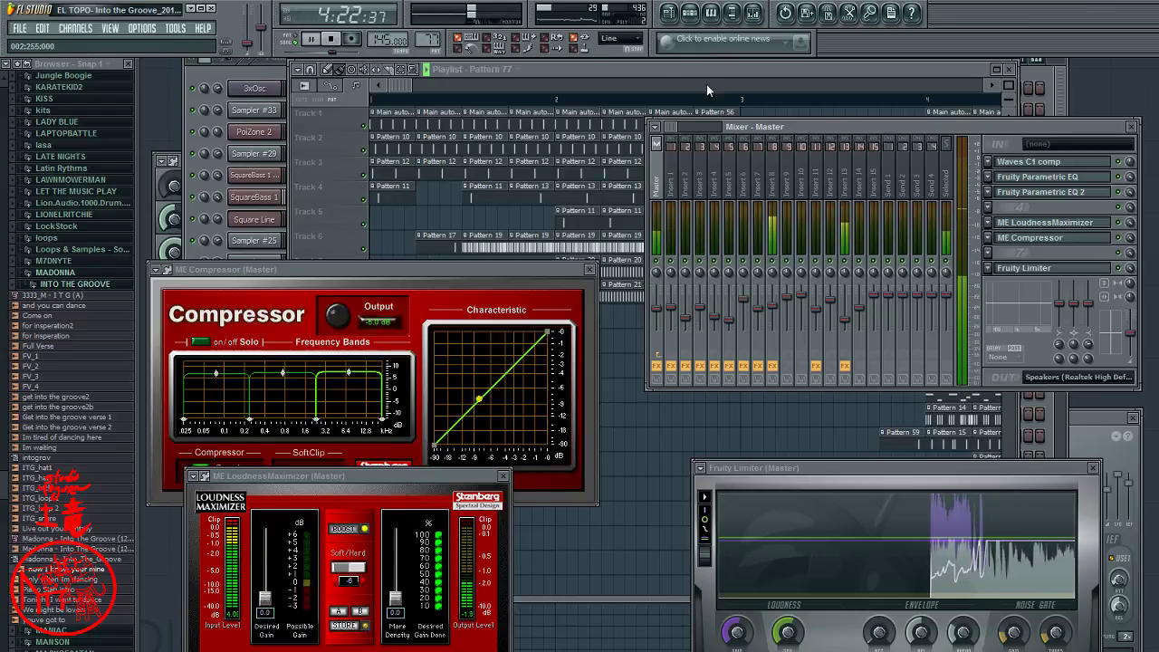
left_click(334, 43)
key("space")
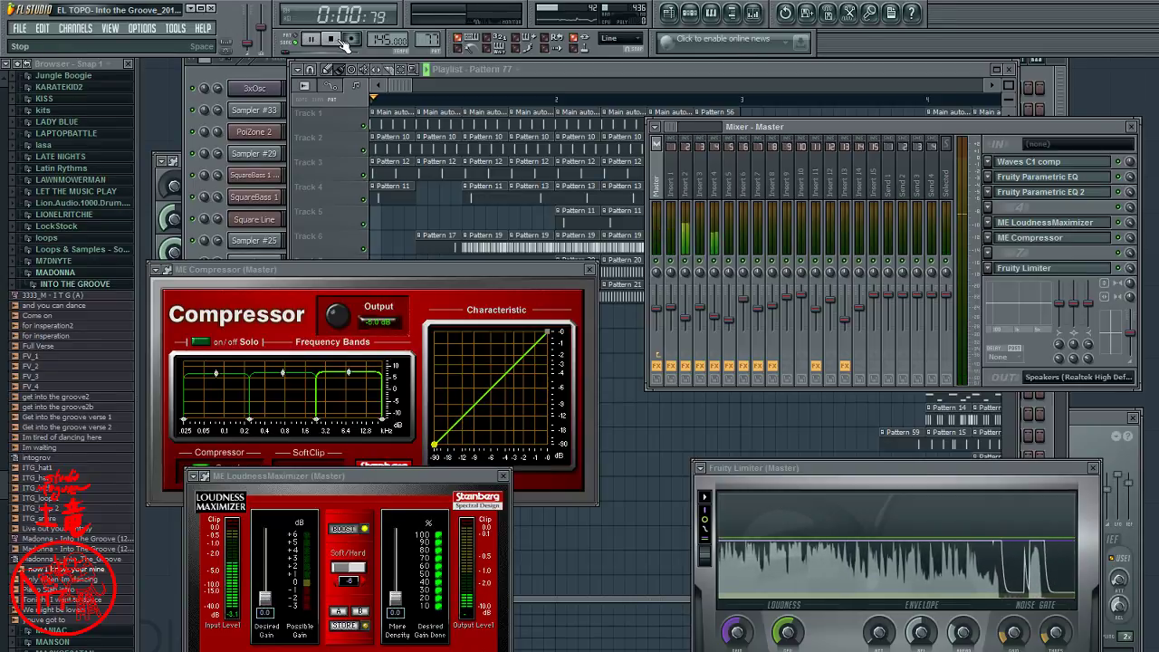
- Jump playback to playlist position 4 and bring back the mixer and the Master's Fruity Limiter
left_click(929, 98)
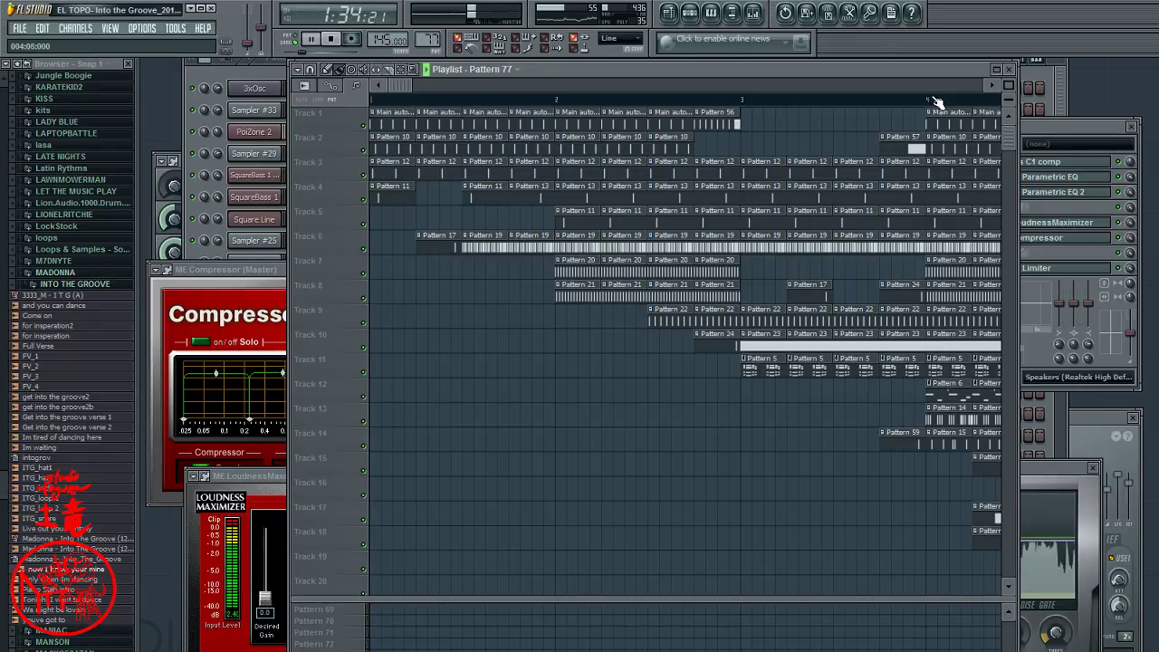
left_click(1032, 126)
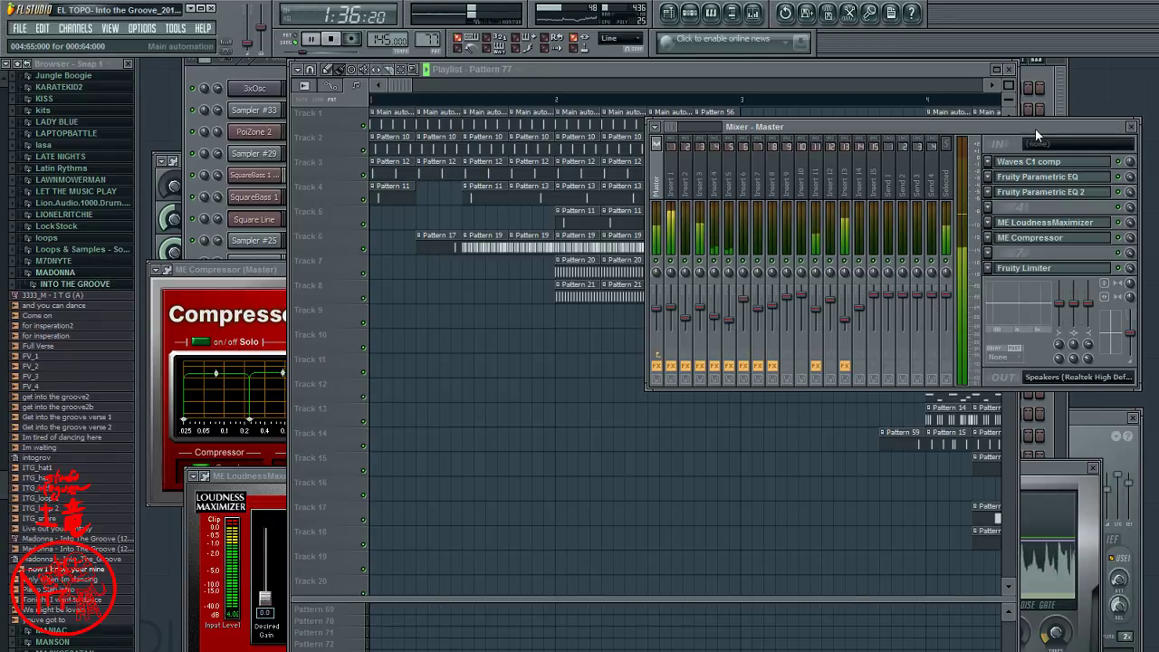
left_click(1101, 271)
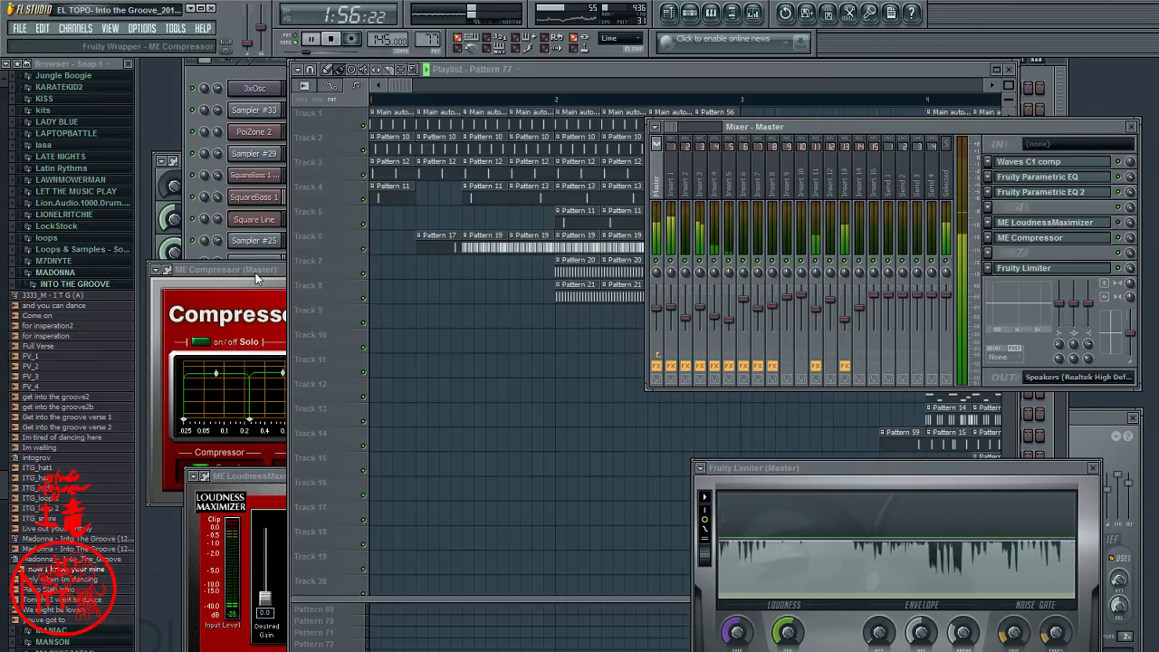
- Move ME Compressor's window over the playlist and lower its three frequency bands, with the middle band at 2.2 dB
left_click_drag(274, 270, 456, 295)
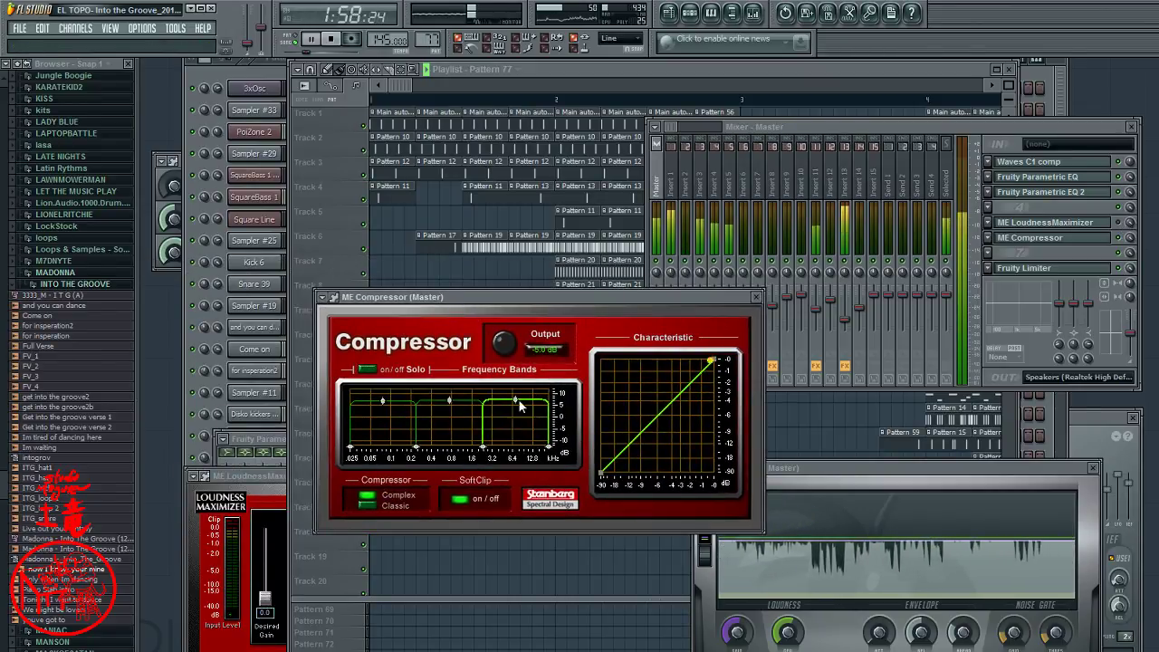
left_click_drag(520, 406, 517, 426)
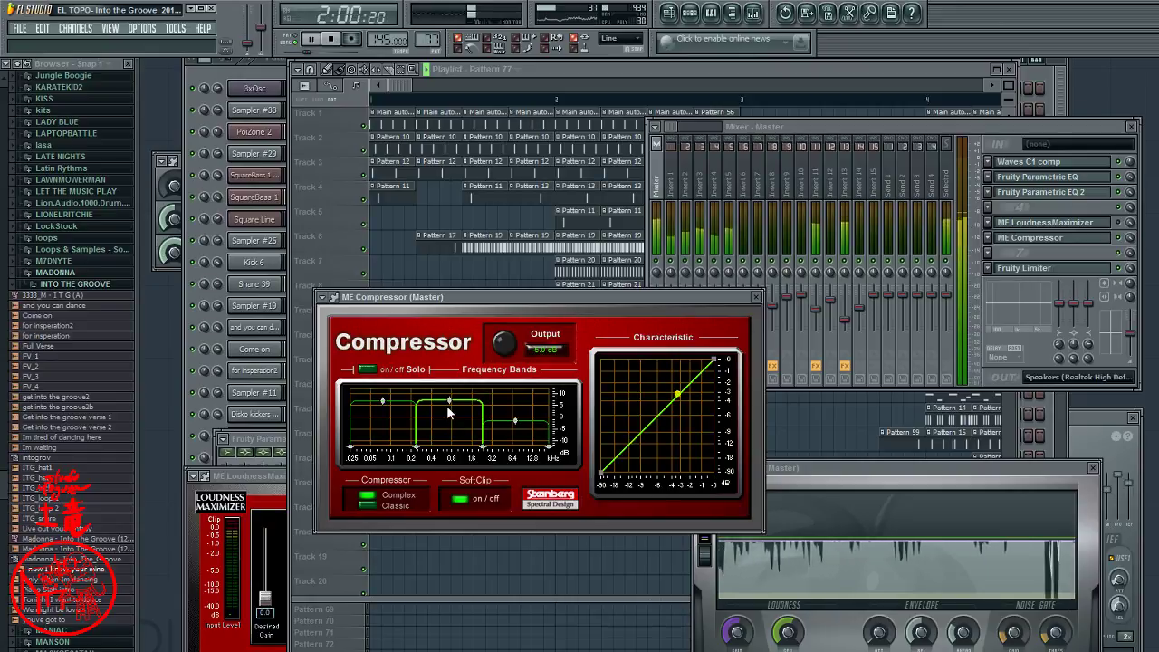
left_click_drag(447, 408, 448, 428)
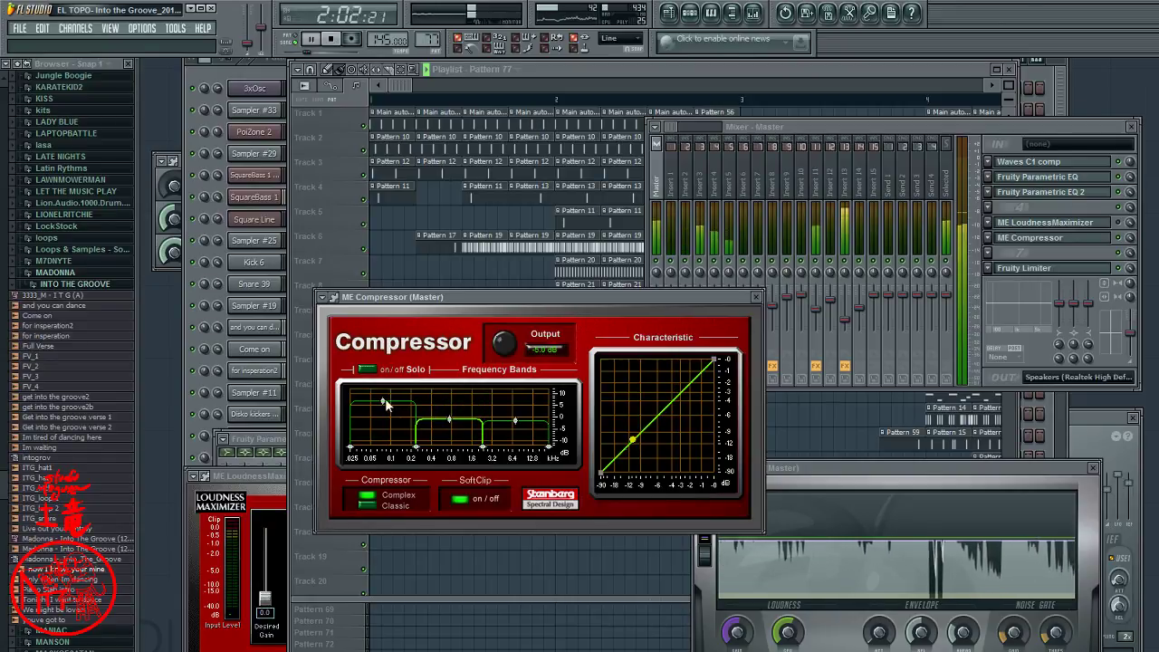
left_click_drag(387, 427, 523, 414)
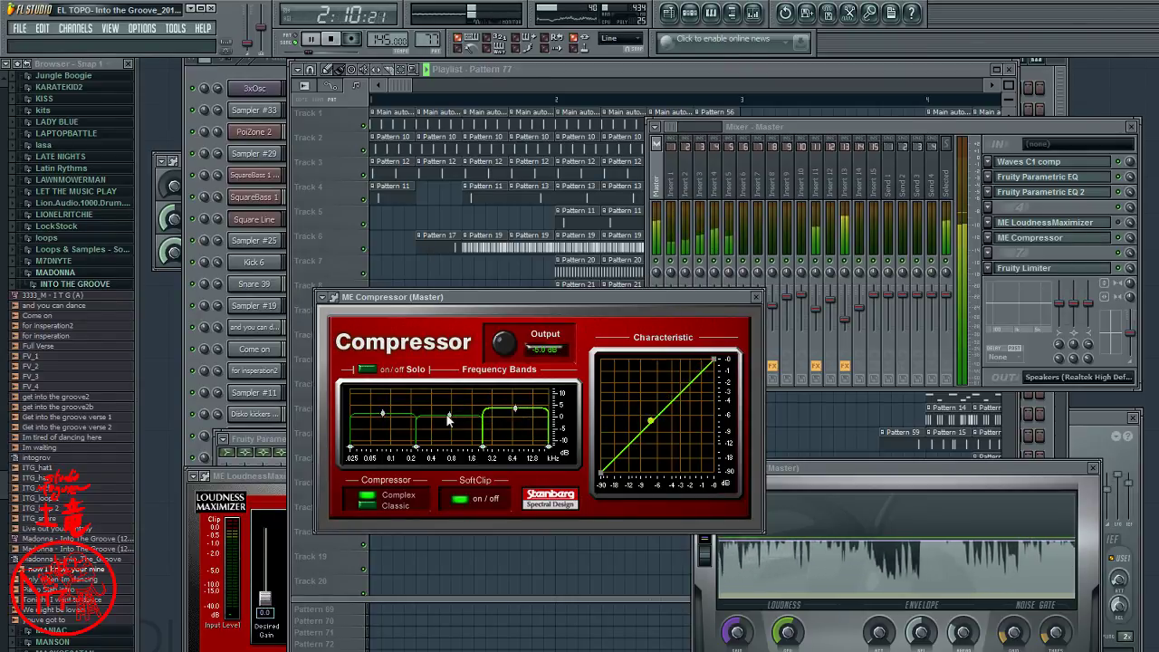
mouse_move(451, 415)
left_mouse_down()
mouse_move(387, 410)
mouse_move(455, 423)
mouse_move(515, 415)
mouse_move(453, 410)
left_mouse_up()
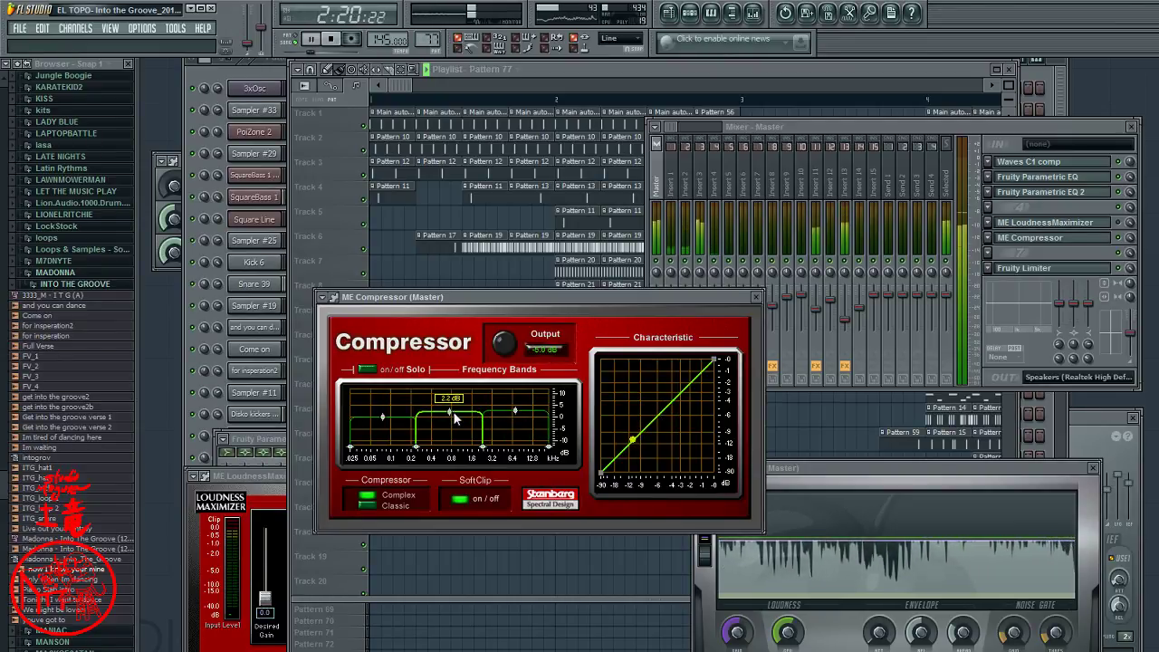
- Raise ME Compressor's low frequency band slightly and bring the mixer and the Master's ME LoudnessMaximizer to the front
left_click(385, 418)
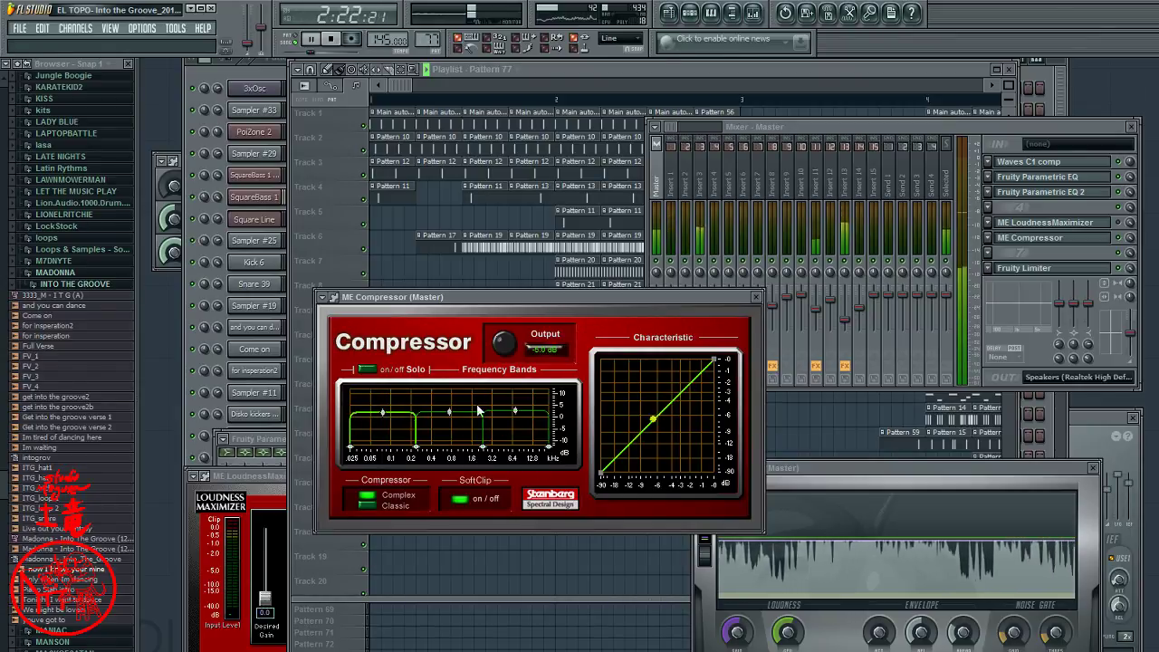
left_click(1113, 236)
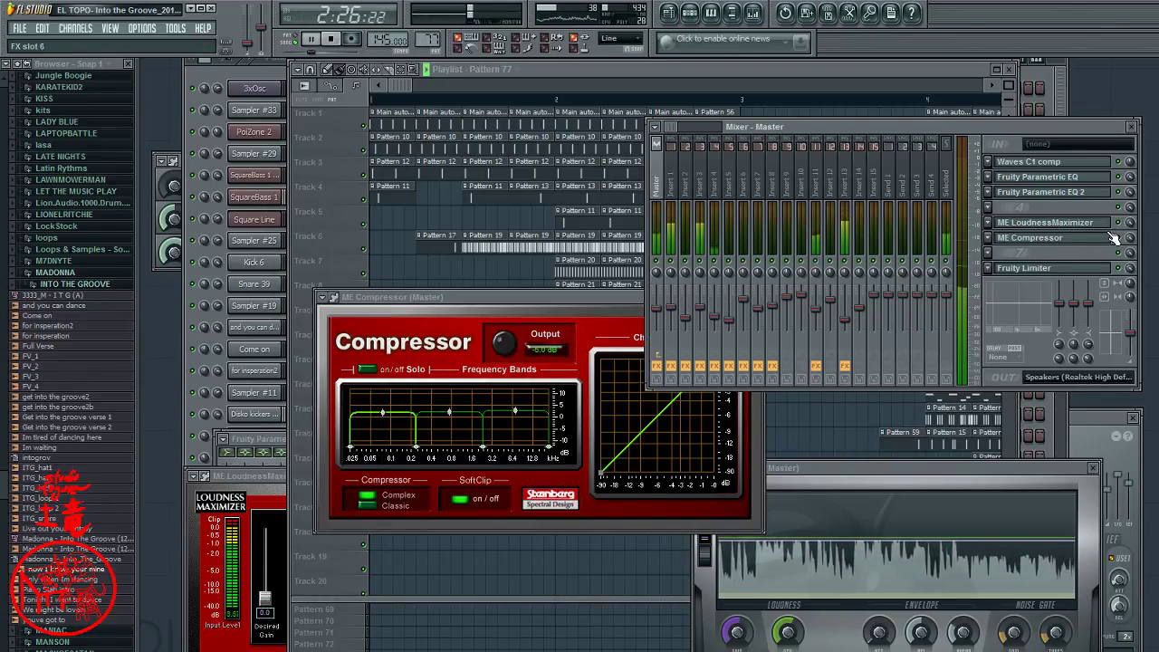
left_click(241, 621)
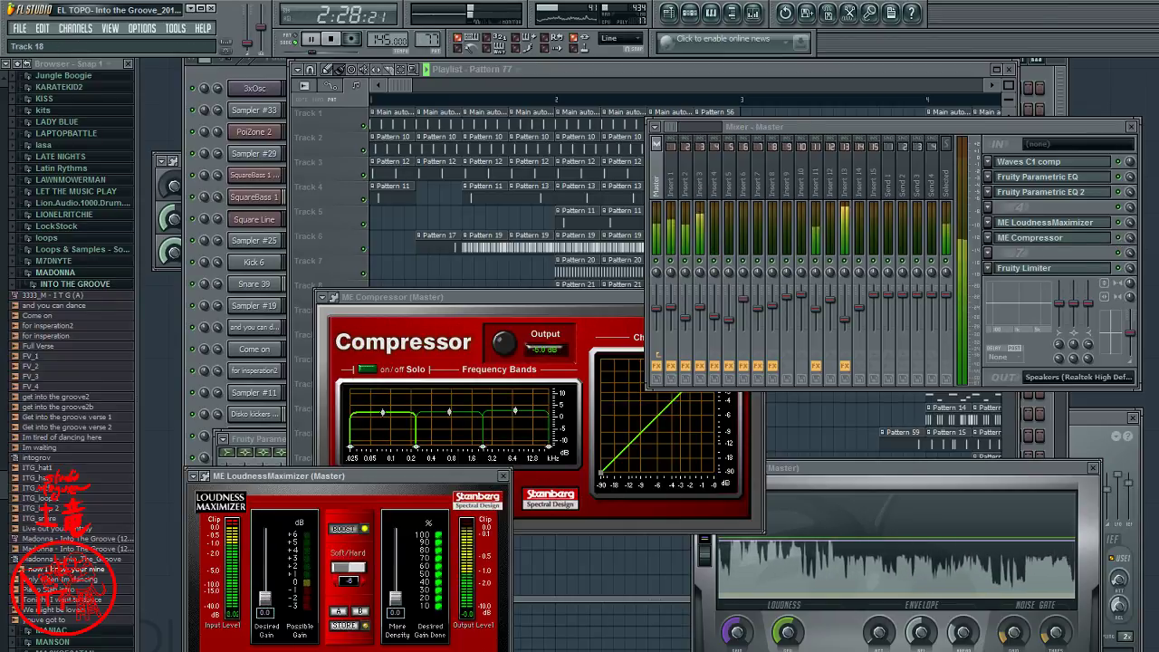
- Try higher gain in ME LoudnessMaximizer during playback and settle on a Desired Gain of 2.5 dB with Soft/Hard at 0
left_click_drag(266, 600, 269, 543)
mouse_move(271, 570)
left_mouse_down()
mouse_move(271, 593)
mouse_move(266, 555)
left_mouse_up()
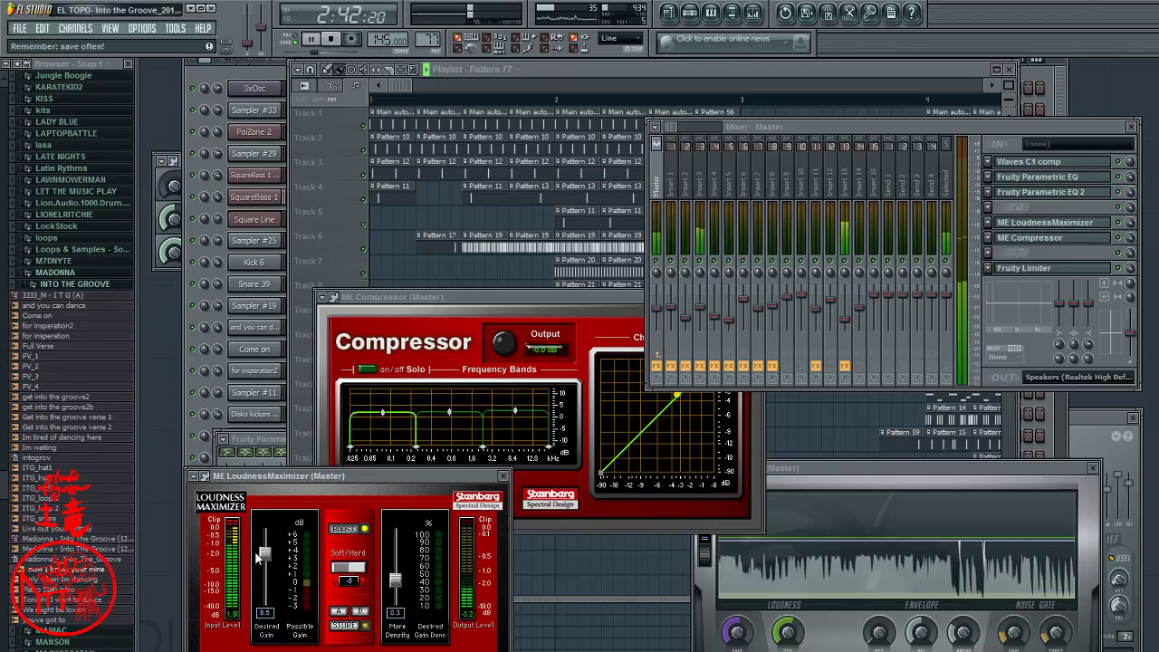
left_click_drag(333, 576, 362, 568)
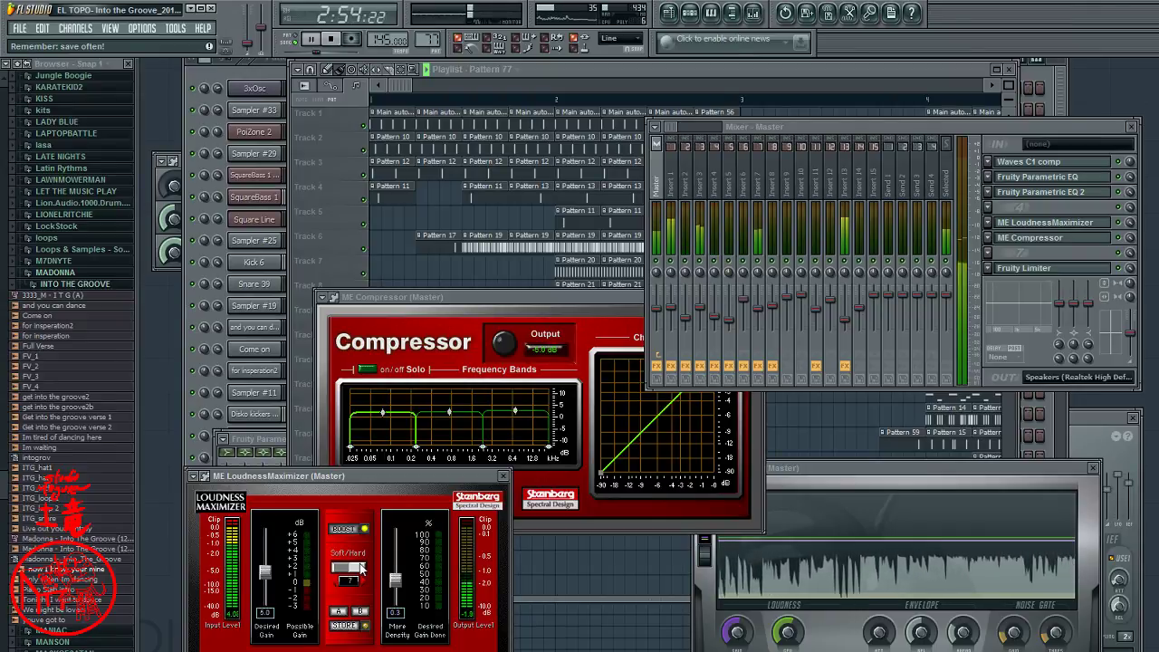
scroll(269, 577, "up", 1)
left_click_drag(268, 578, 268, 593)
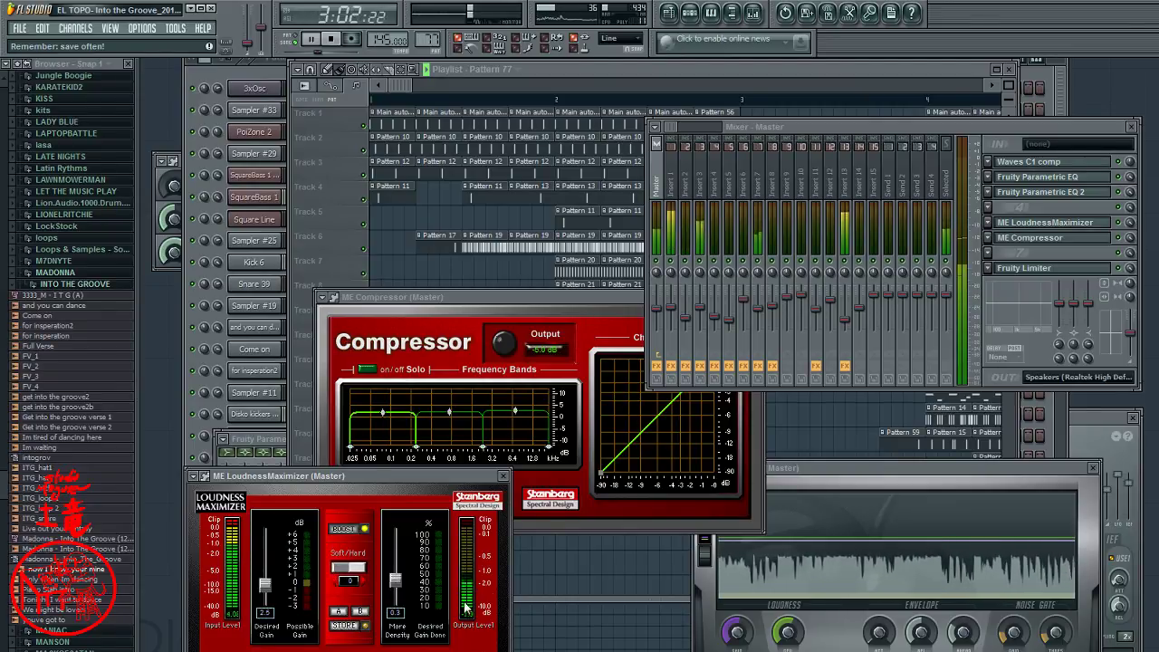
- Reopen the Master's ME Compressor and move its window clear of ME LoudnessMaximizer
left_click(1111, 245)
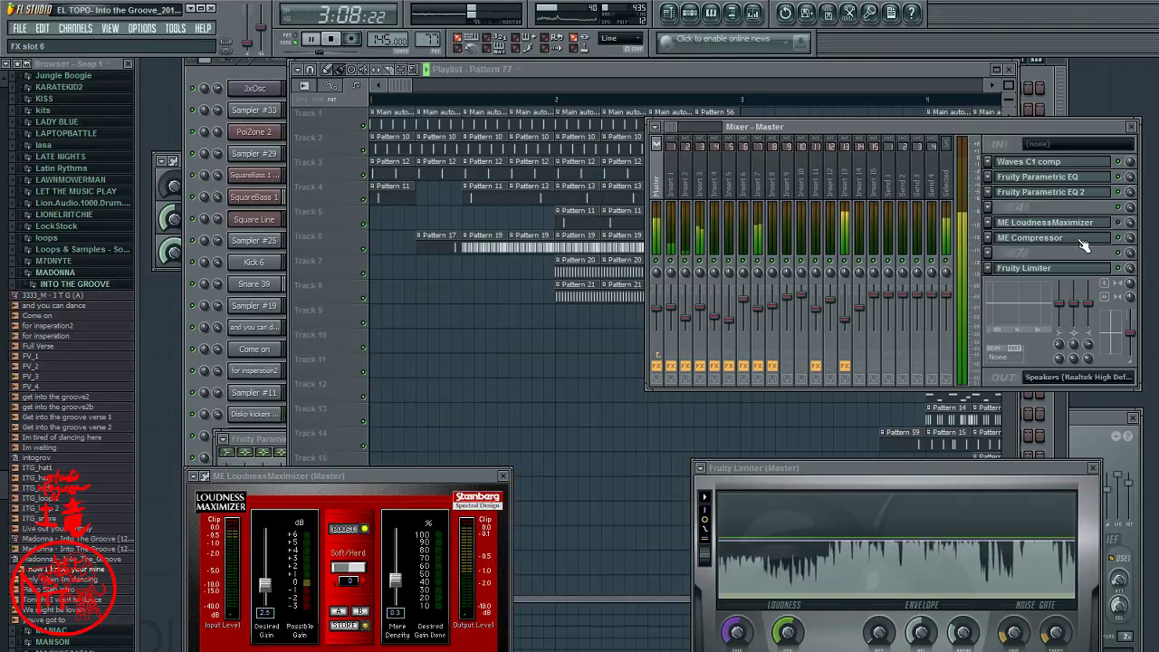
left_click(1079, 237)
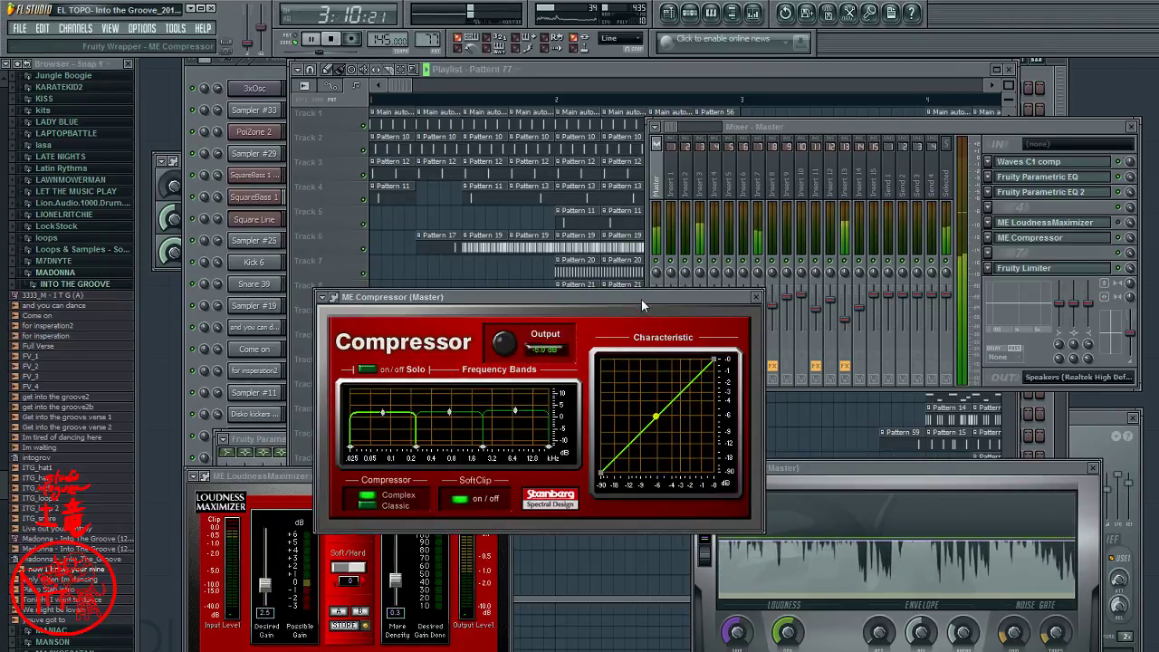
left_click_drag(640, 299, 581, 183)
- Lower ME Compressor's output slightly and rebalance its bands, with the middle and high bands raised and the low band lowered
left_click_drag(446, 231, 445, 238)
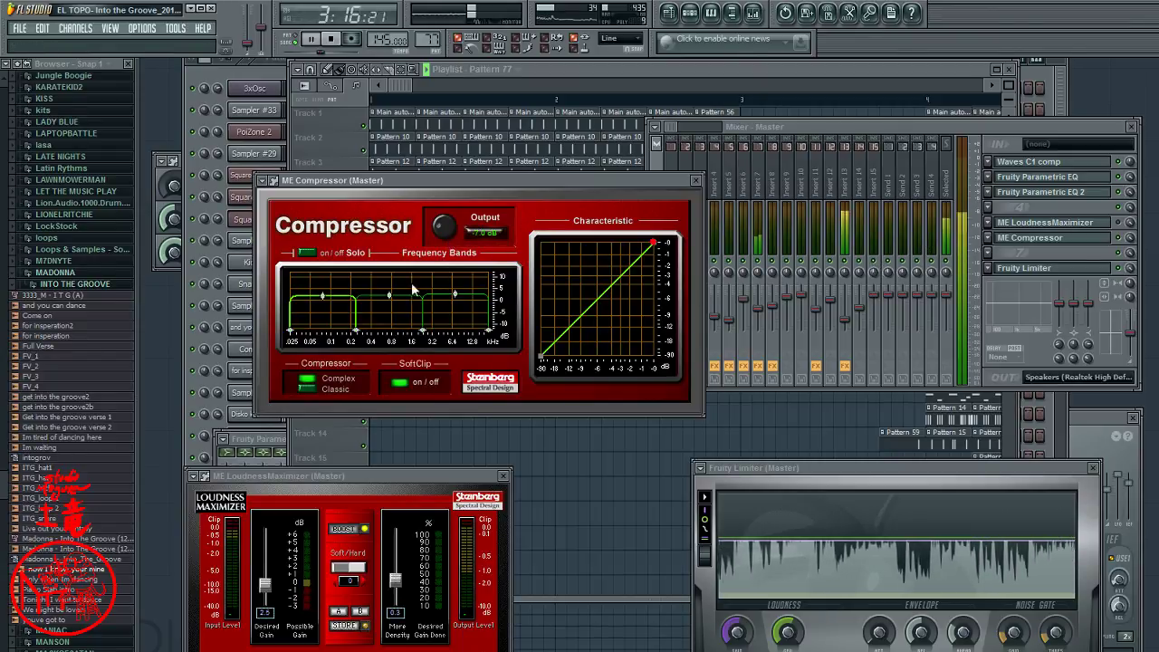
left_click_drag(454, 294, 462, 292)
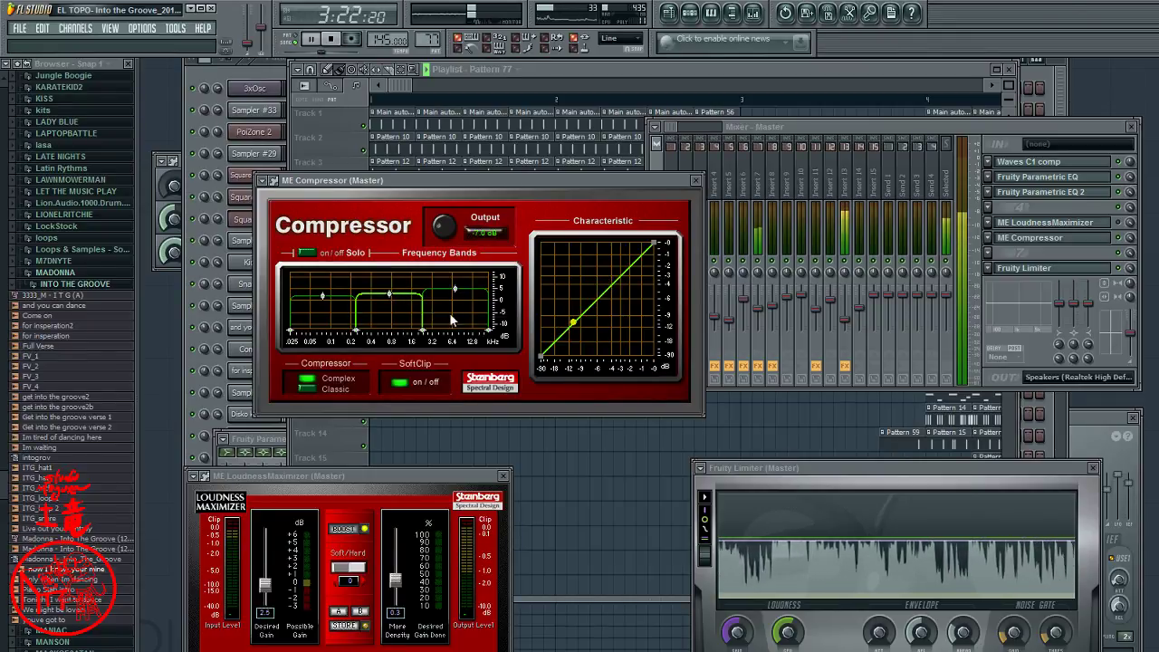
mouse_move(324, 297)
left_mouse_down()
mouse_move(327, 310)
mouse_move(325, 298)
left_mouse_up()
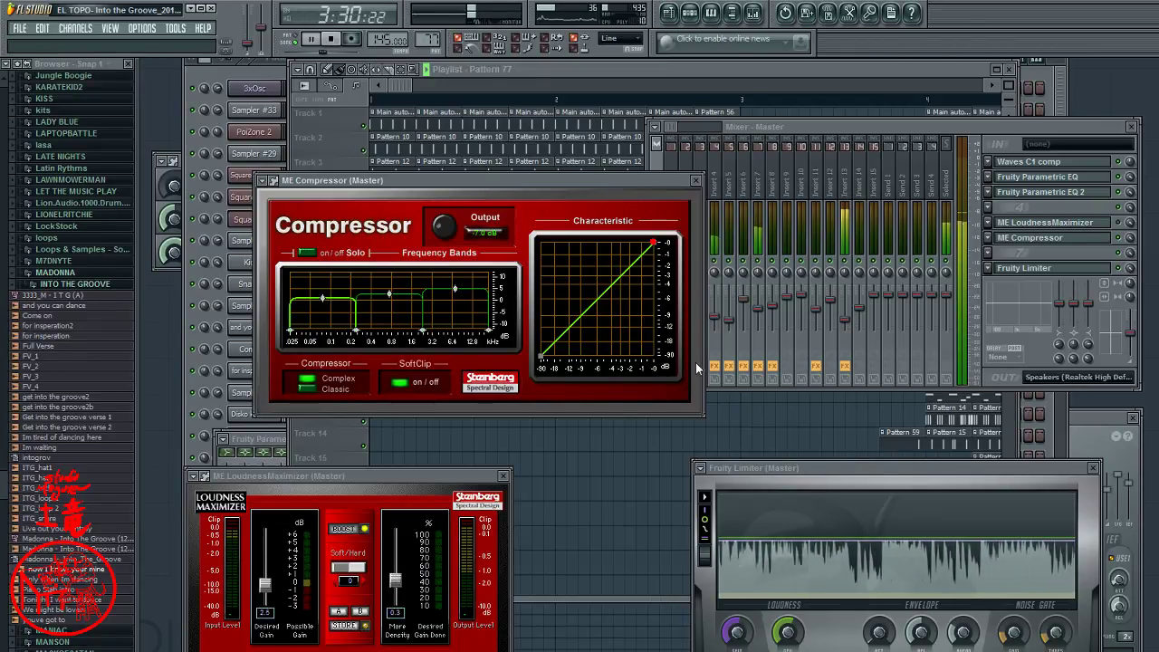
- Bring back the mixer, reopen the Master's ME LoudnessMaximizer, and move its window beside Fruity Limiter
left_click(1125, 236)
left_click(1109, 226)
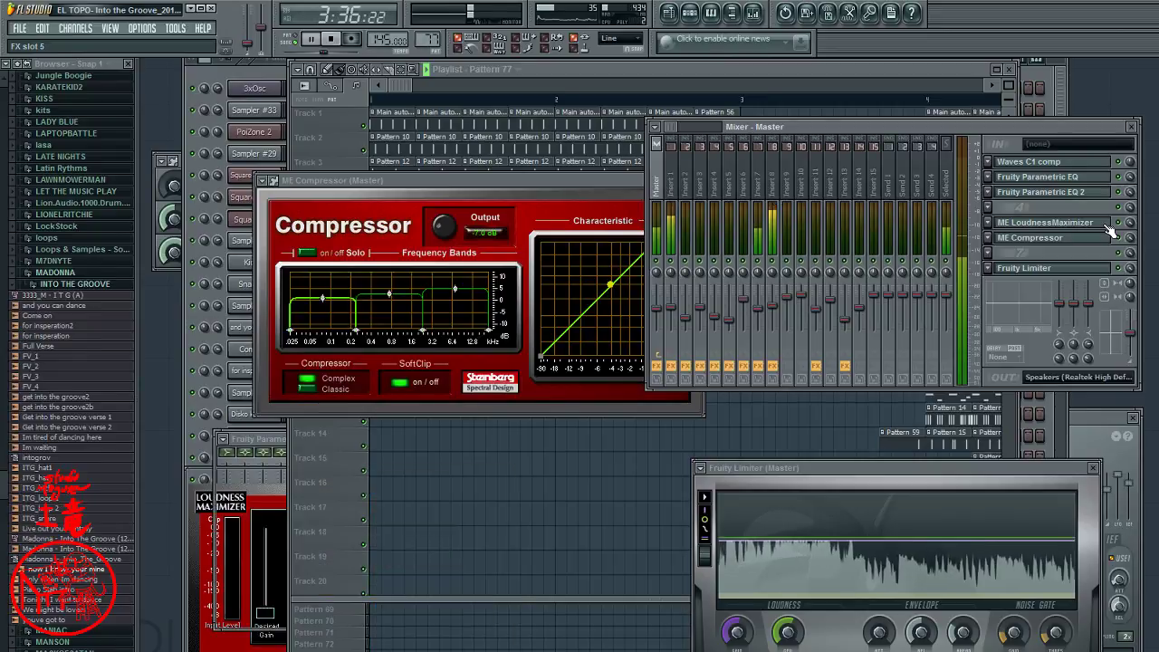
left_click(1108, 228)
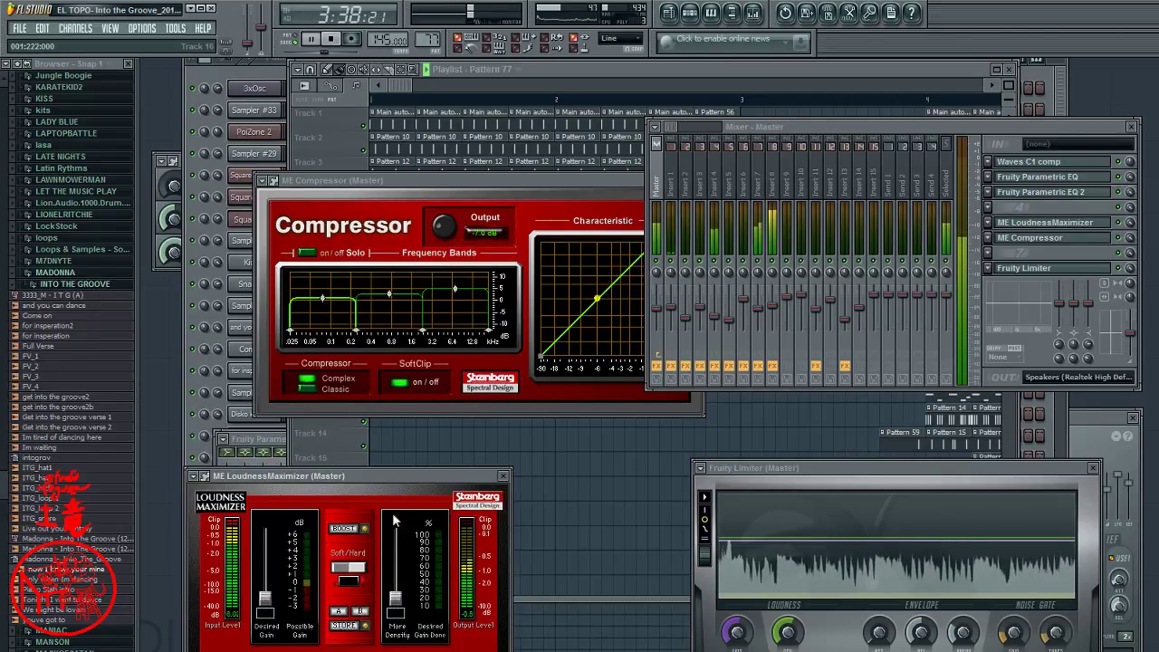
left_click_drag(416, 475, 561, 444)
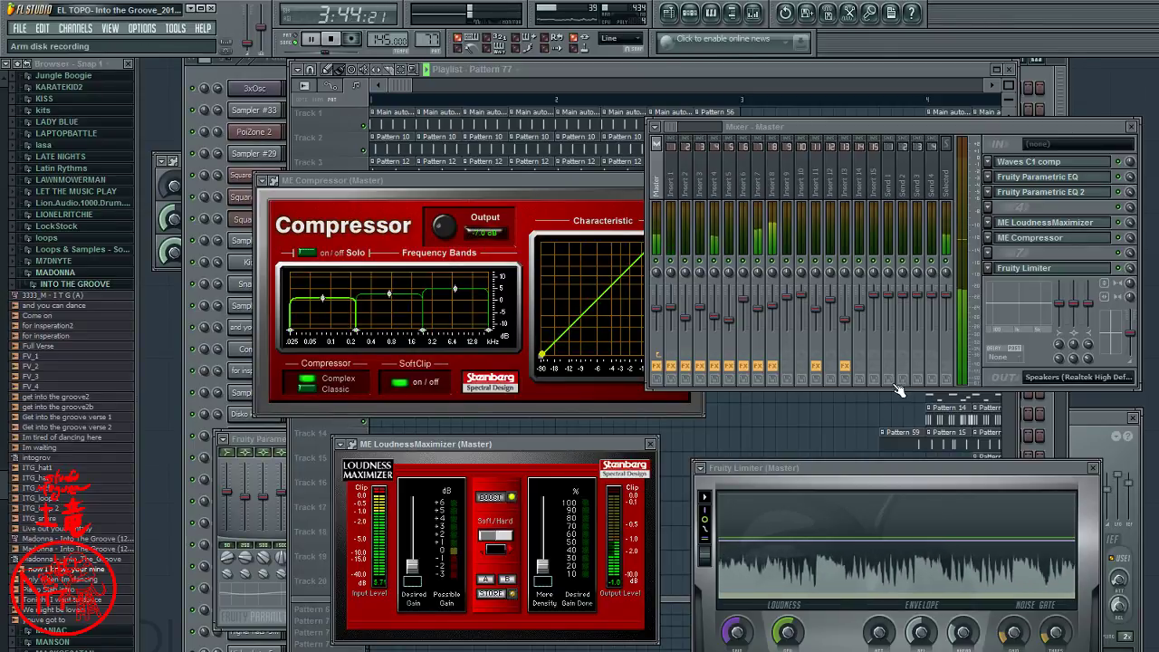
- Restart playback from playlist position 4 and bring the mixer back to the front
left_click(930, 97)
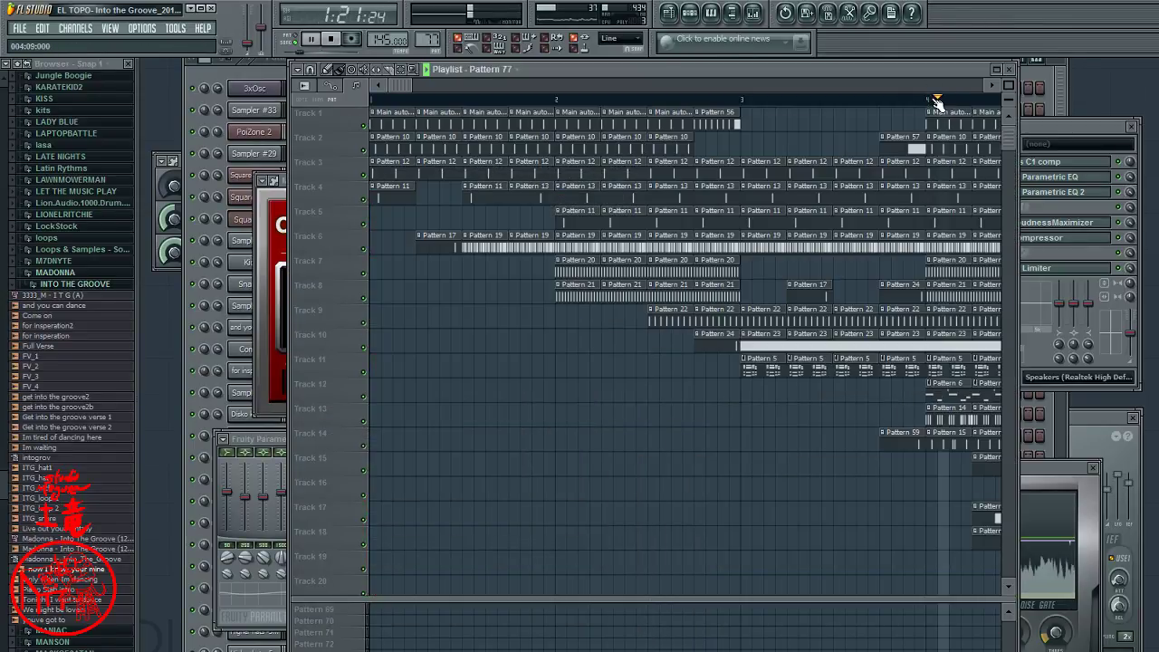
left_click(929, 100)
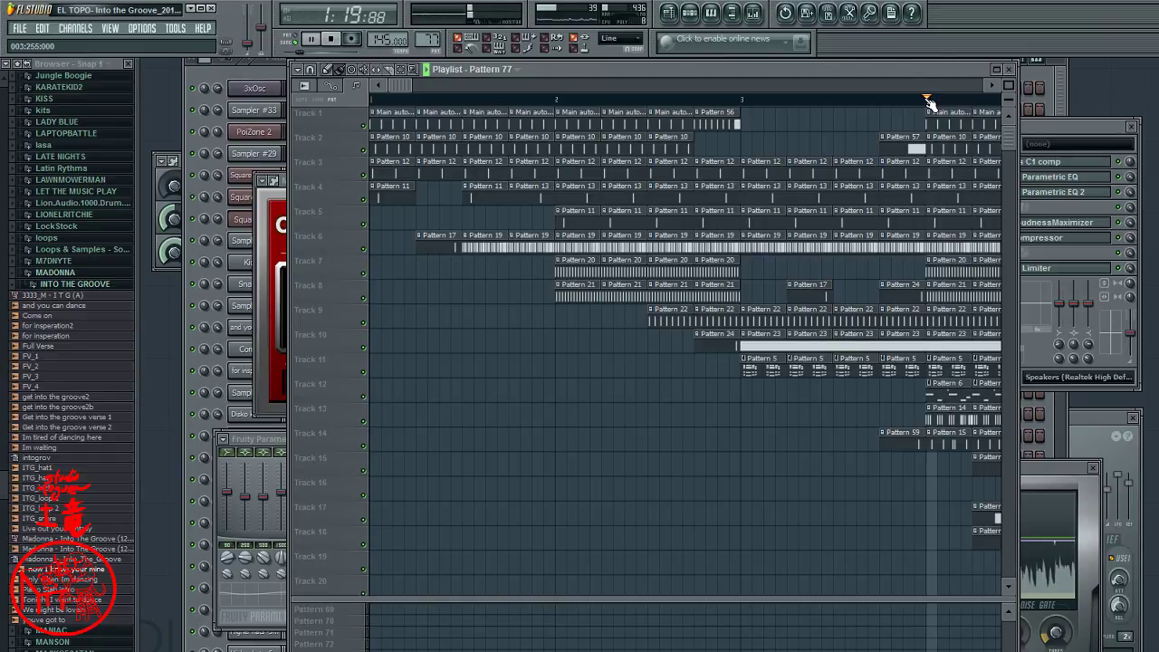
left_click(1072, 137)
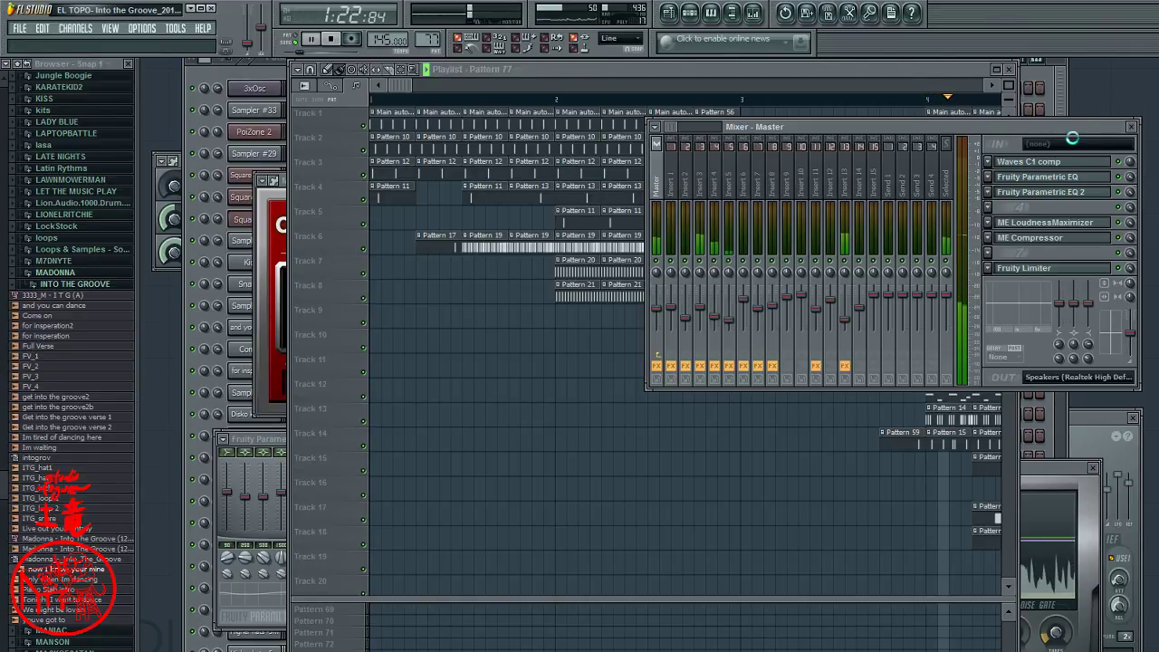